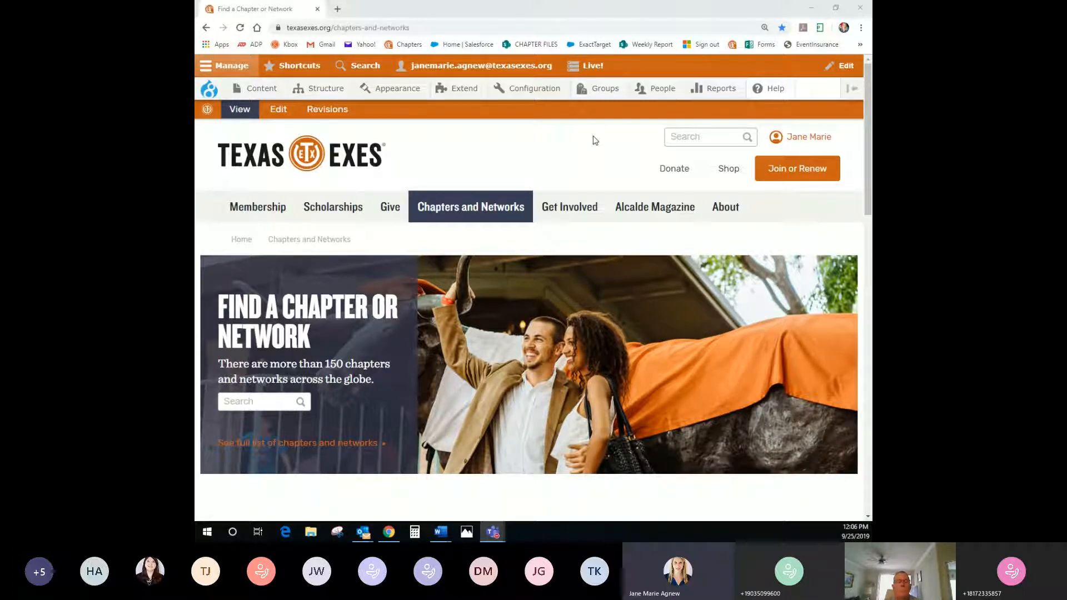
Reveal the header account menu listing Dashboard, profile, events and membership options
mouse_move(776, 146)
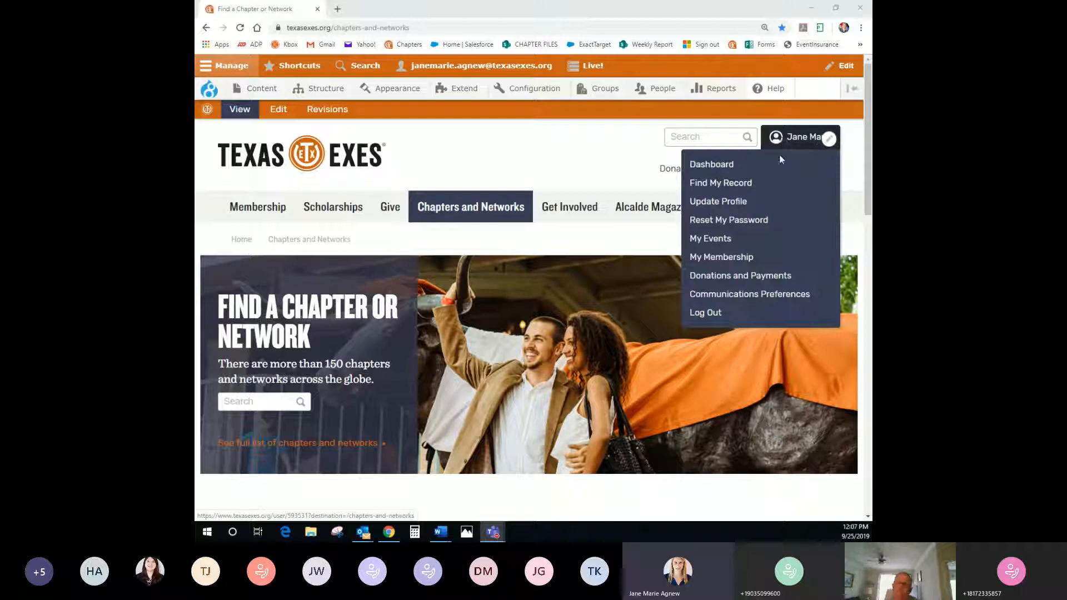
Go to the account Dashboard and look over its profile, groups, membership and suggested events
click(727, 169)
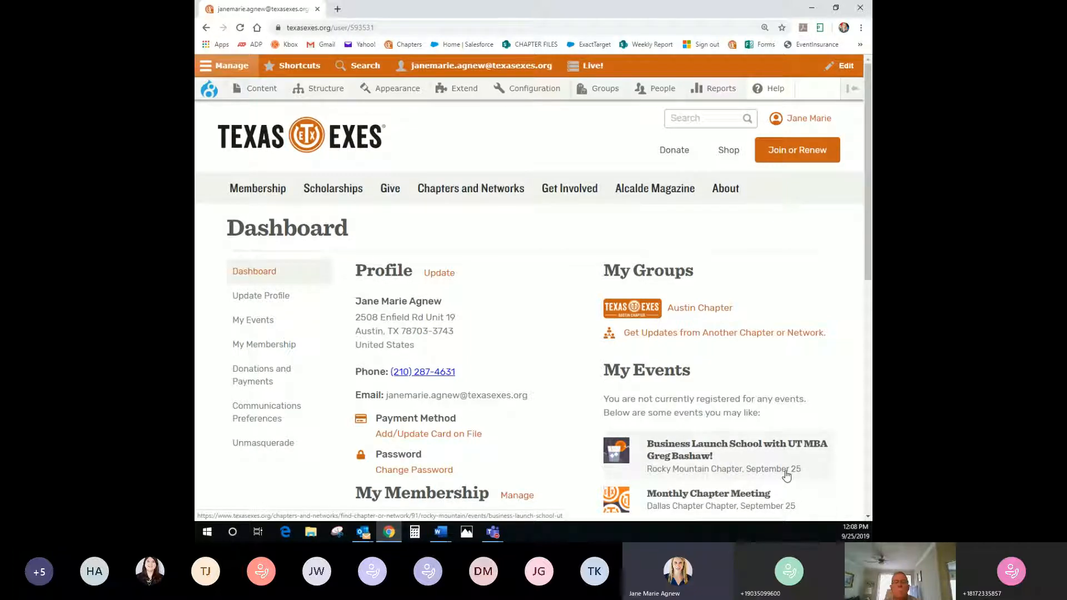
scroll(783, 476, down, 1)
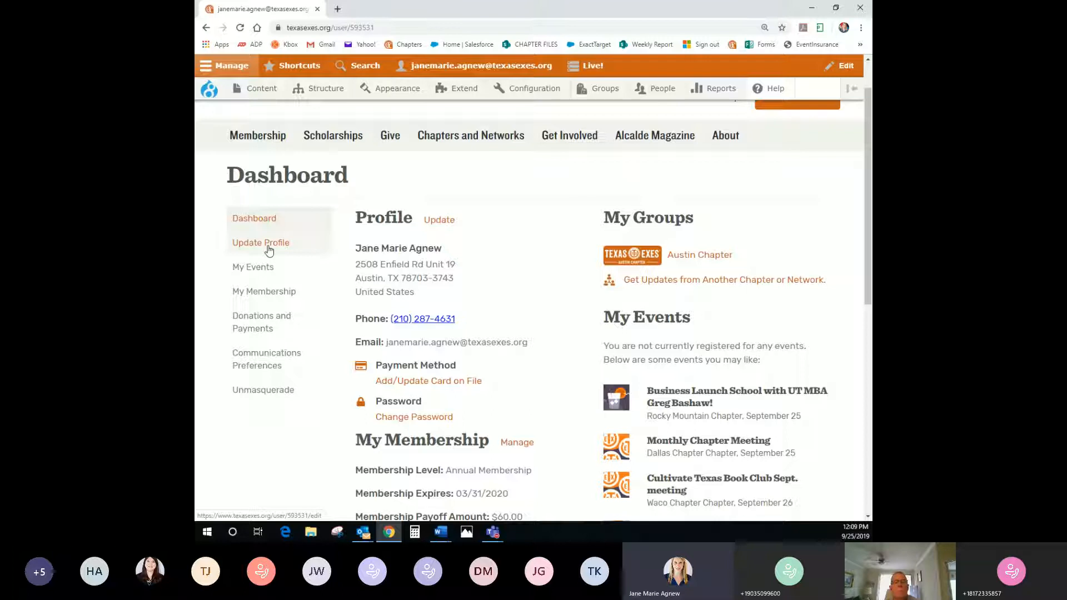
scroll(539, 323, up, 1)
Open Austin Chapter from My Groups and review its page and event creation tools and mission text
click(700, 314)
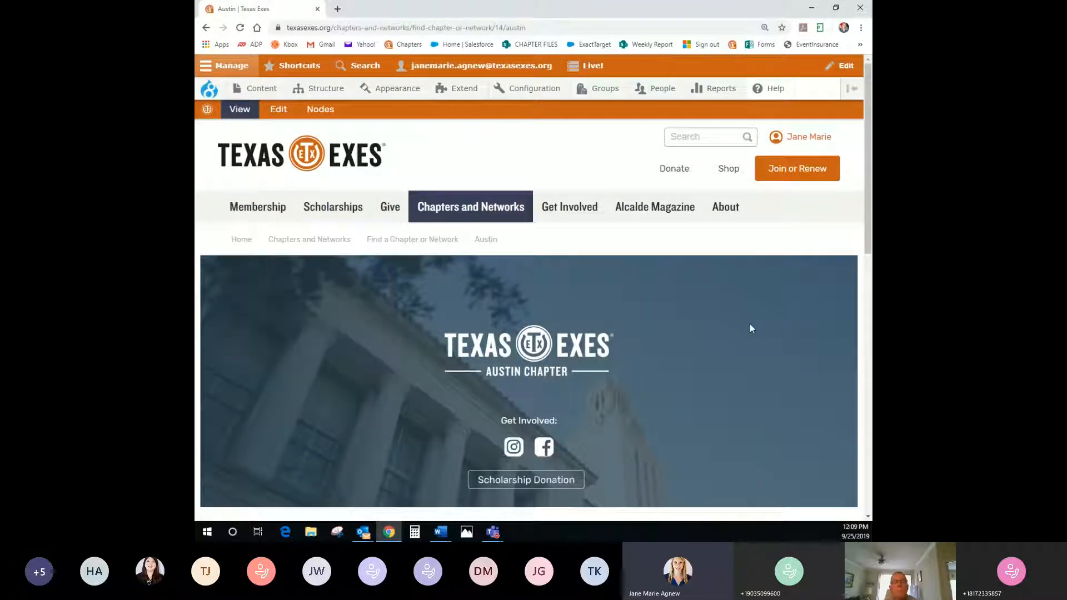
scroll(749, 324, down, 1)
scroll(750, 328, down, 3)
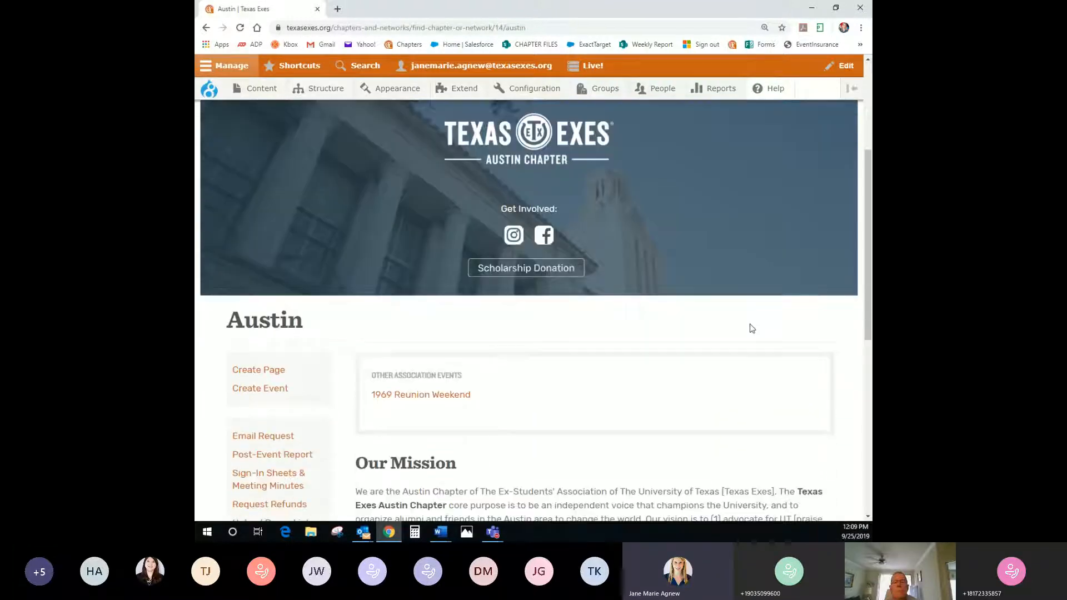
scroll(751, 327, down, 2)
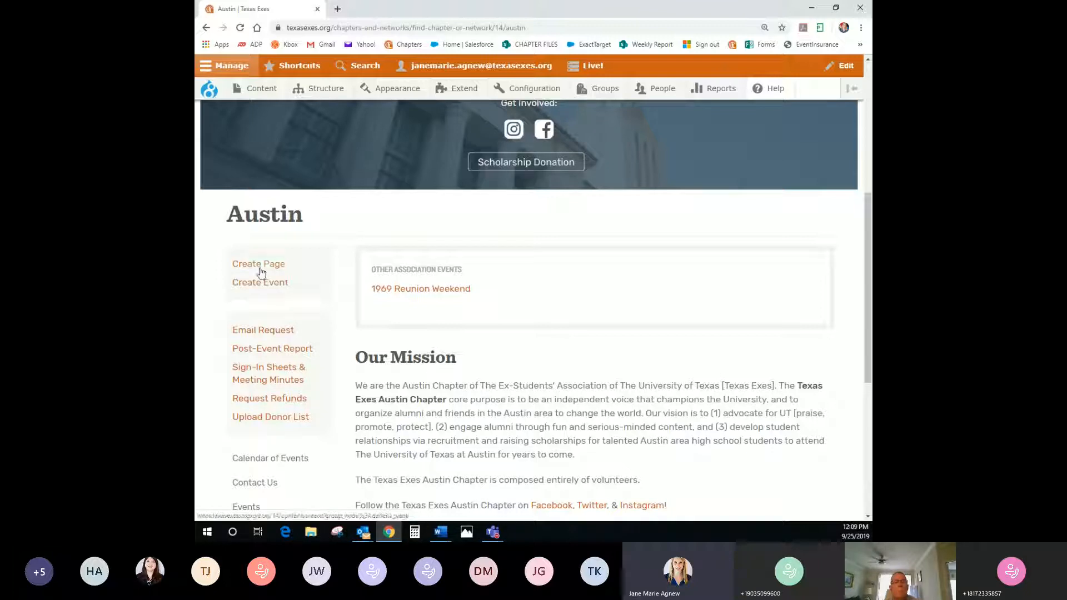
scroll(248, 271, down, 1)
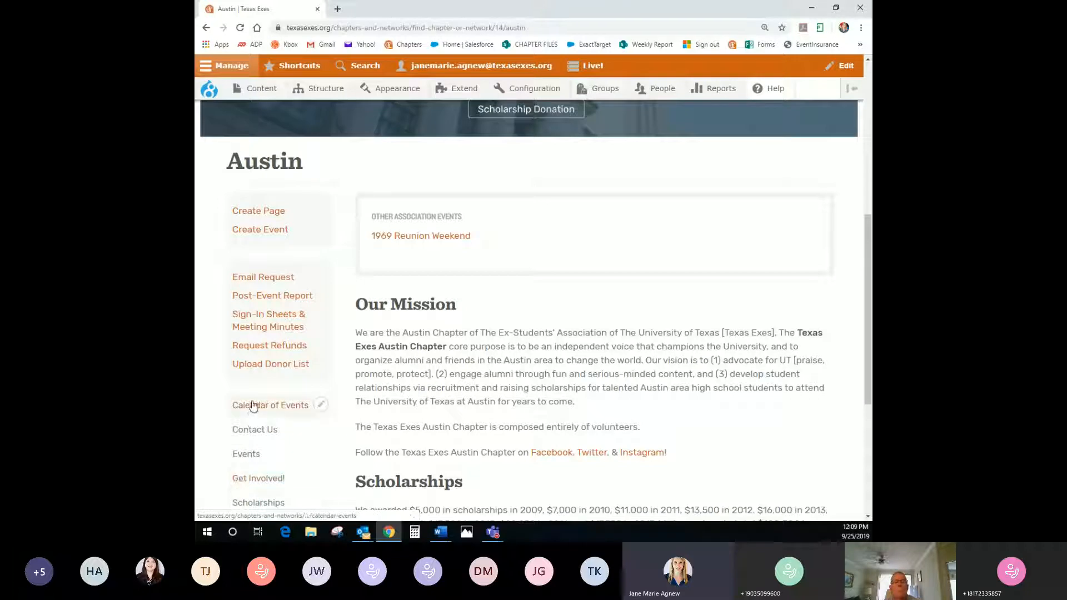
scroll(250, 475, down, 1)
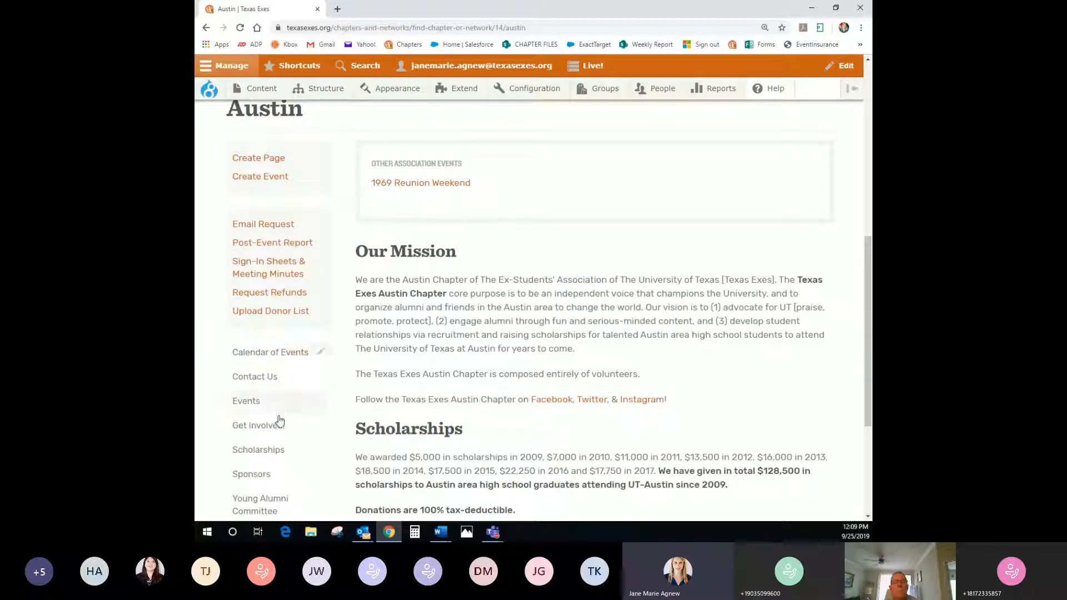
scroll(277, 448, down, 1)
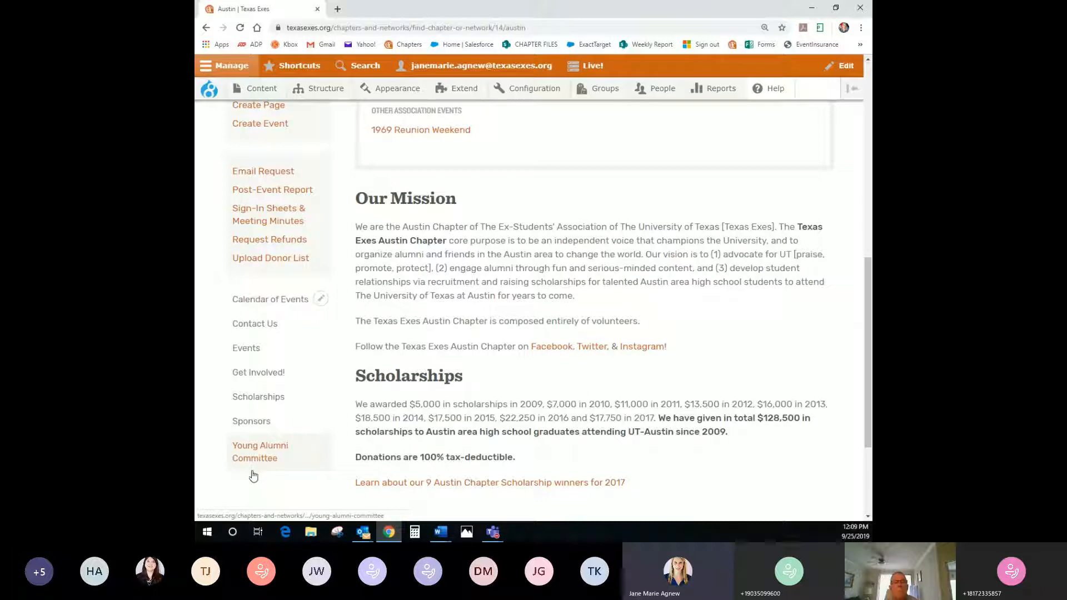
scroll(327, 474, up, 4)
scroll(327, 475, up, 5)
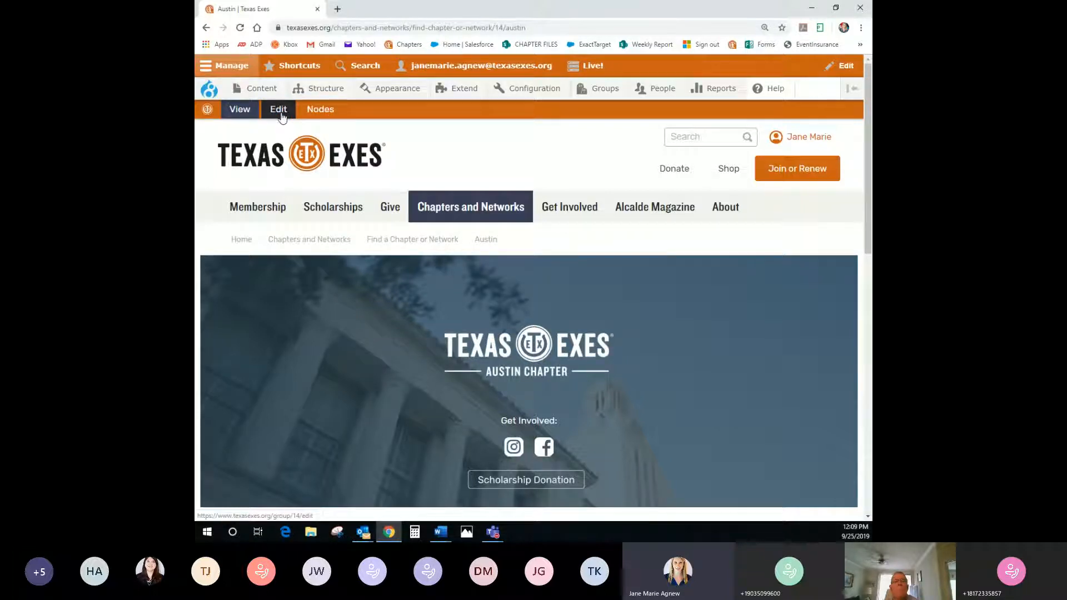
mouse_move(257, 207)
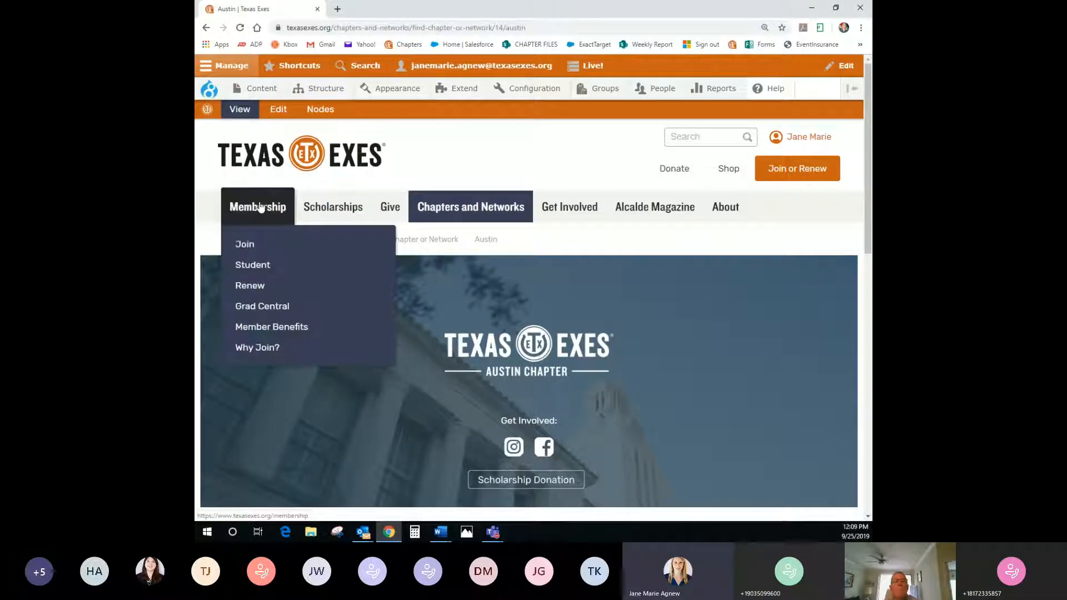
scroll(242, 267, down, 1)
scroll(242, 268, down, 5)
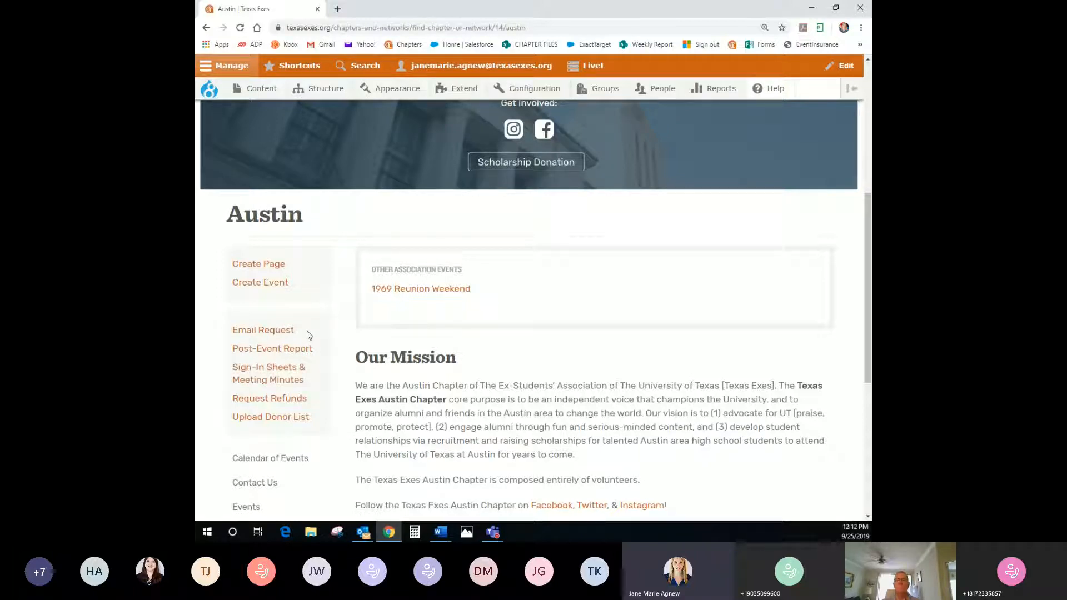
Start a new Austin chapter event titled 'Test Austin Chapter Event' with initials and 9.25, expanding Event Image
click(276, 284)
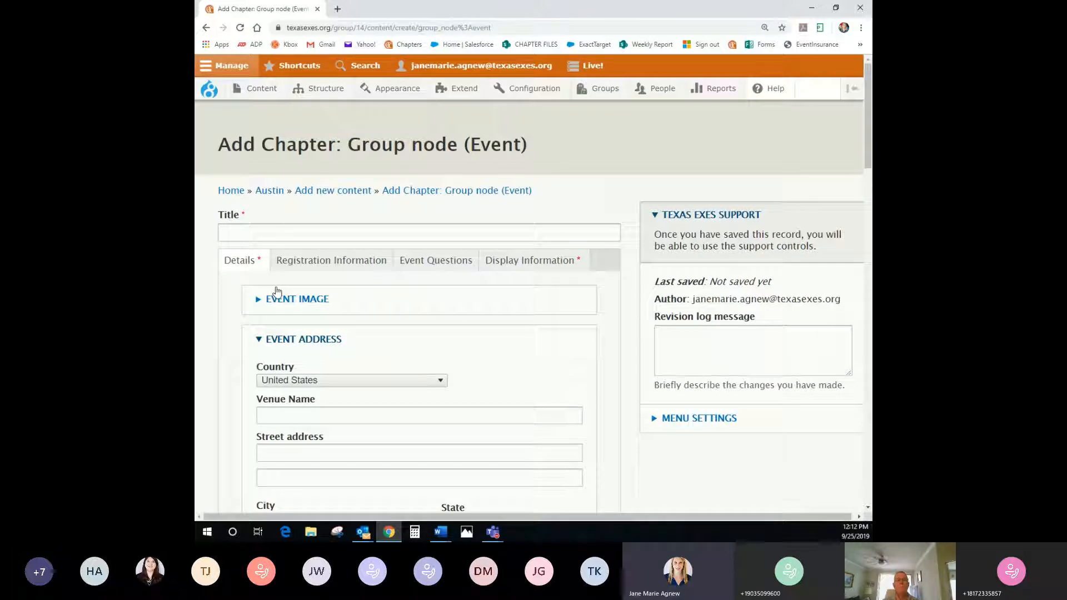
click(254, 231)
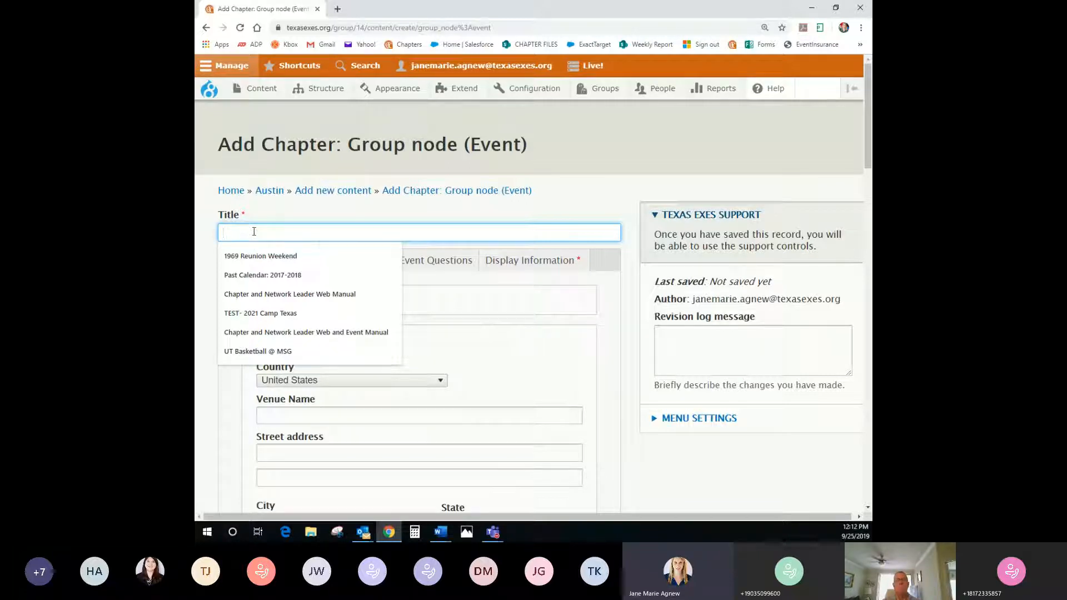
text(Test Austi)
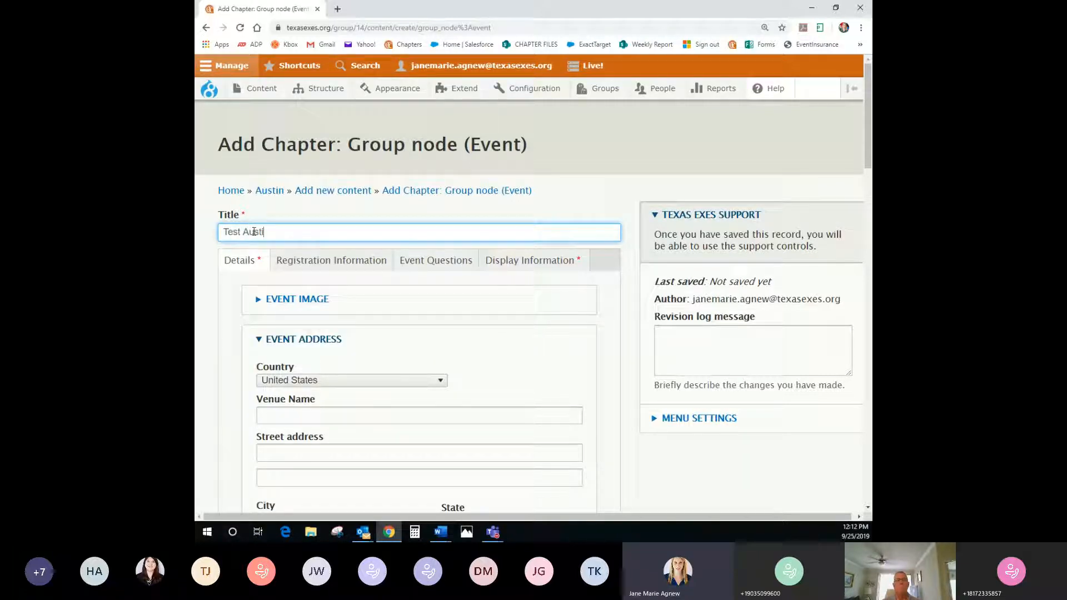
text(n Chapter Event )
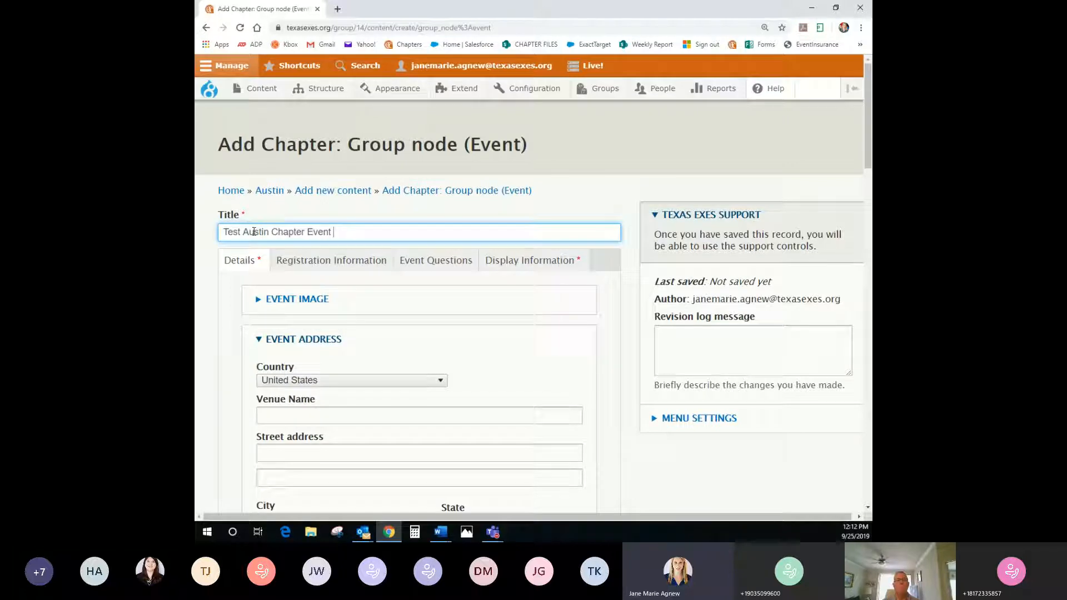
text(- JMA 9.25)
click(312, 304)
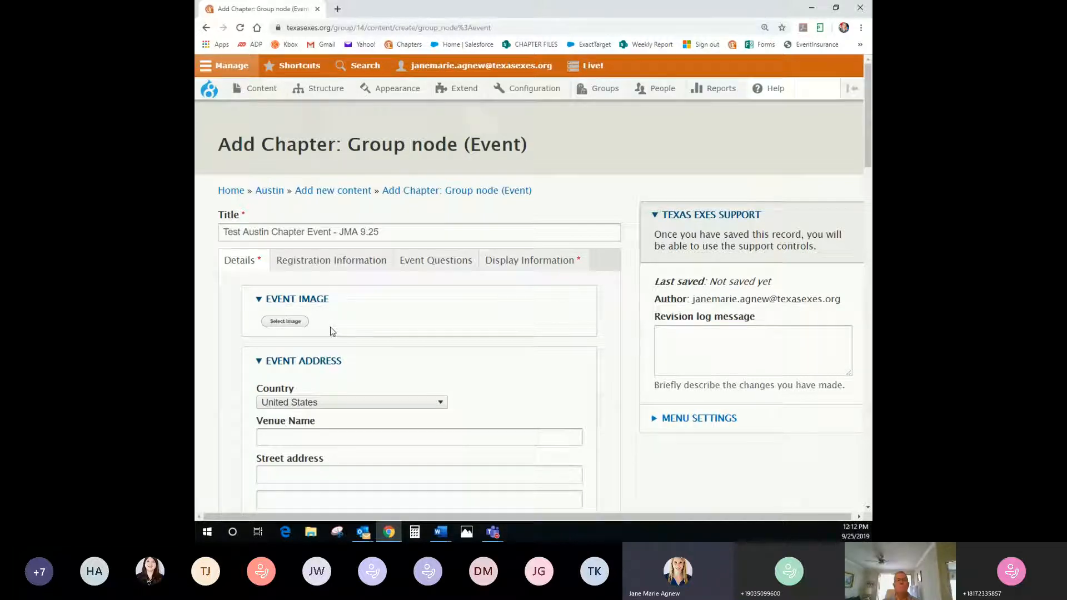
Set the venue name to Etter-Harbin Alumni Center from the autofill suggestion
scroll(330, 328, down, 1)
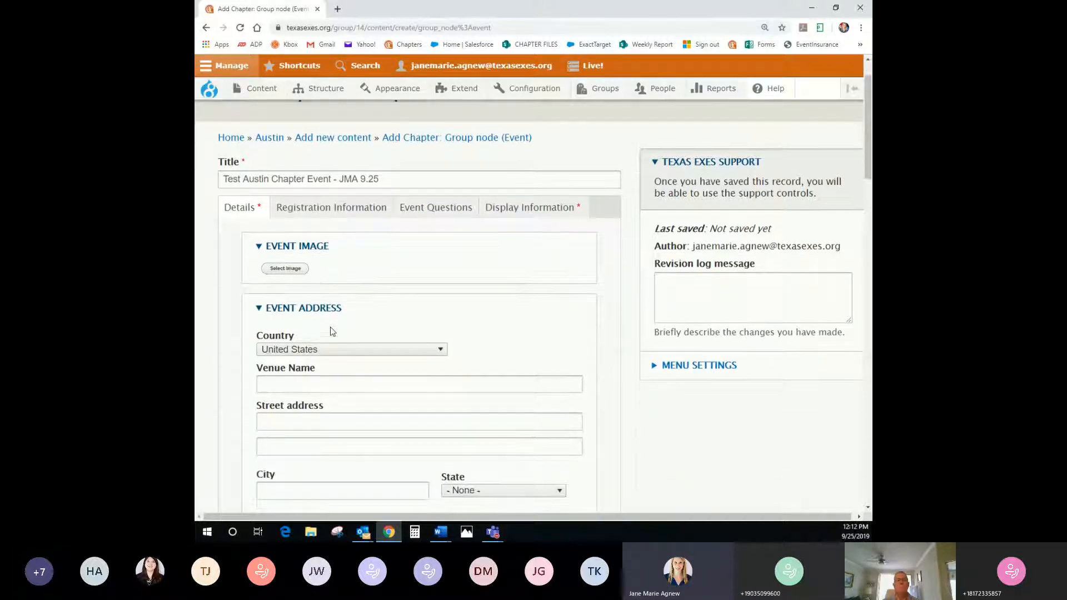
click(314, 385)
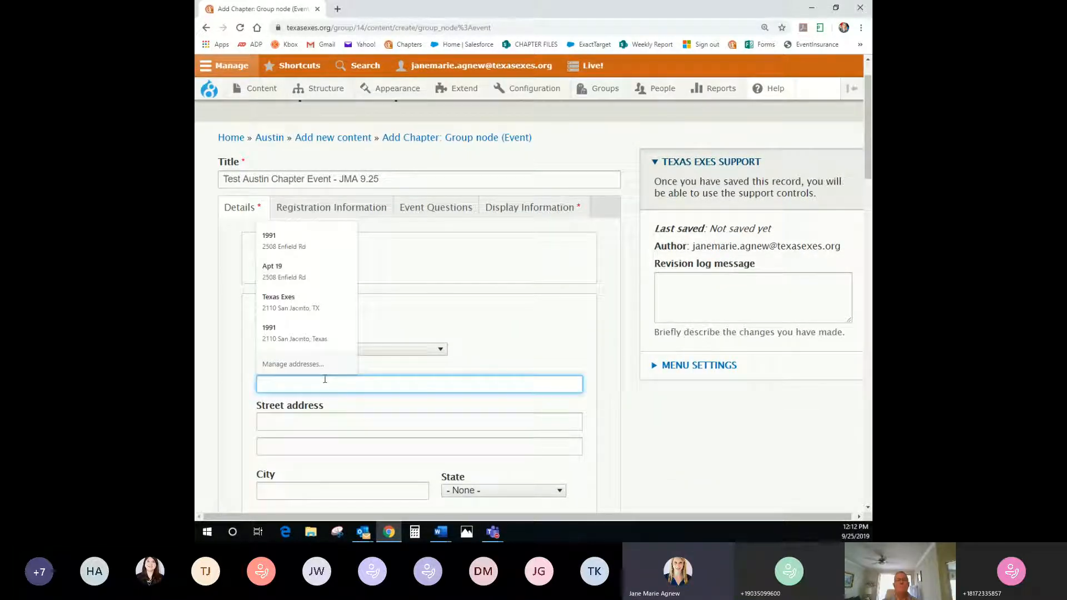
text(Etter)
key(Down)
key(Return)
click(330, 422)
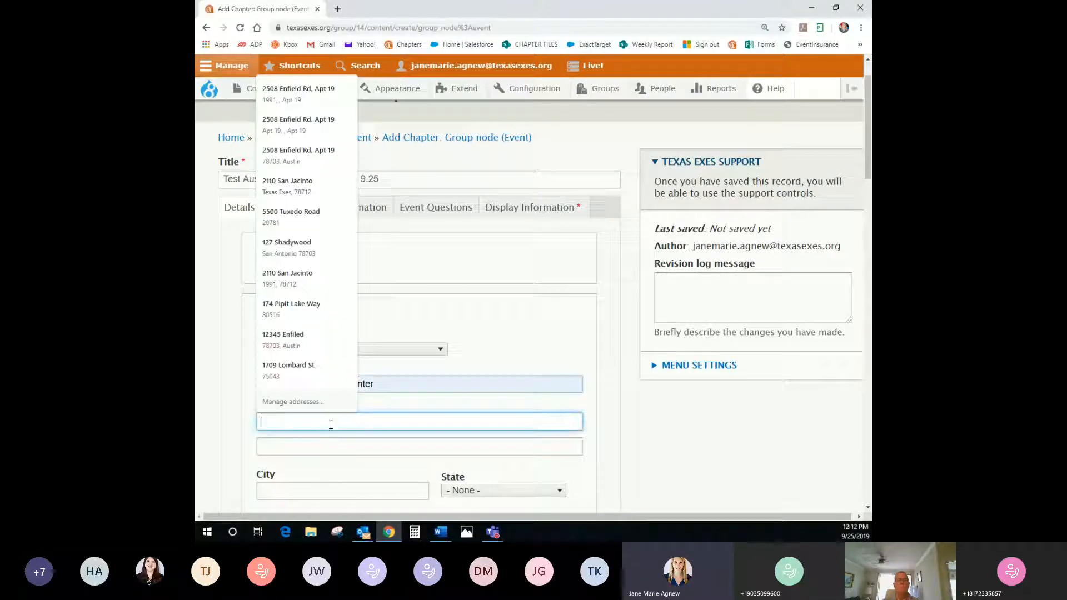
text(2110)
key(Down)
key(Return)
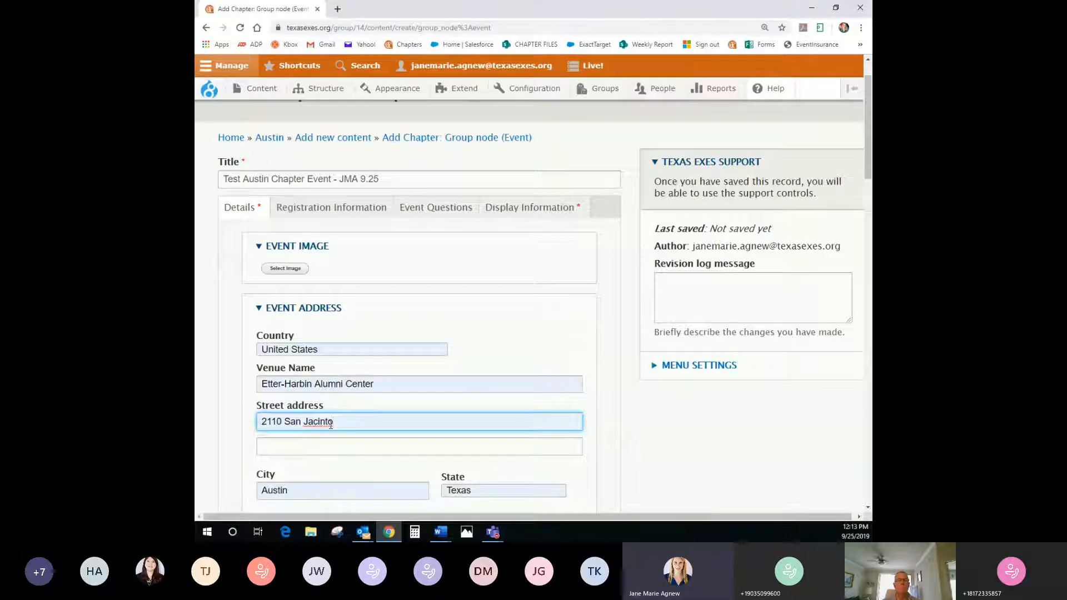
click(527, 354)
scroll(525, 347, down, 5)
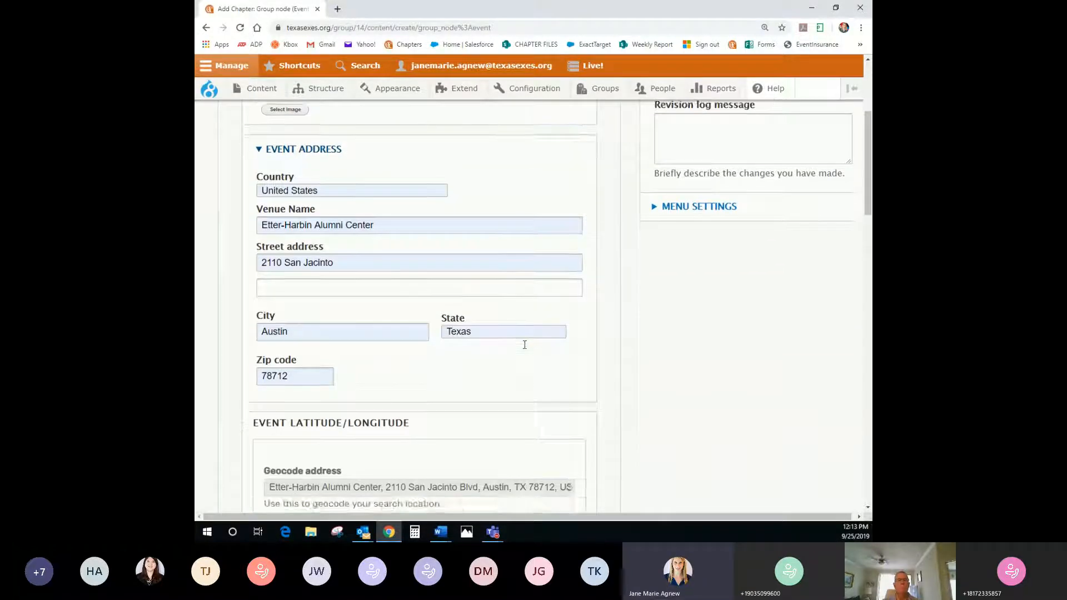
scroll(524, 345, down, 2)
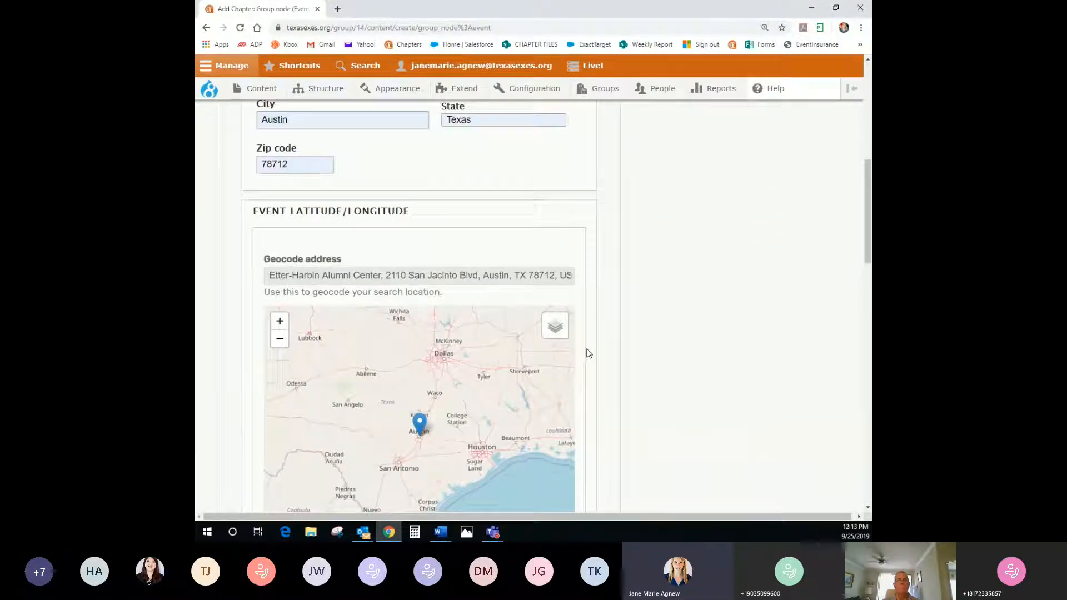
scroll(362, 254, up, 3)
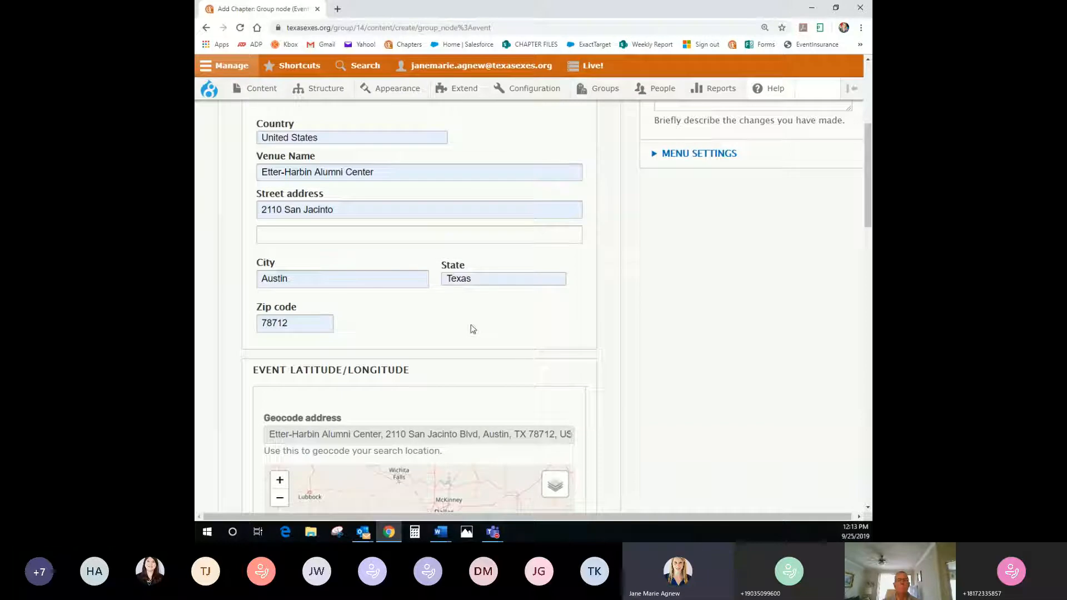
scroll(471, 327, down, 3)
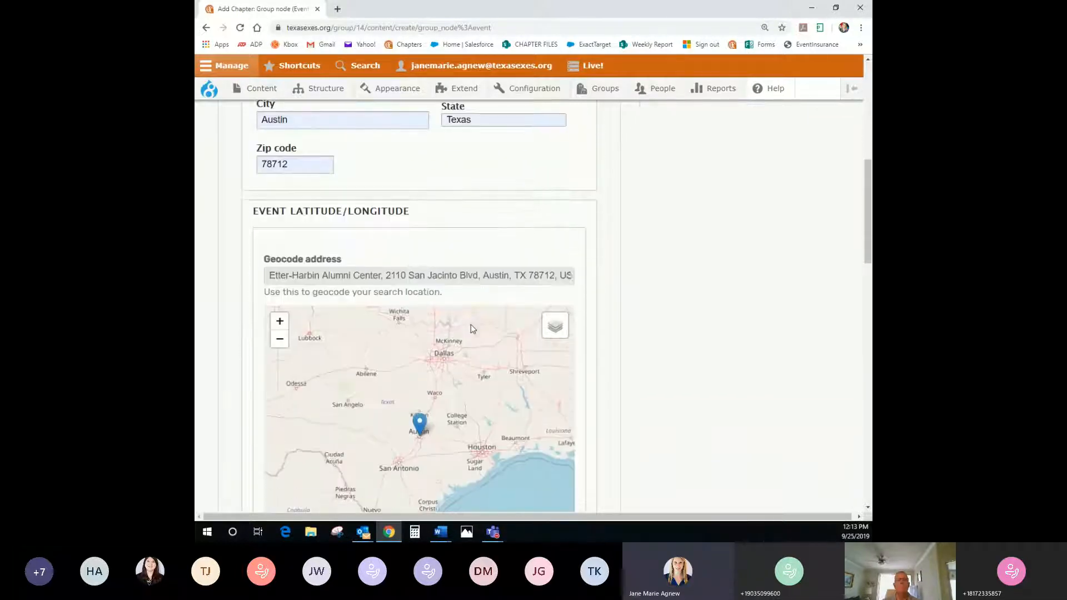
scroll(593, 322, down, 1)
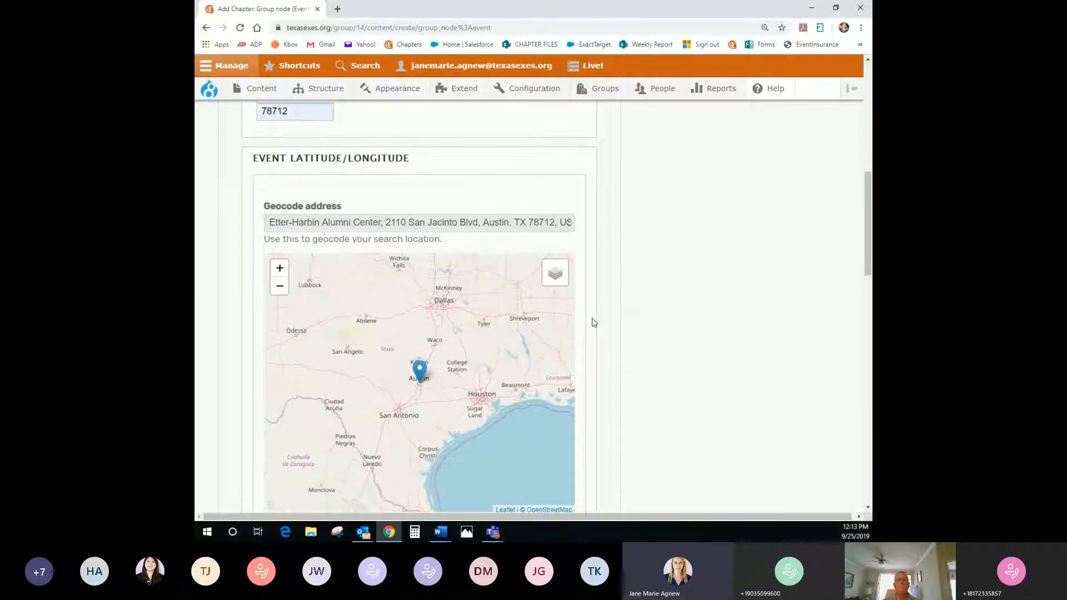
scroll(593, 323, down, 1)
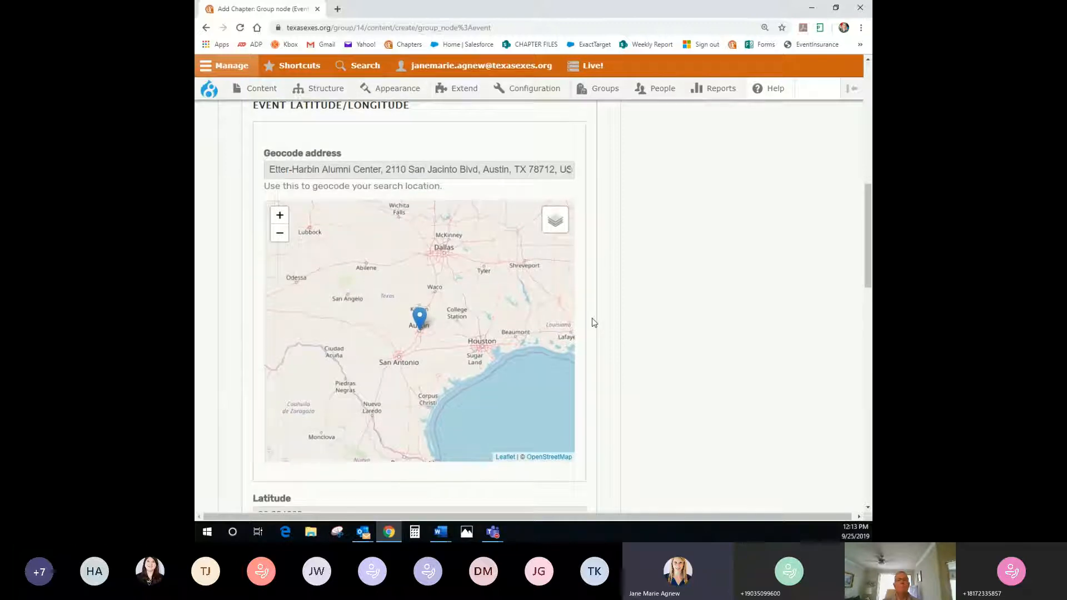
scroll(594, 323, down, 2)
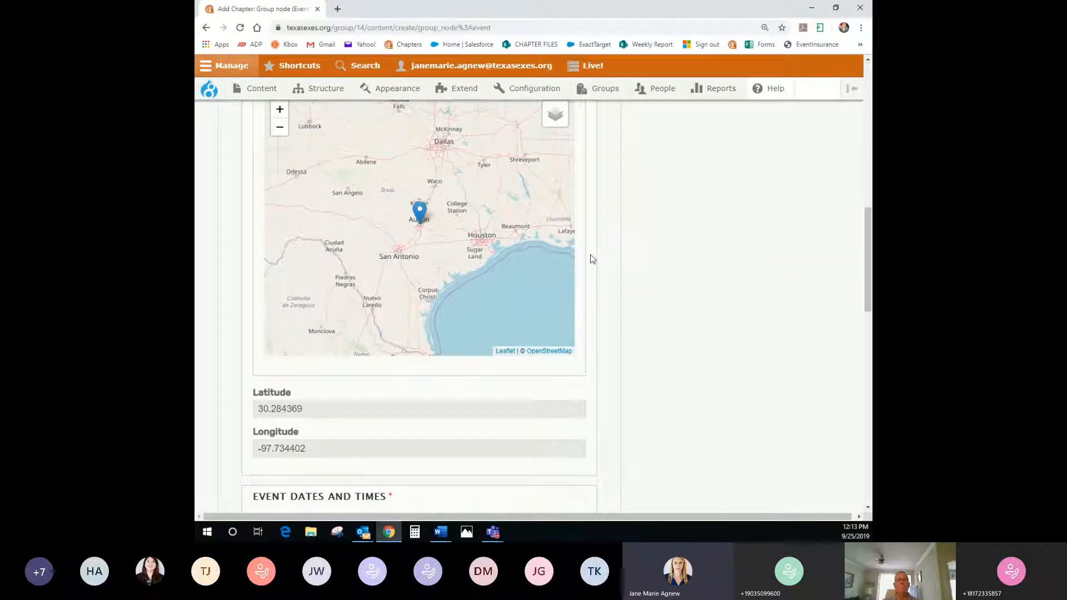
scroll(591, 258, down, 1)
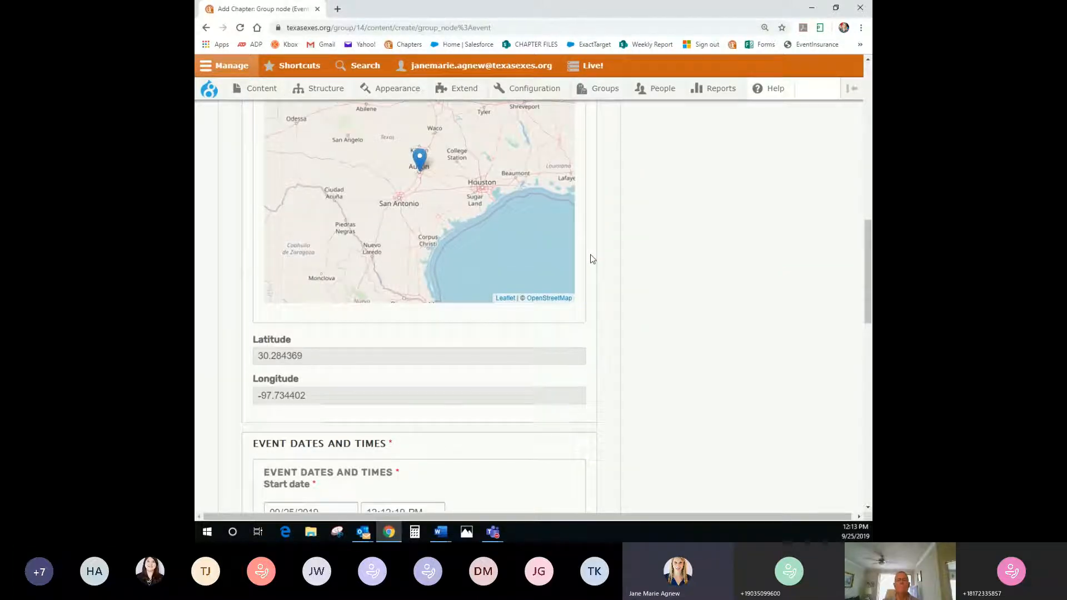
scroll(591, 258, up, 2)
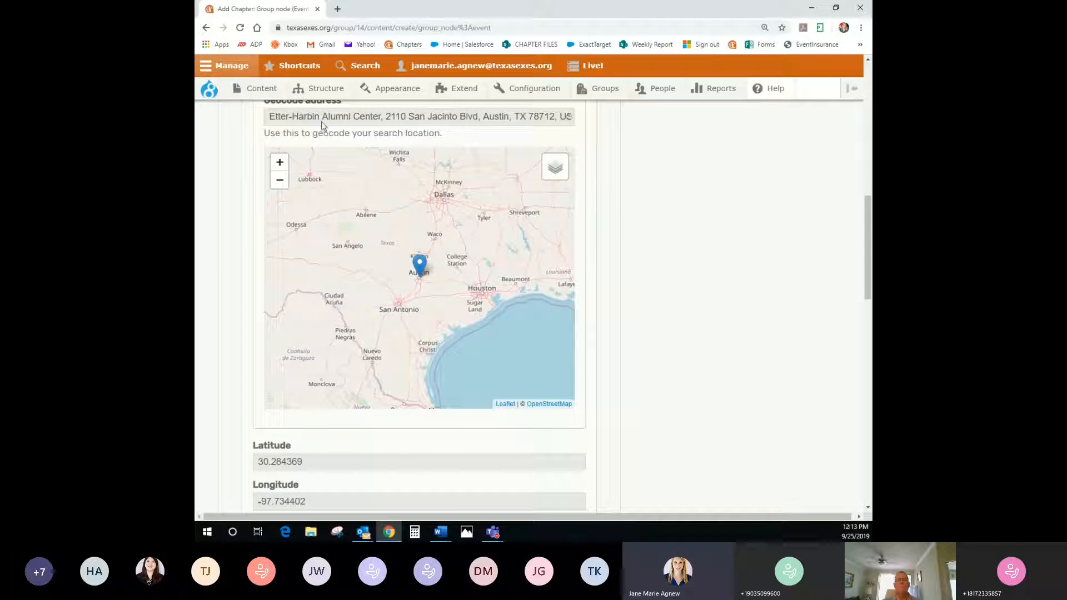
scroll(482, 271, up, 1)
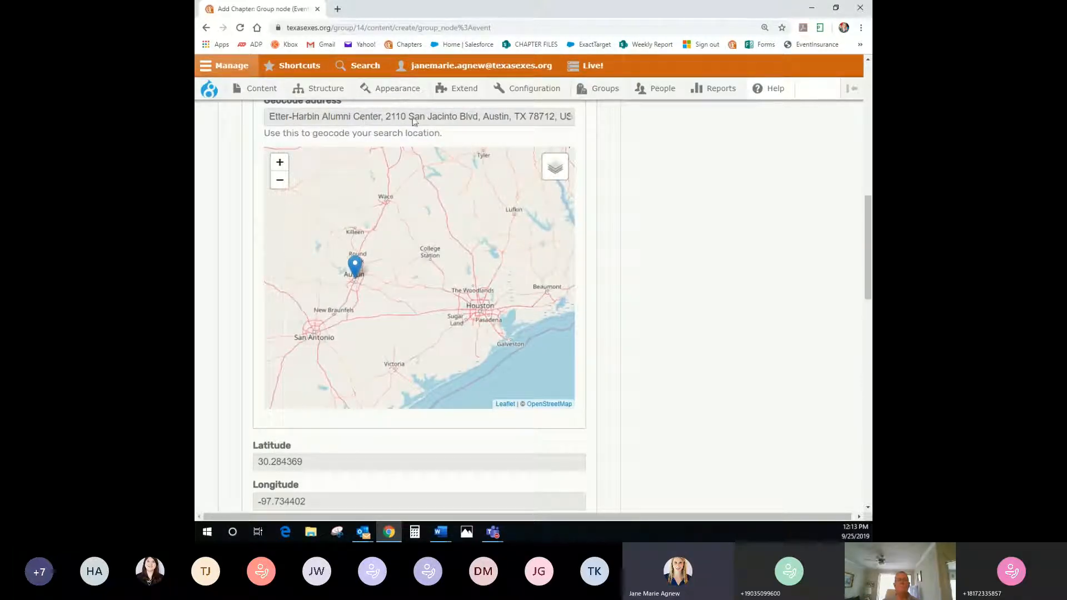
scroll(618, 325, down, 3)
scroll(618, 327, down, 3)
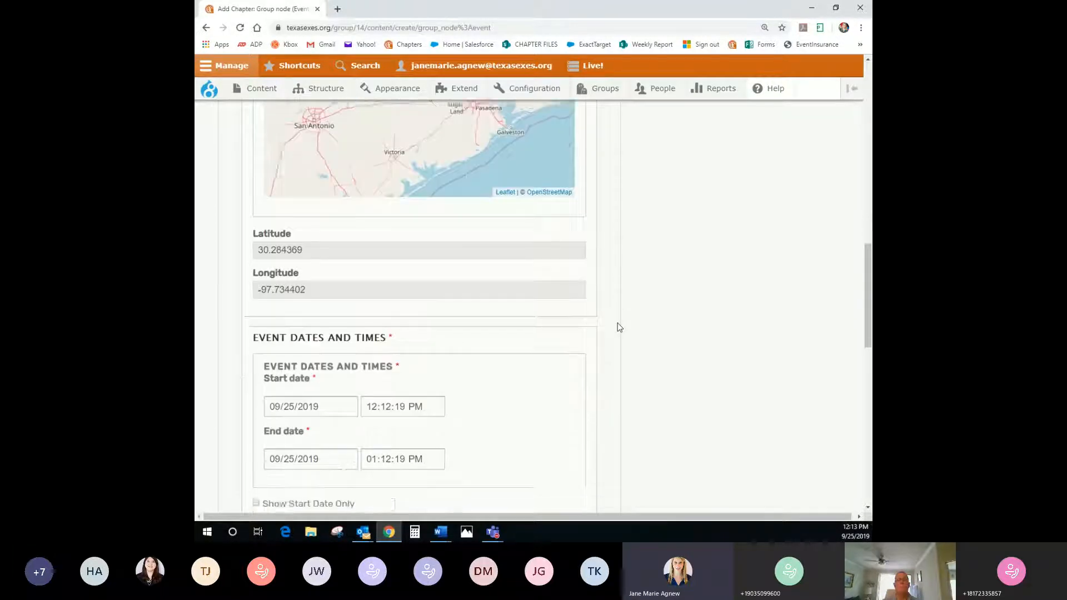
Set the start to 12/15/2019 12:12:00 PM and the end to 12/15/2019 01:12:00 PM
click(273, 303)
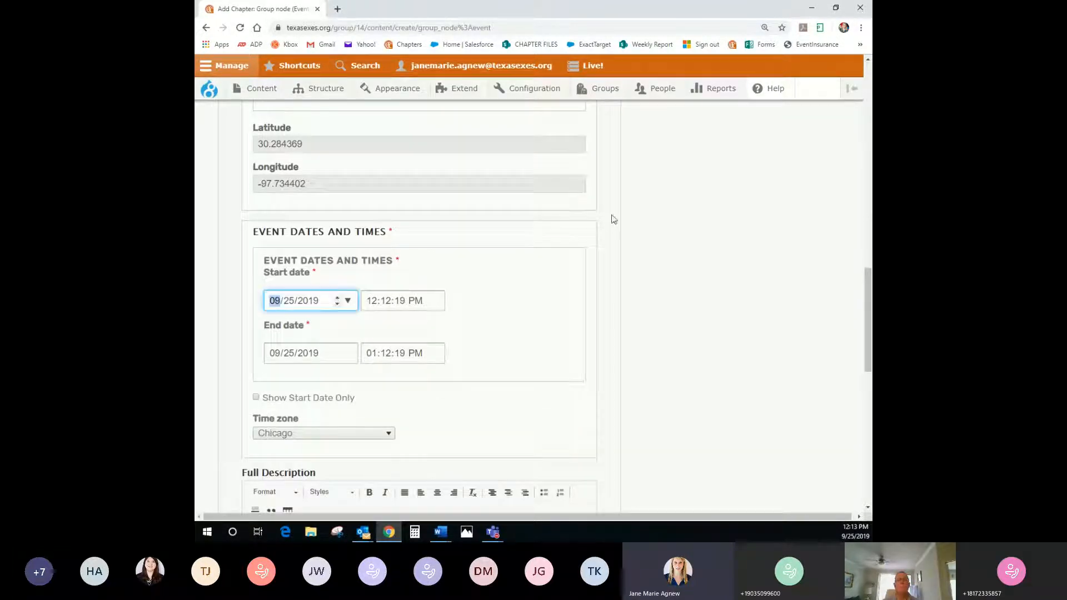
text(12/15)
click(401, 301)
text(00)
click(276, 353)
text(12/15)
click(399, 352)
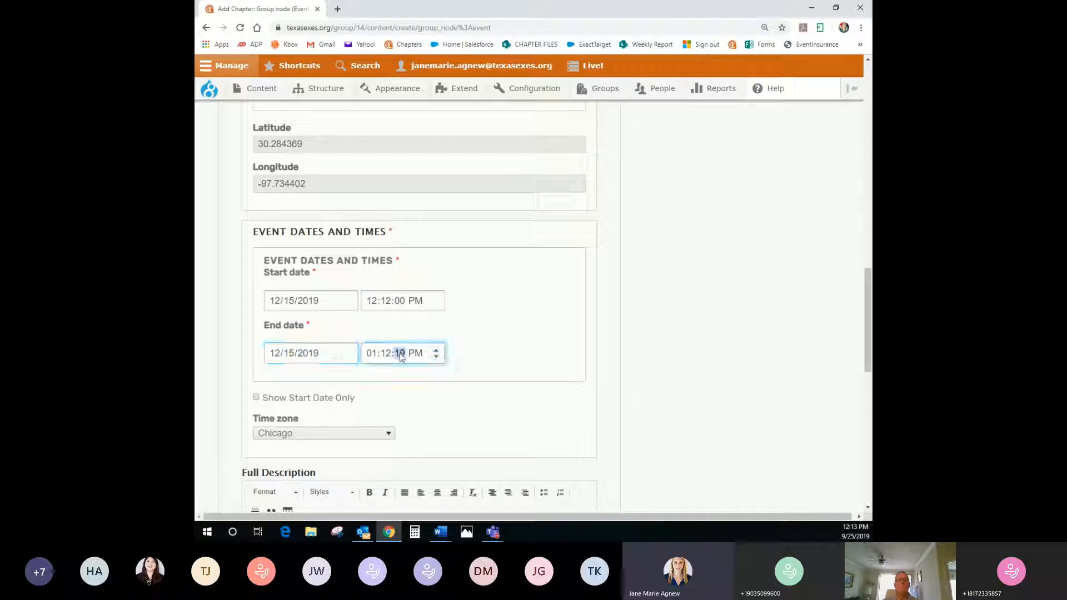
text(00)
Leave 'Show Start Date Only' unchecked so both dates display
scroll(549, 349, down, 2)
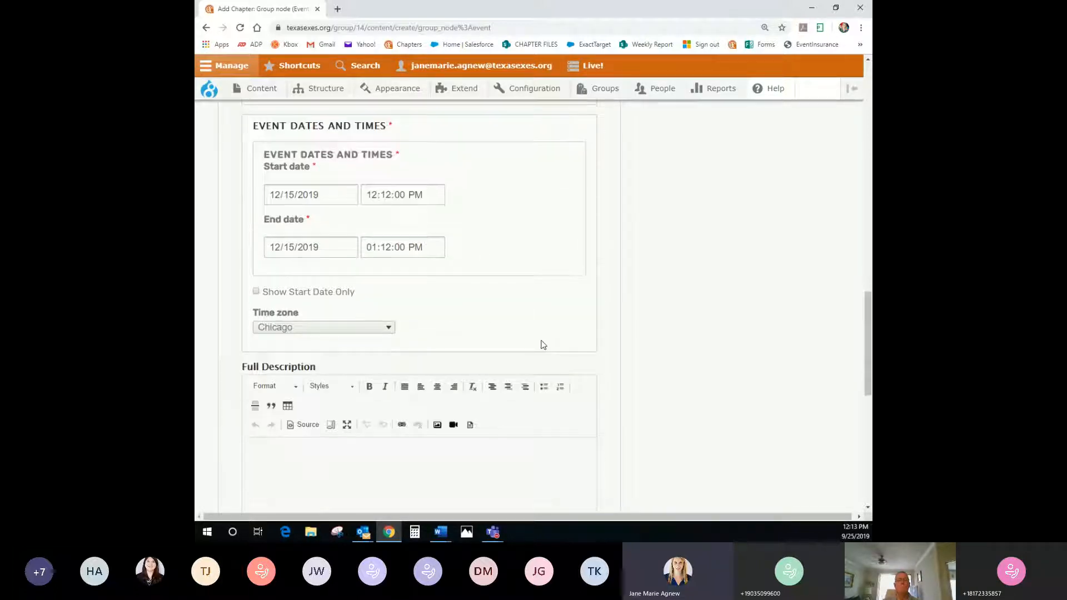
scroll(259, 358, down, 2)
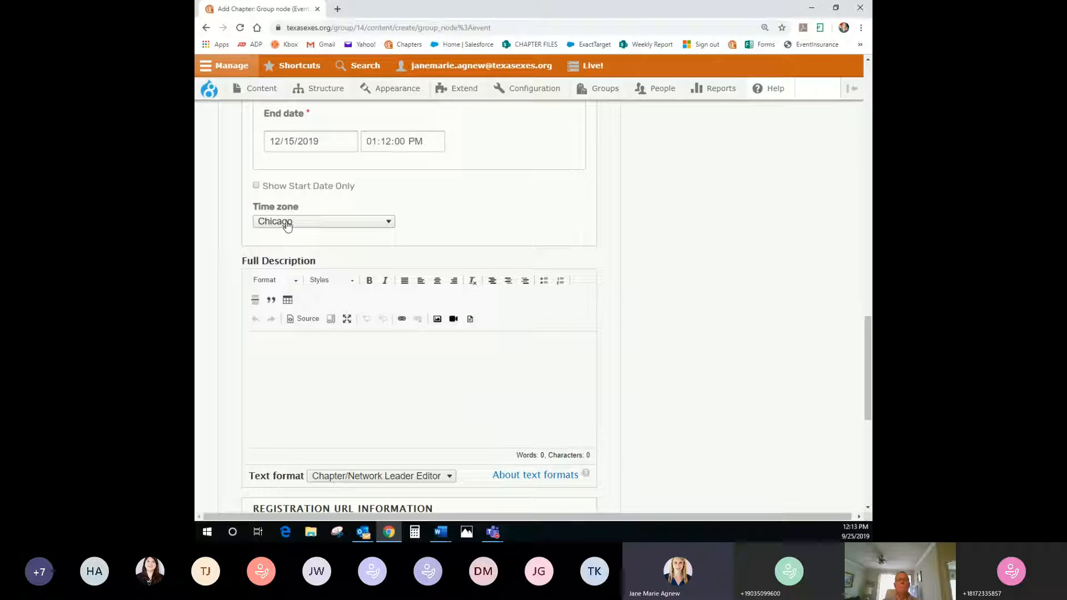
scroll(290, 260, up, 1)
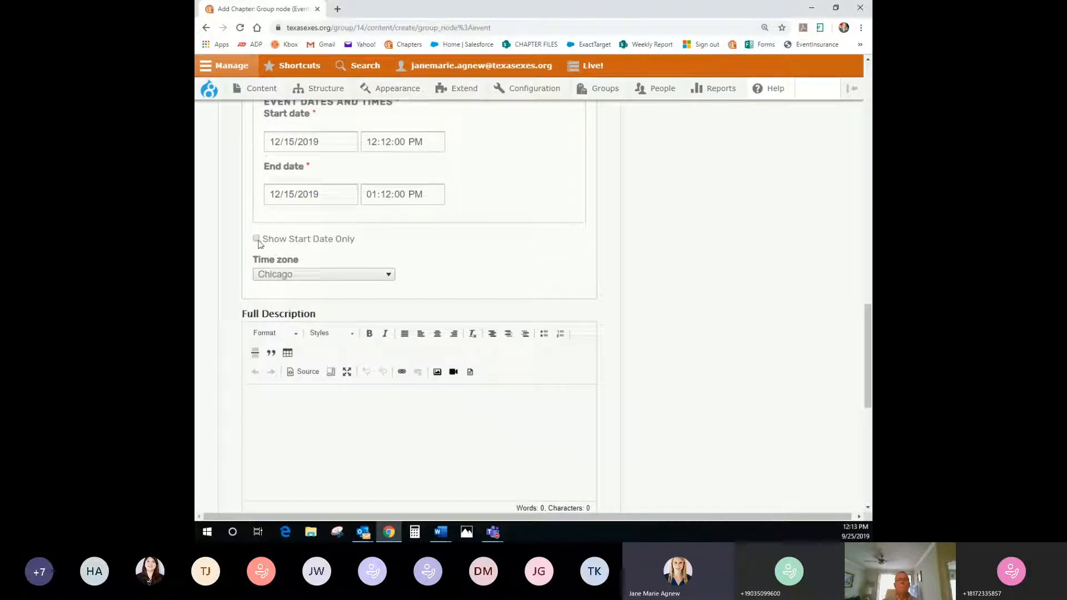
scroll(377, 258, up, 1)
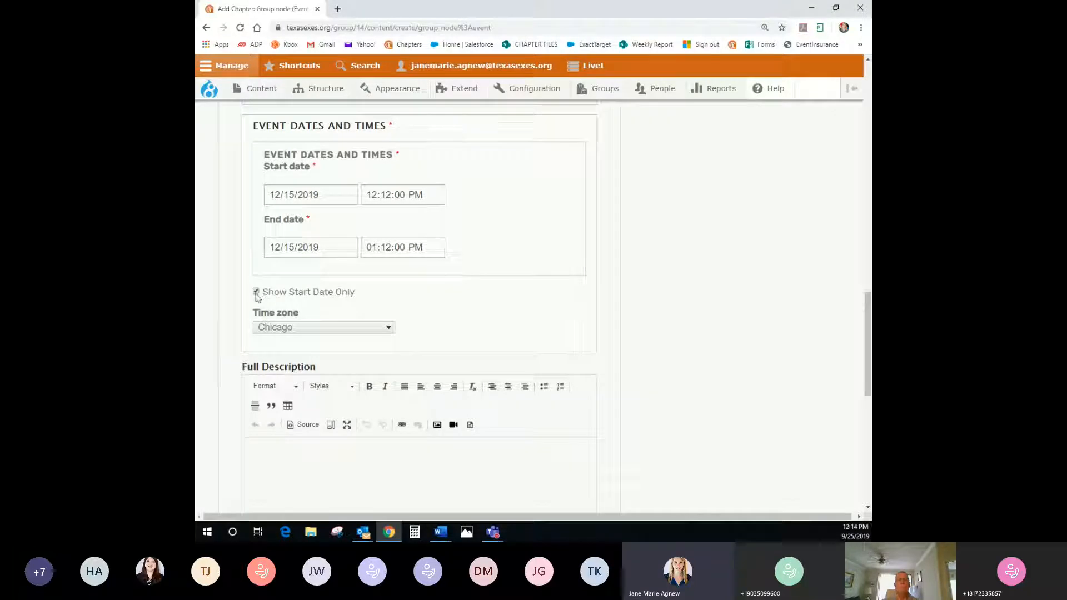
click(256, 291)
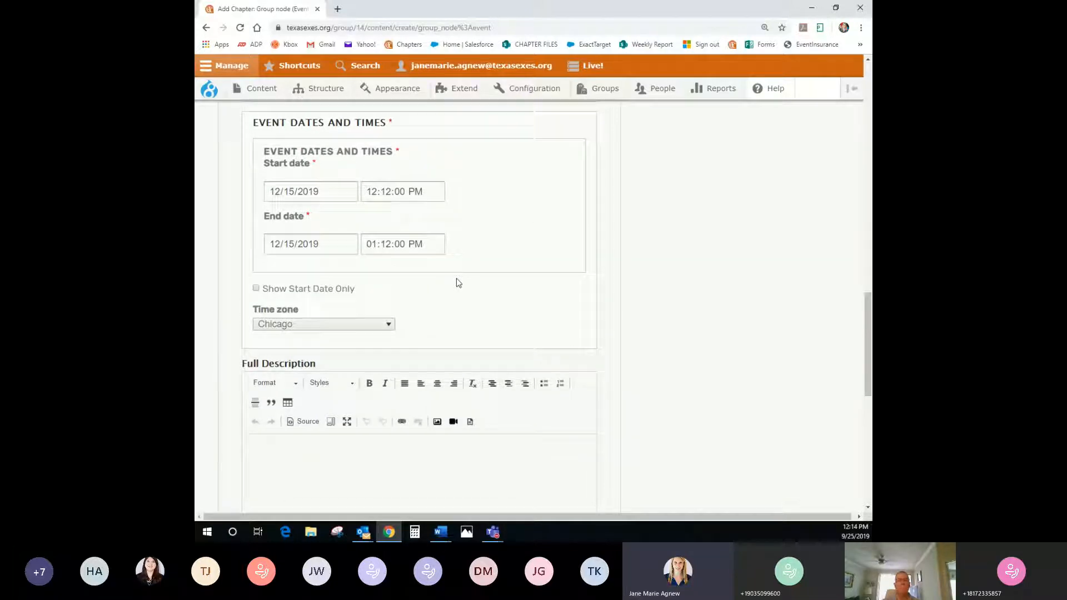
scroll(355, 431, down, 1)
click(355, 431)
Enter 'This is a test event.' and 'Join us at our event!' on separate lines in Full Description
scroll(651, 273, down, 2)
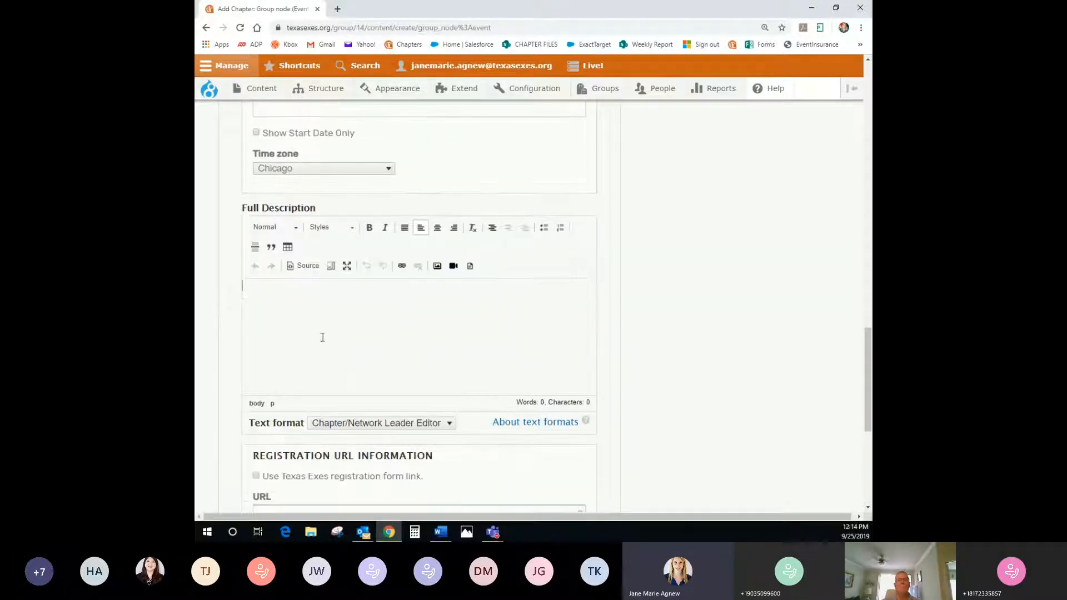
text(This is a test event. Join us at our event!)
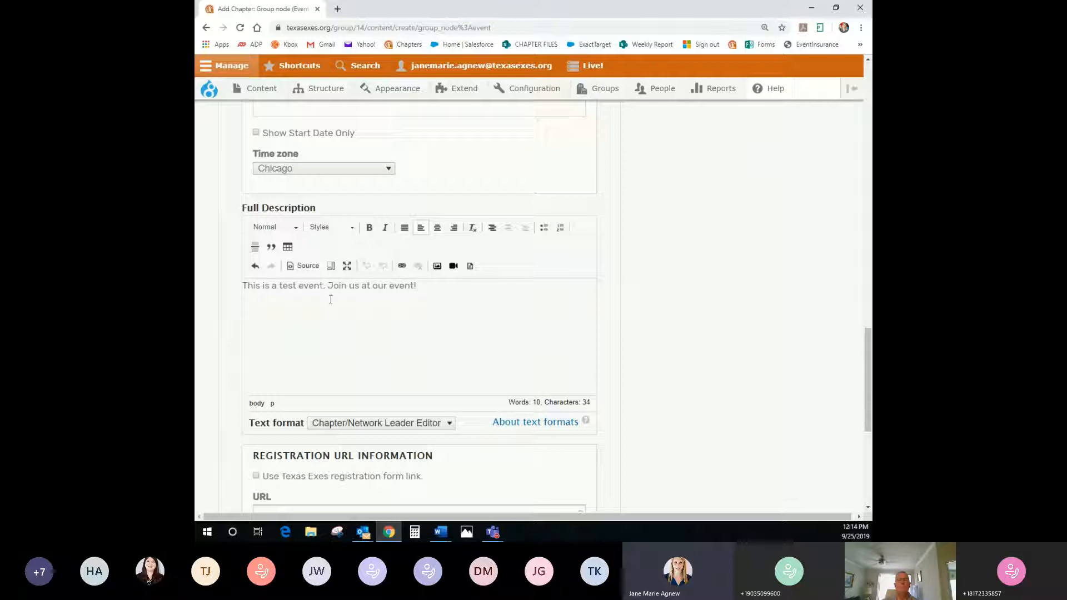
click(328, 286)
key(Return)
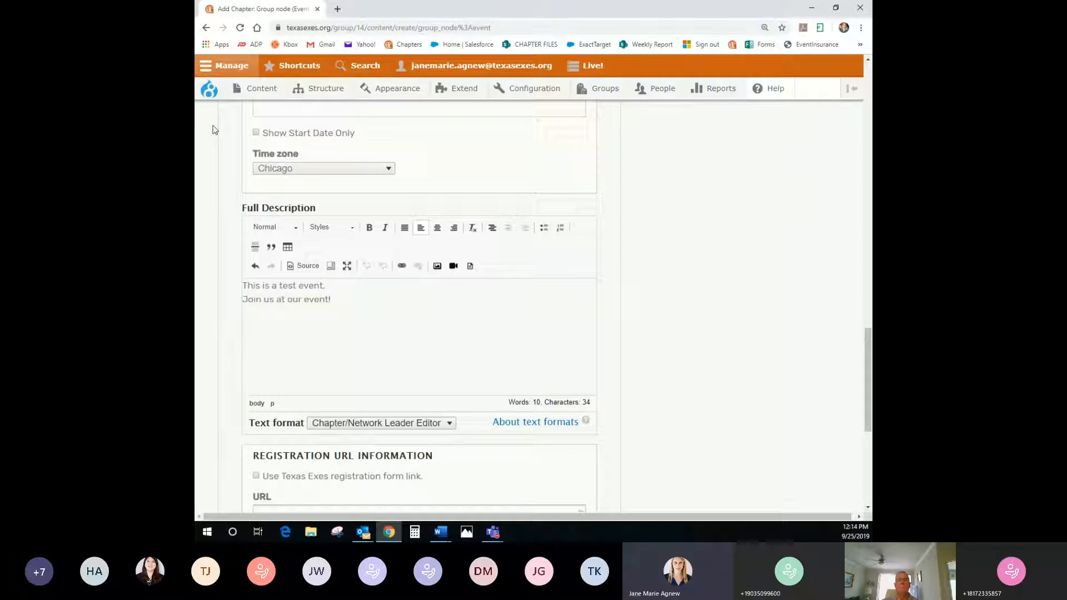
key(Return)
Italicize the line 'Join us at our event!', keeping the Normal paragraph format
click(327, 313)
drag(332, 313, 234, 313)
click(370, 227)
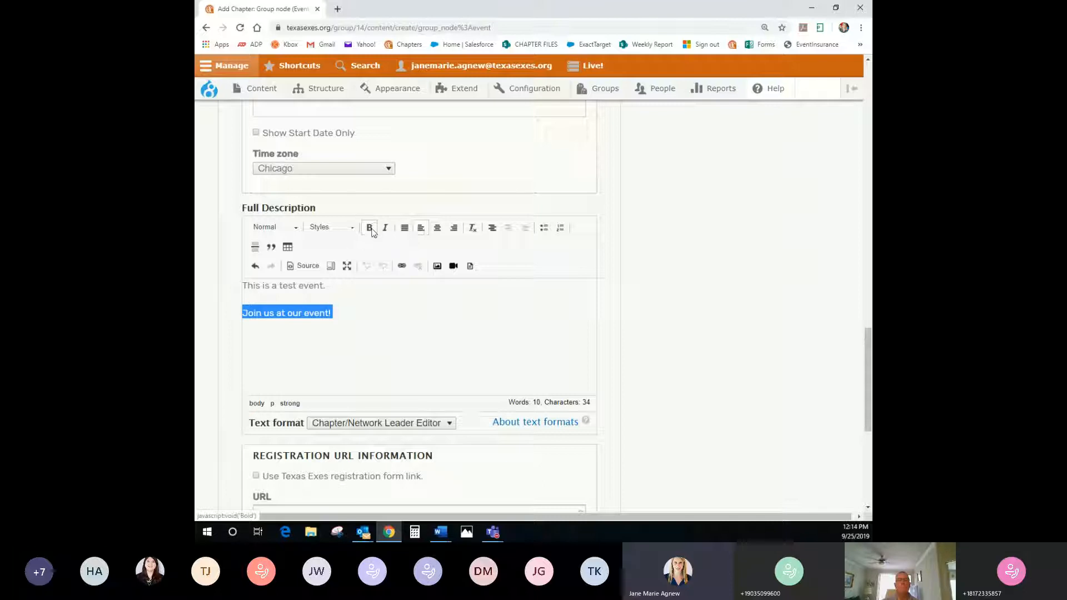
click(370, 228)
click(386, 229)
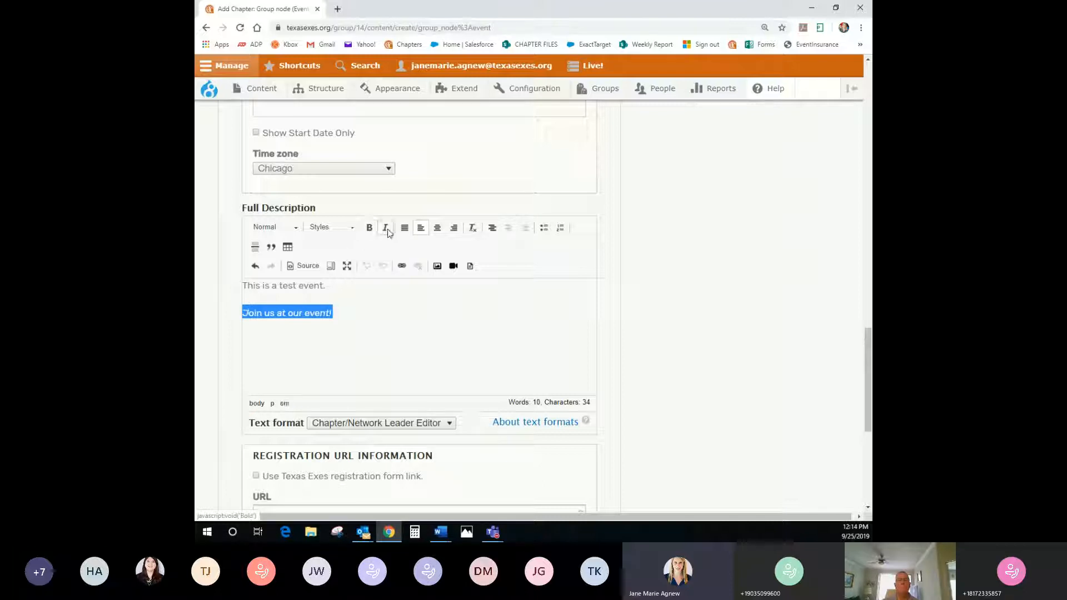
click(344, 313)
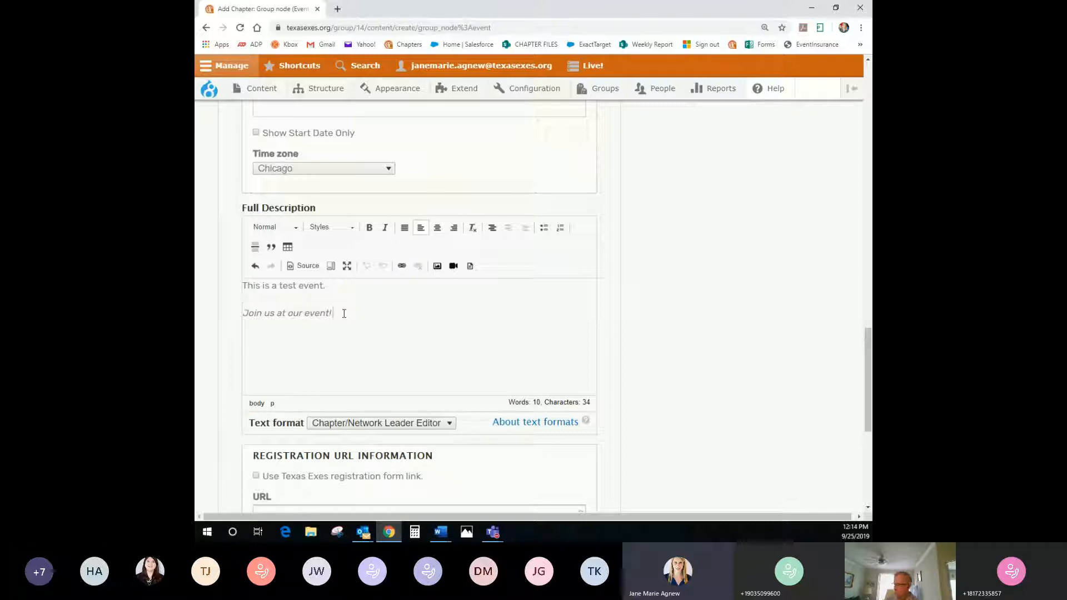
click(287, 229)
scroll(294, 311, down, 4)
click(395, 287)
Turn both sentences into a bulleted list and delete the empty middle bullet
drag(381, 312, 244, 284)
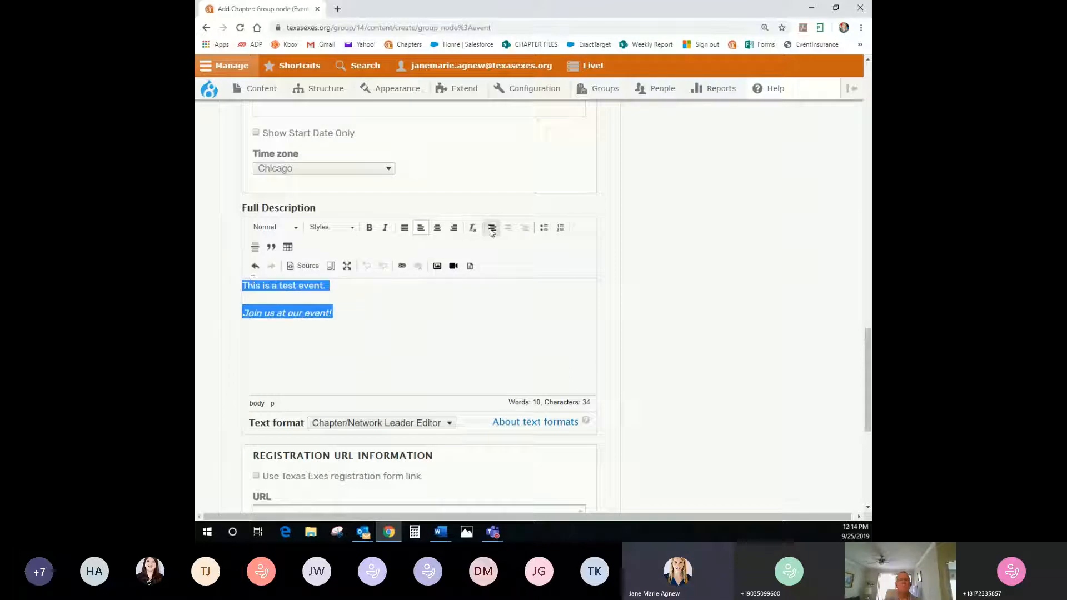
click(544, 228)
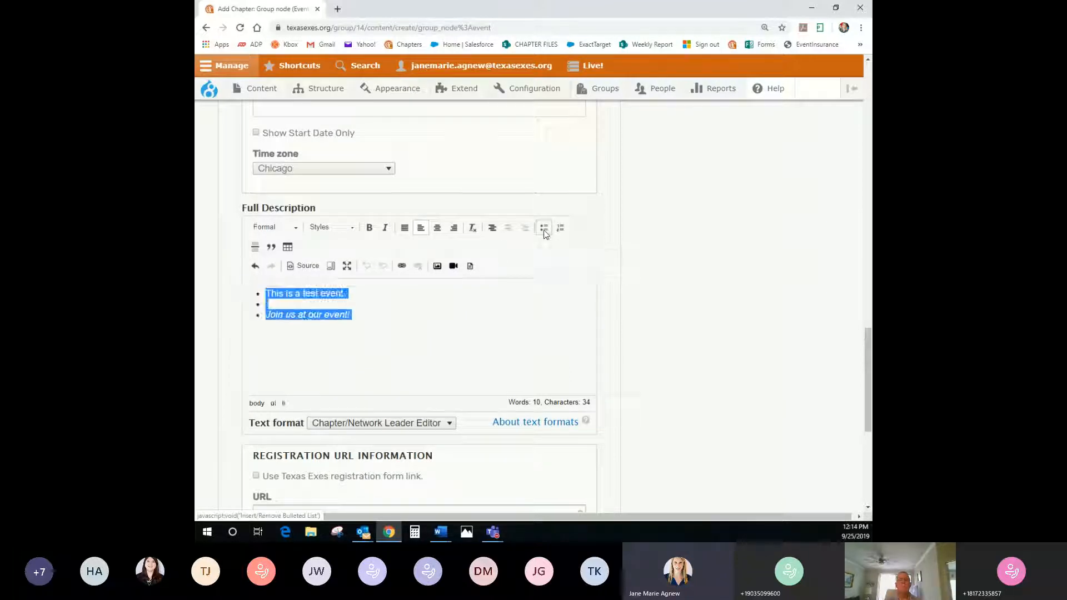
click(294, 302)
key(BackSpace)
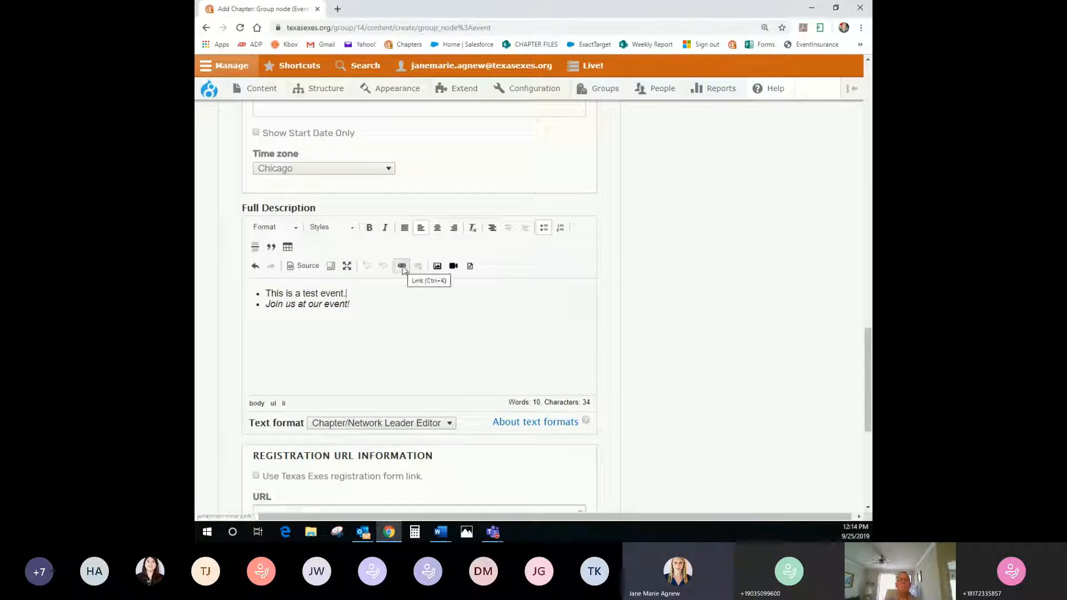
scroll(423, 341, down, 2)
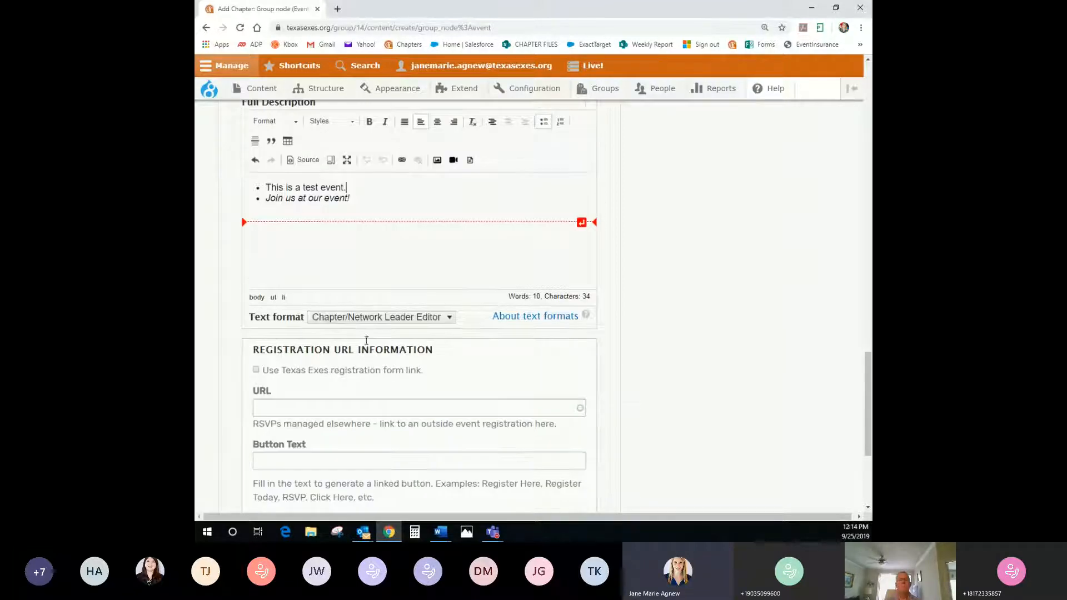
Check 'Use Texas Exes registration form link' under Registration URL Information
scroll(557, 350, down, 2)
scroll(557, 350, up, 2)
scroll(557, 350, down, 3)
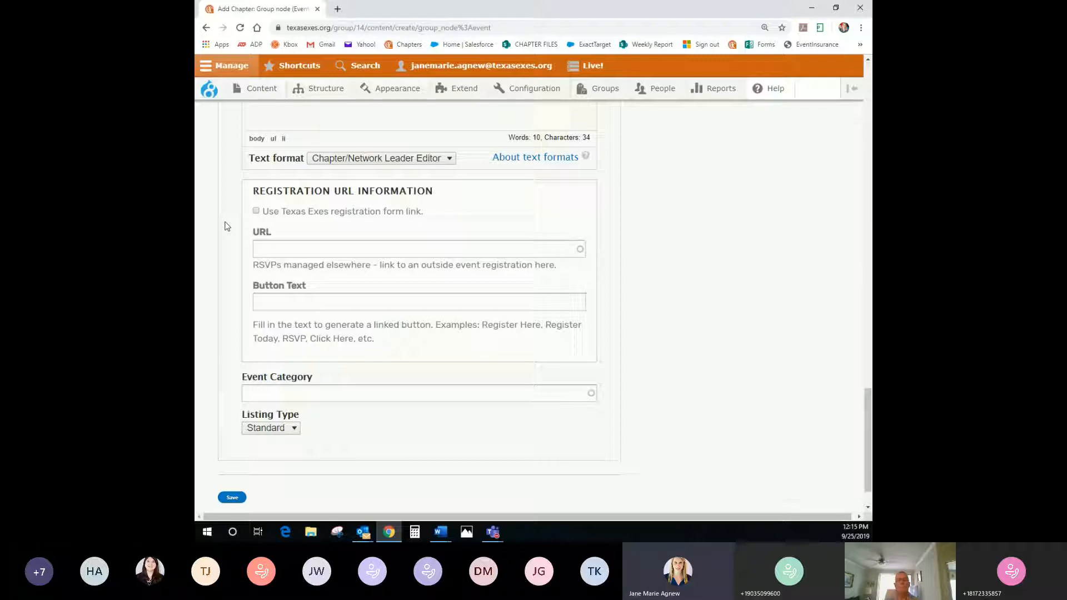
click(256, 213)
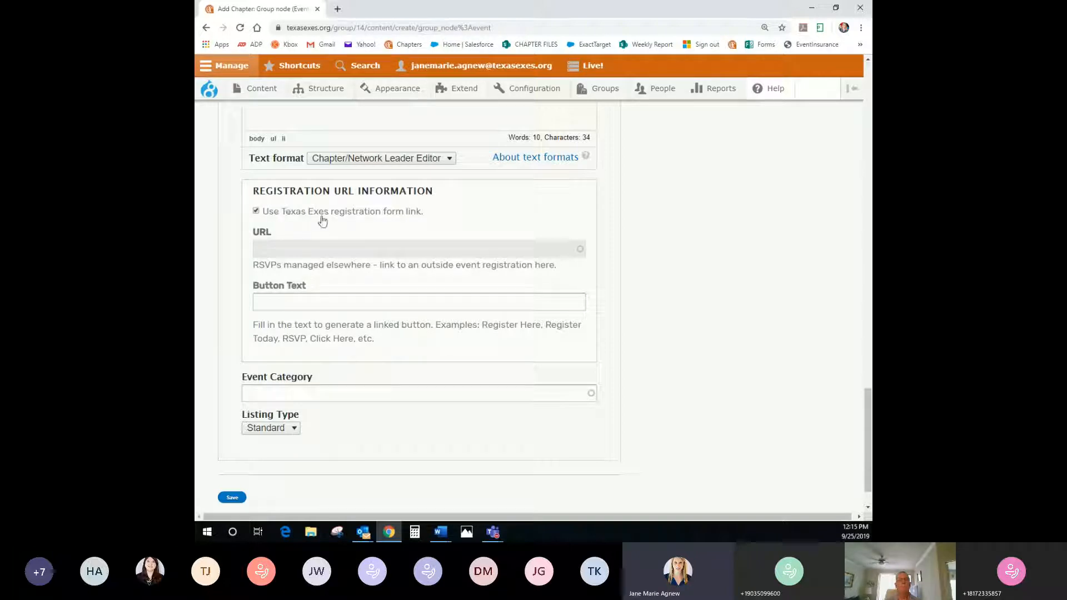
scroll(334, 342, down, 1)
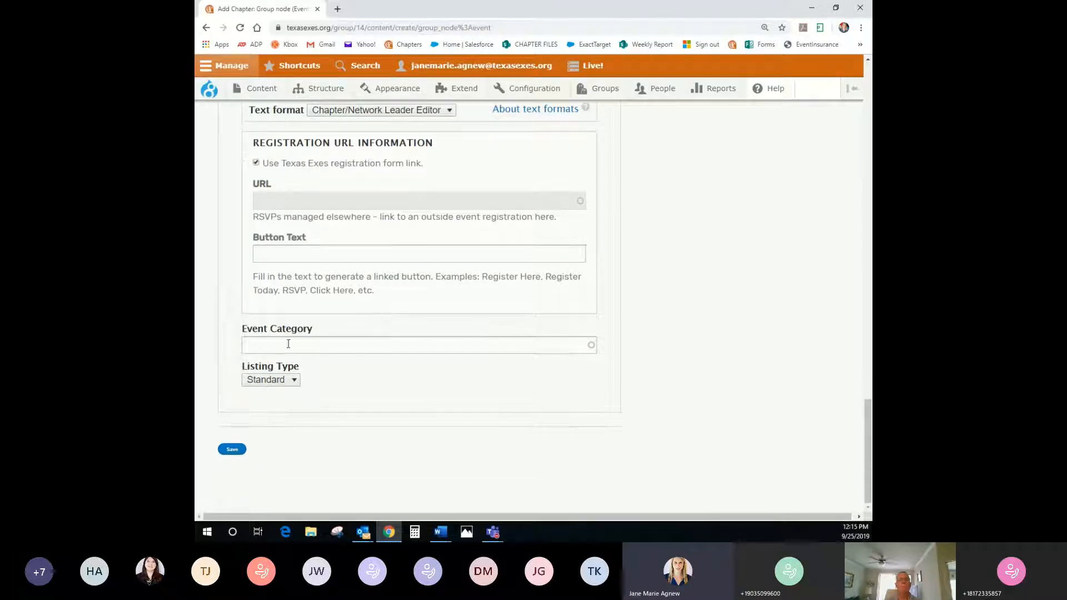
Search the Event Category autocomplete for 'speaker' and choose Speaker Event
click(272, 344)
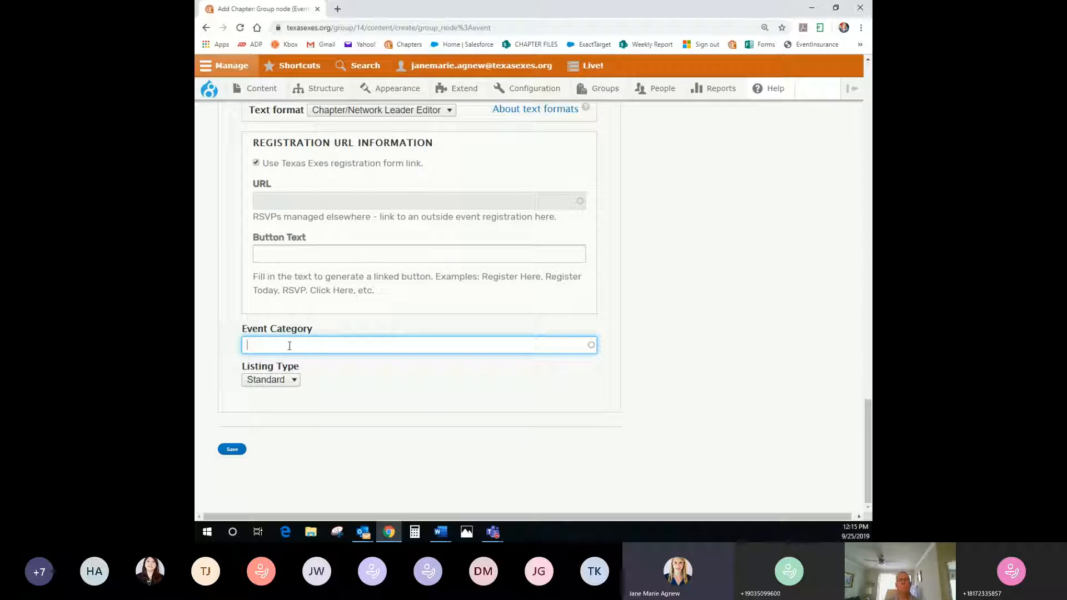
text(peaker)
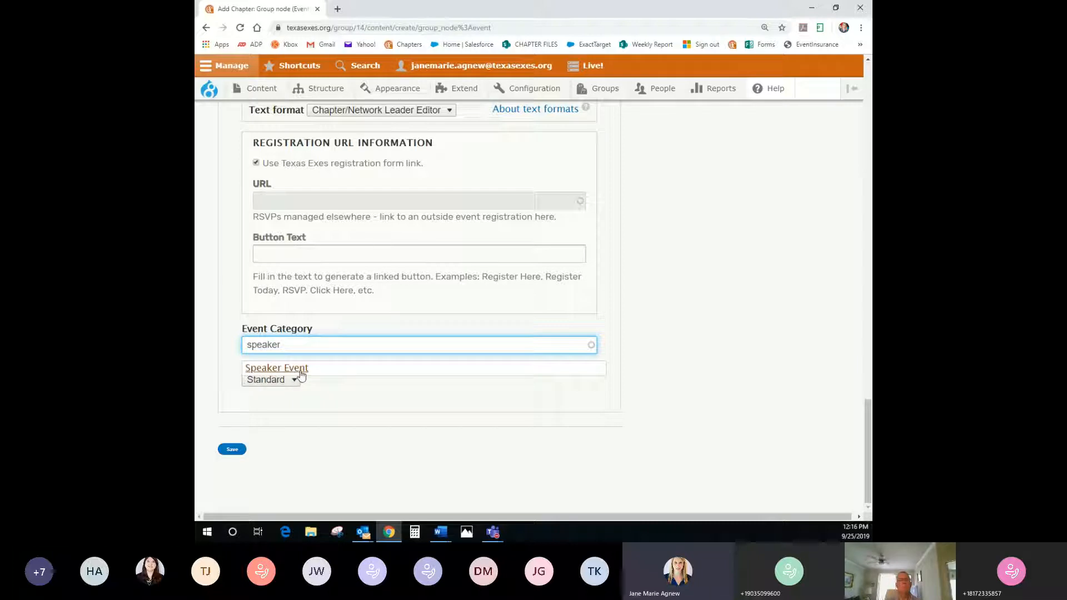
drag(298, 345, 238, 351)
text(a)
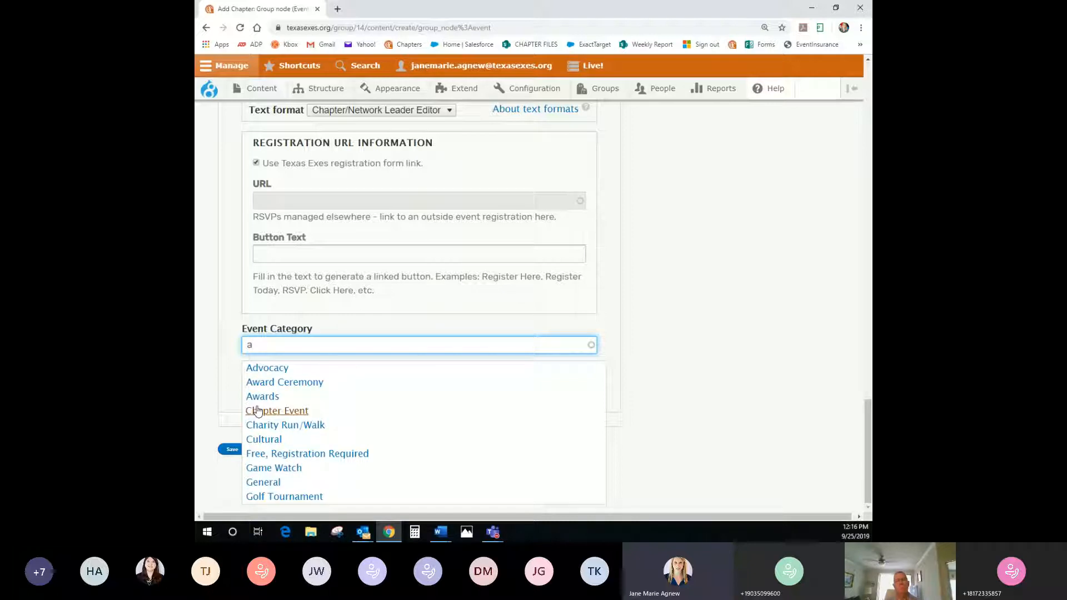
key(BackSpace)
text(s)
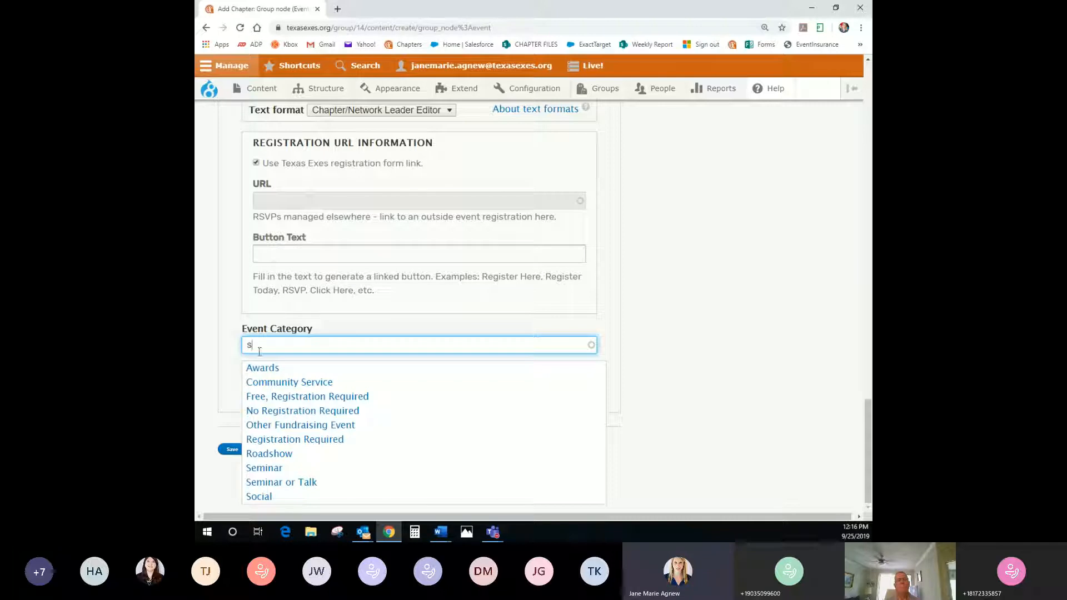
key(BackSpace)
text(game)
click(340, 398)
double_click(296, 345)
text(happy)
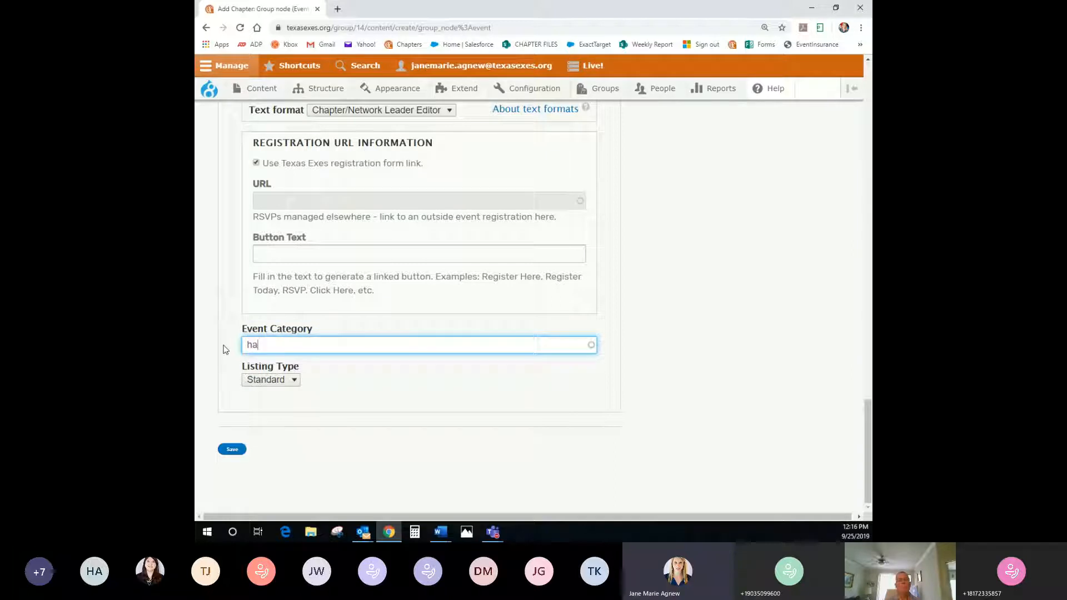
key(BackSpace)
key(BackSpace)
key(BackSpace)
key(BackSpace)
key(BackSpace)
text(speaker)
click(294, 369)
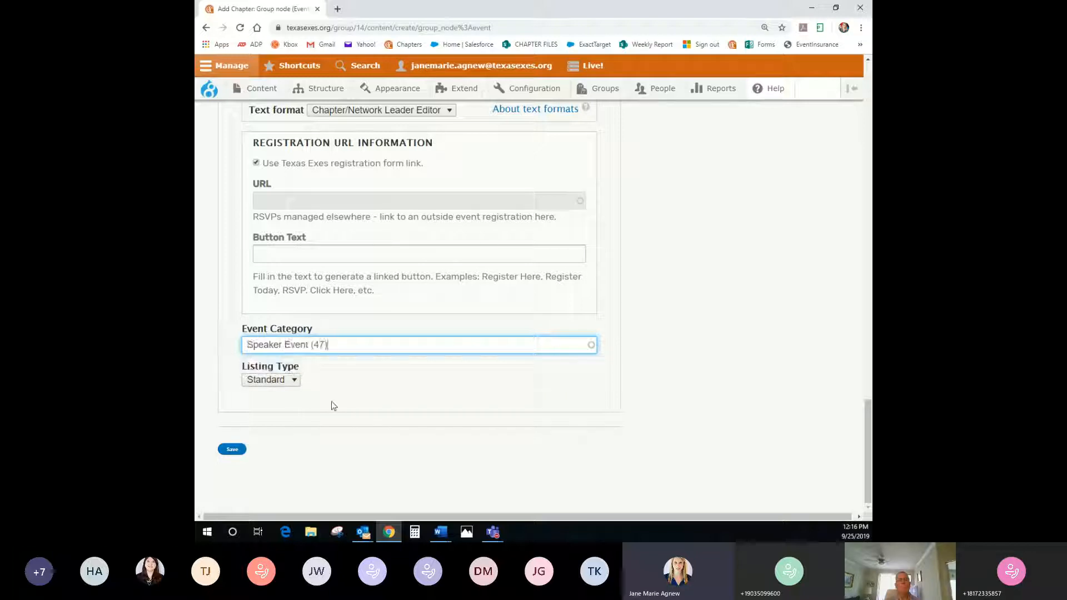
Leave the Listing Type at Standard
click(292, 383)
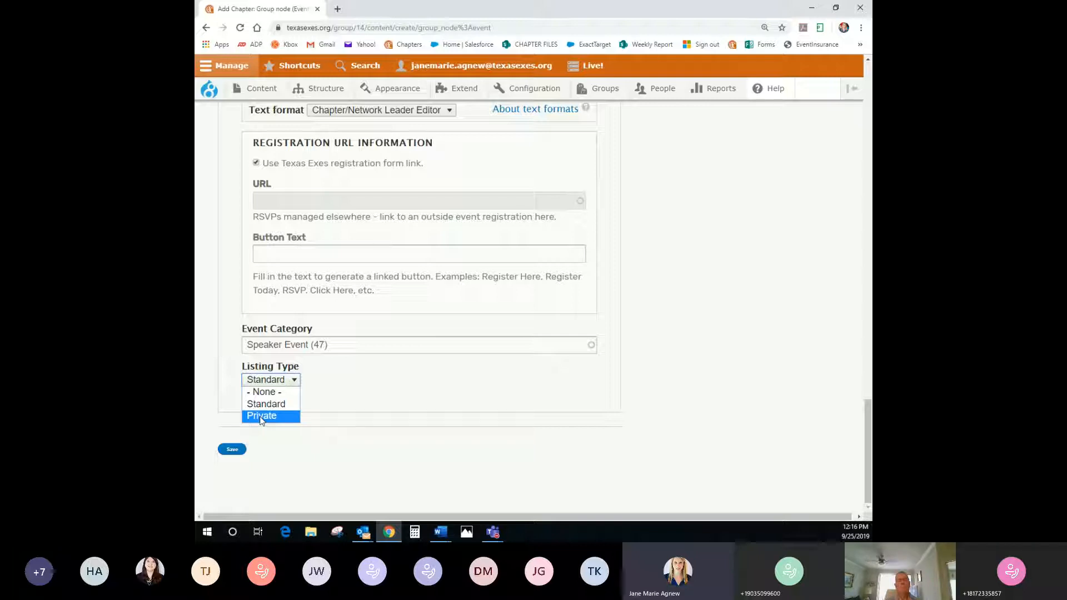
click(342, 393)
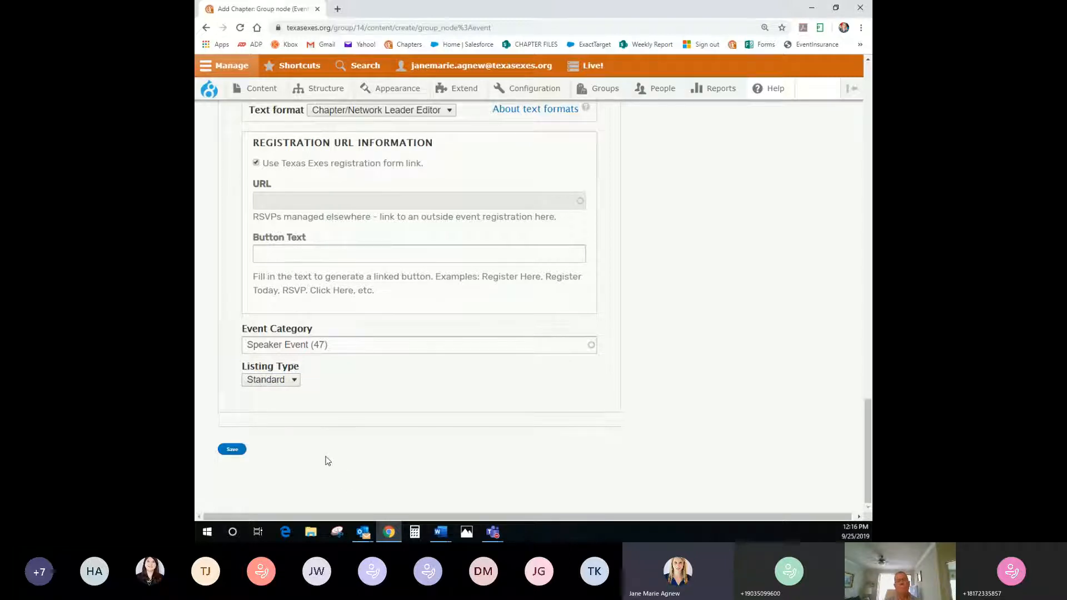
scroll(326, 461, up, 15)
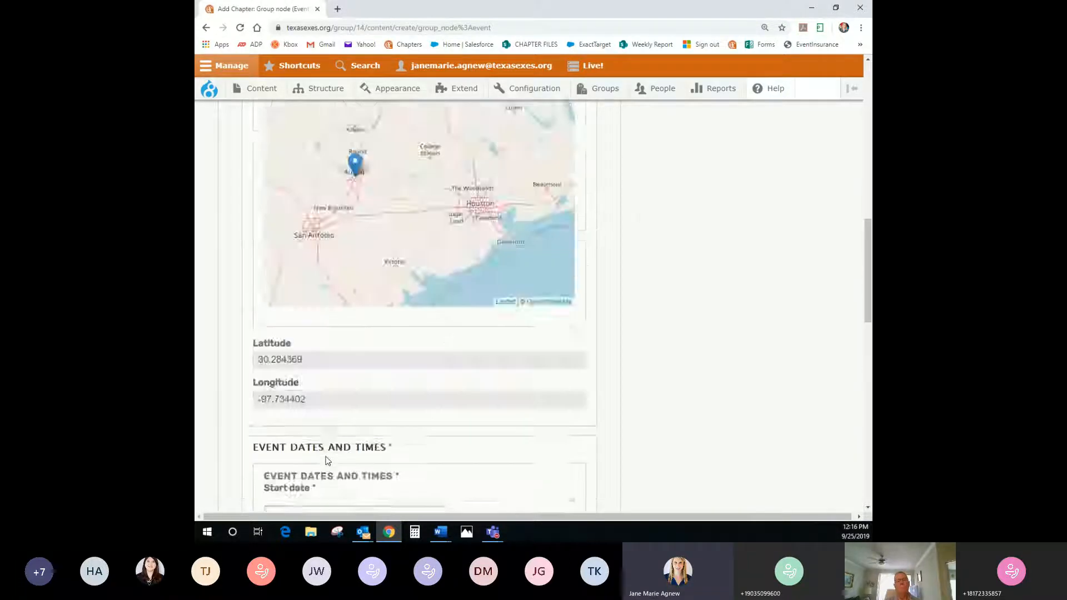
In Registration Information, change the registration start time to 08:12:19 AM on 09/25/2019
scroll(325, 460, up, 10)
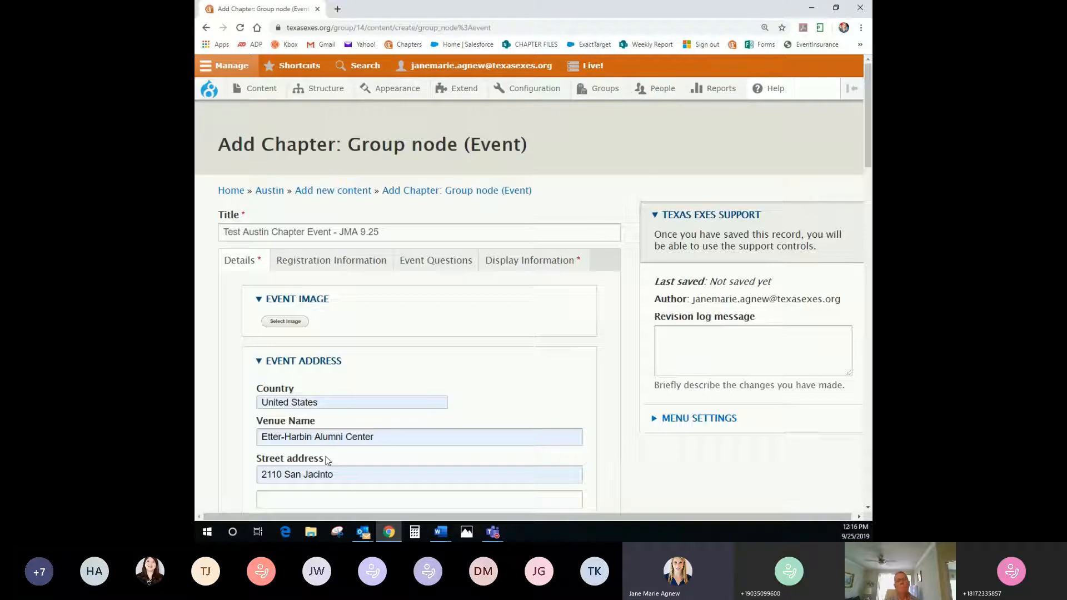
click(328, 267)
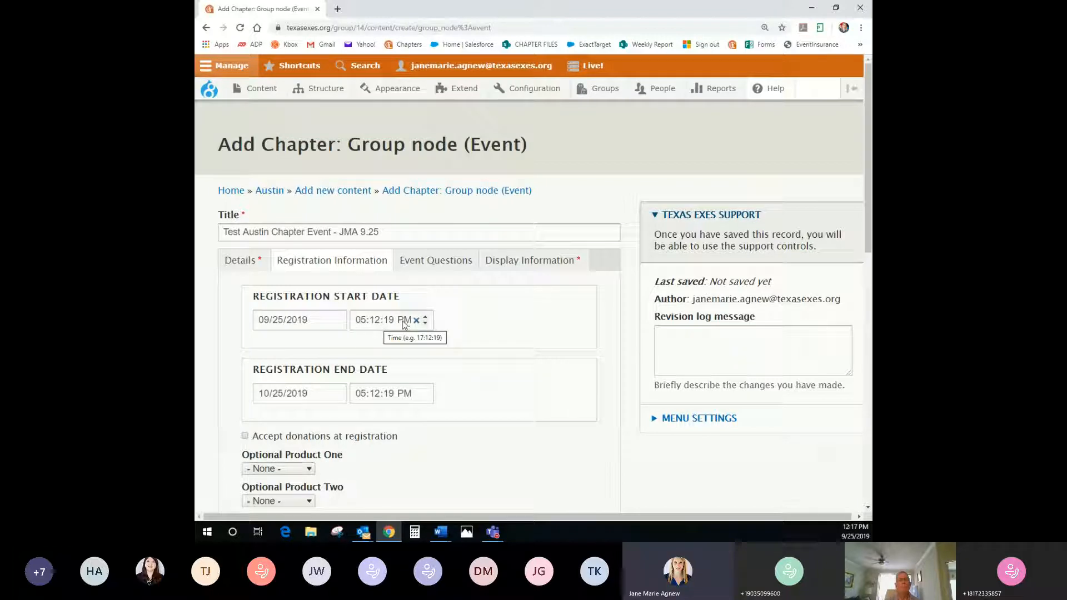
click(375, 320)
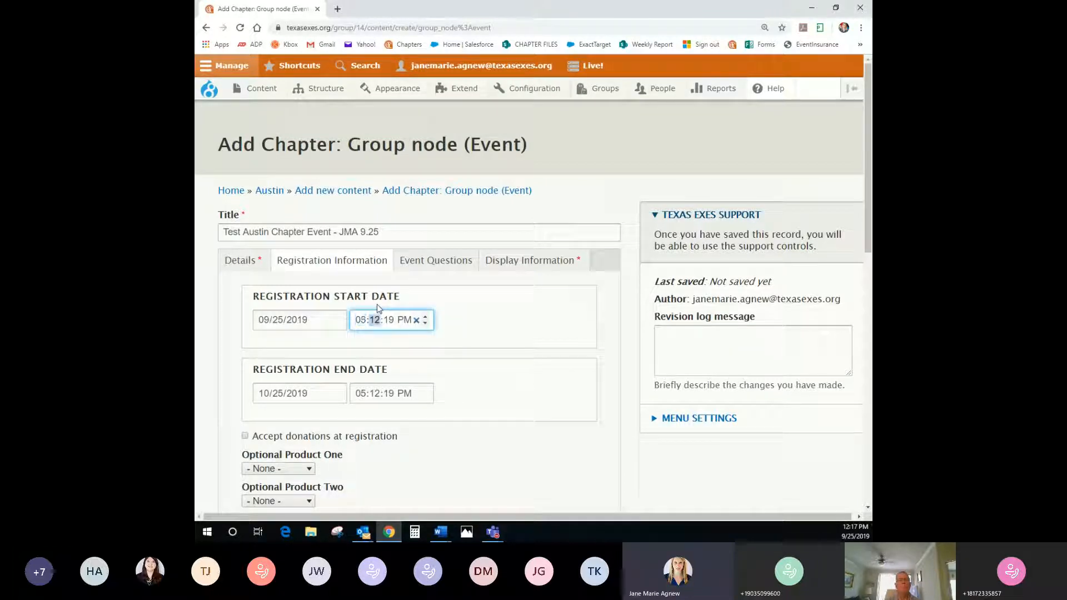
click(425, 317)
click(425, 316)
click(425, 317)
click(400, 322)
click(425, 324)
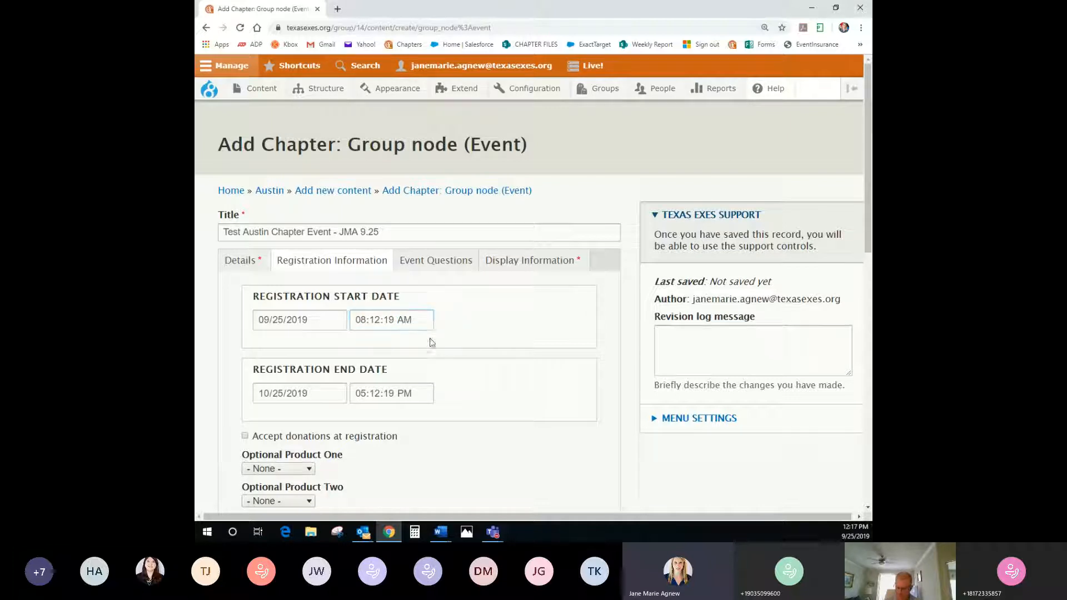
Set the registration end date to 12/14/2019
click(270, 393)
text(12/)
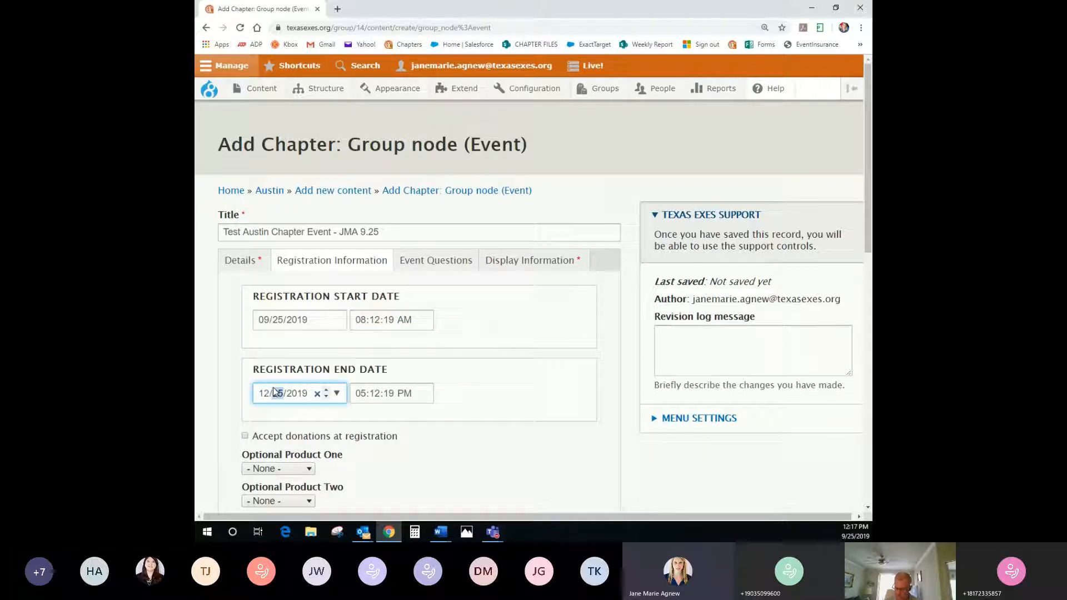
text(14)
click(429, 425)
scroll(444, 425, down, 2)
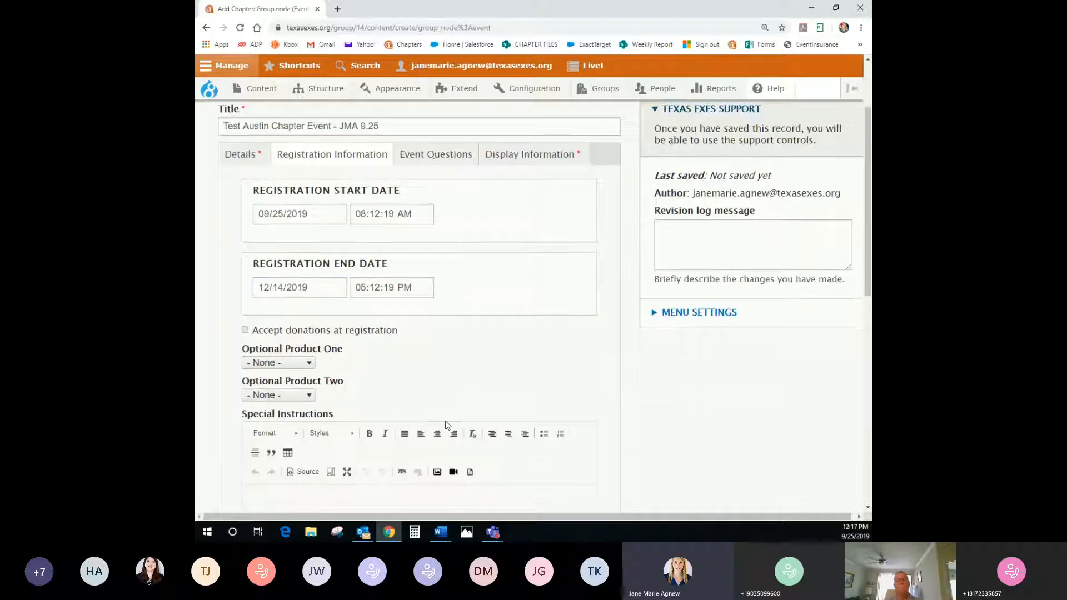
Enable registration donations, directed to the Austin Chapter Challenge Grant Scholarship 7-13908-S501 fund
click(246, 331)
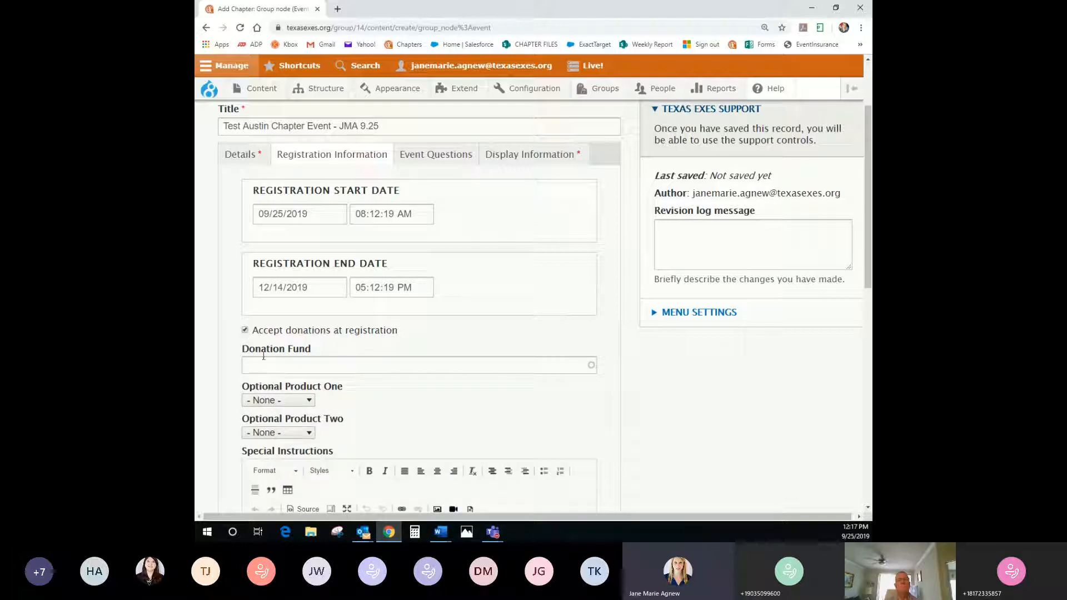
click(308, 362)
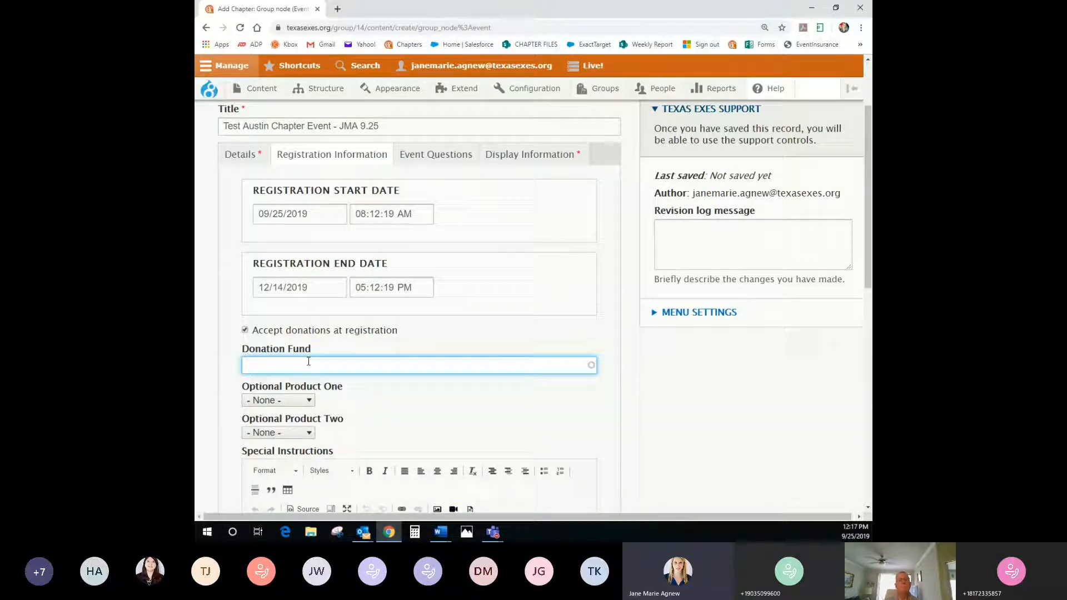
text(austin)
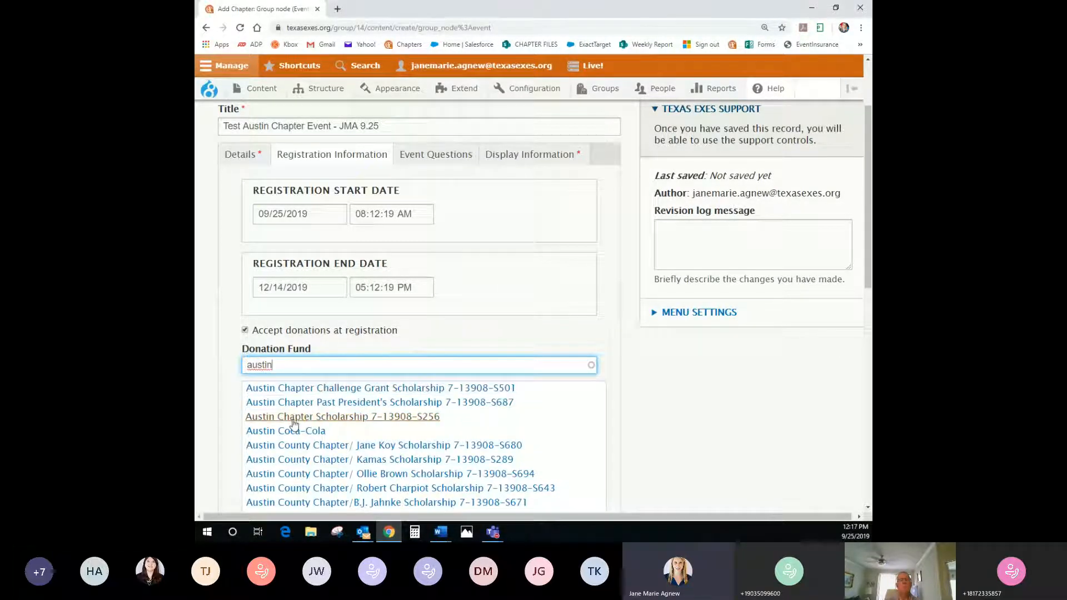
scroll(289, 357, down, 1)
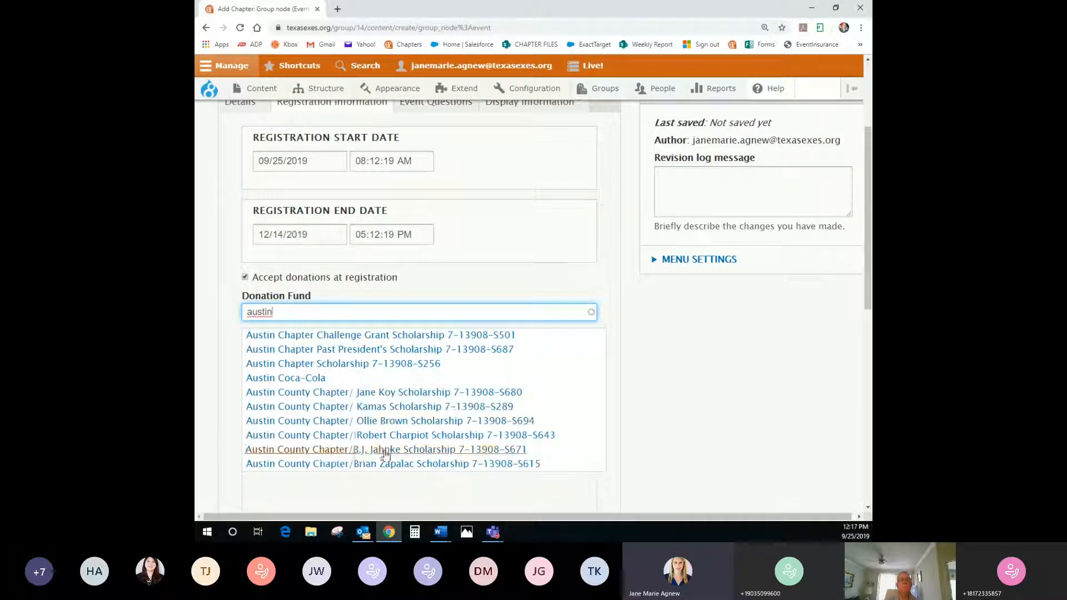
drag(297, 310, 240, 314)
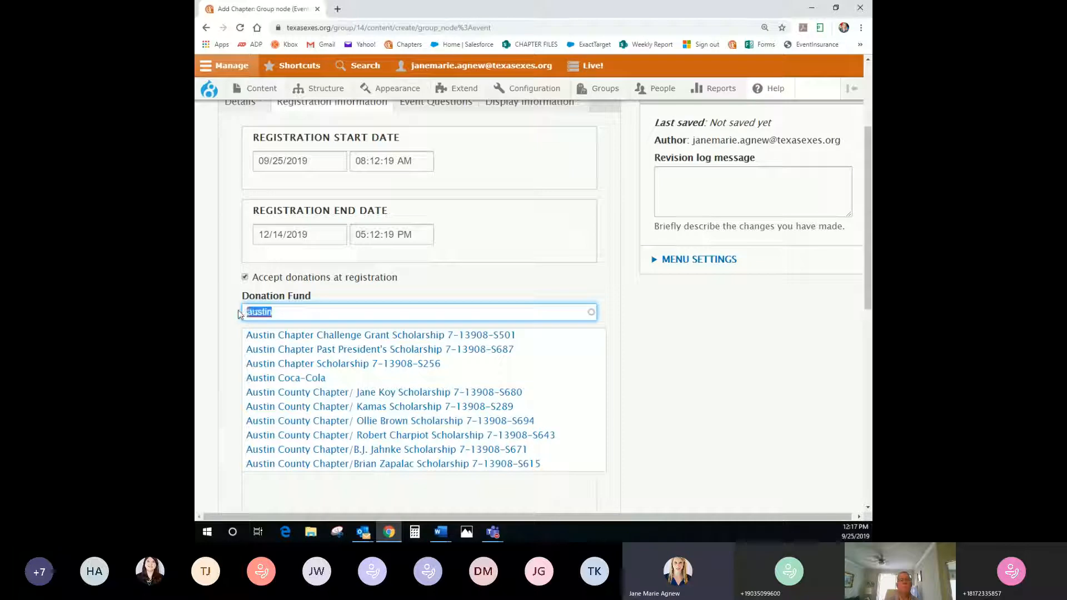
text(puget)
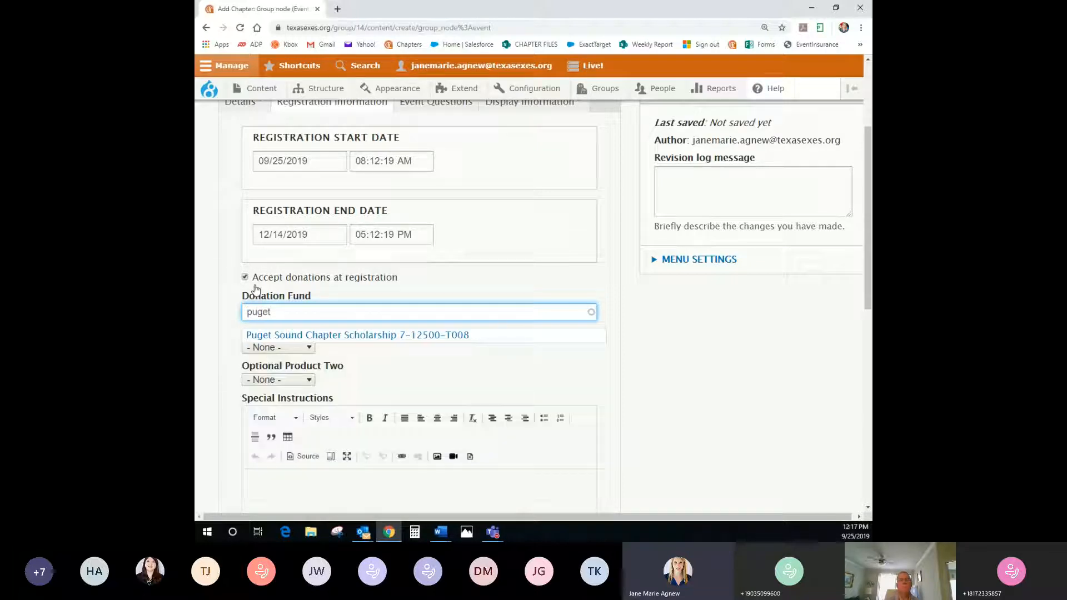
drag(290, 311, 235, 316)
text(austin)
click(288, 336)
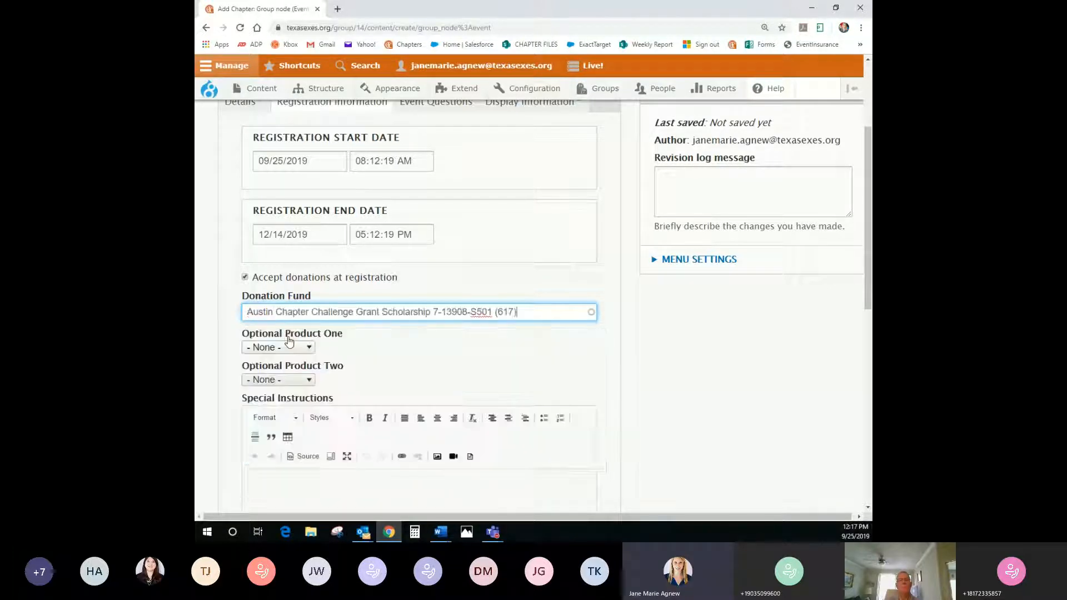
click(410, 358)
scroll(409, 357, down, 1)
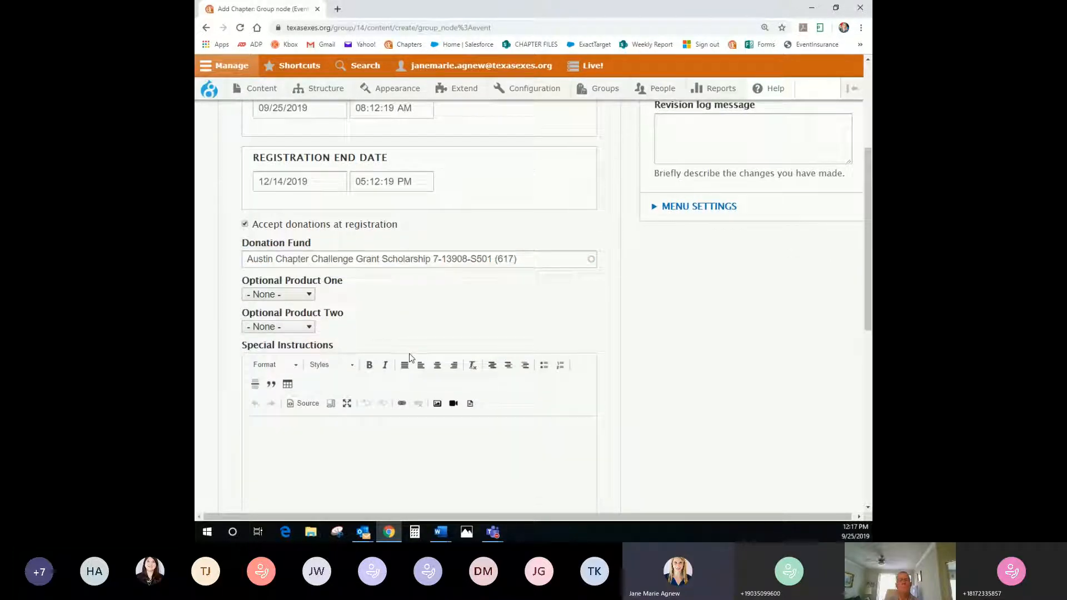
click(273, 295)
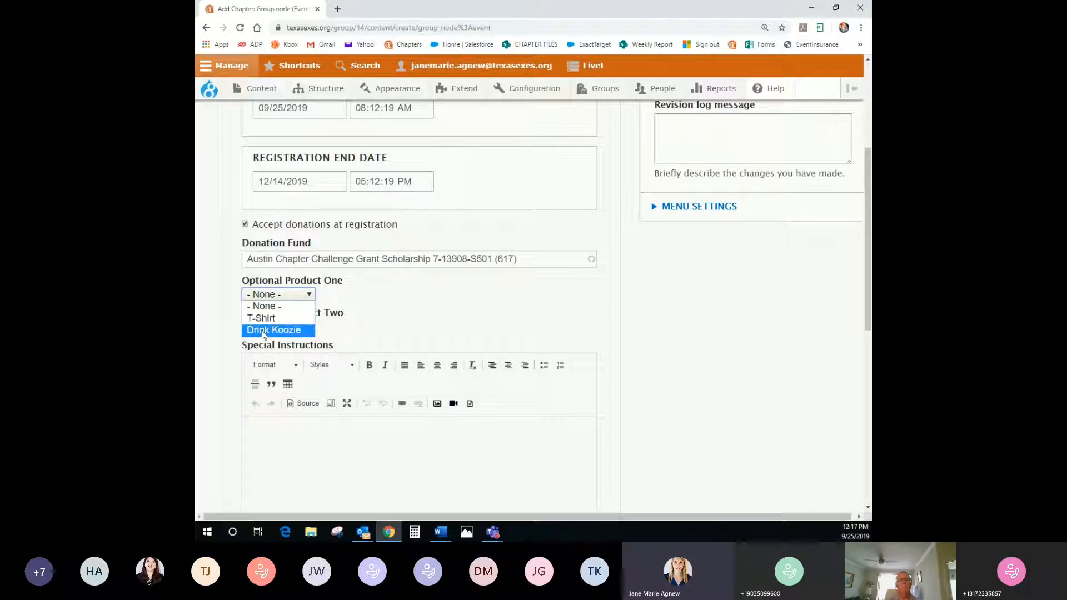
click(360, 297)
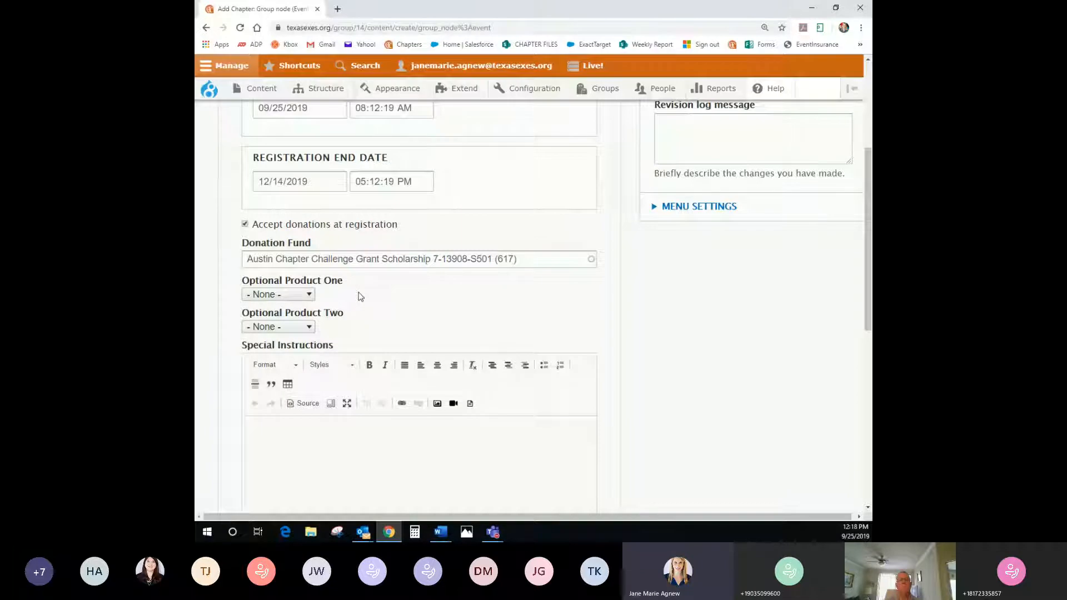
scroll(376, 322, down, 1)
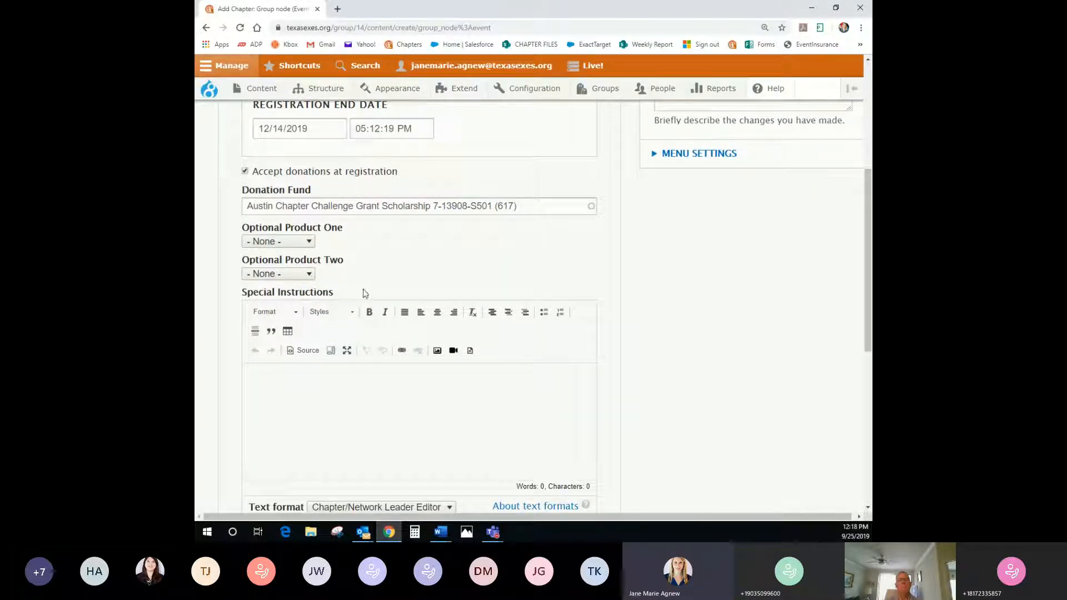
scroll(345, 369, down, 2)
click(294, 335)
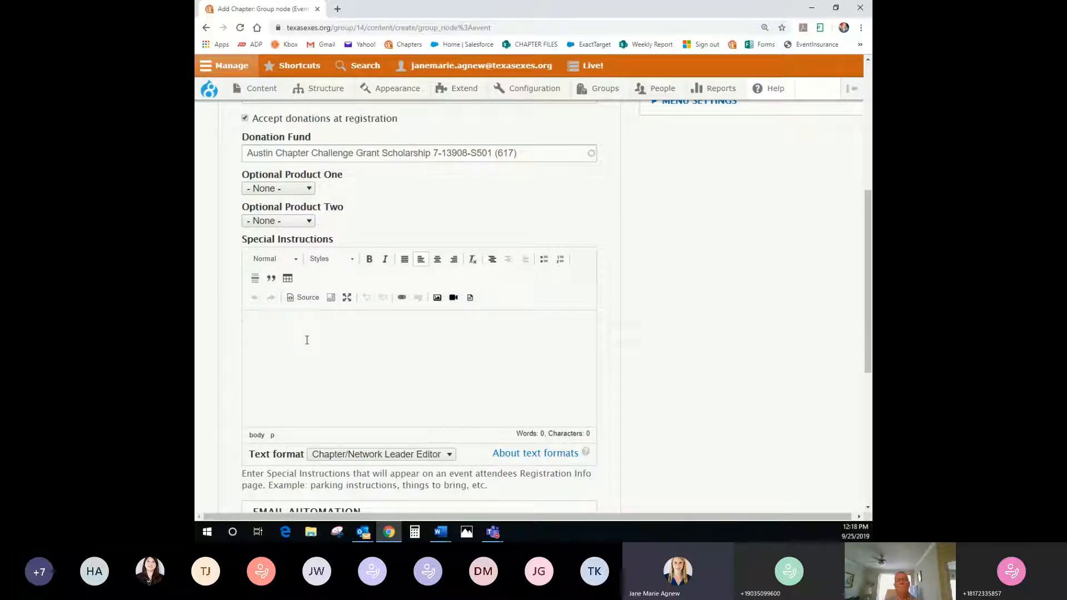
scroll(307, 340, down, 1)
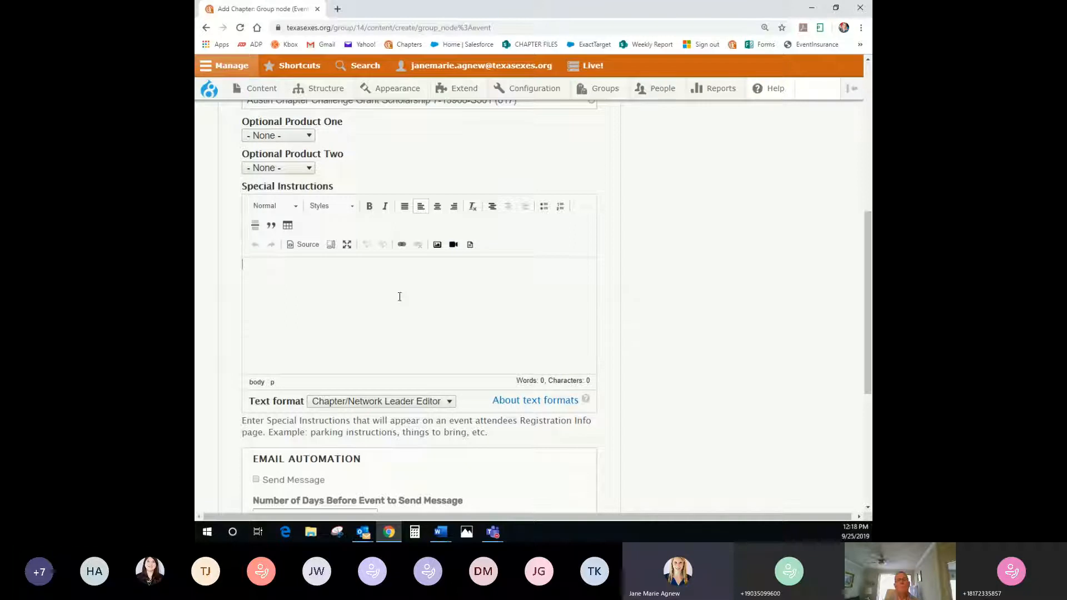
scroll(413, 320, down, 1)
scroll(413, 320, down, 4)
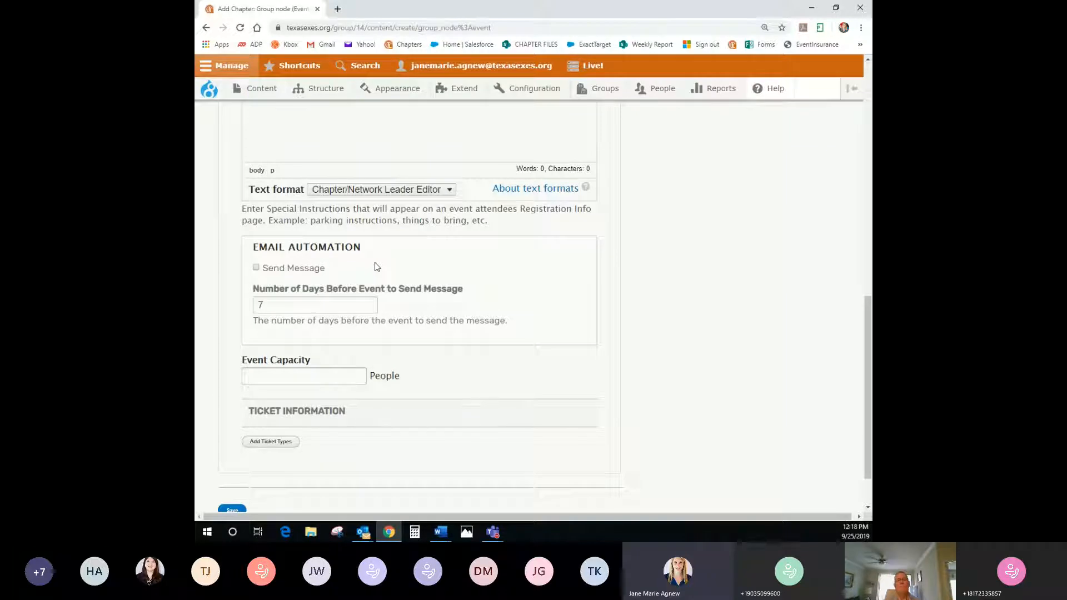
Turn on the automatic email reminder, sent 5 days before the event
click(256, 269)
drag(274, 307, 255, 306)
text(5)
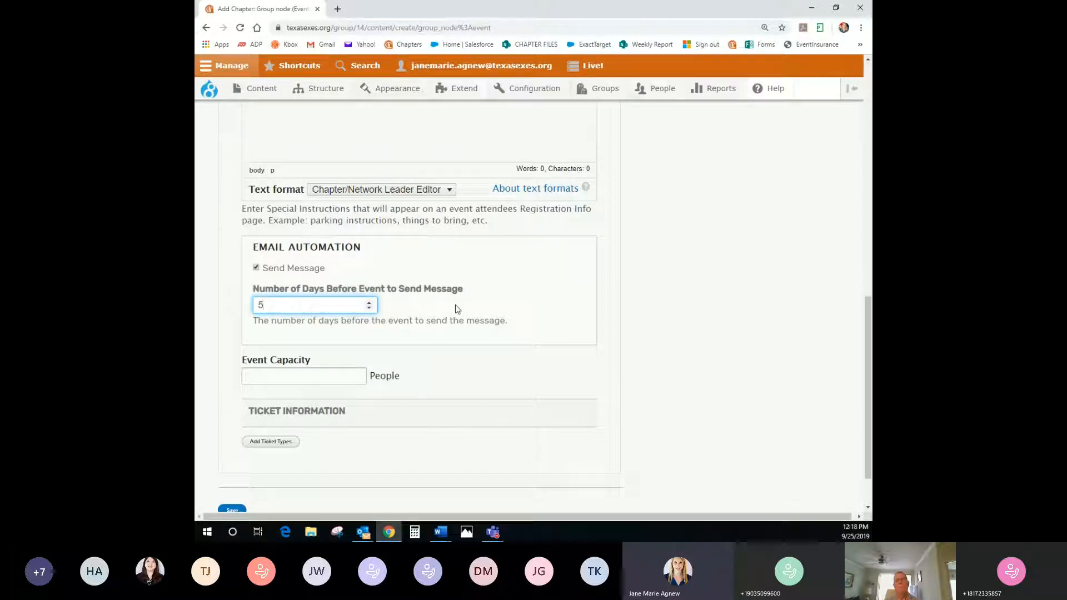
scroll(431, 311, down, 1)
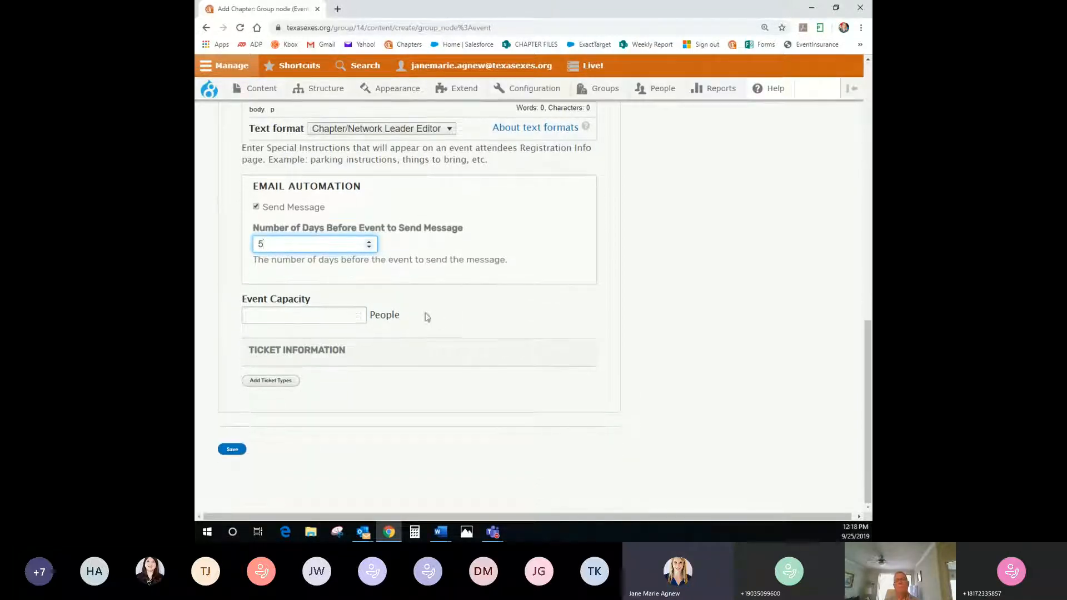
Set the event capacity to 300 and add a blank ticket type
click(328, 319)
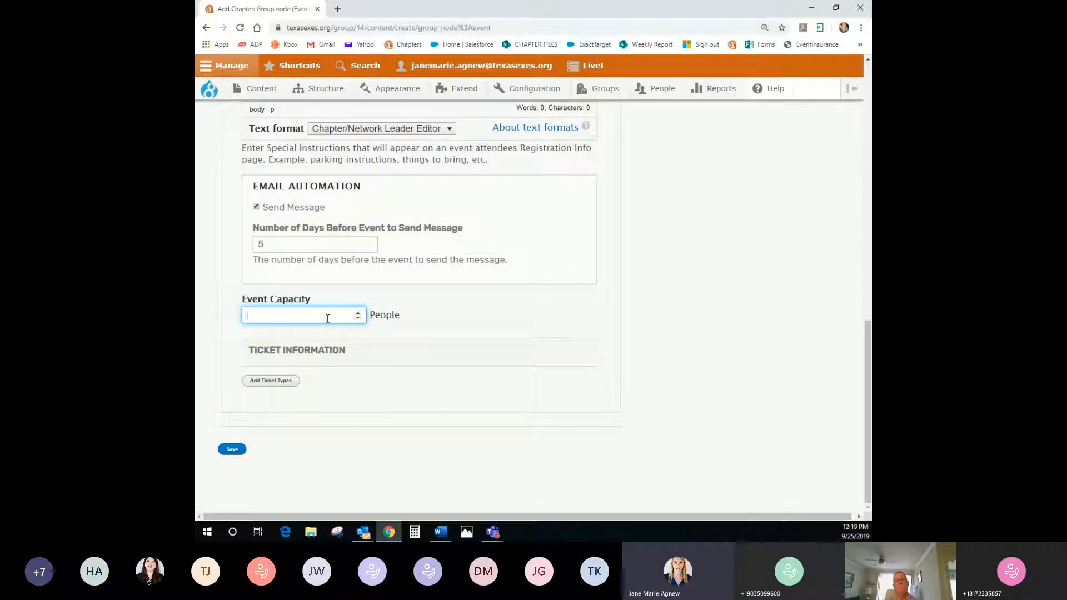
text(300)
click(275, 389)
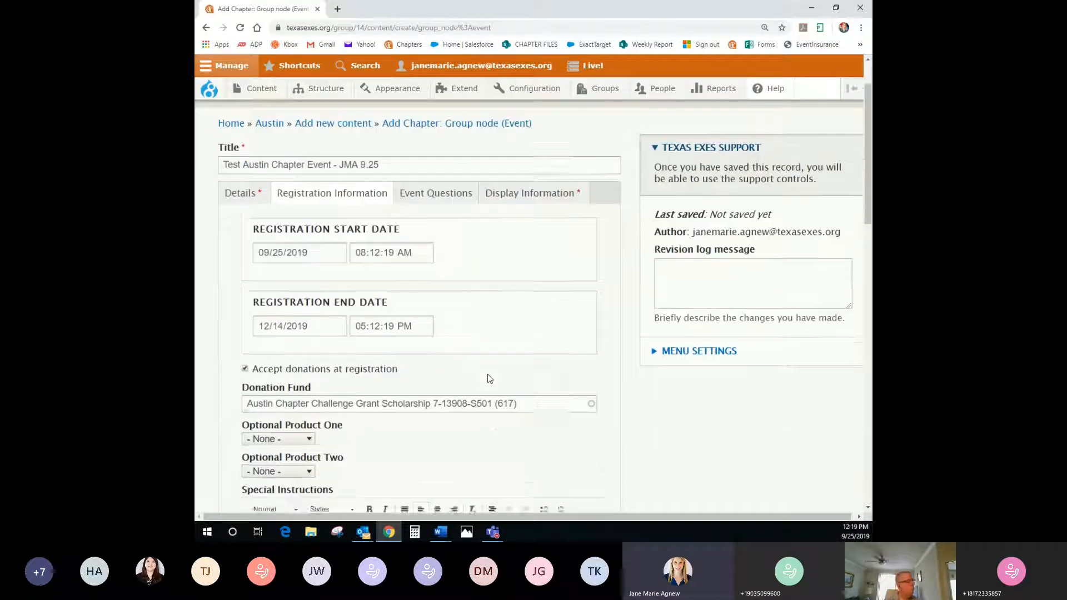
scroll(489, 379, down, 10)
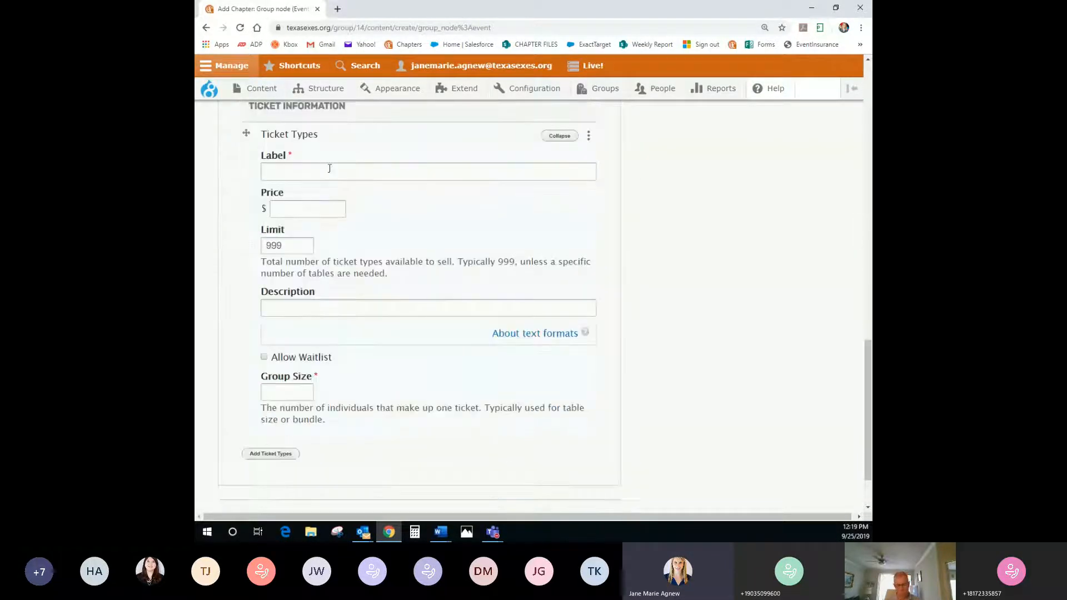
Label the first ticket type 'Individual Ticket- Member'
click(329, 168)
key(Down)
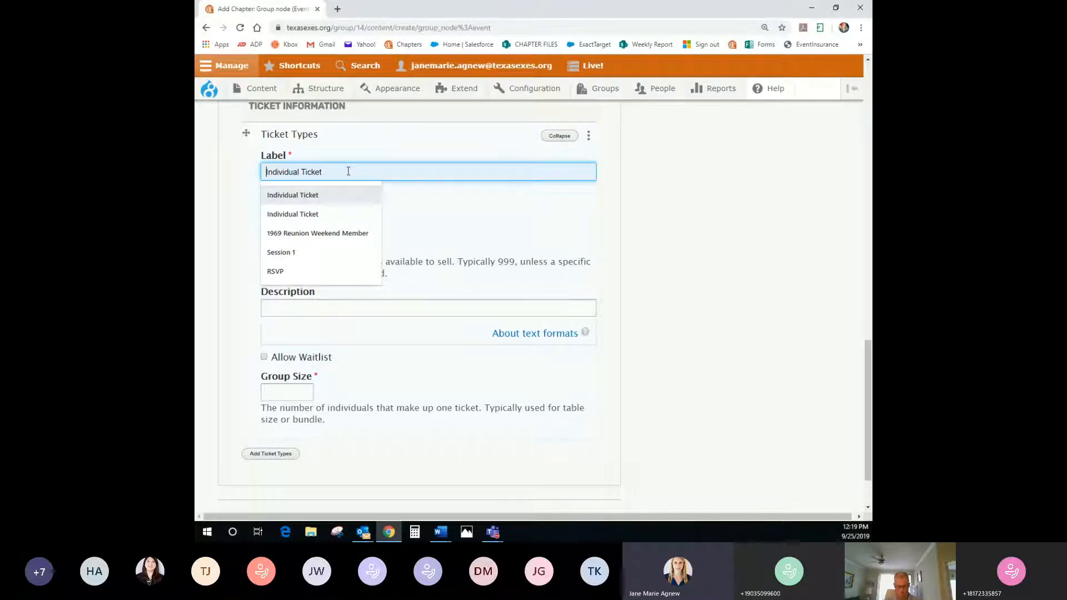
click(440, 219)
click(341, 173)
click(312, 195)
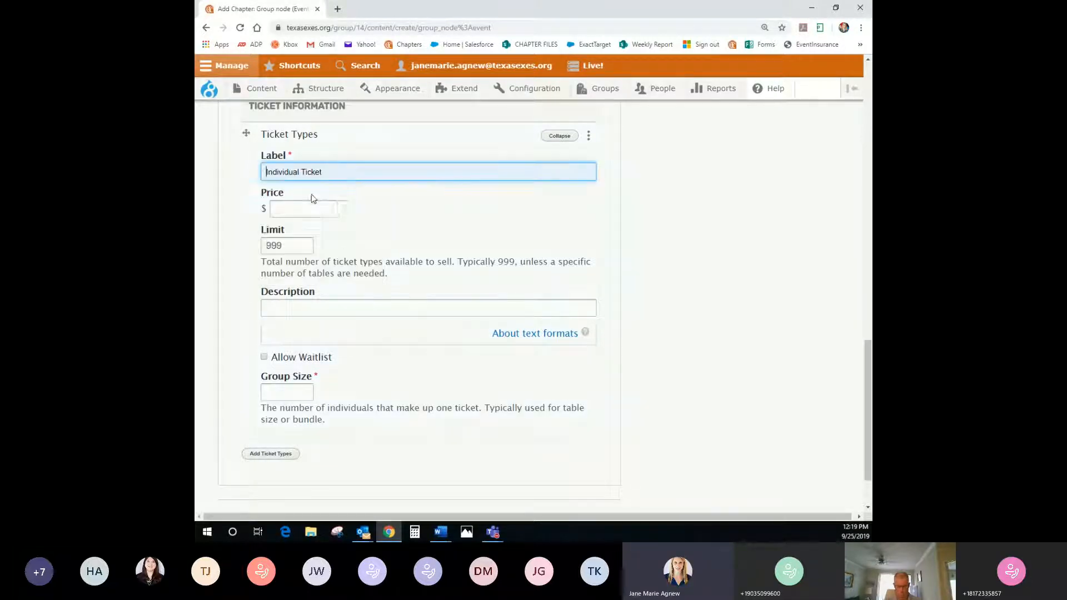
click(341, 172)
text(- Member)
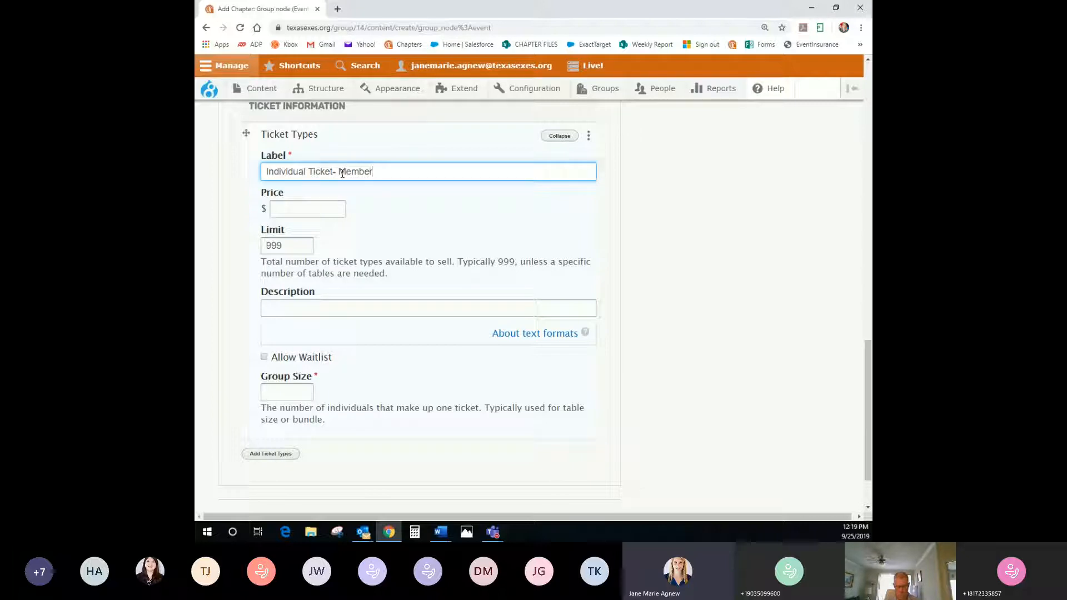
Price the member ticket at 20.00, keeping the limit at 999
click(313, 211)
text(20)
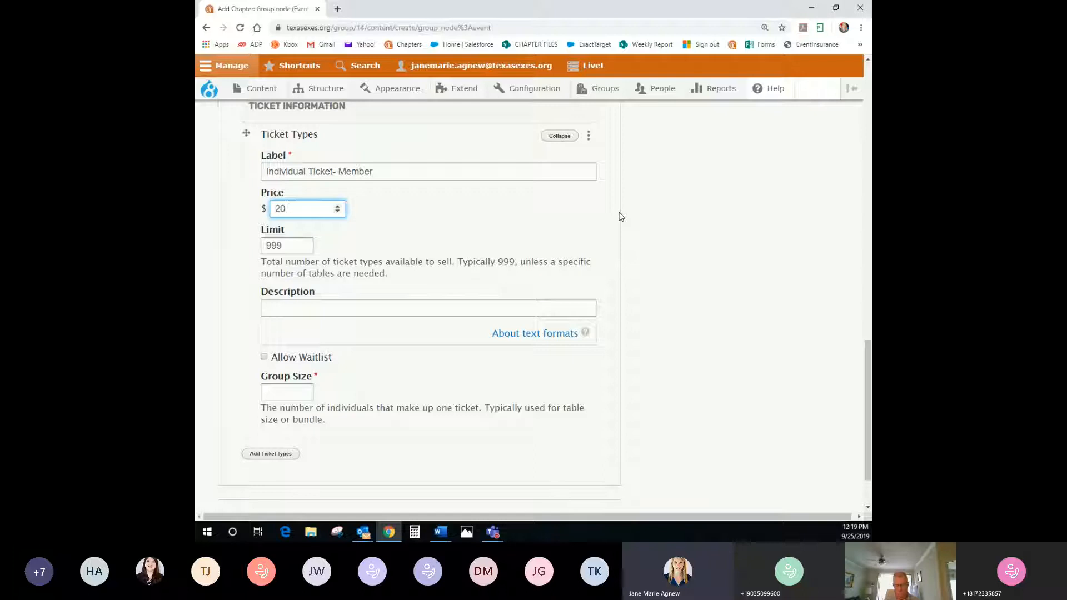
text(.00)
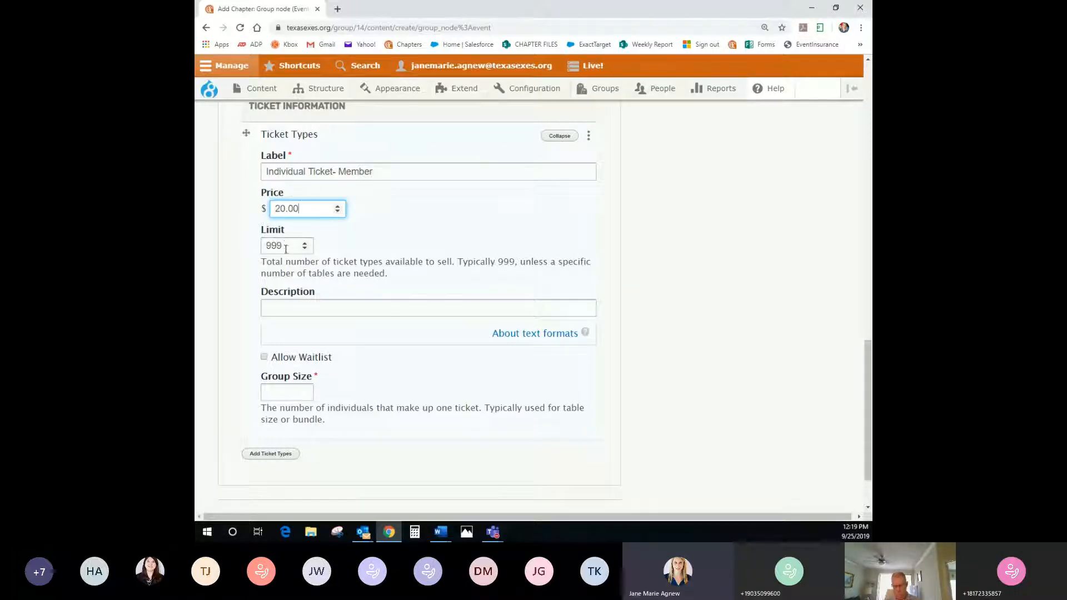
key(Tab)
click(235, 244)
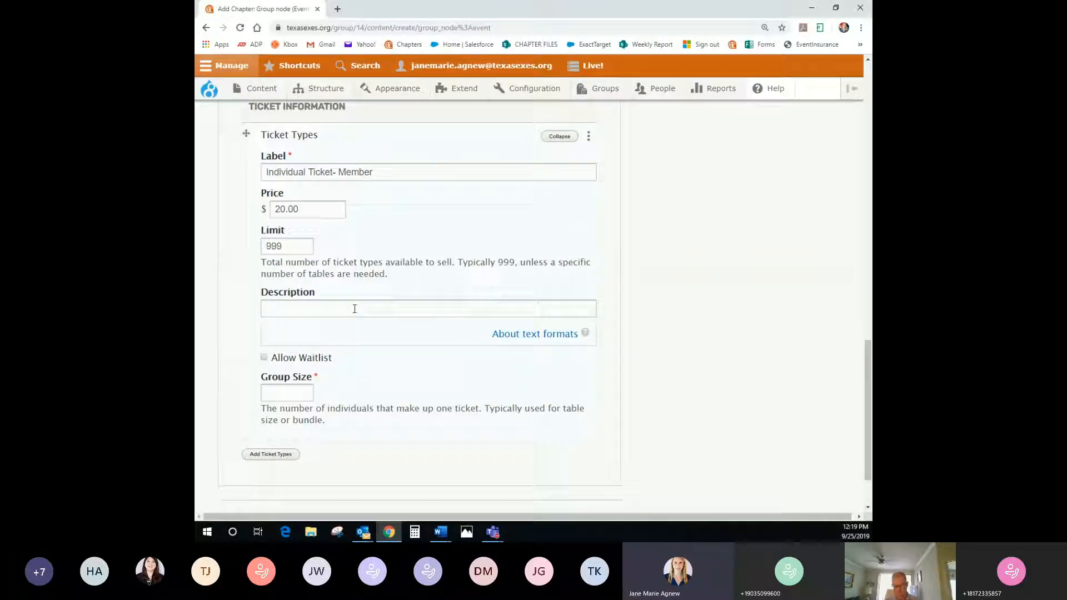
Verify the event capacity is still 300
scroll(355, 305, up, 2)
double_click(248, 164)
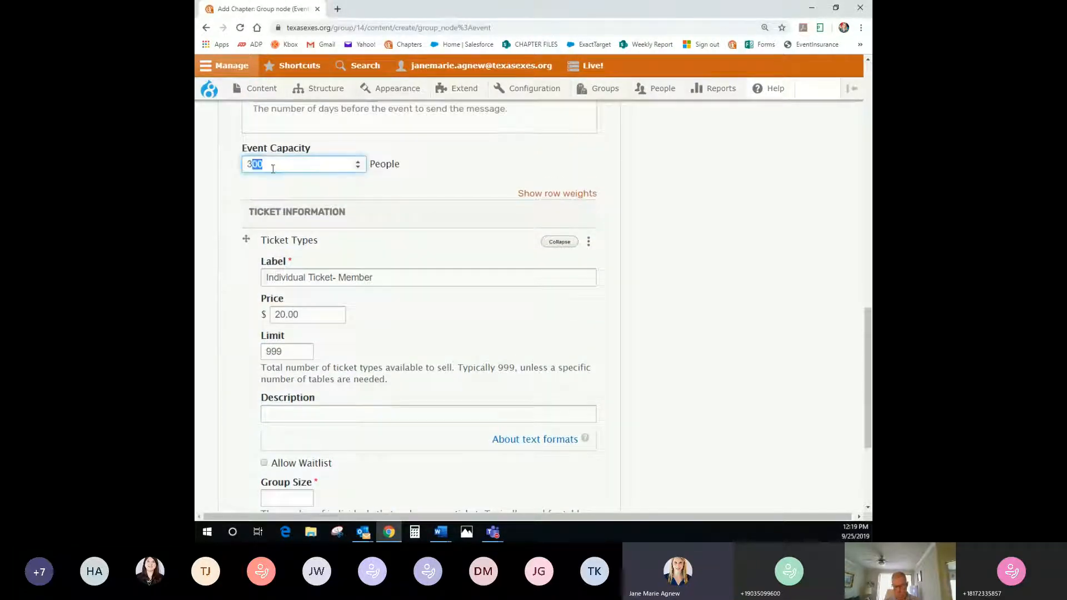
click(257, 165)
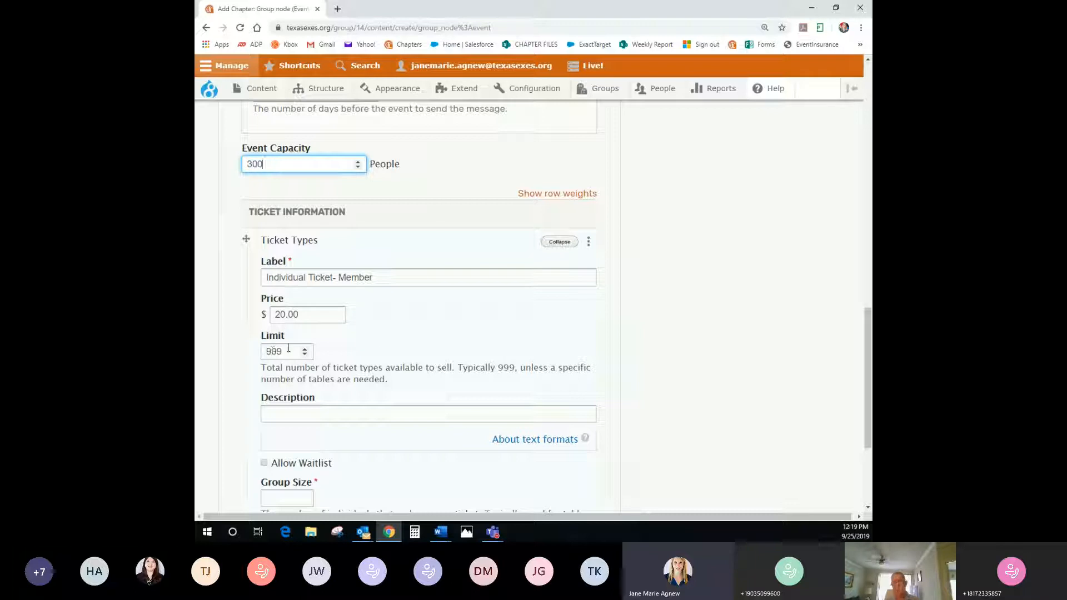
scroll(374, 338, down, 1)
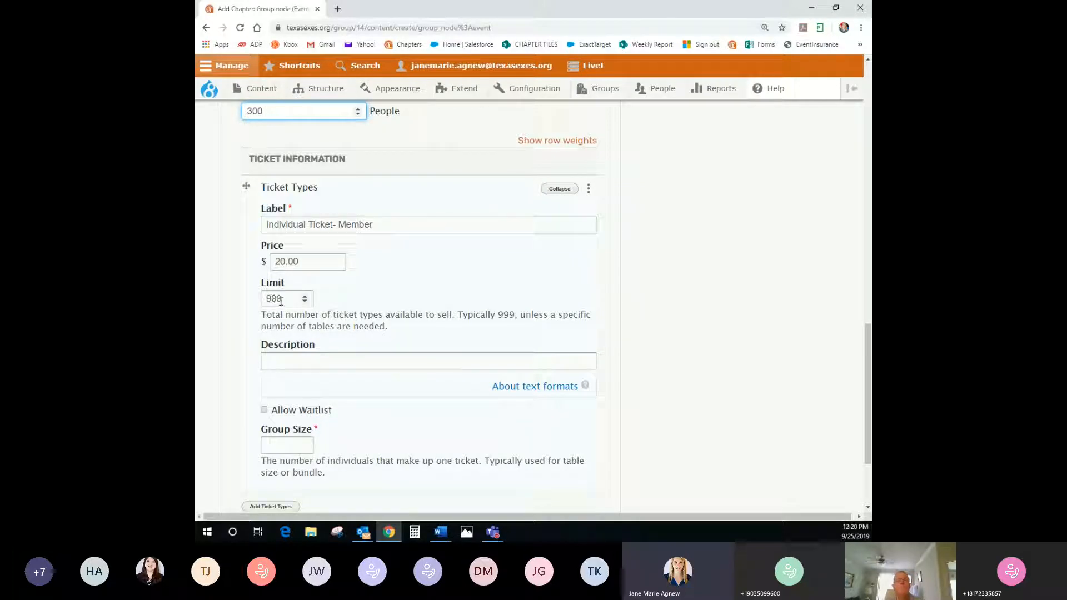
Give the member ticket the burger lunch description, allow a waitlist, and set group size 1
click(283, 360)
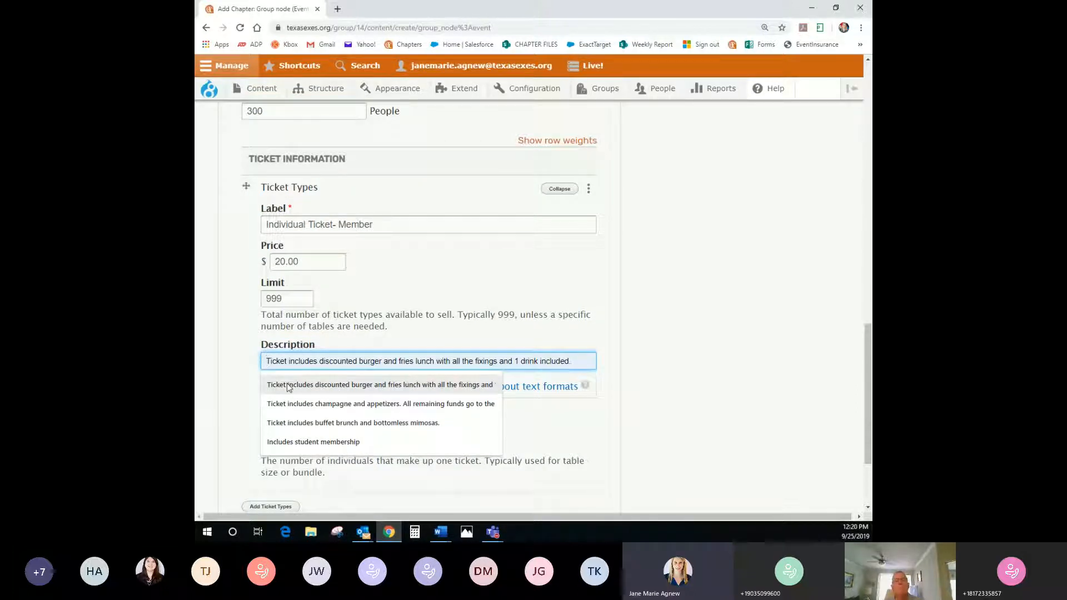
click(287, 385)
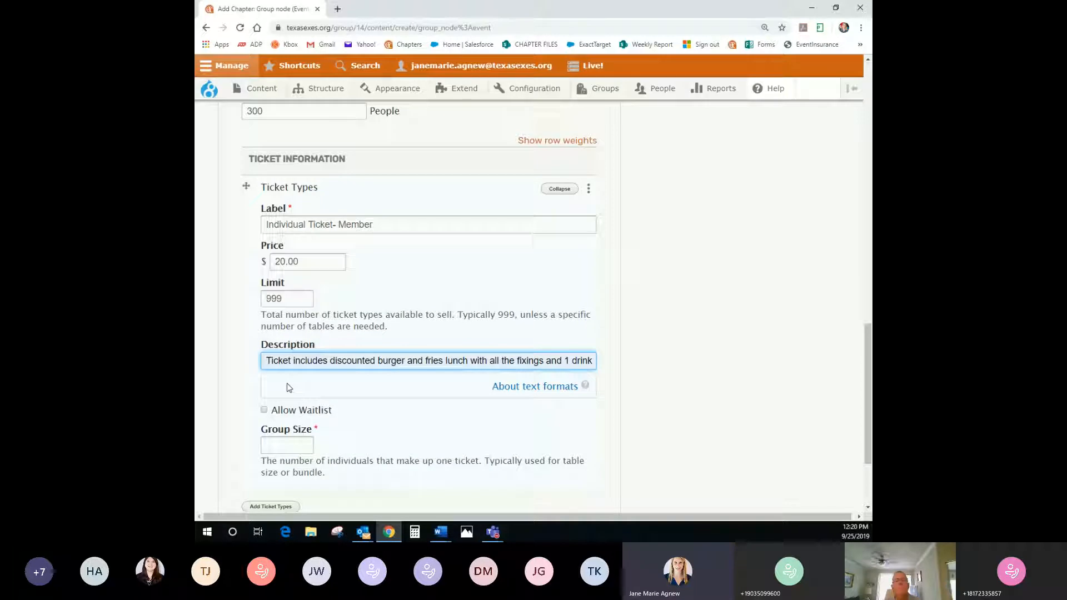
click(264, 411)
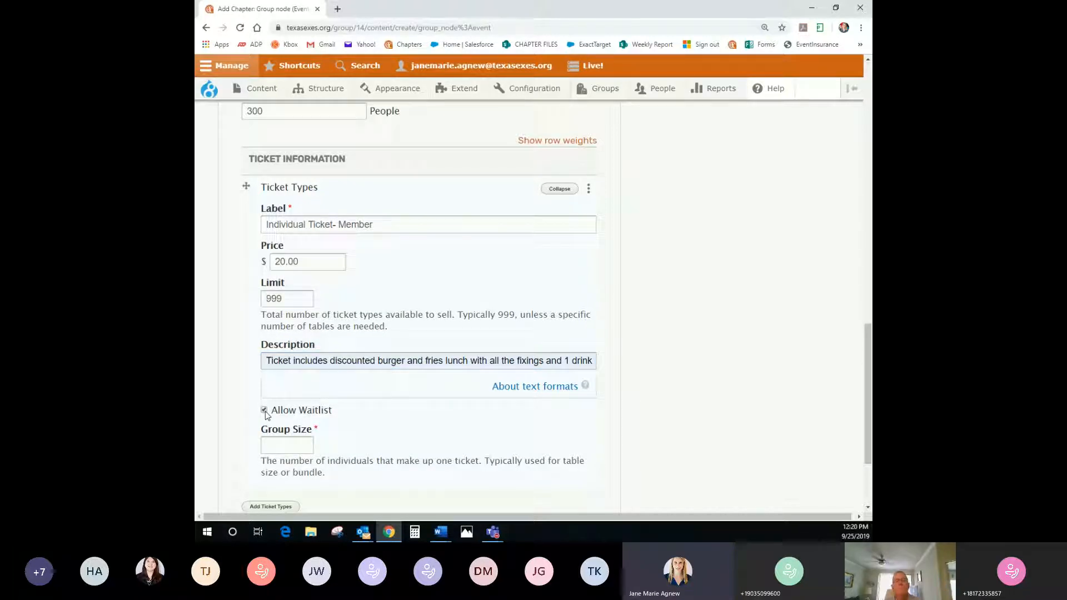
click(310, 444)
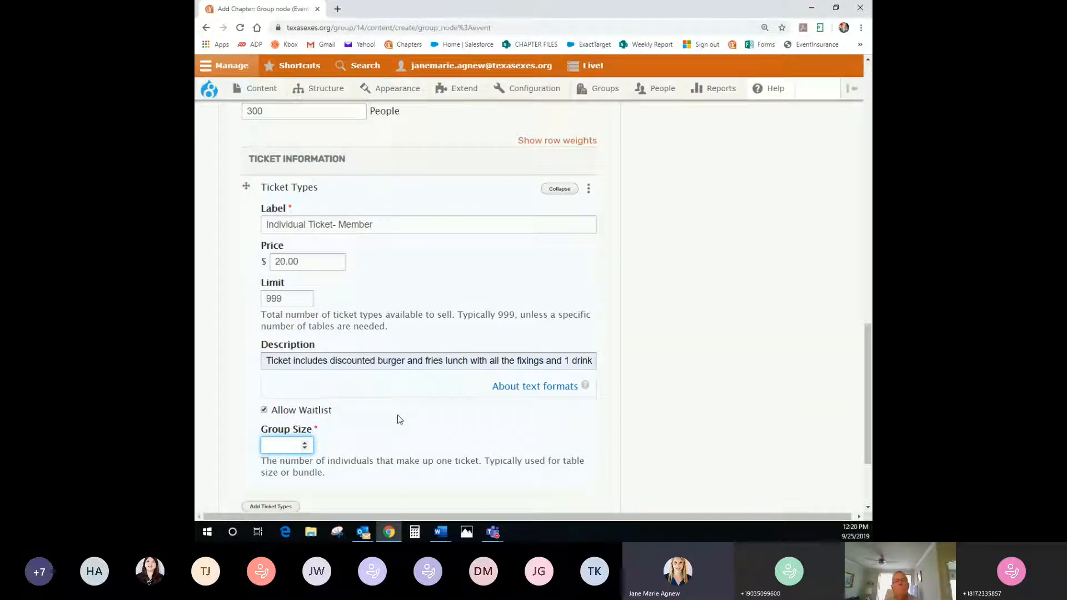
text(1)
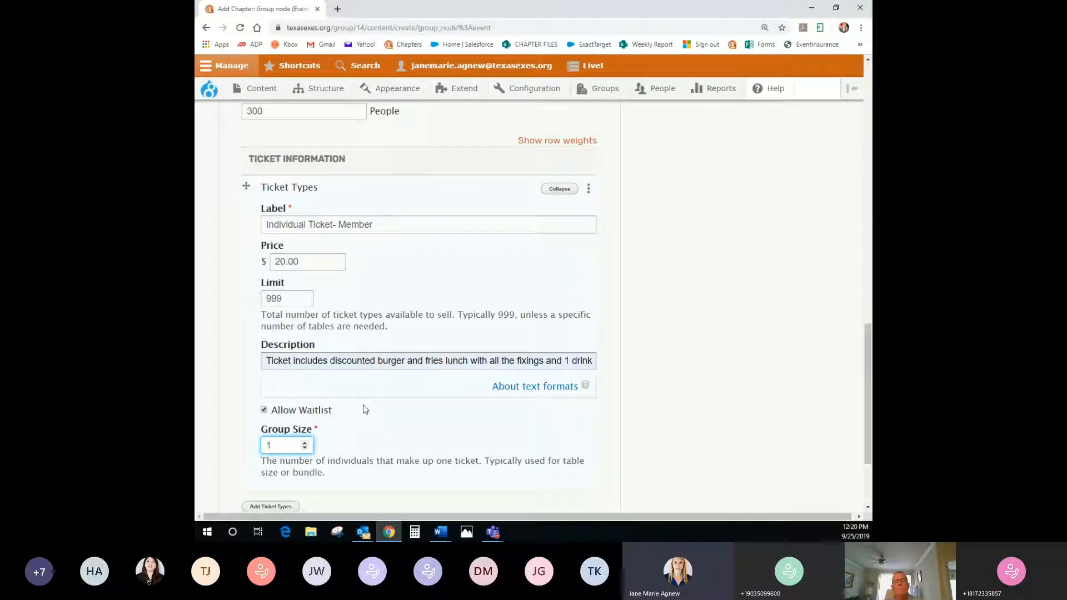
Add a second ticket type to the event
scroll(363, 409, down, 2)
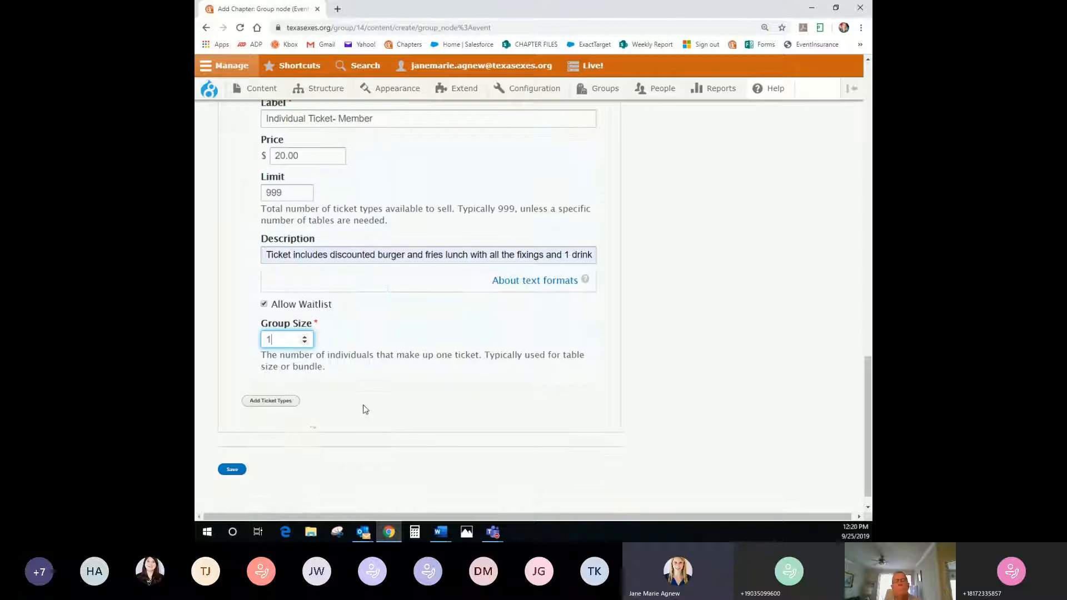
scroll(312, 422, up, 1)
click(276, 455)
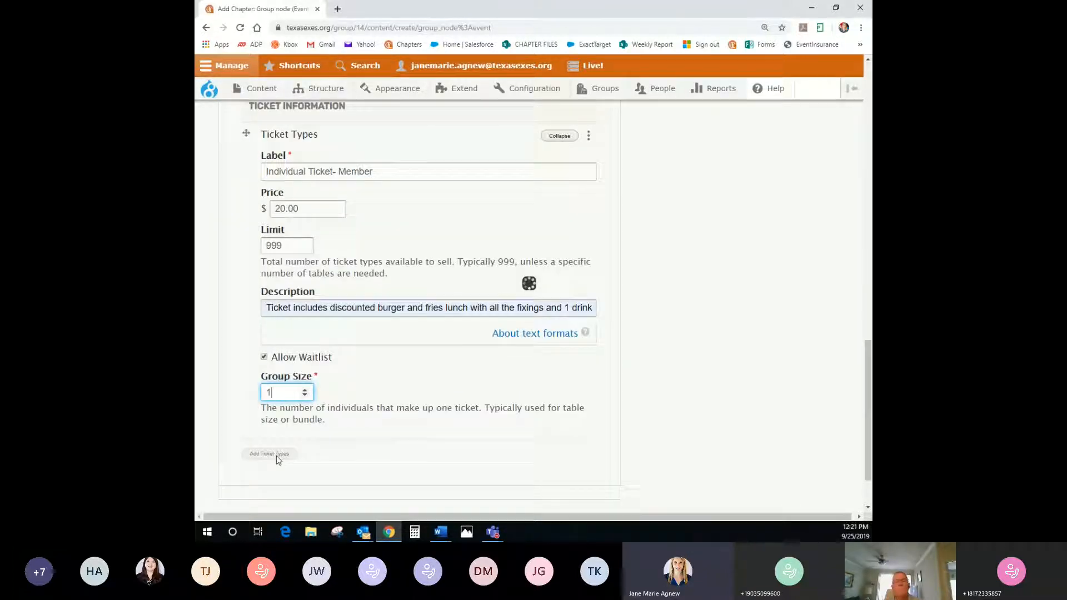
Set up the second ticket as 'Individual Ticket- Non-Member' at 25.00 with limit 999
scroll(289, 459, down, 1)
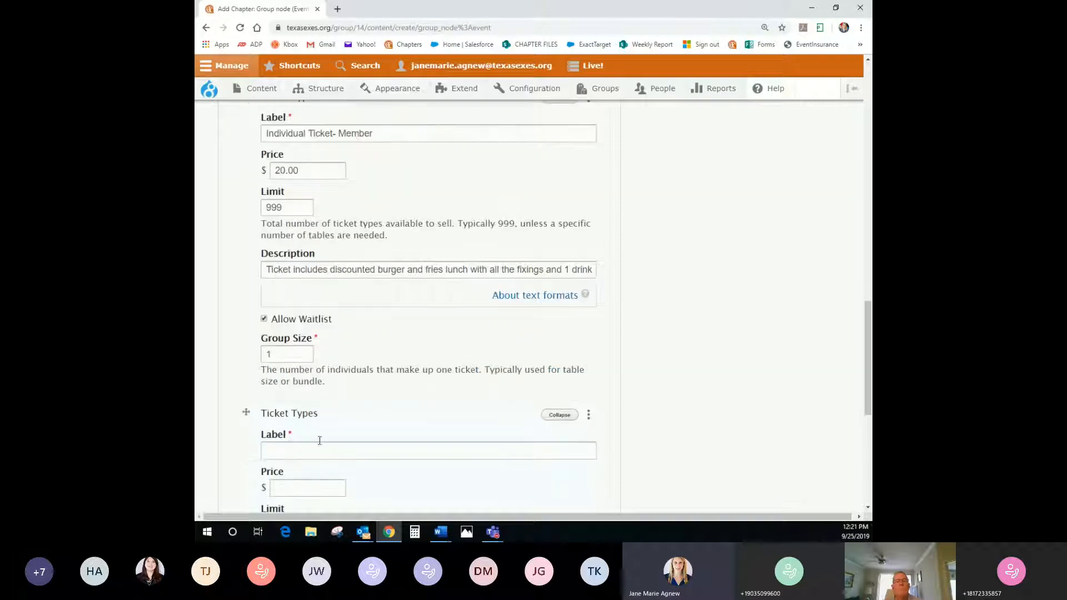
click(299, 452)
text(In)
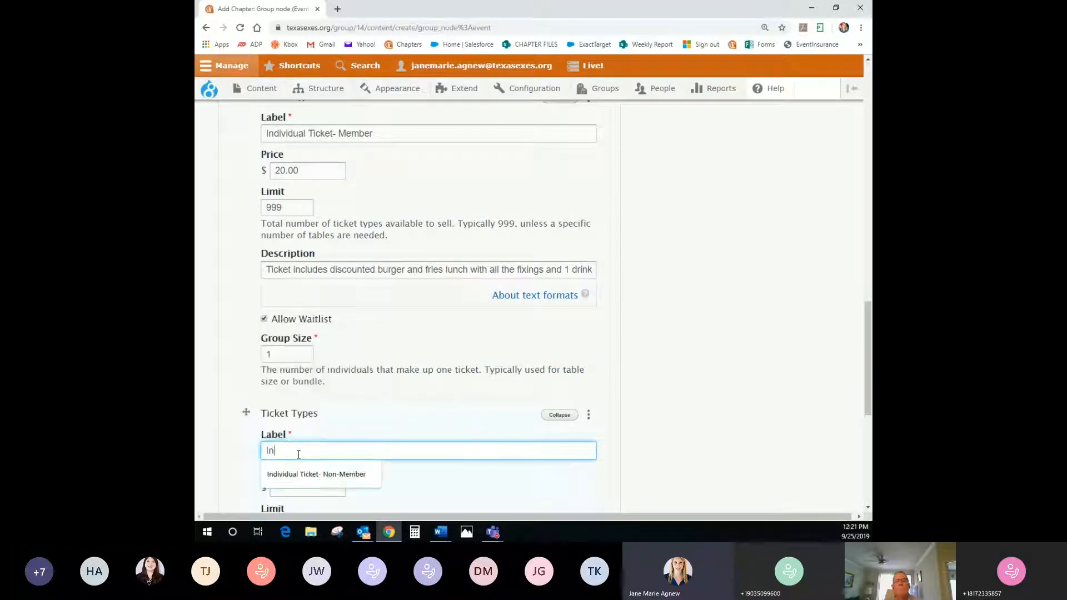
key(Down)
key(Return)
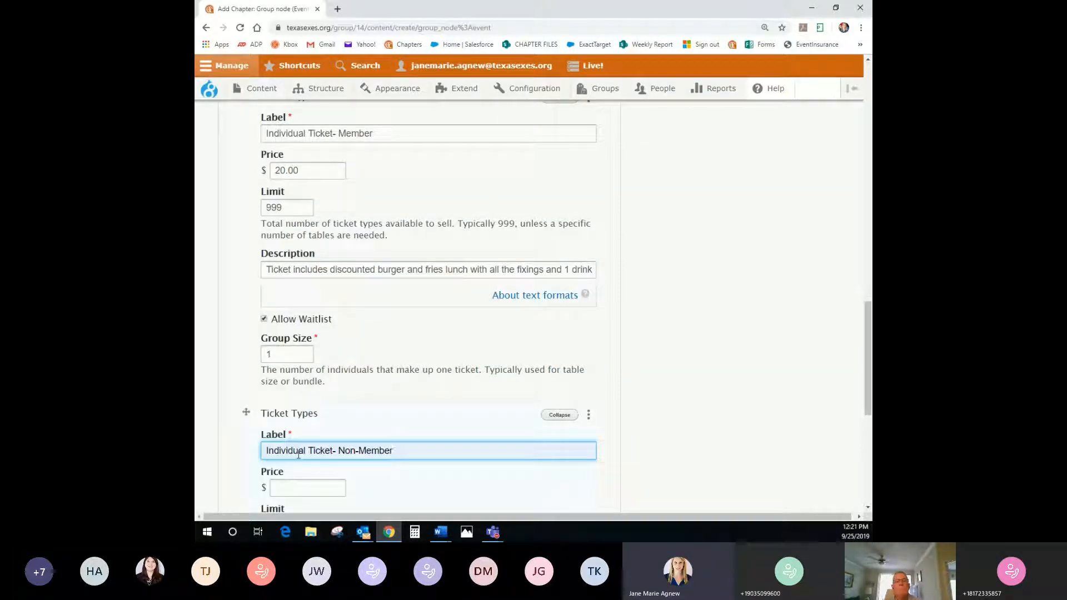
click(418, 425)
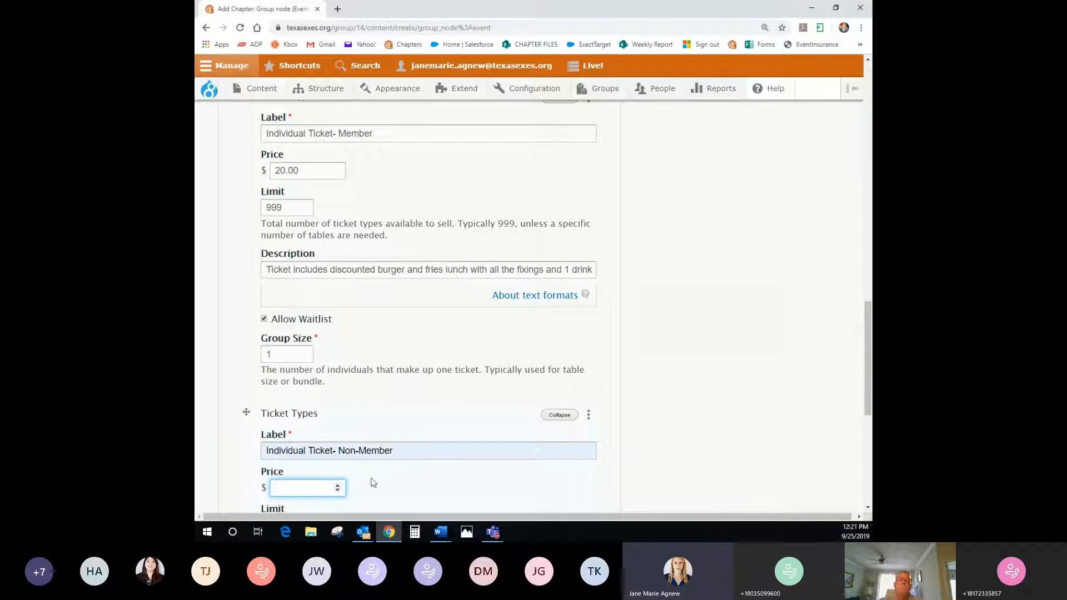
scroll(378, 479, down, 1)
text(25.00)
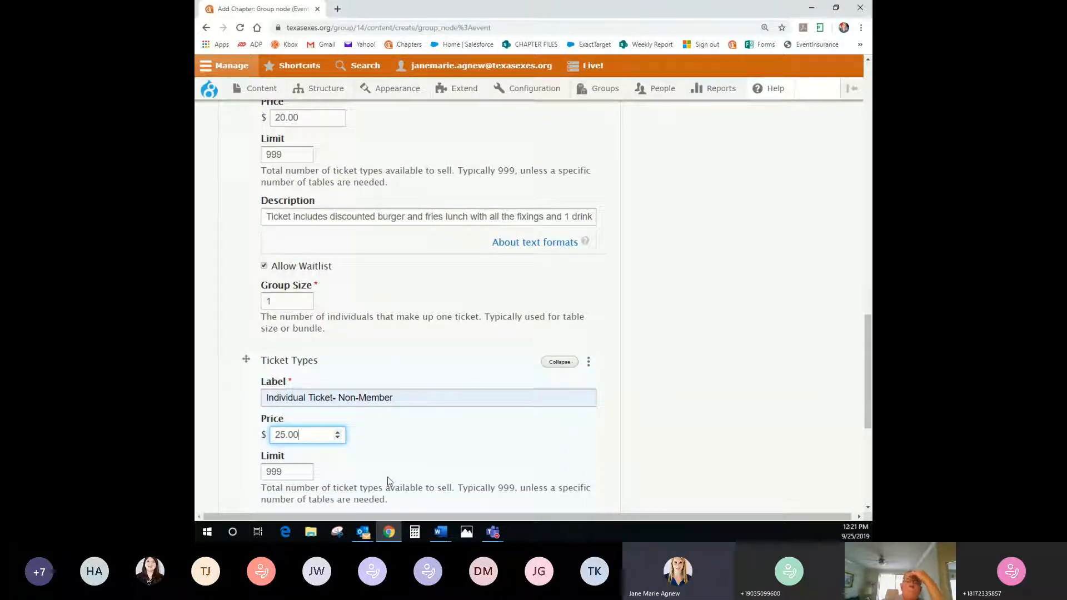
click(409, 452)
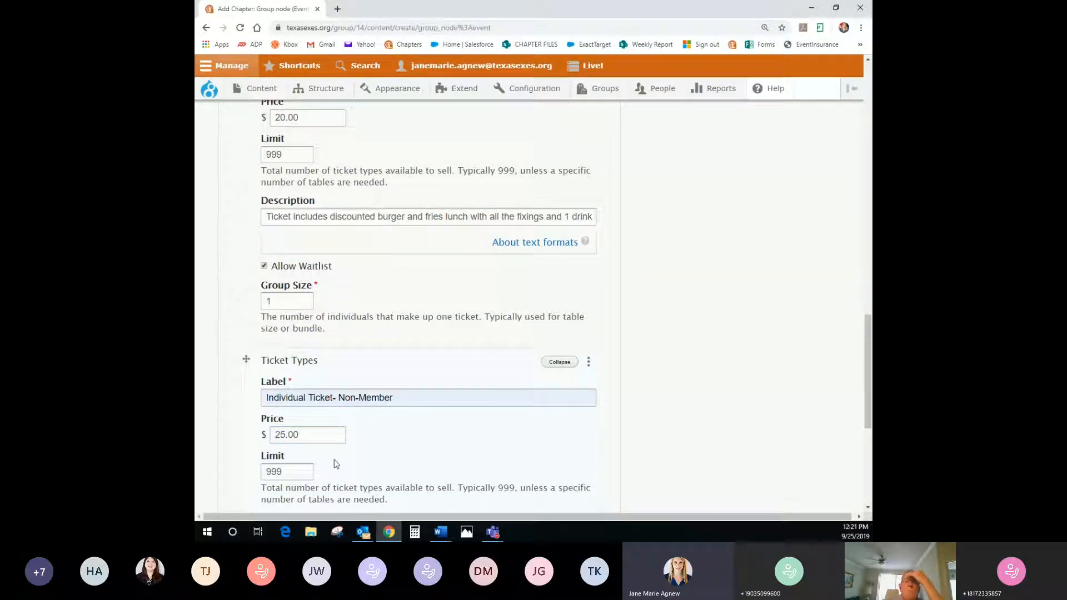
click(300, 471)
Give the non-member ticket the buffet brunch with mimosas description
scroll(428, 464, down, 1)
scroll(429, 464, down, 2)
click(334, 431)
text(Ticket)
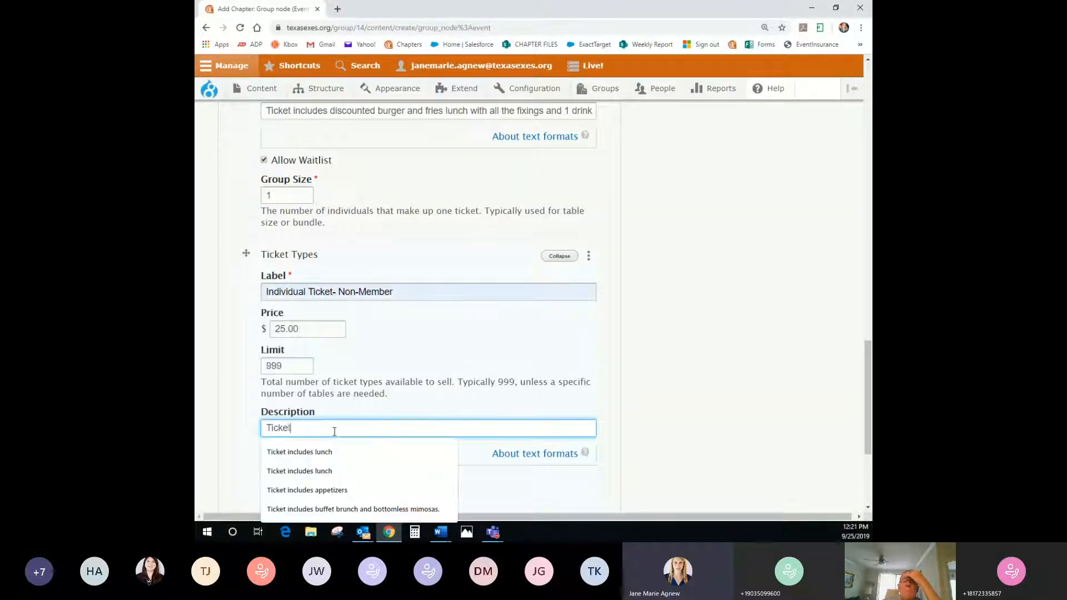
text( includes)
scroll(334, 431, down, 1)
click(348, 376)
click(359, 461)
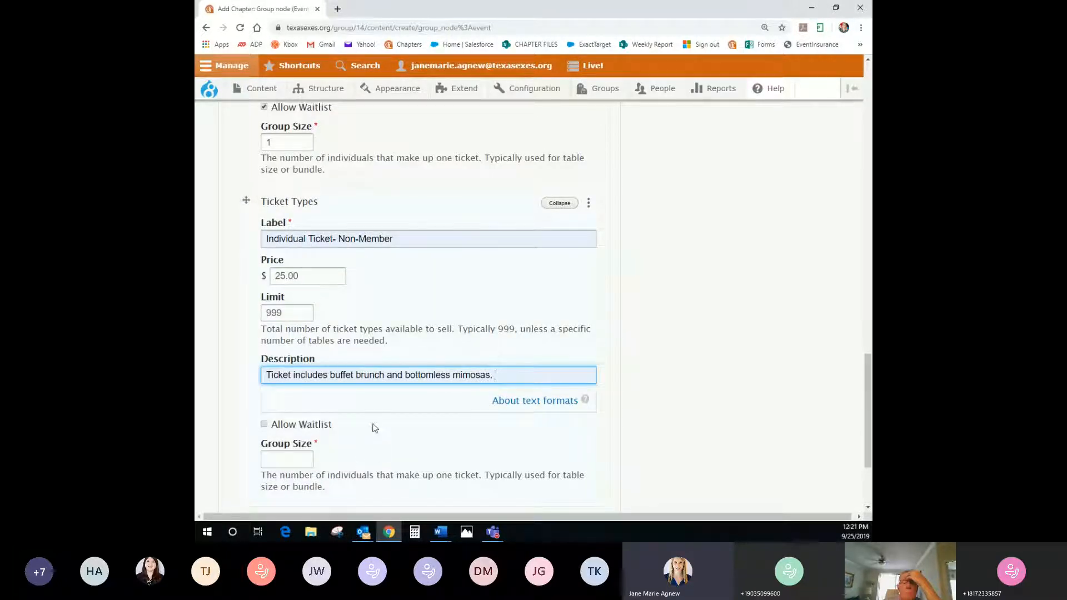
Allow a waitlist for the non-member ticket and set its group size to 1
click(264, 425)
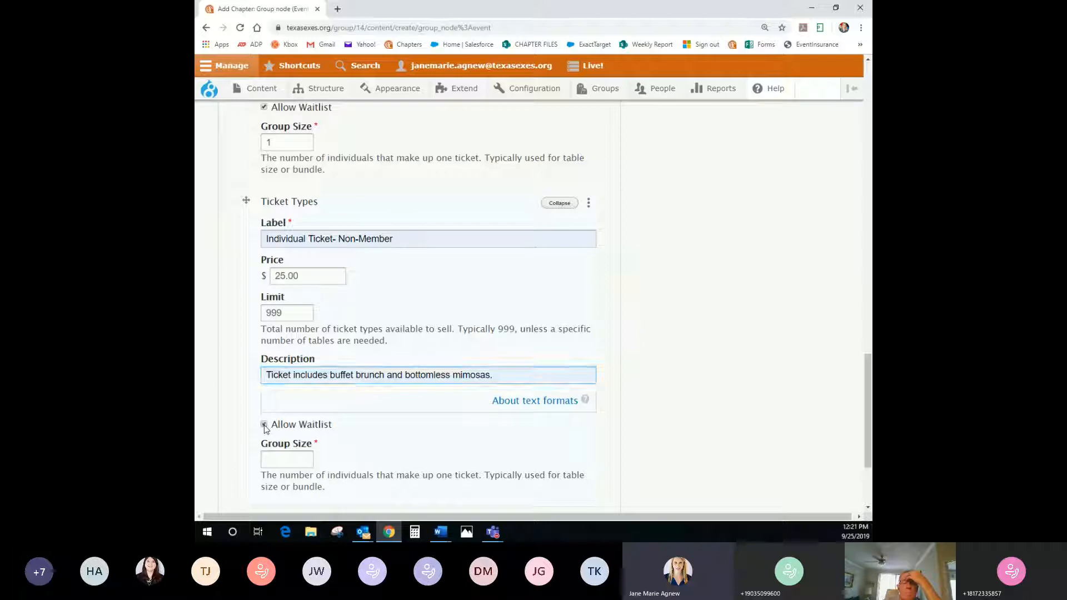
click(283, 461)
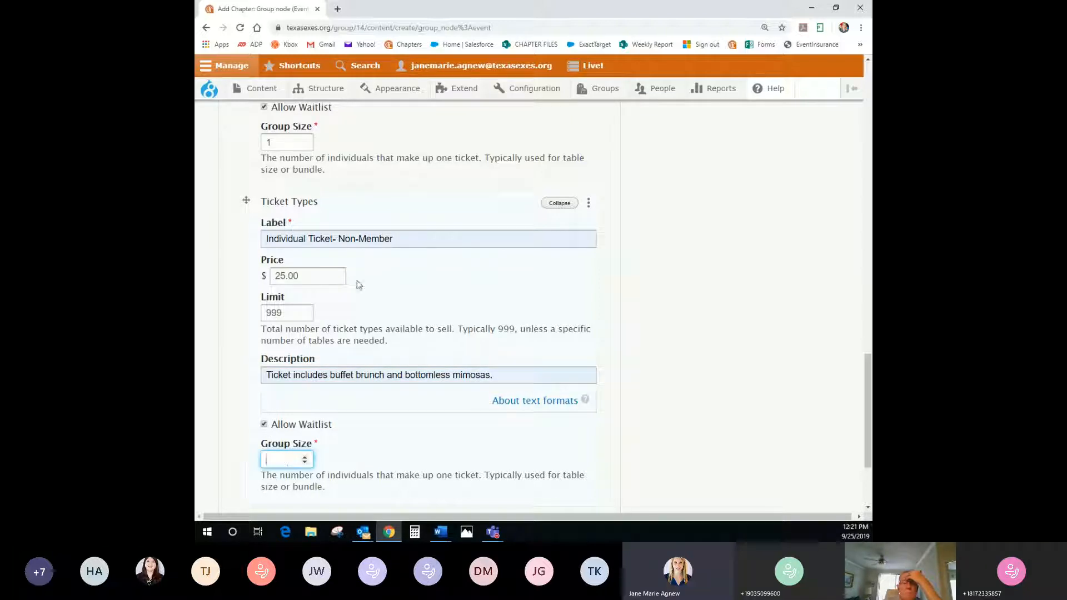
text(1)
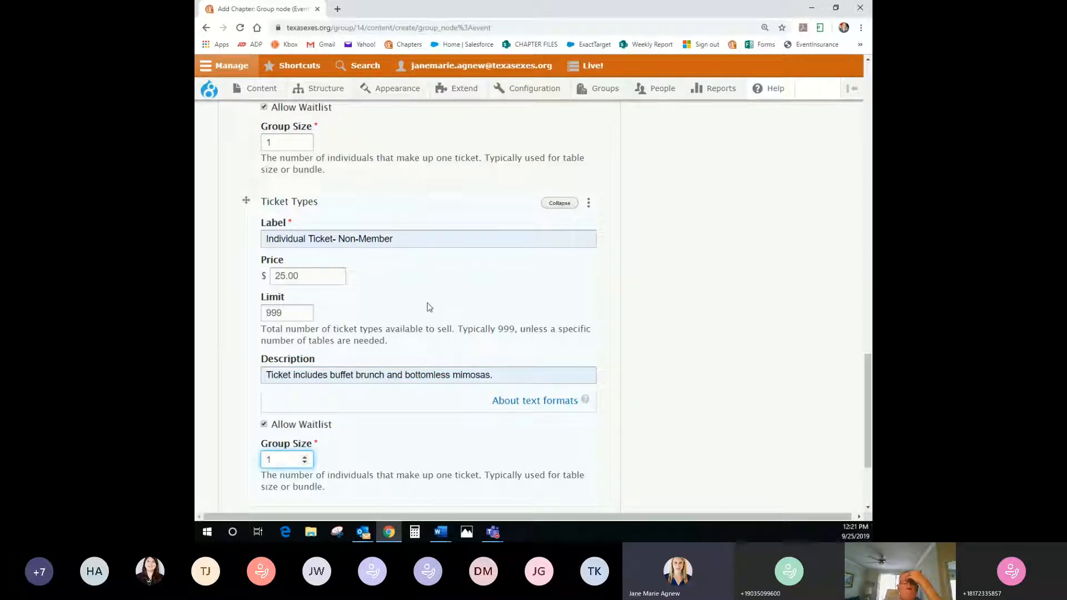
click(382, 419)
scroll(364, 419, down, 3)
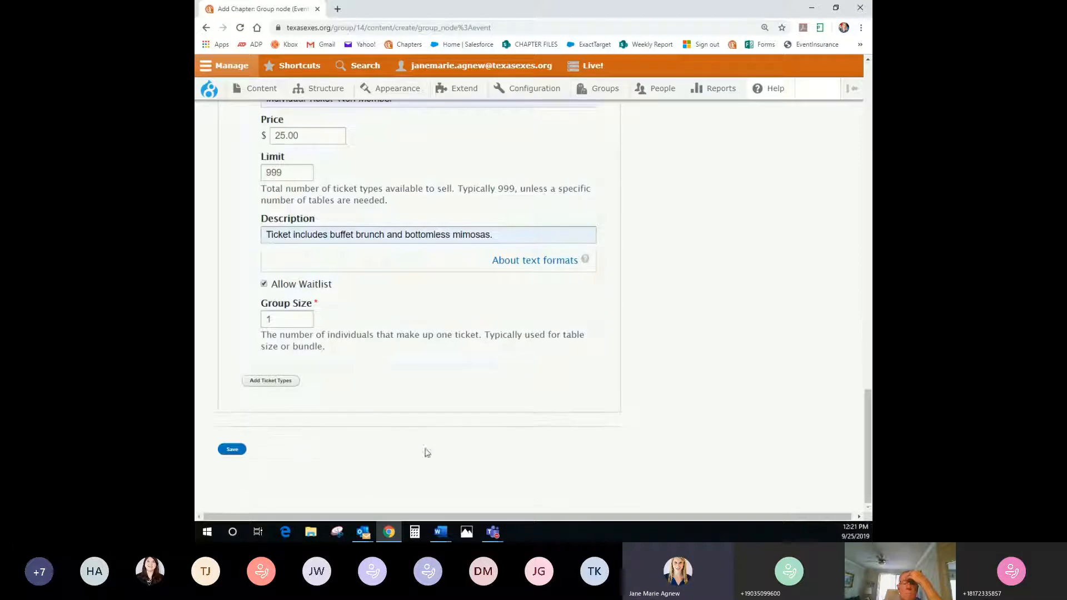
scroll(460, 452, up, 10)
scroll(463, 453, up, 8)
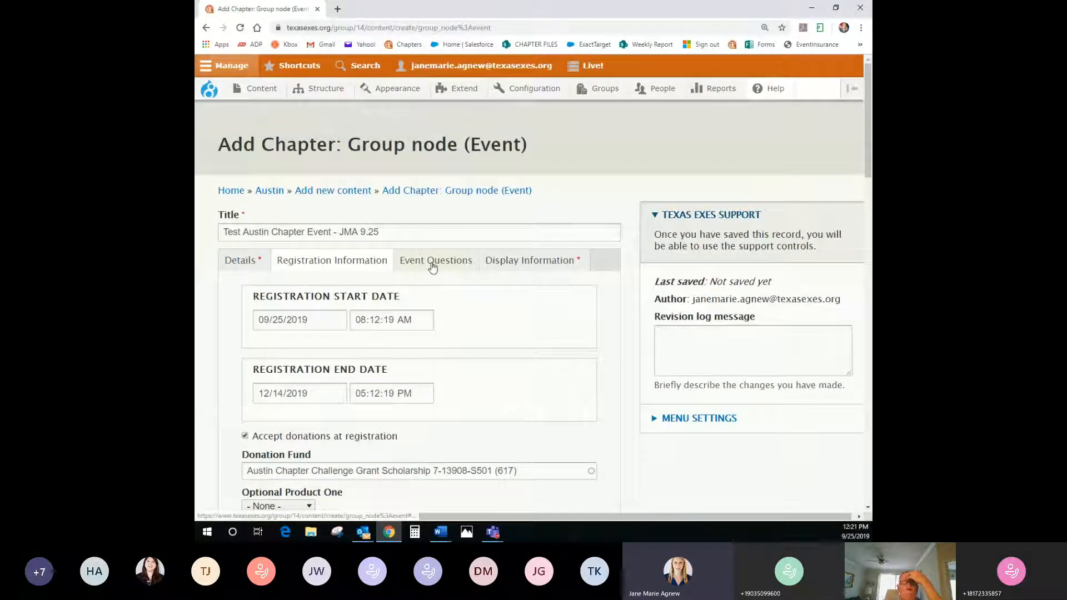
Set Question 1 in Event Questions to the saved dietary-restrictions question
click(433, 268)
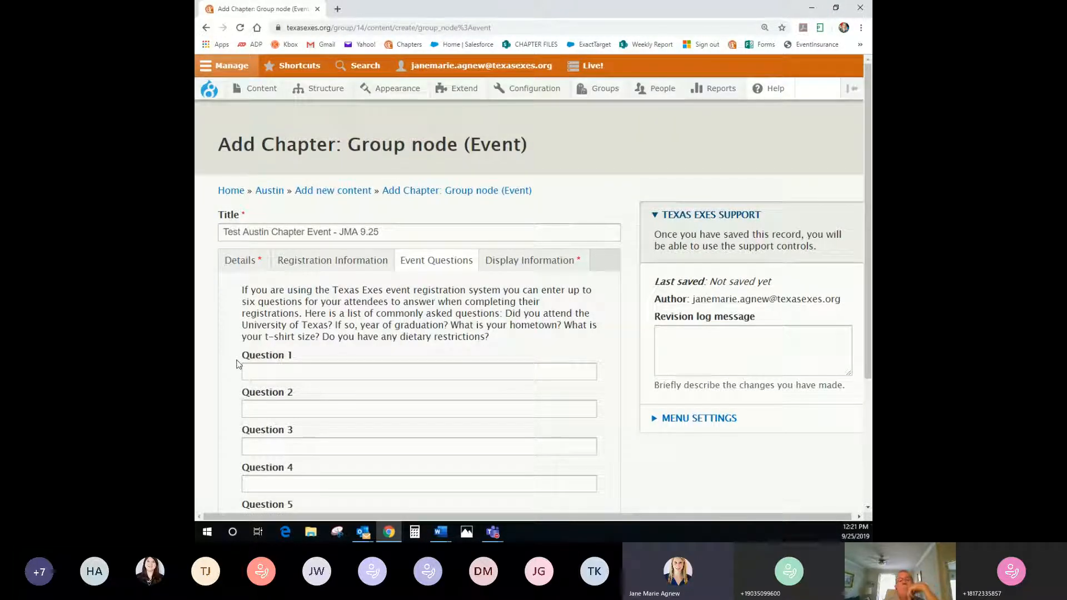
scroll(239, 370, down, 2)
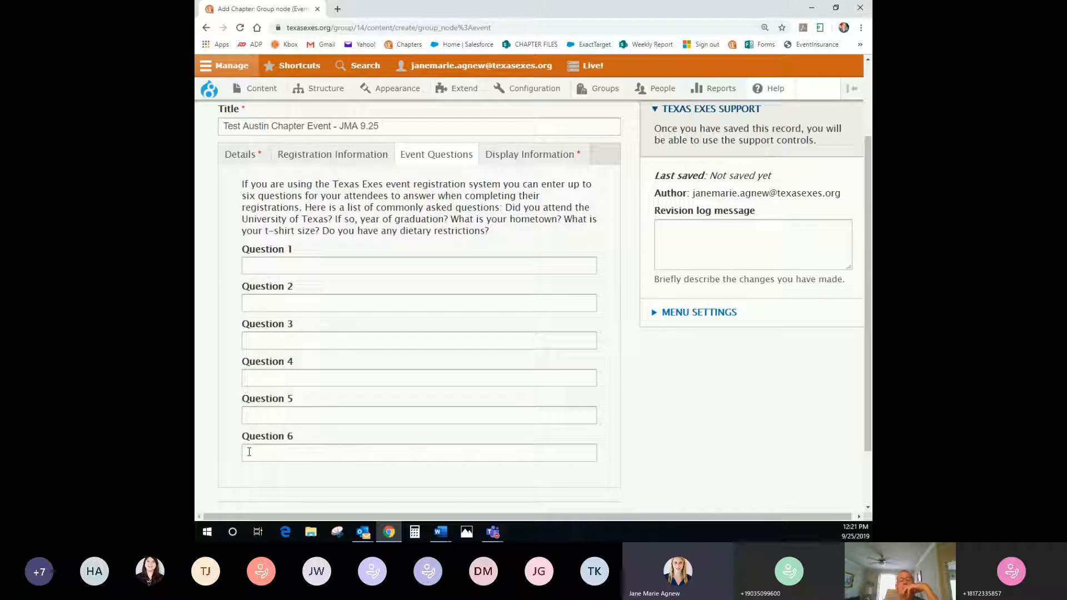
click(283, 265)
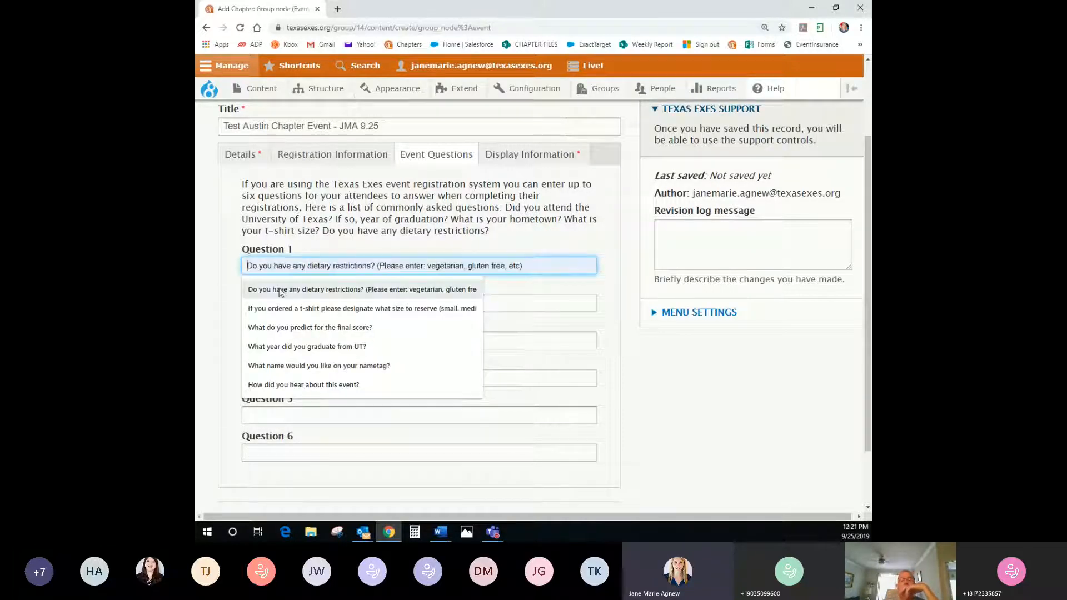
click(282, 290)
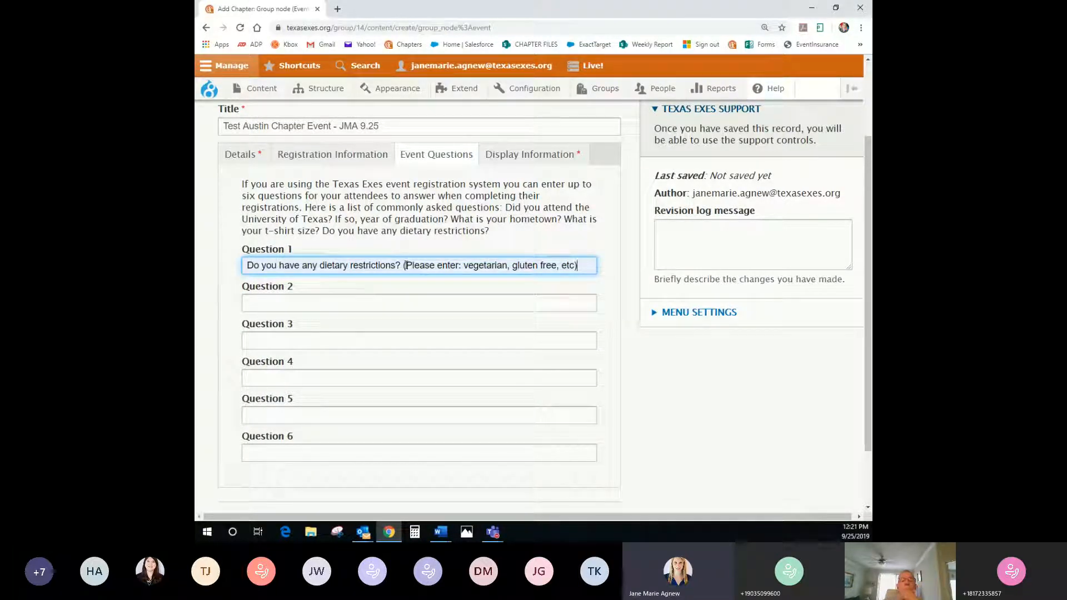
drag(405, 265, 581, 265)
click(585, 268)
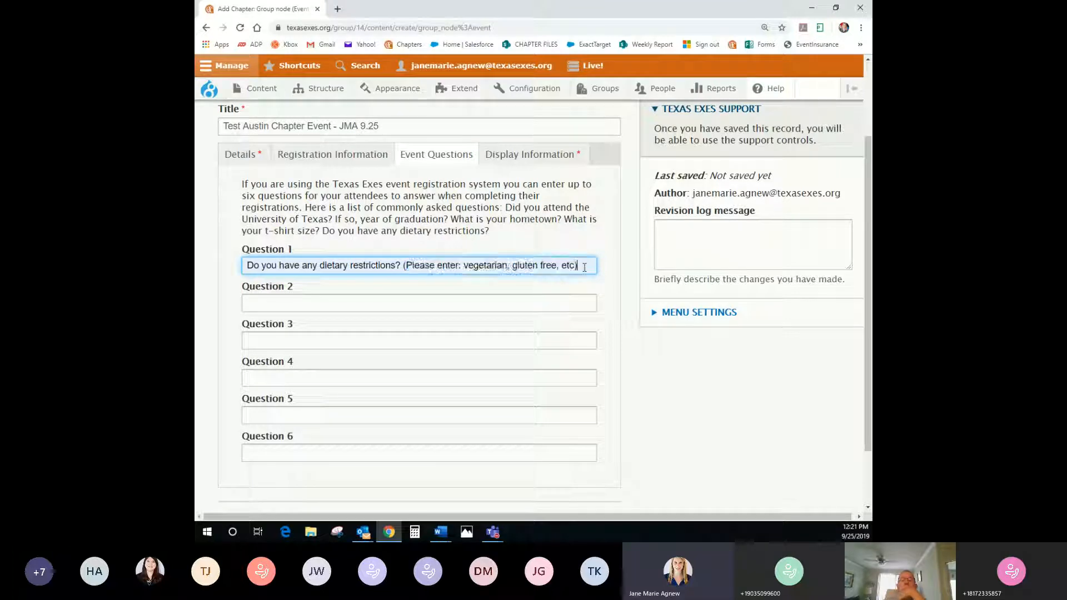
Add the preferred badge name question and 'What year did you graduate?' as Questions 2 and 3
click(339, 300)
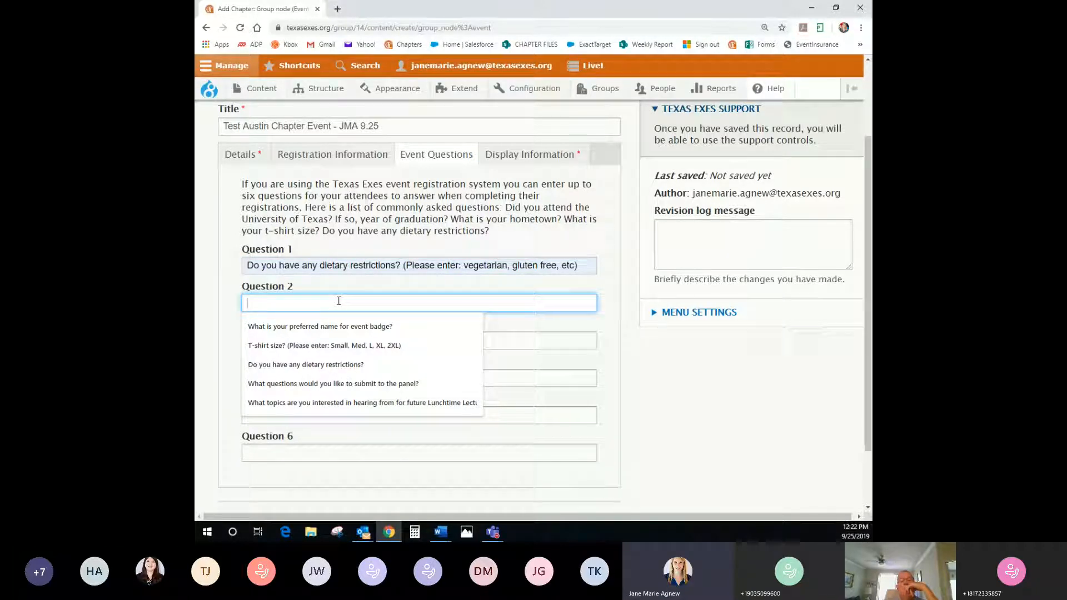
click(334, 327)
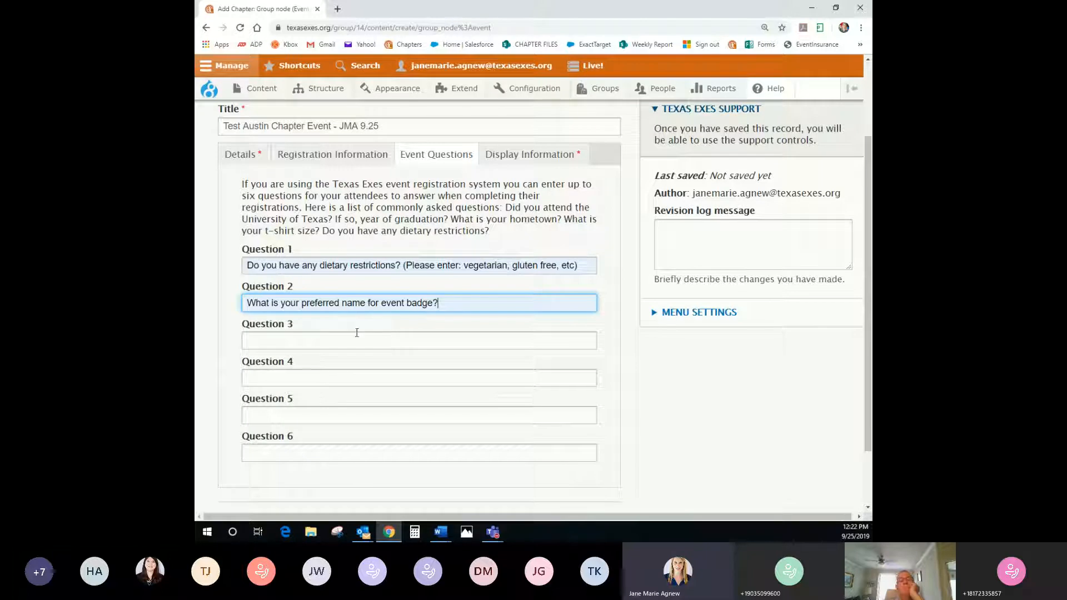
click(337, 341)
text(Wh)
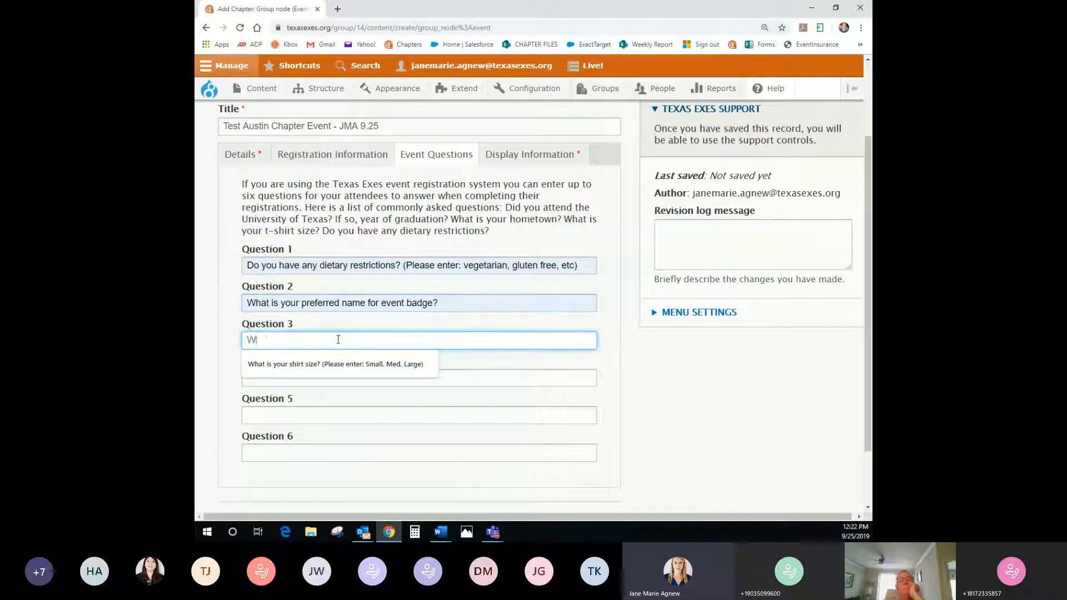
text(at year did you gr)
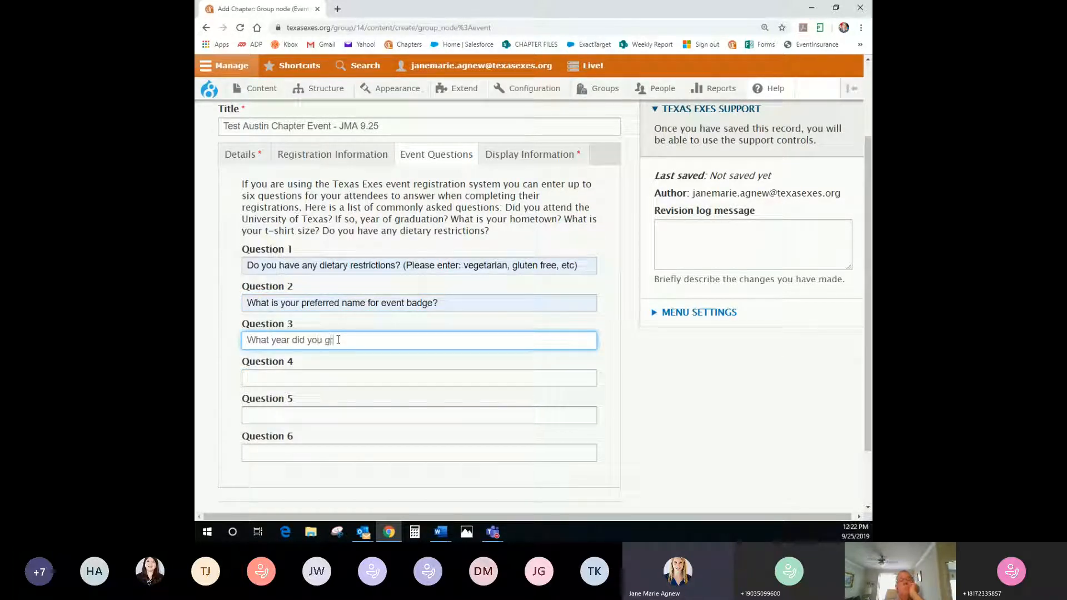
text(aduate!)
scroll(342, 341, down, 1)
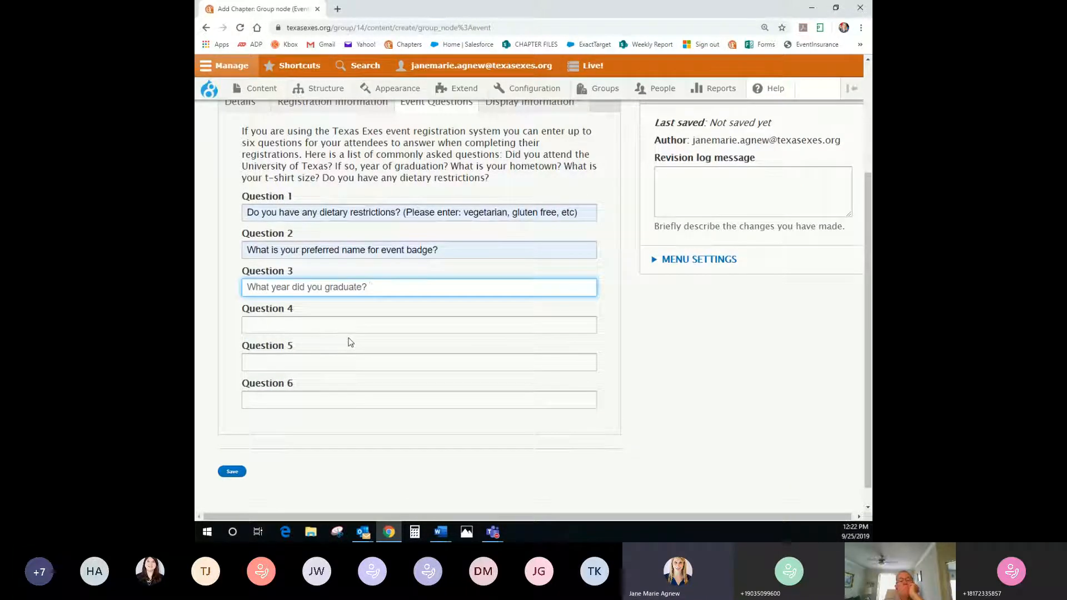
scroll(351, 344, up, 1)
scroll(346, 374, down, 1)
Save the event and review the new Test Austin Chapter Event - JMA 9.25 page
click(243, 472)
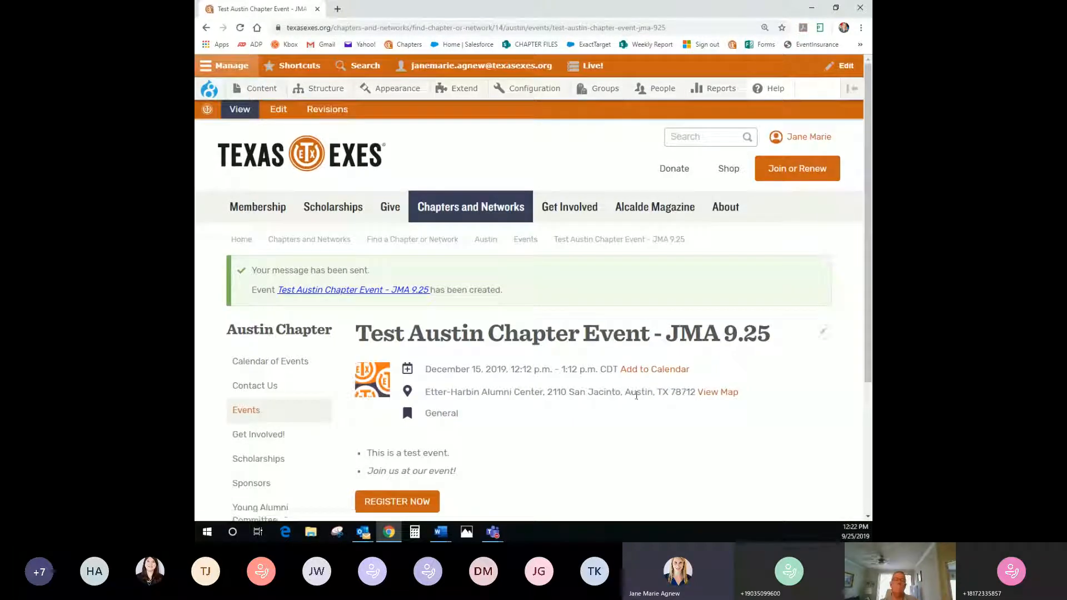
scroll(627, 406, down, 2)
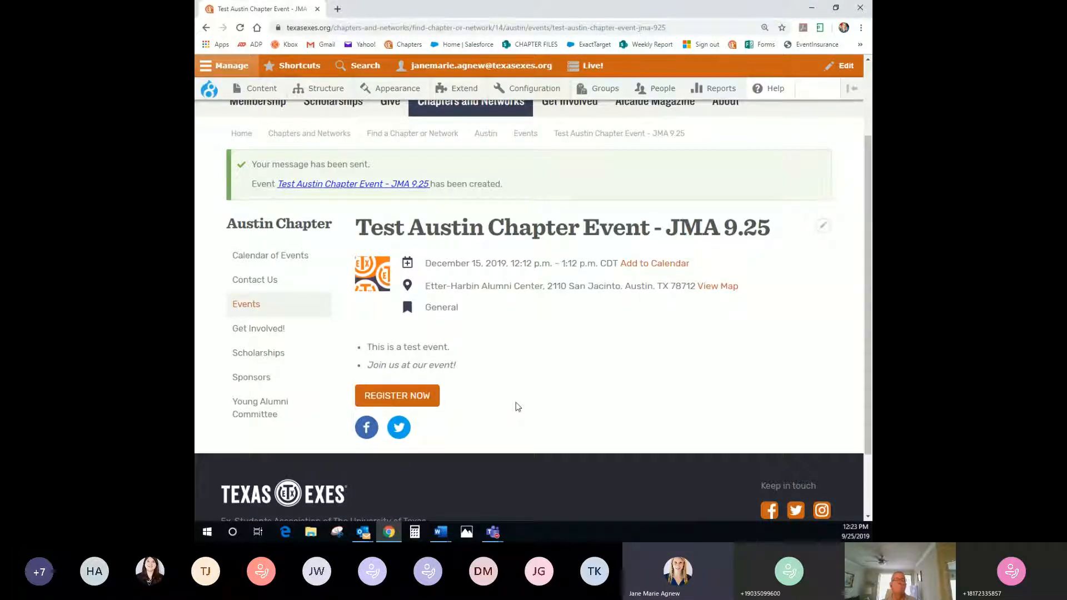
scroll(516, 406, up, 3)
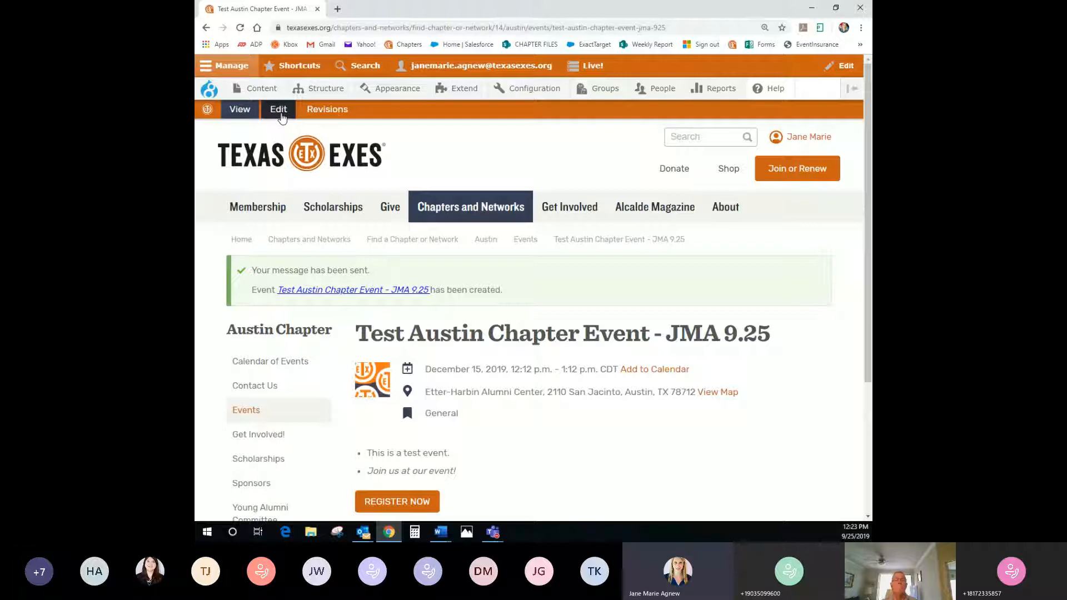
Change the event's start and end day from December 15 to 16, 2019, and save
click(281, 114)
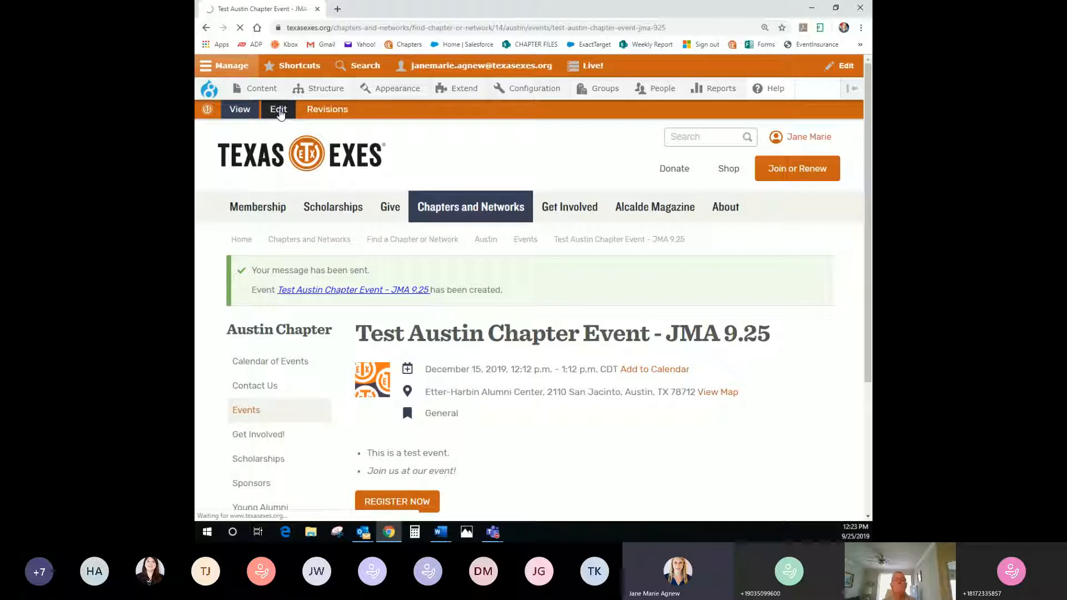
scroll(413, 386, down, 8)
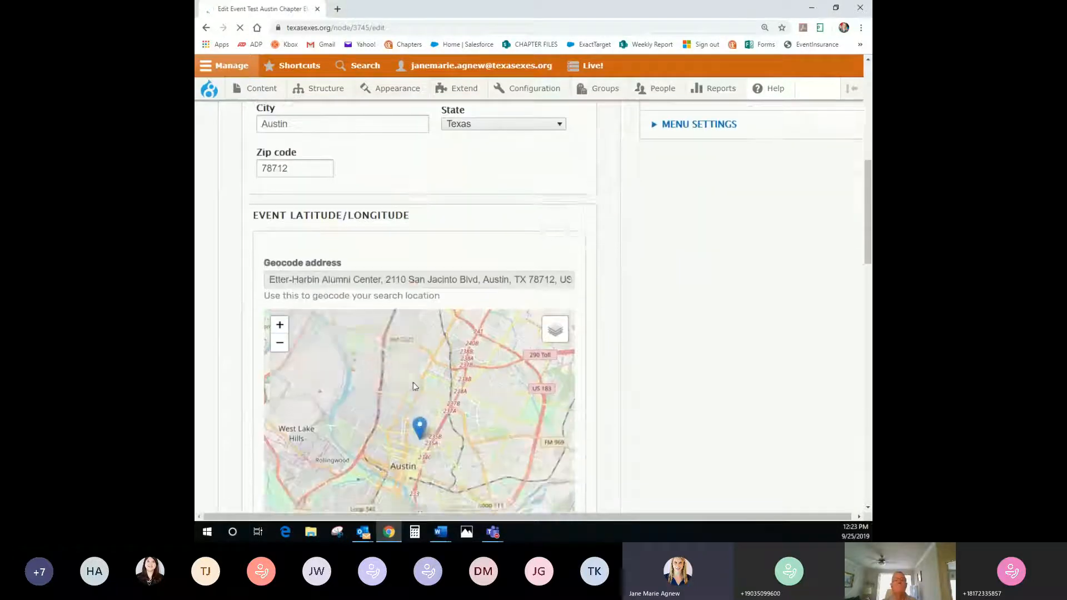
scroll(412, 386, down, 8)
click(290, 308)
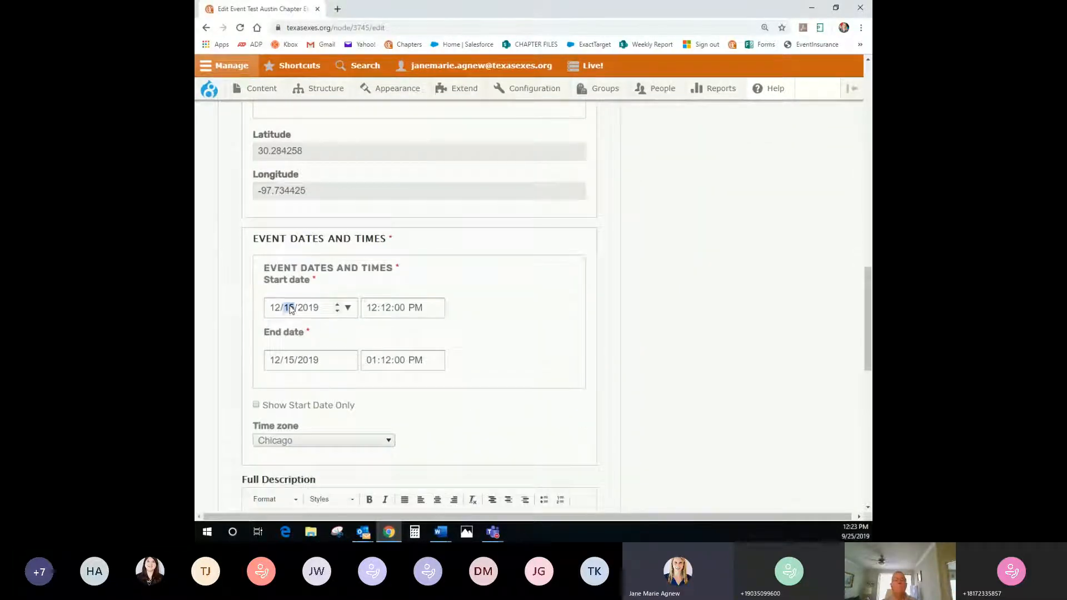
text(16)
click(289, 360)
text(16)
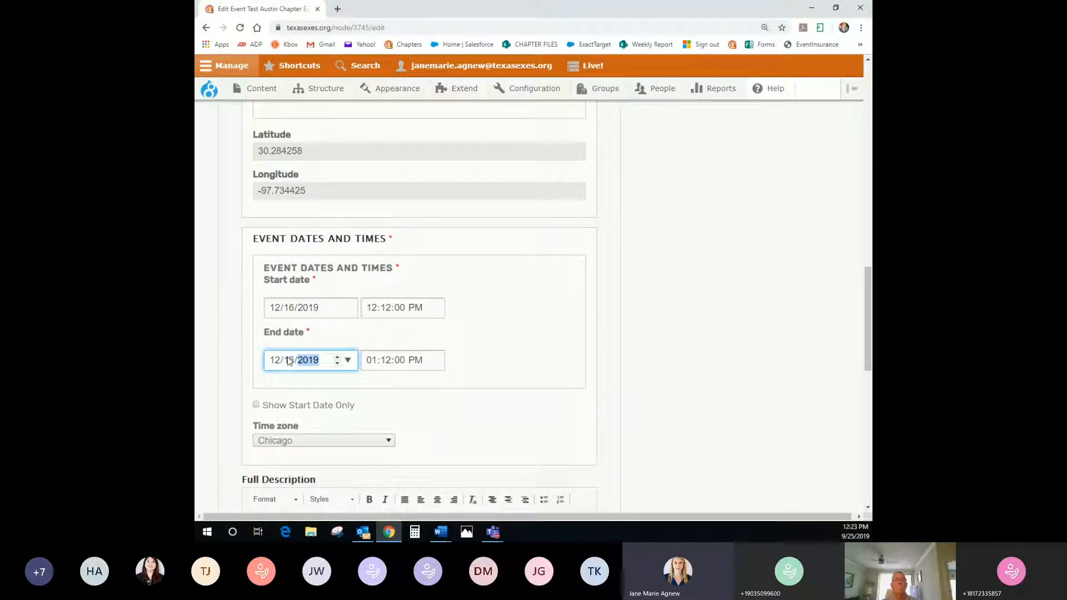
click(482, 333)
scroll(478, 369, down, 7)
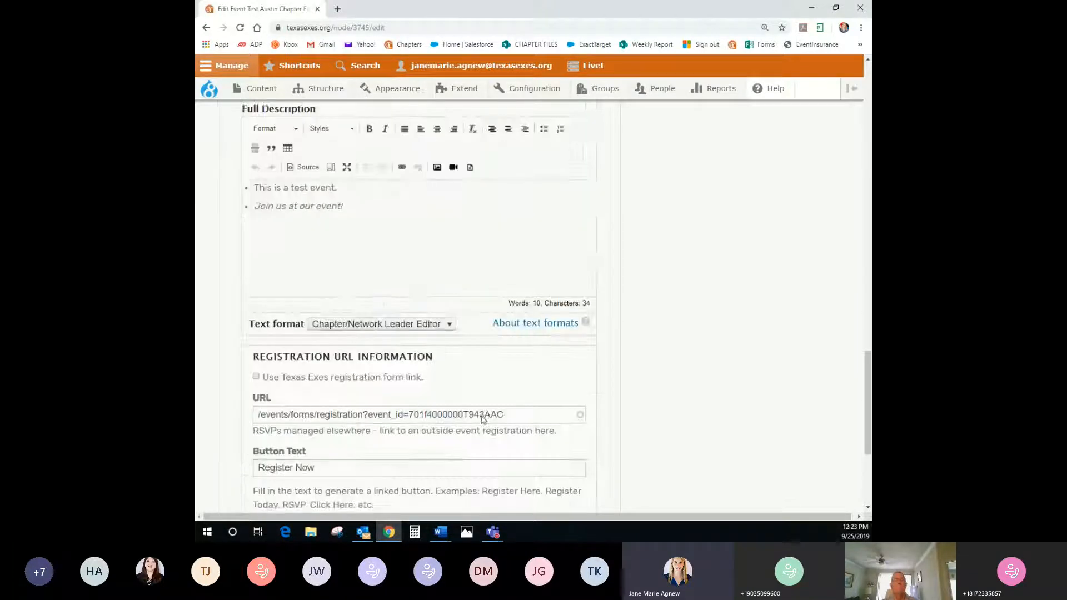
scroll(482, 419, down, 4)
click(232, 449)
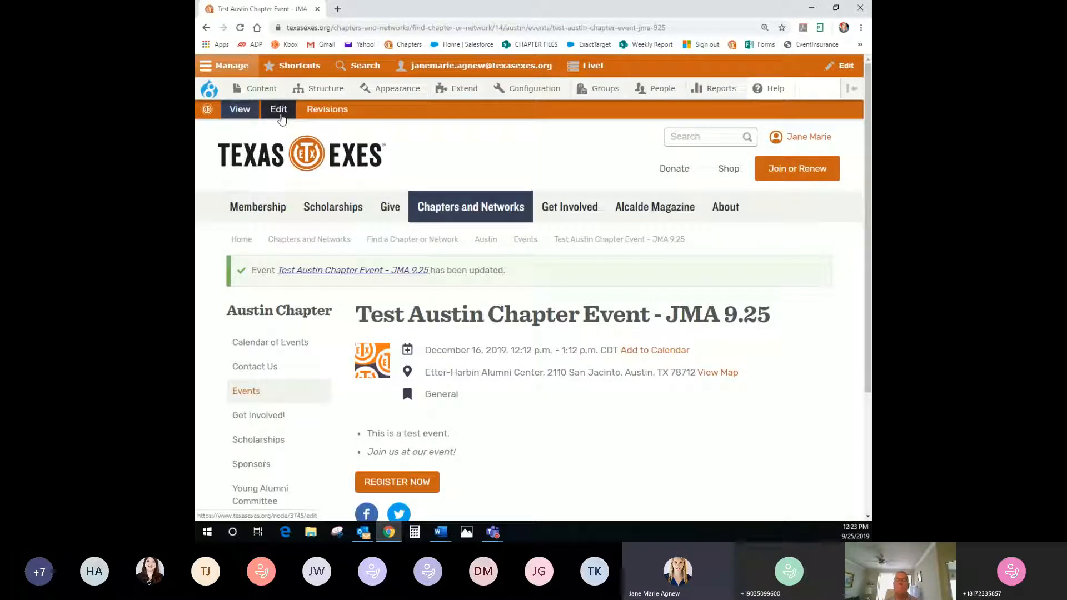
Switch the event to the Texas Exes registration form link and save
click(279, 110)
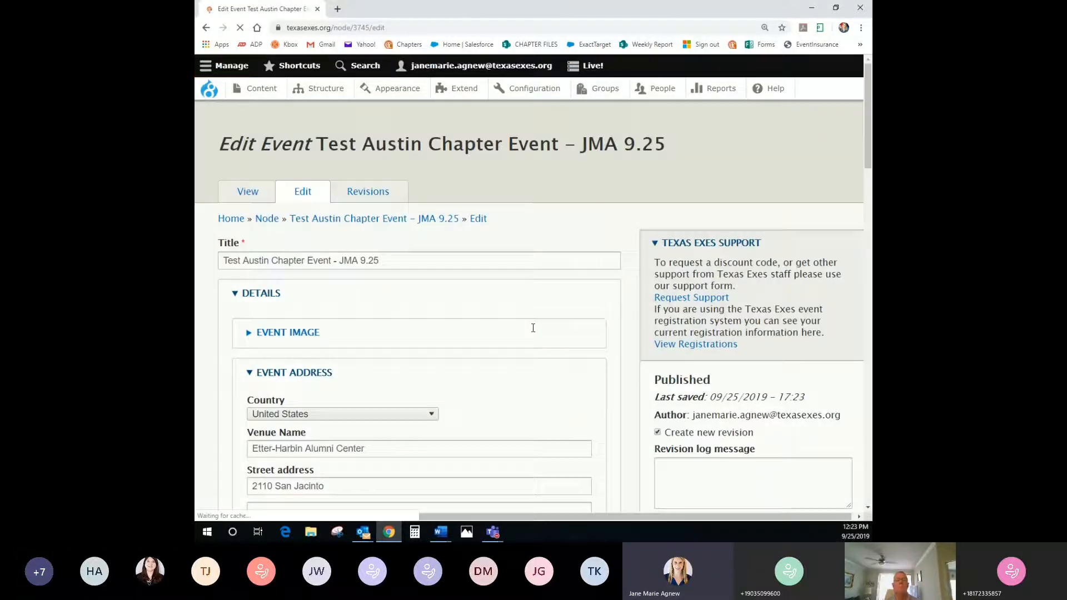
scroll(537, 327, down, 15)
scroll(533, 331, down, 4)
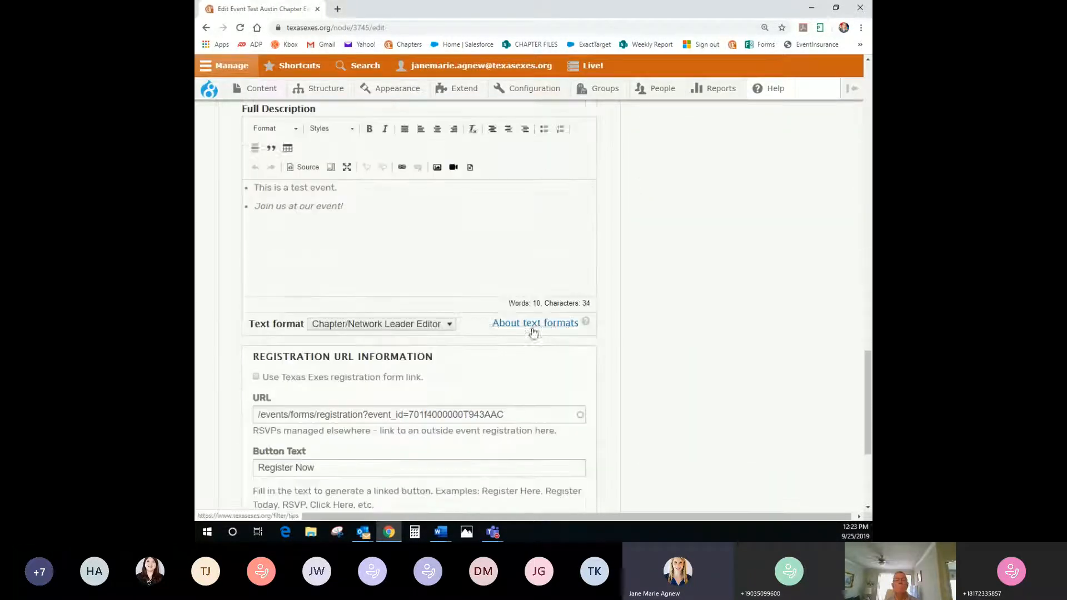
scroll(533, 332, down, 2)
click(255, 272)
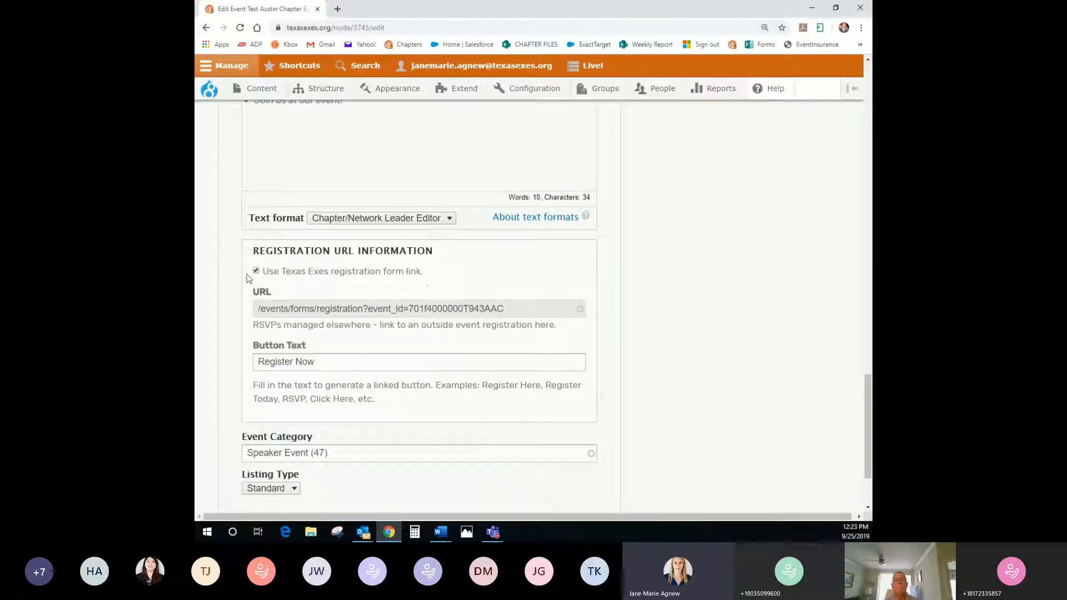
scroll(261, 450, down, 2)
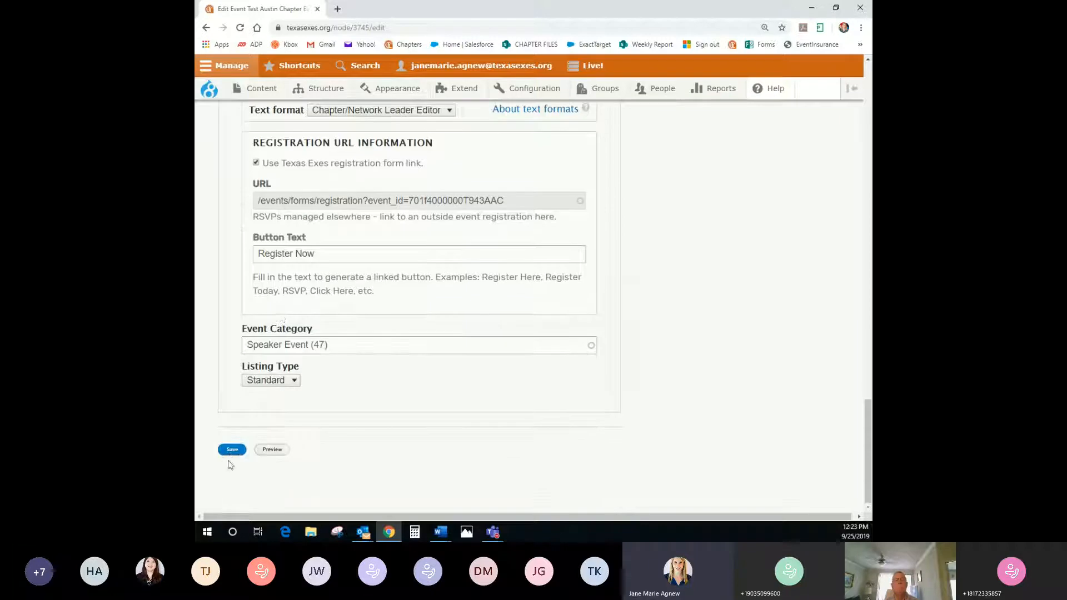
click(233, 451)
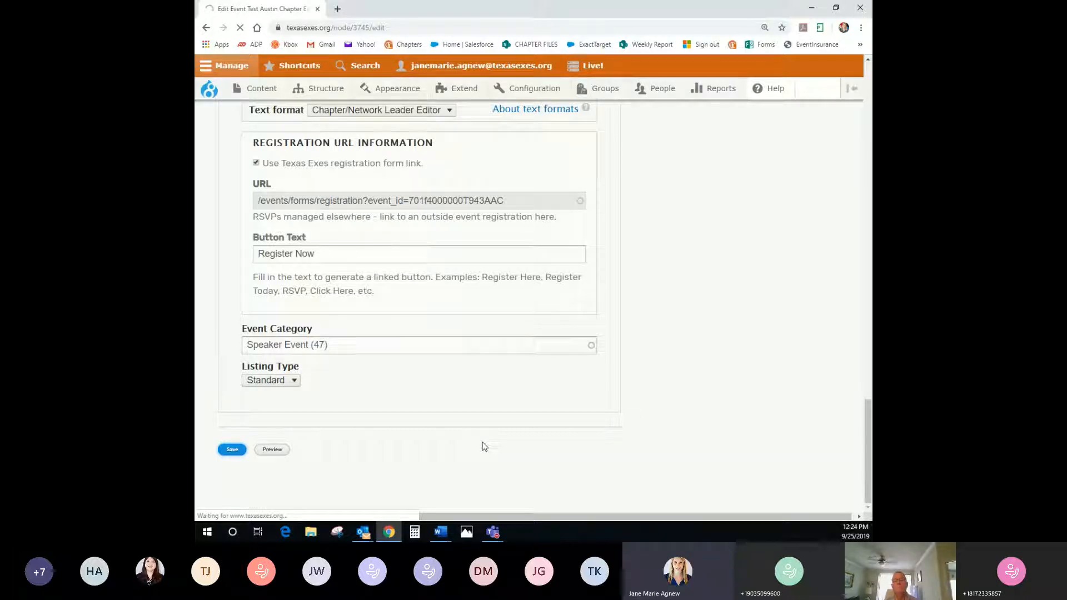
Review the updated event page showing December 16, 2019 at Etter-Harbin Alumni Center
scroll(495, 434, down, 1)
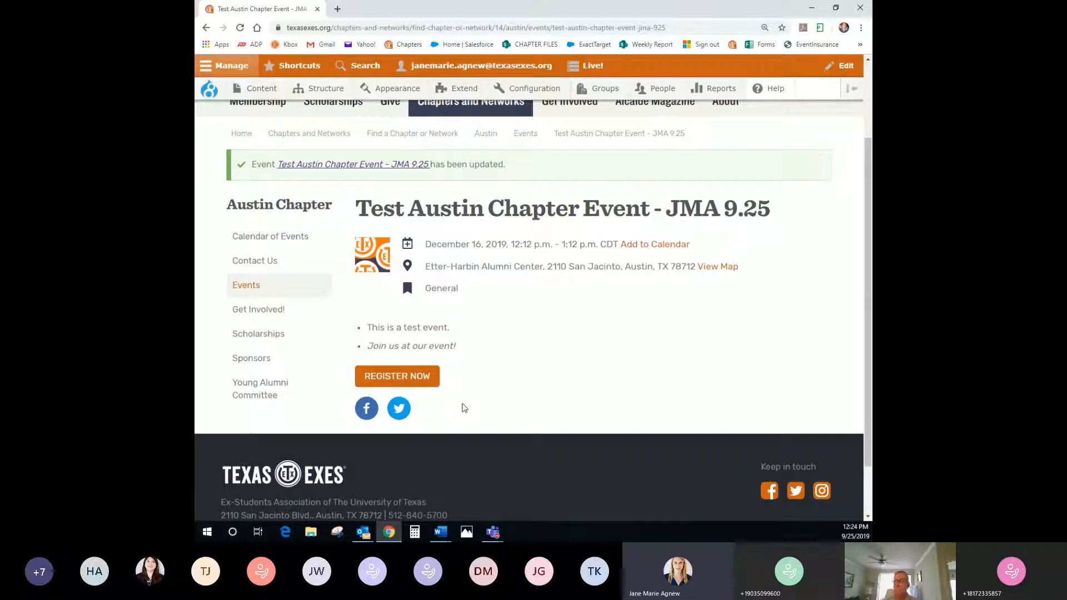
scroll(465, 408, up, 3)
mouse_move(564, 214)
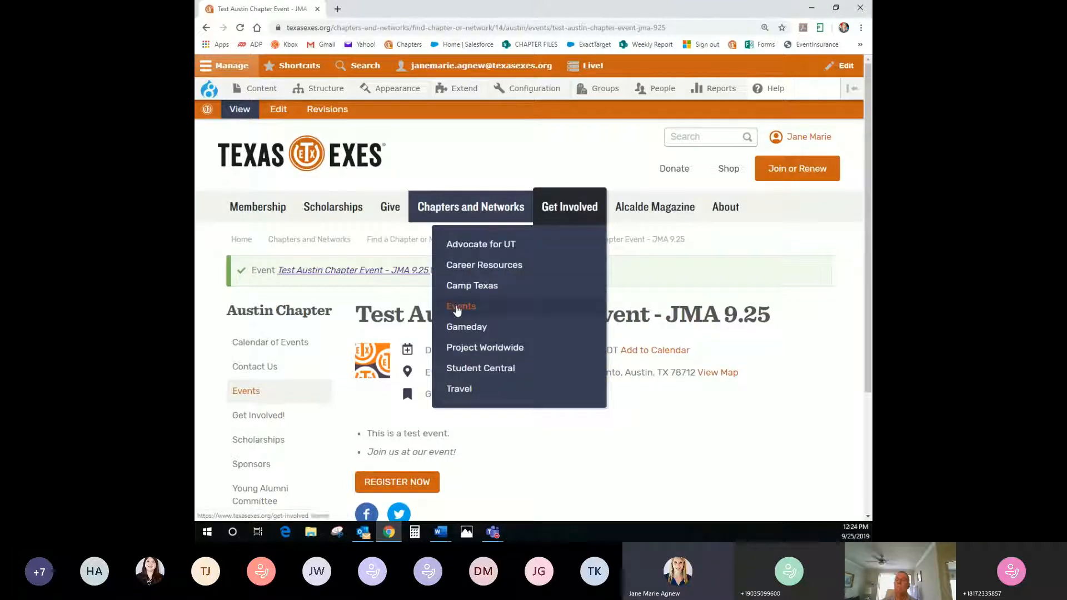
Open the events list and show all events regardless of distance
click(457, 309)
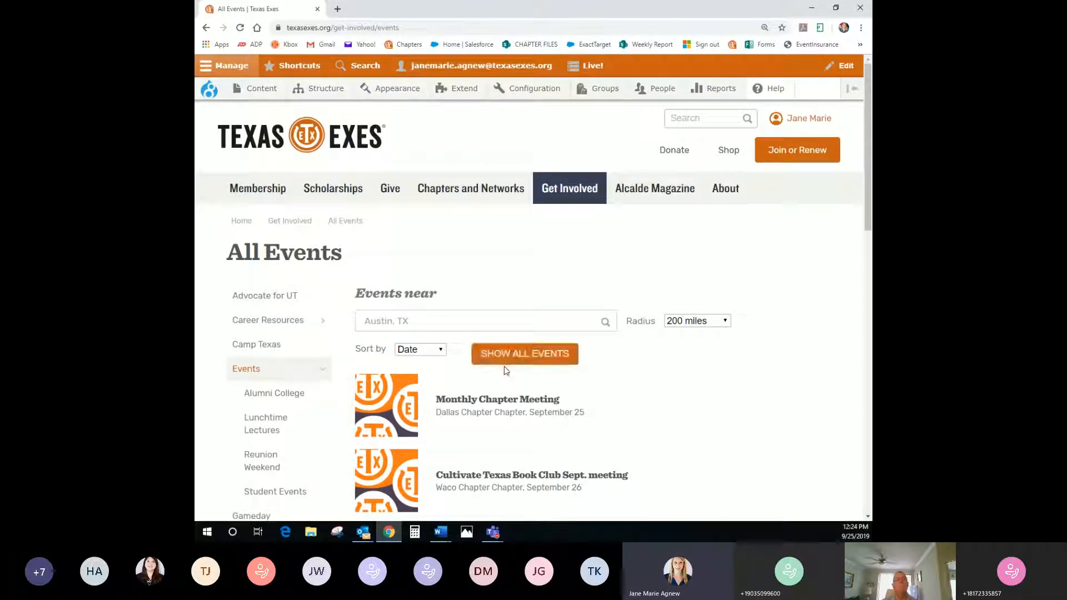
click(517, 359)
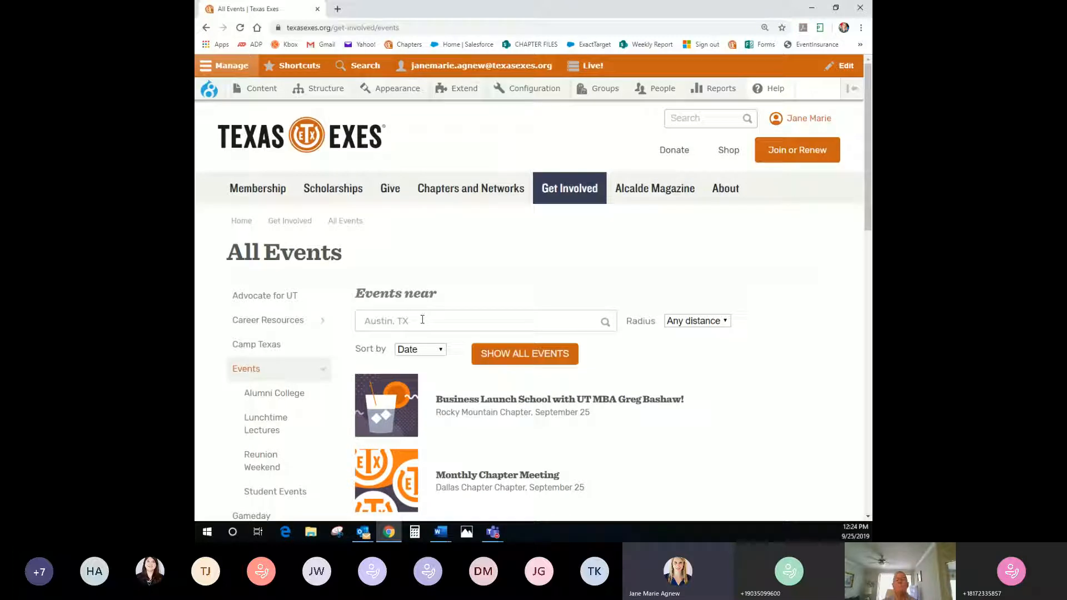
scroll(424, 322, down, 2)
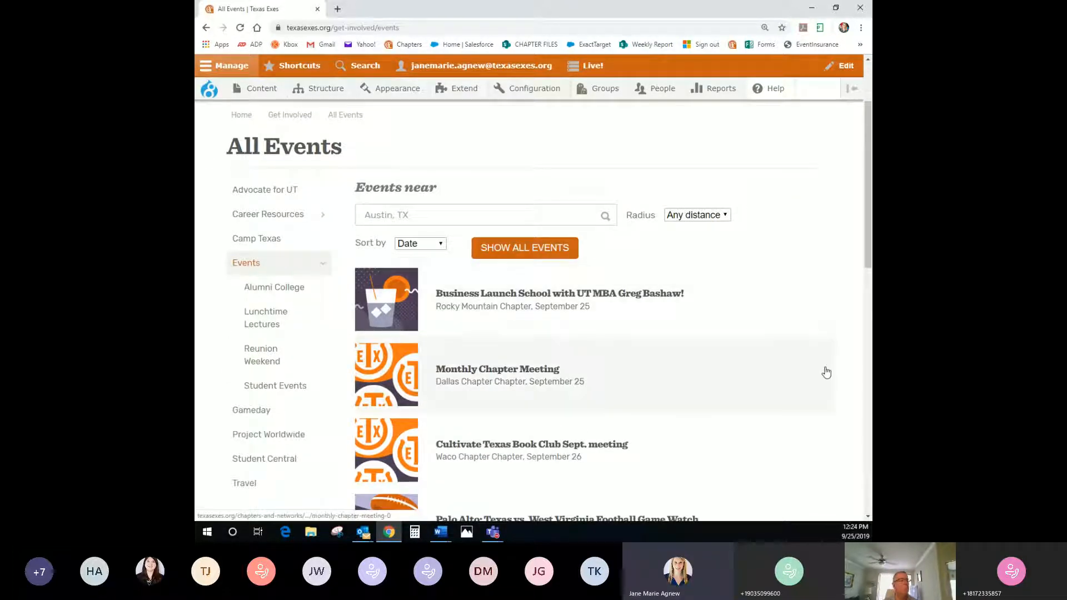
scroll(609, 310, down, 2)
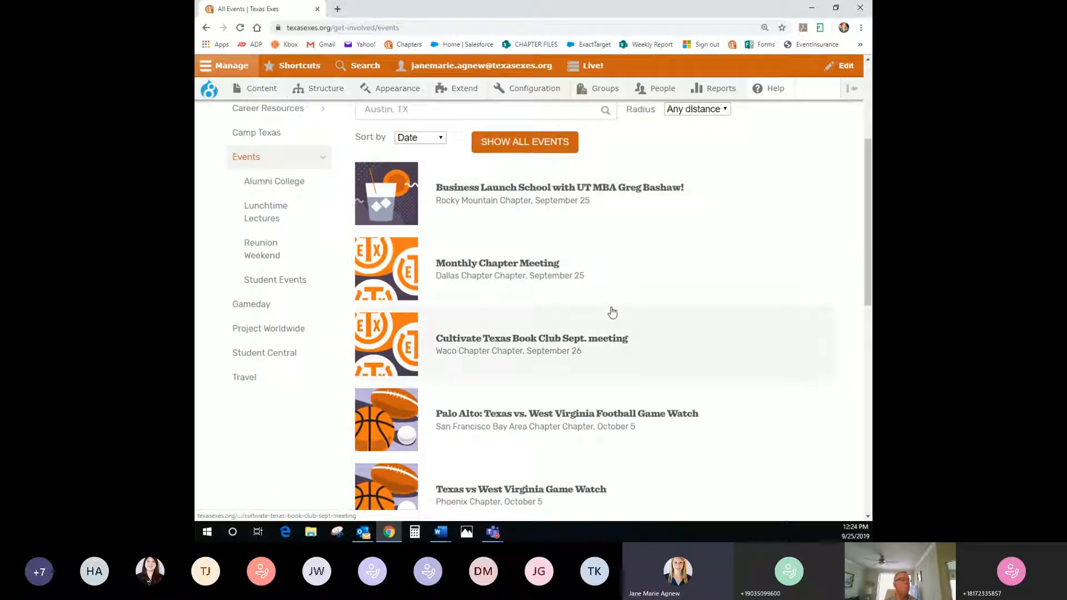
scroll(613, 313, down, 2)
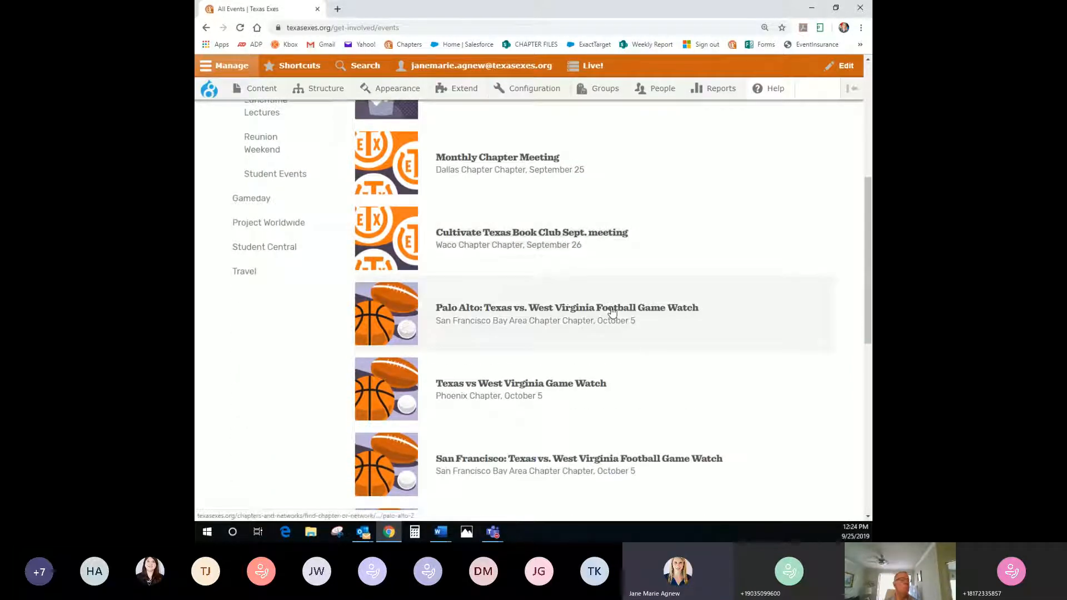
scroll(613, 313, down, 8)
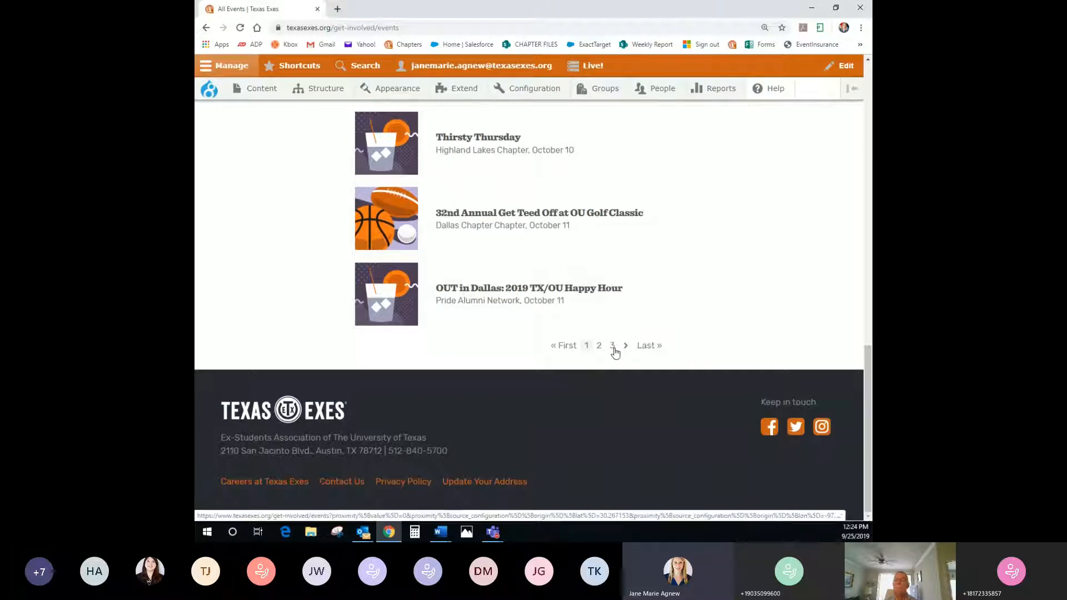
Browse the third page of events to find the Test Austin Chapter Event
click(613, 347)
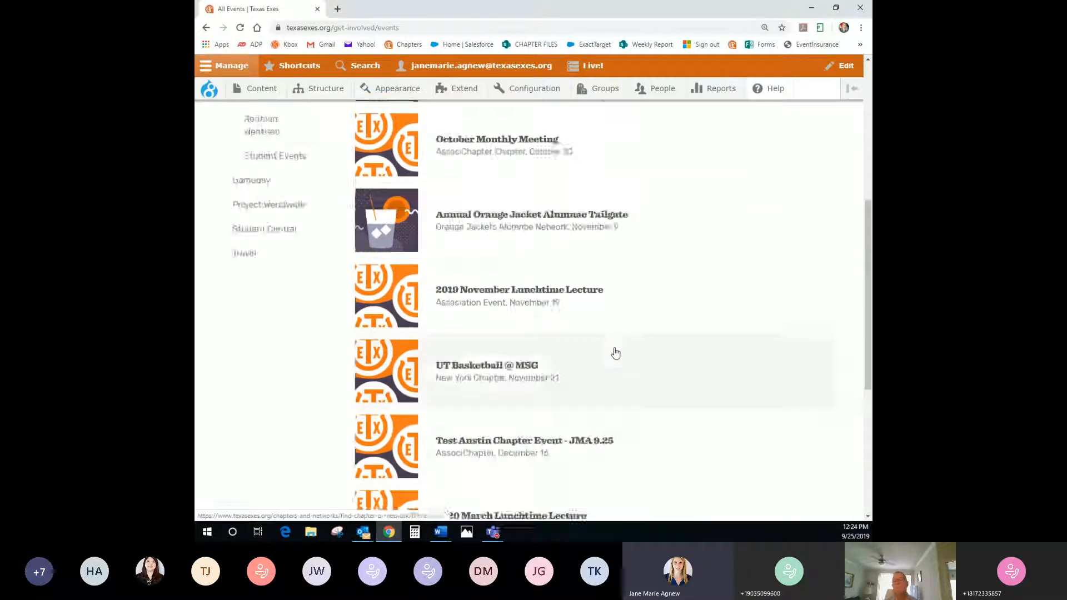
scroll(615, 352, down, 4)
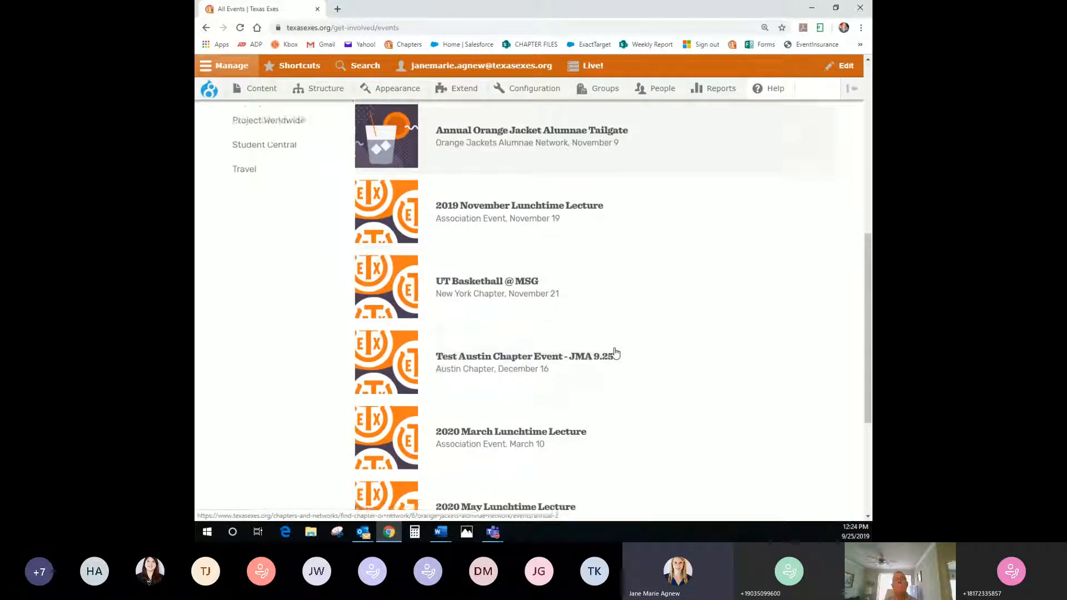
scroll(619, 400, down, 2)
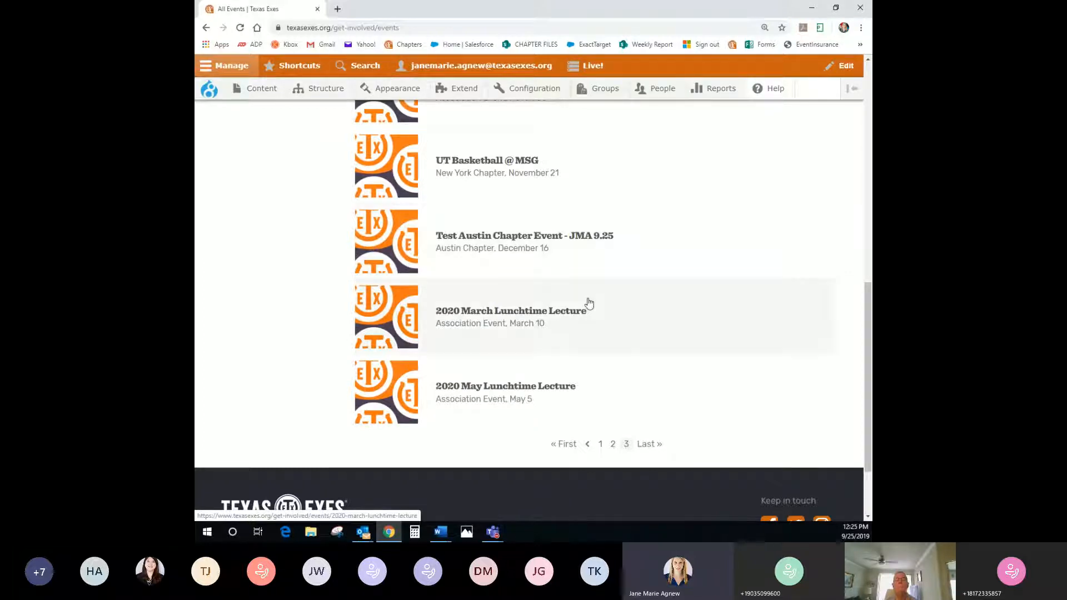
scroll(578, 362, up, 5)
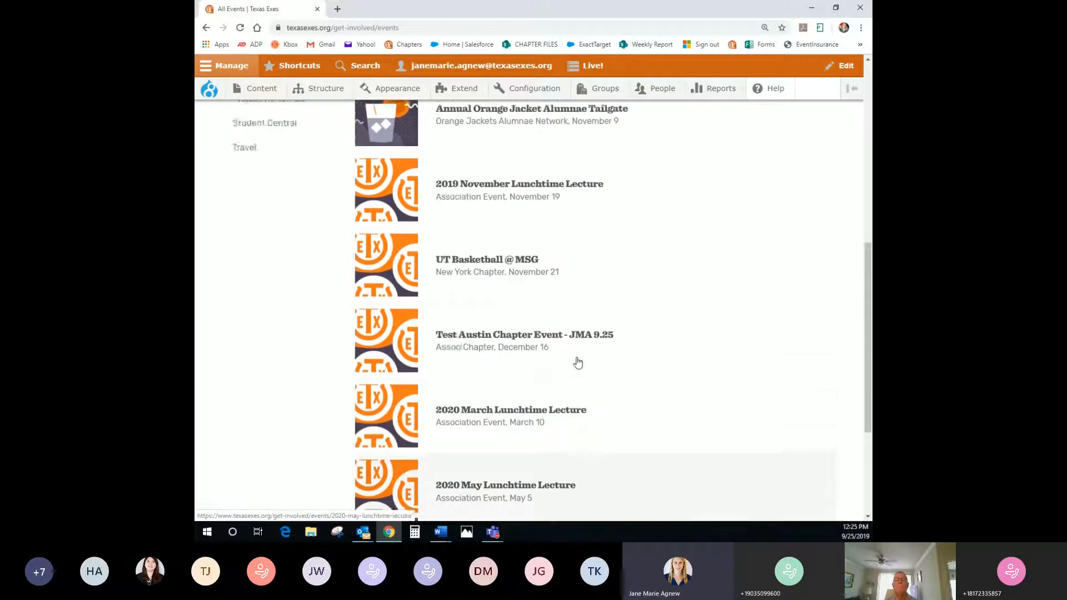
scroll(578, 363, up, 5)
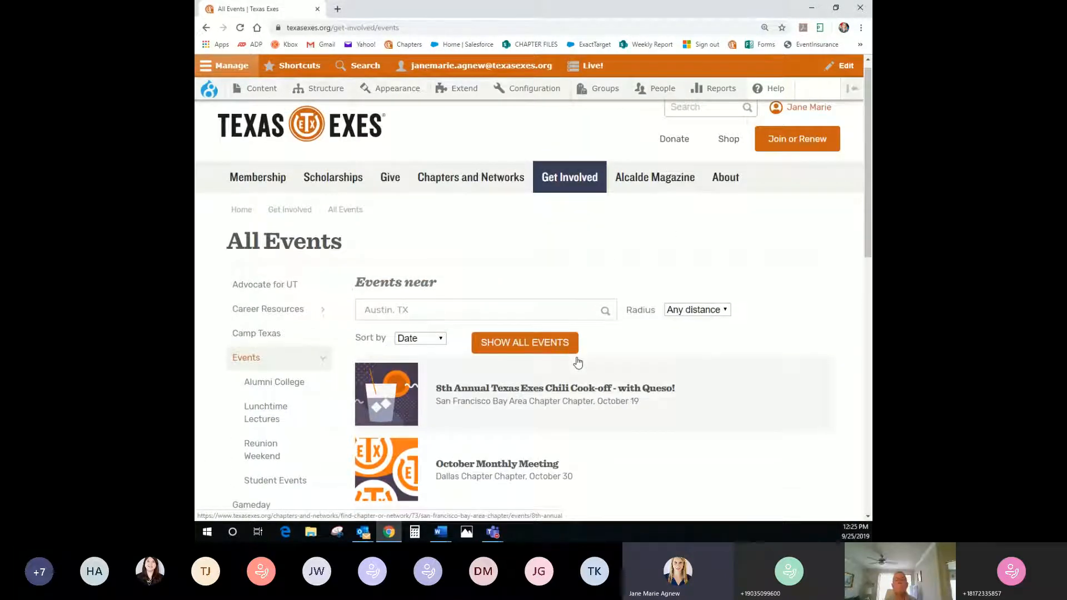
mouse_move(468, 191)
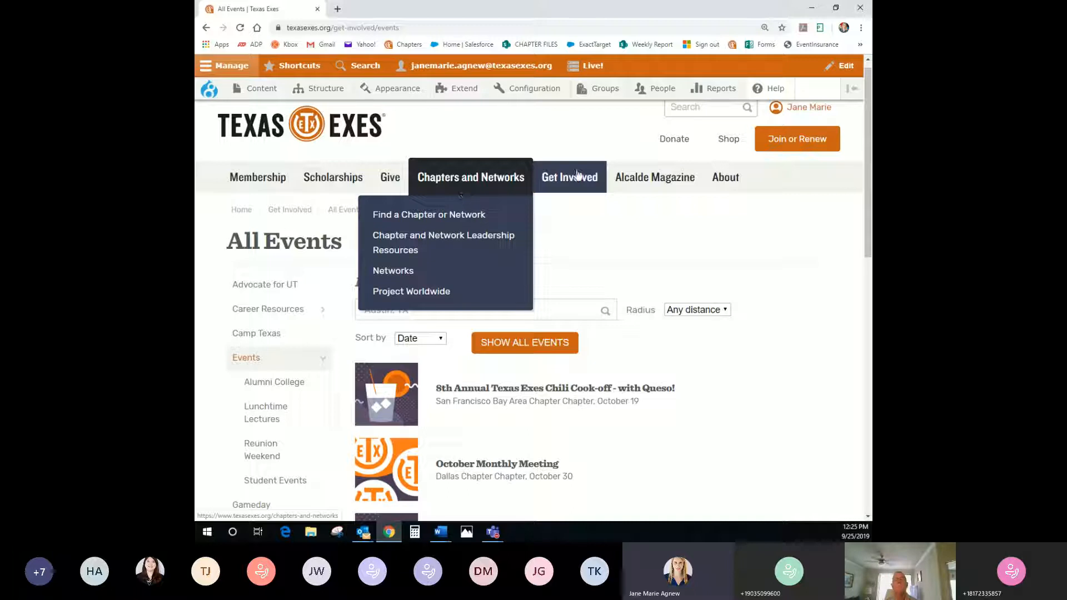
mouse_move(806, 109)
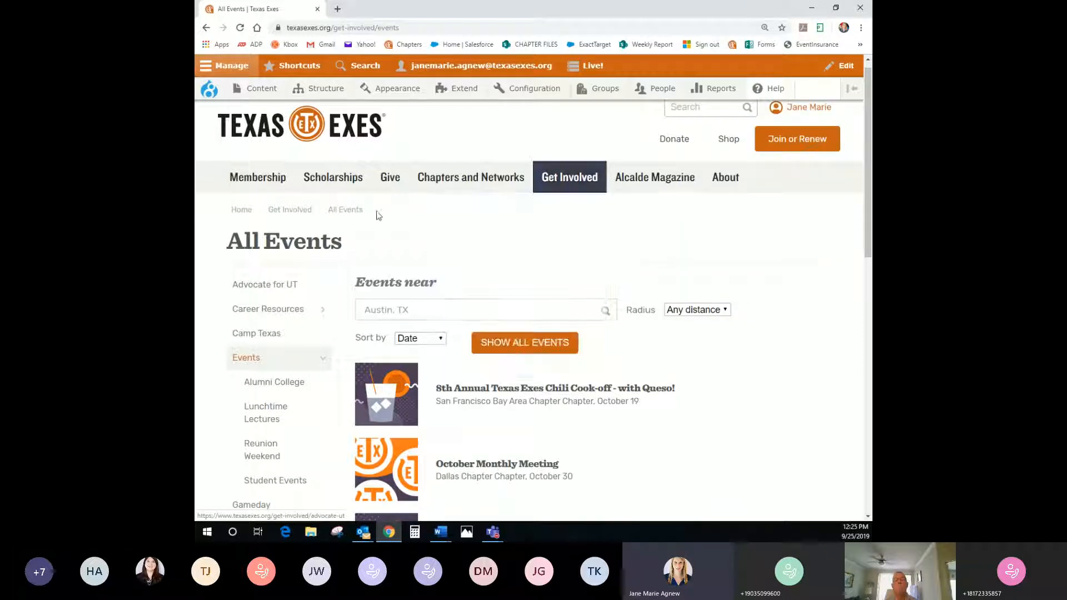
mouse_move(444, 179)
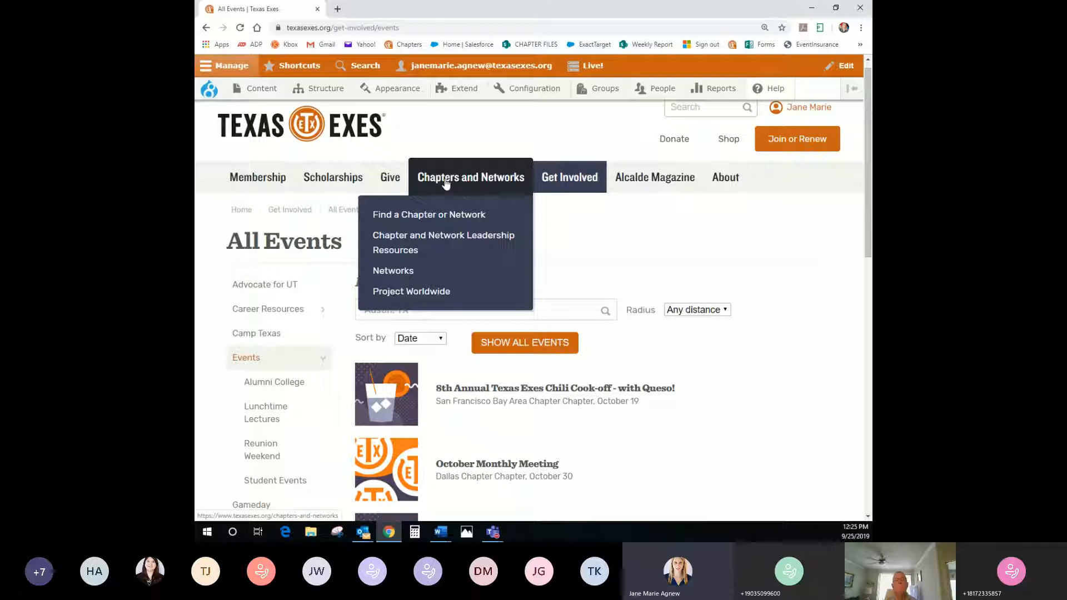
Open the Austin chapter page and find Test Austin Chapter Event - JMA 9.25 under Next Event
click(433, 219)
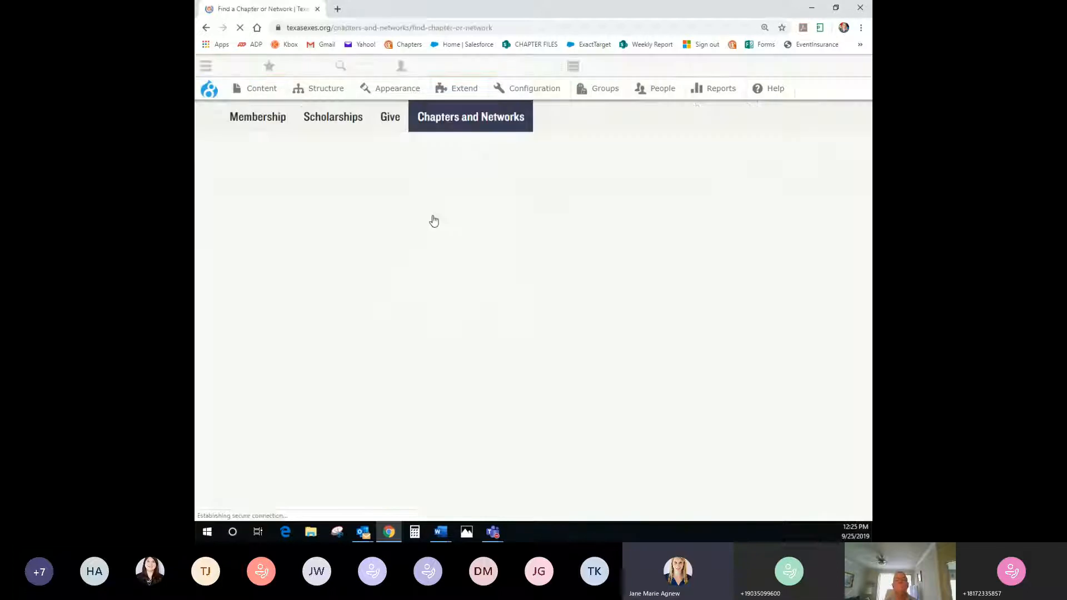
scroll(426, 297, down, 2)
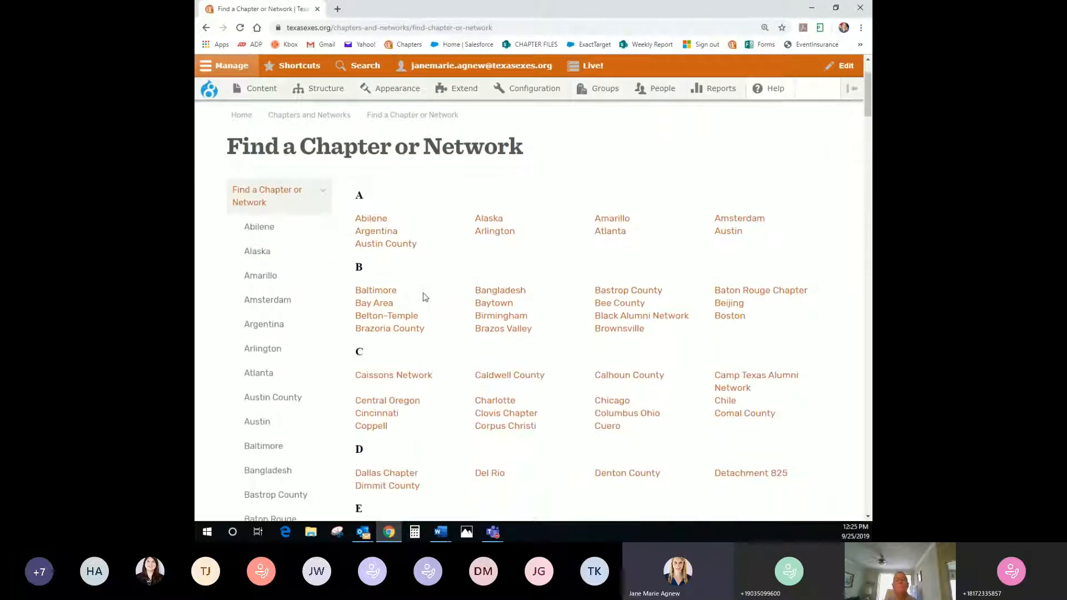
click(729, 236)
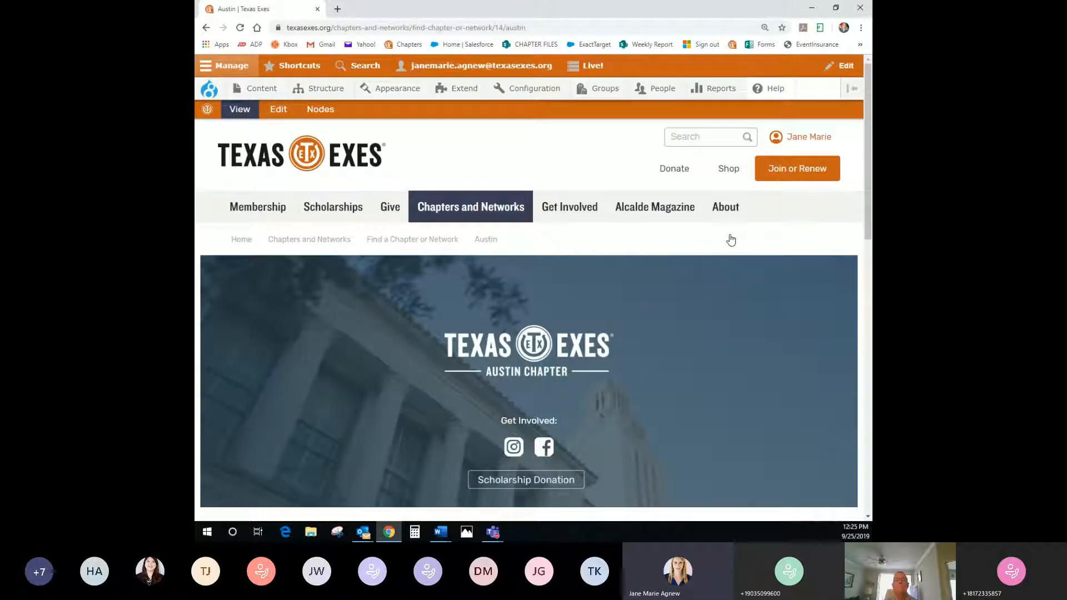
scroll(731, 240, down, 4)
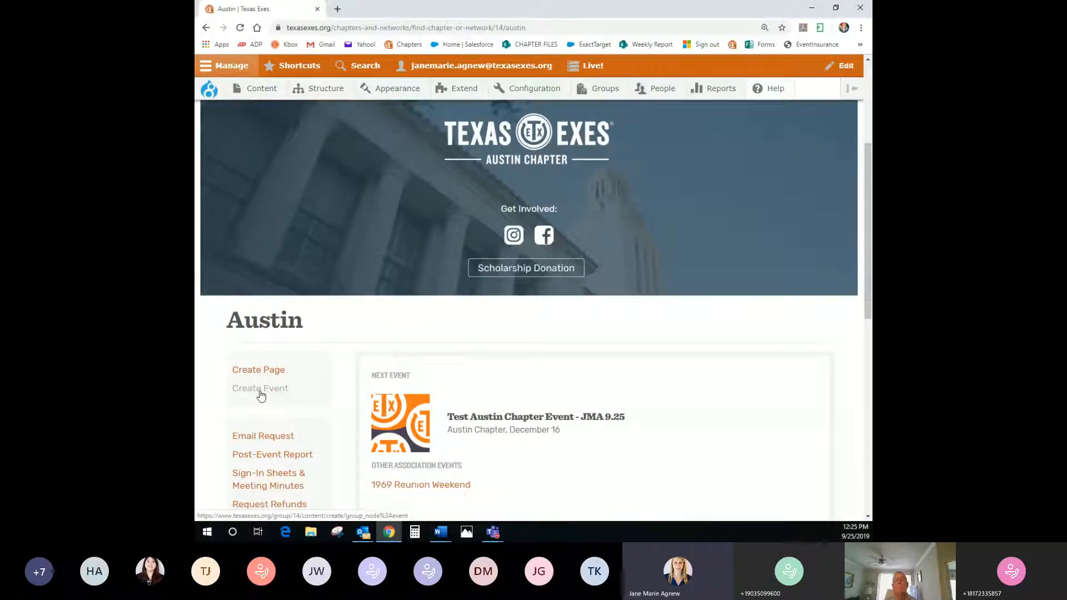
scroll(258, 394, down, 2)
scroll(257, 395, down, 1)
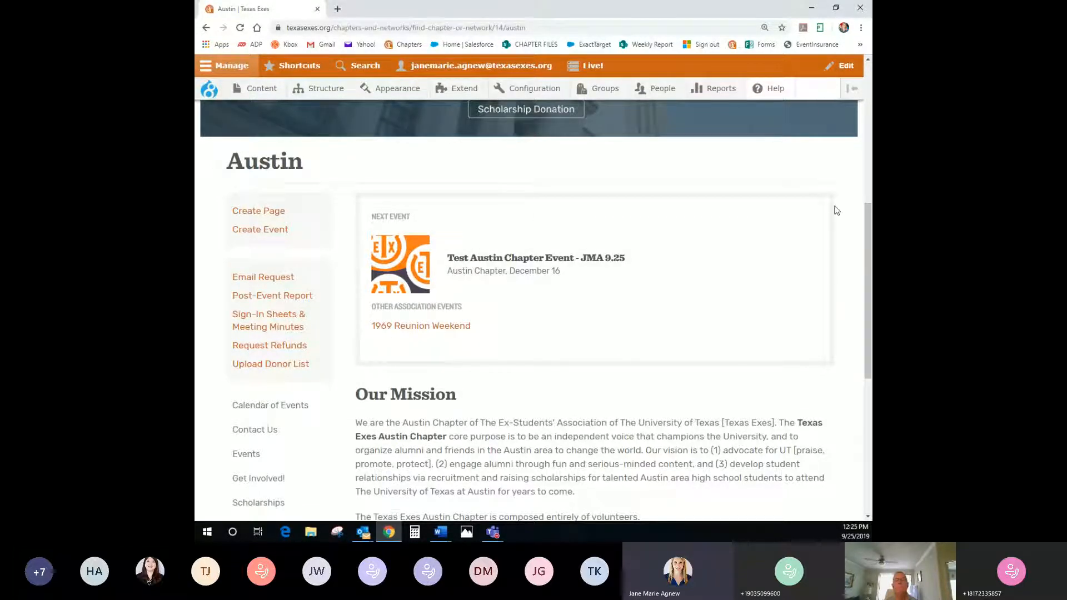
drag(371, 306, 470, 316)
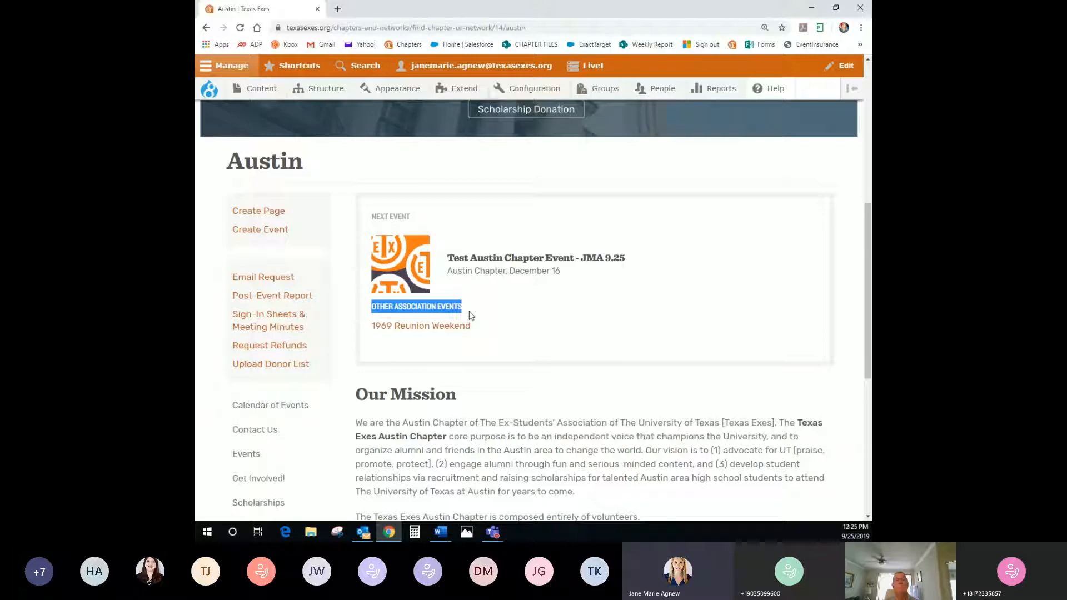
click(417, 362)
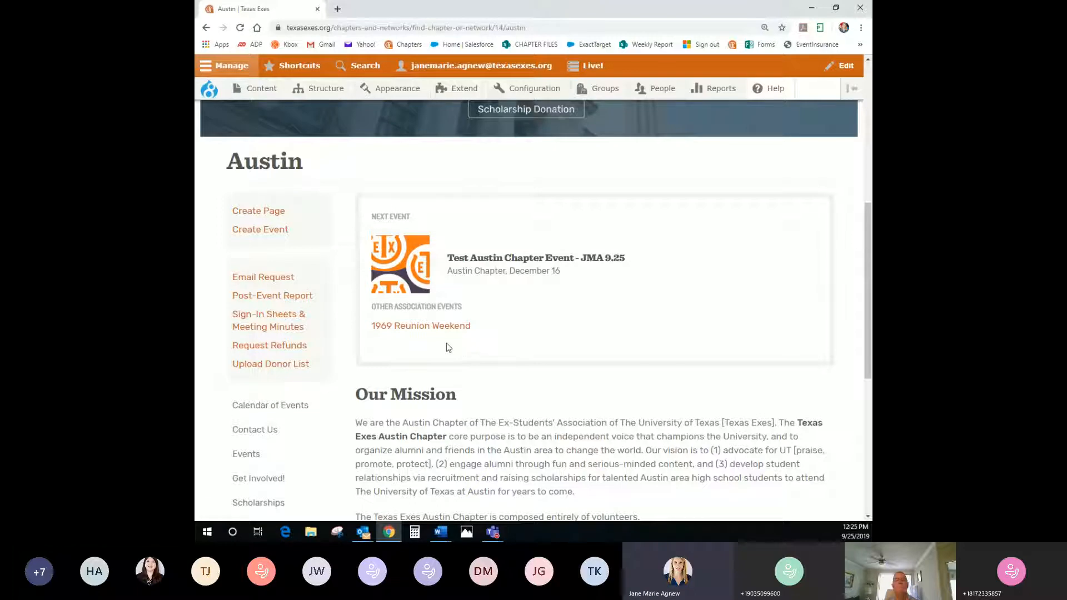
scroll(487, 351, up, 7)
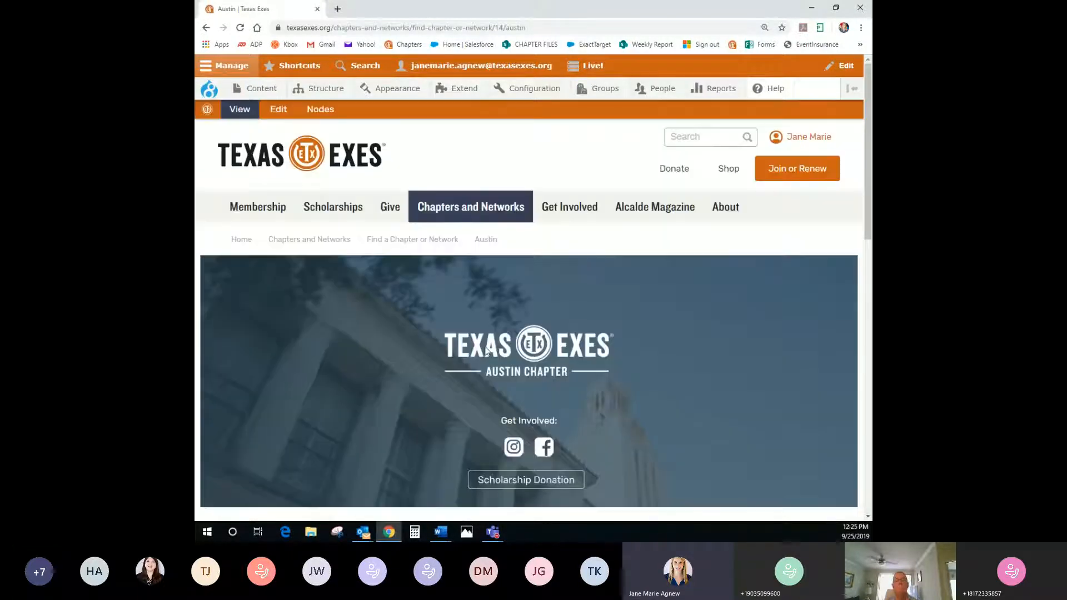
mouse_move(482, 216)
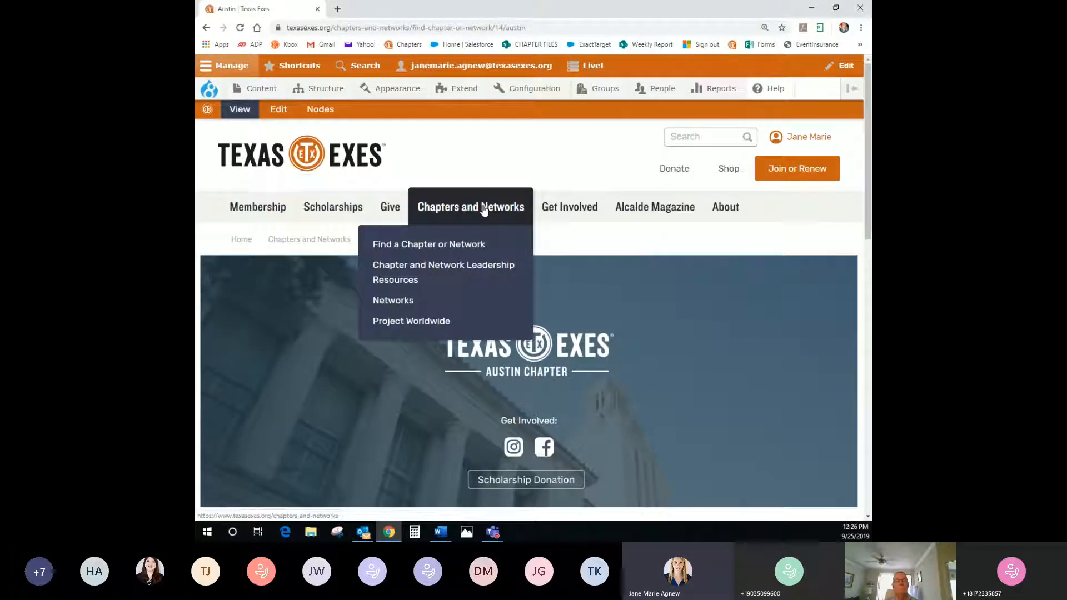
Open Chapter and Network Leadership Resources and browse its handbooks, FAQs and chartering forms
click(393, 272)
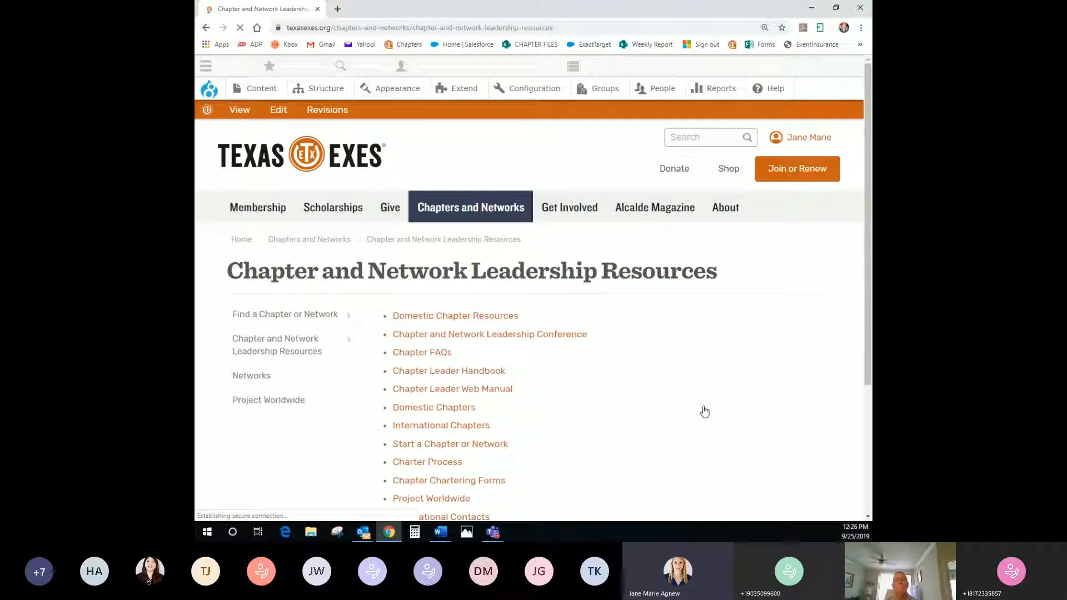
scroll(706, 393, down, 1)
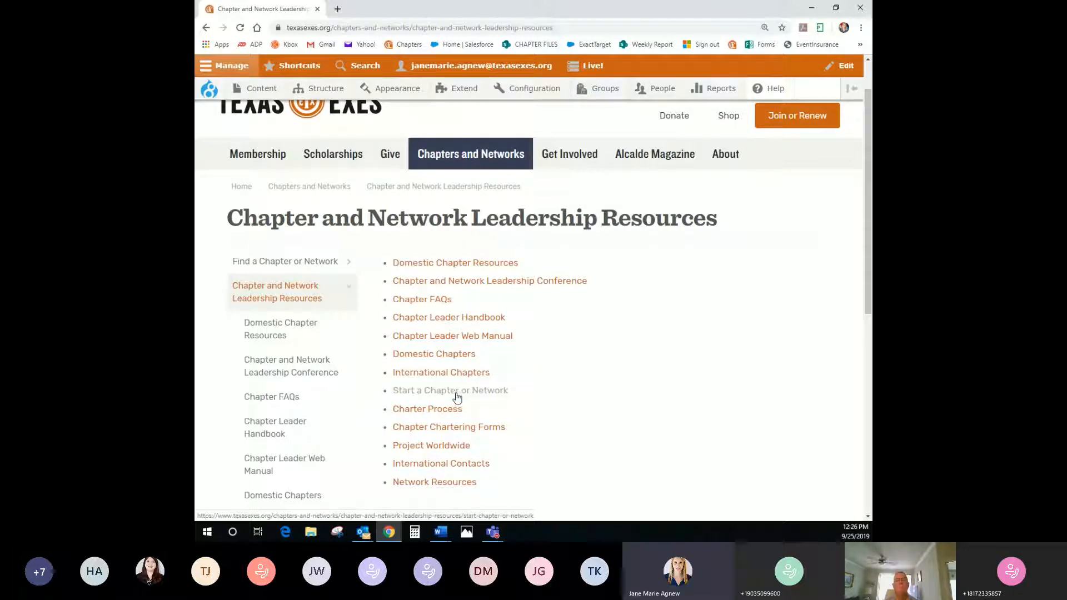
click(400, 339)
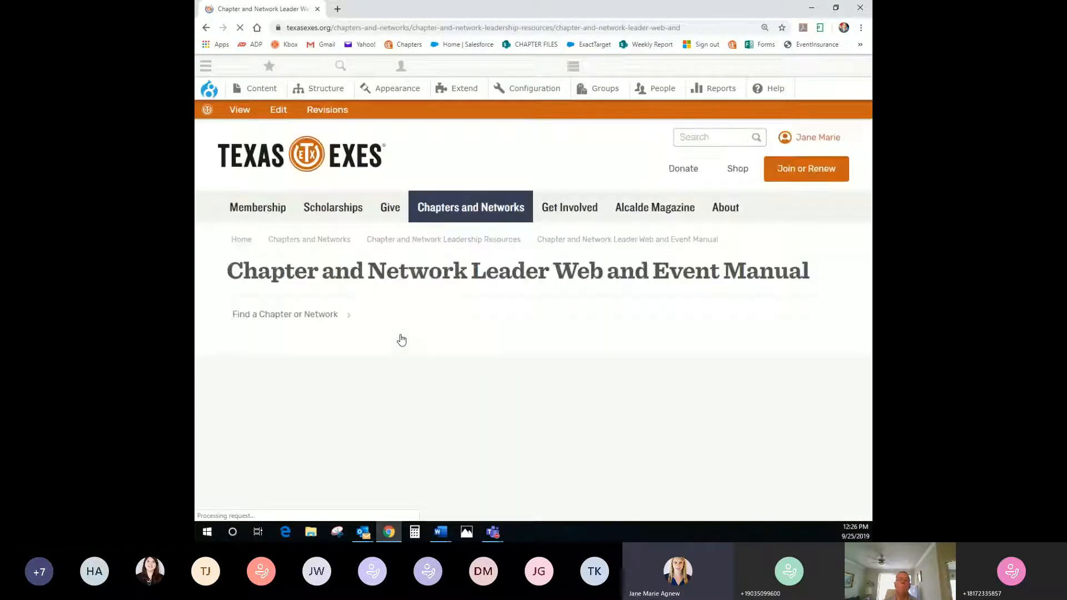
scroll(401, 340, down, 2)
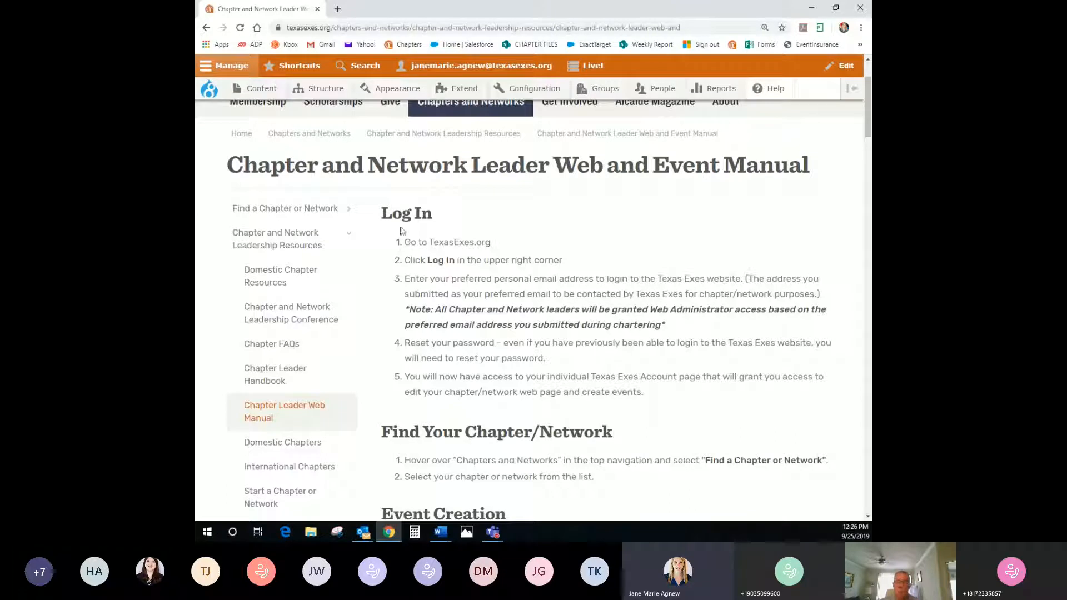
drag(381, 213, 392, 213)
click(499, 240)
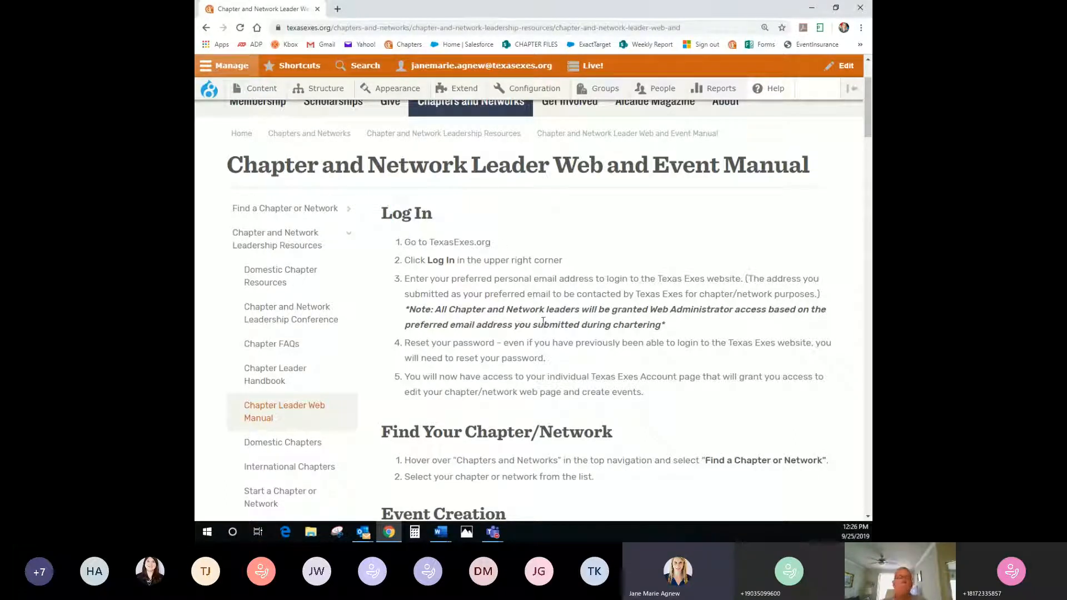
scroll(539, 316, down, 2)
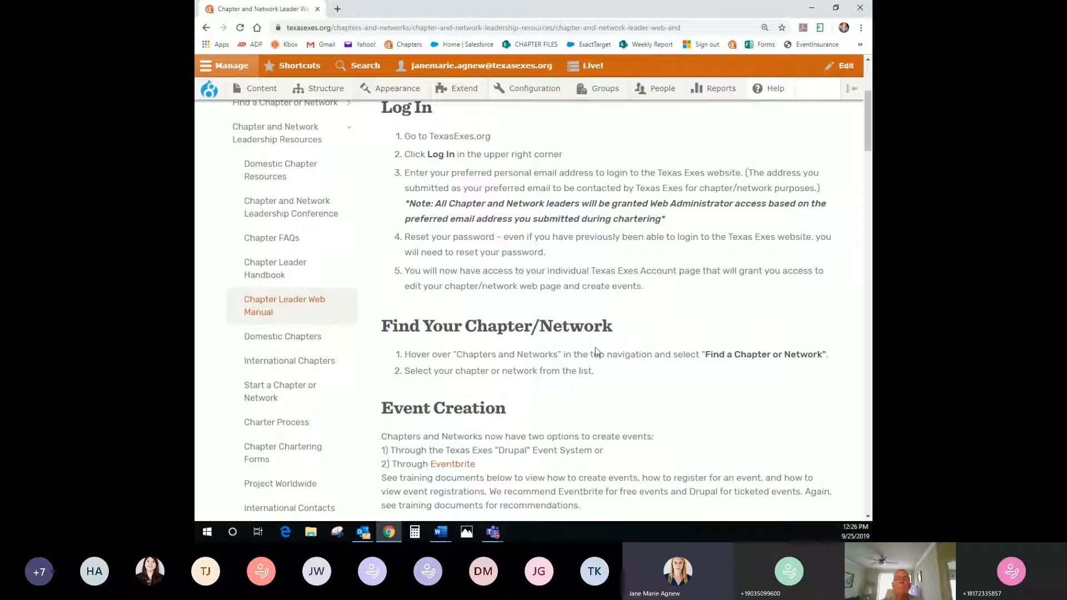
scroll(595, 351, down, 2)
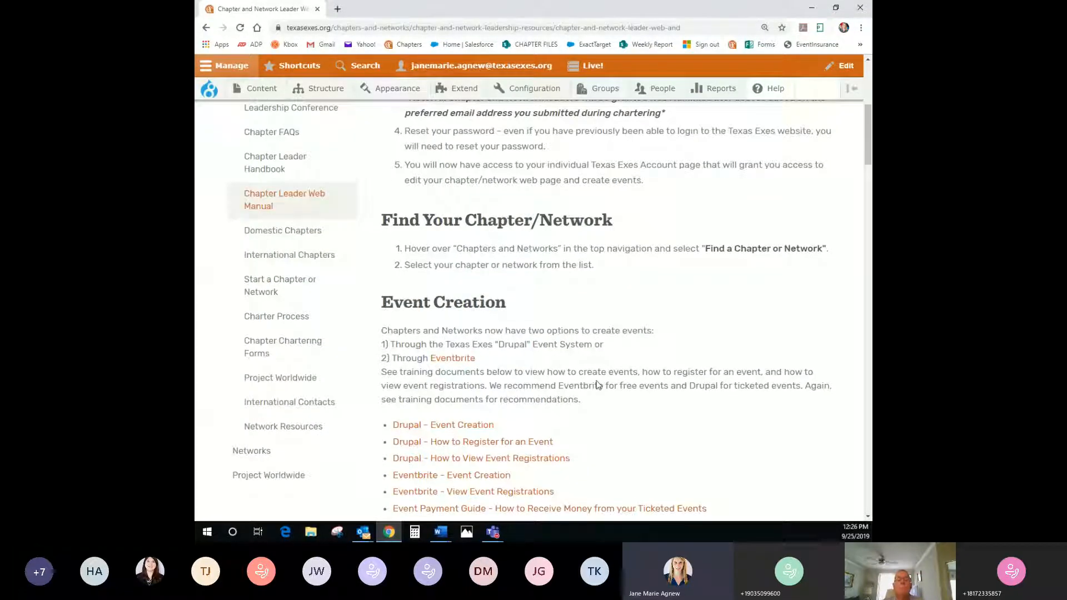
scroll(597, 385, down, 1)
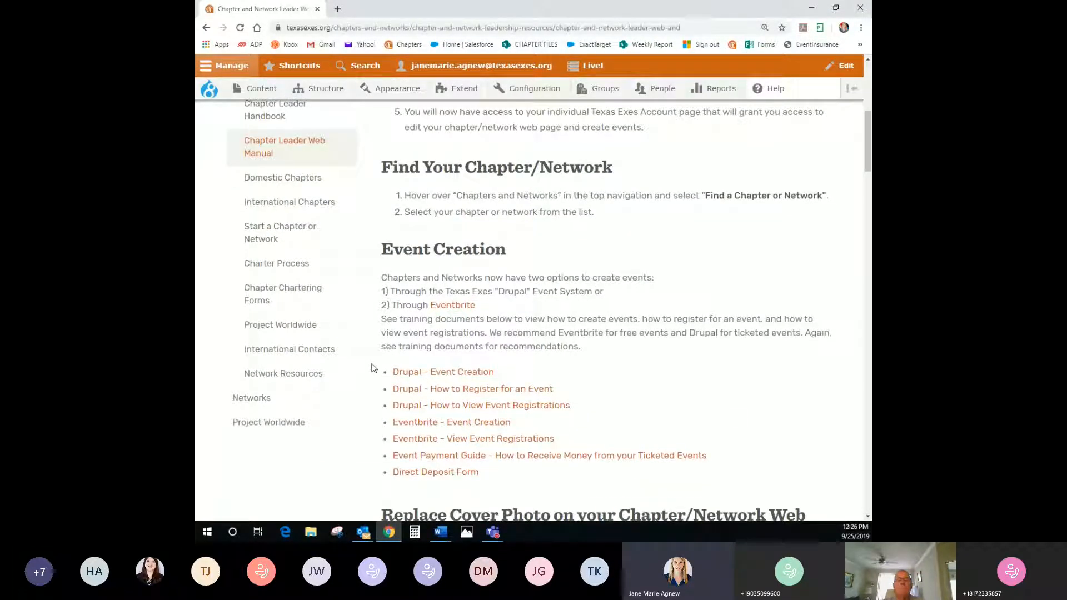
drag(373, 370, 379, 486)
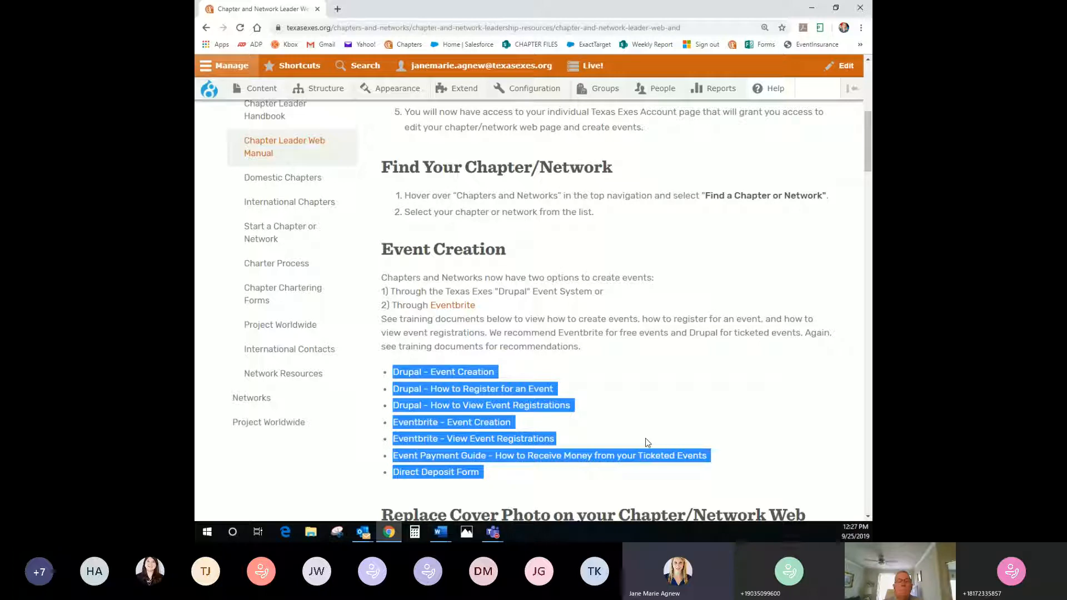
click(708, 386)
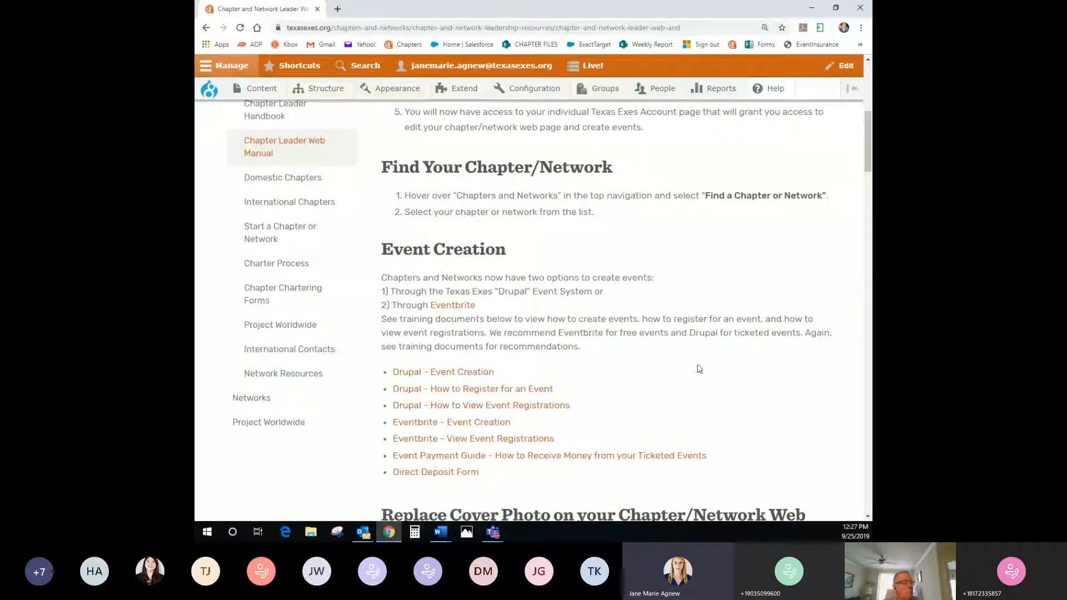
scroll(689, 371, up, 7)
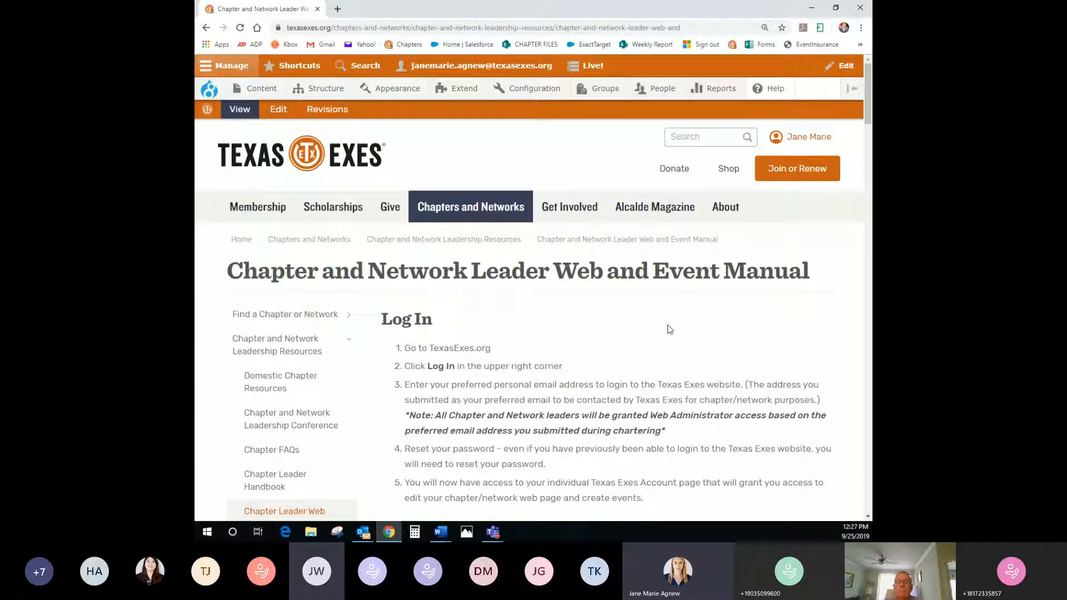
Go to the All Events list and open the Fiesta 2019 event at its bottom
mouse_move(582, 214)
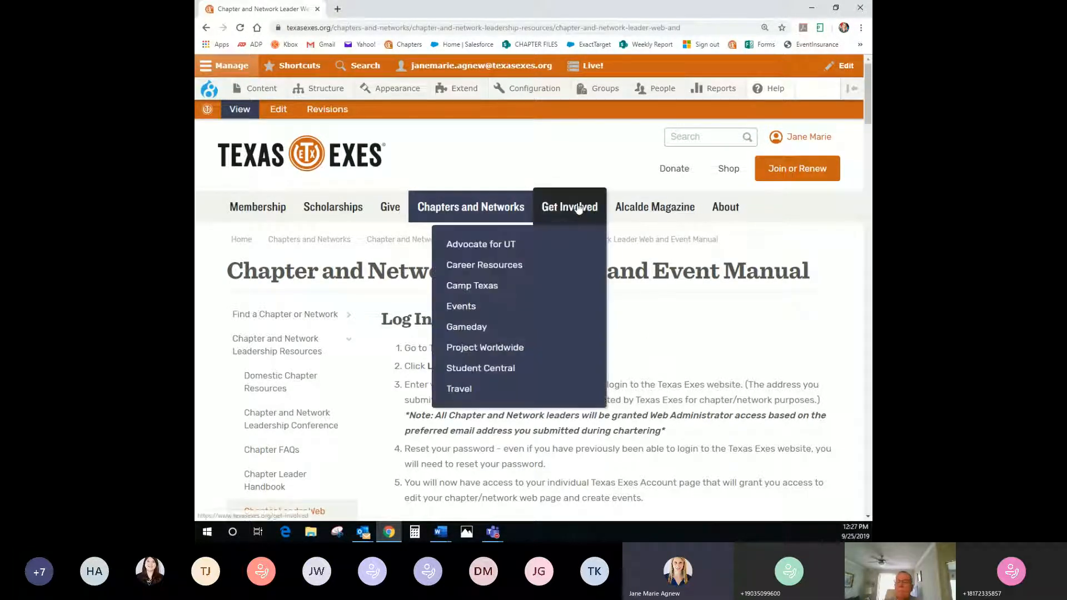
click(453, 309)
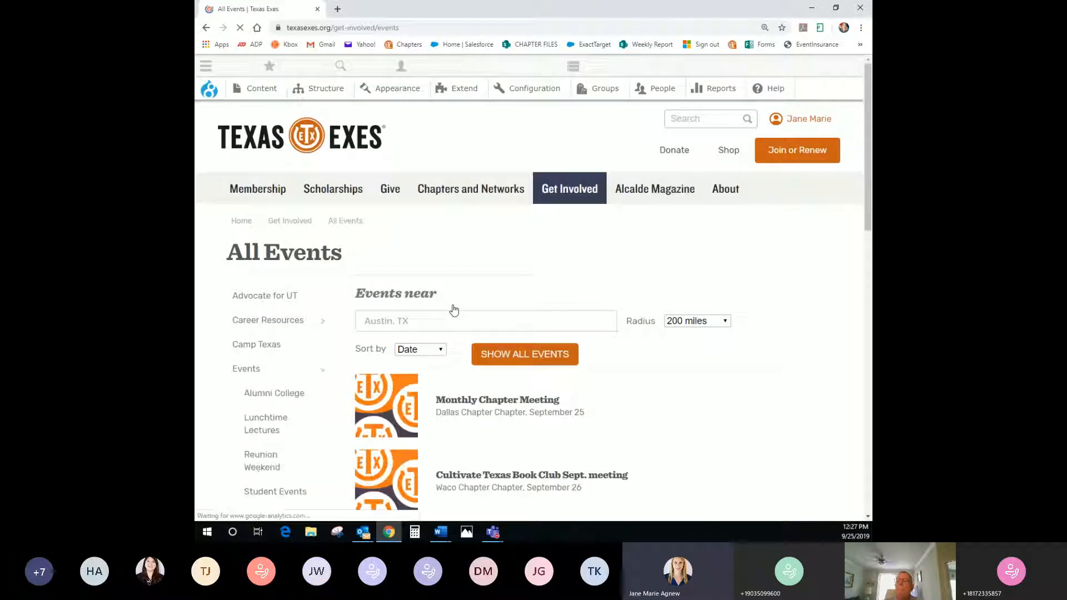
scroll(684, 381, down, 2)
scroll(684, 381, down, 5)
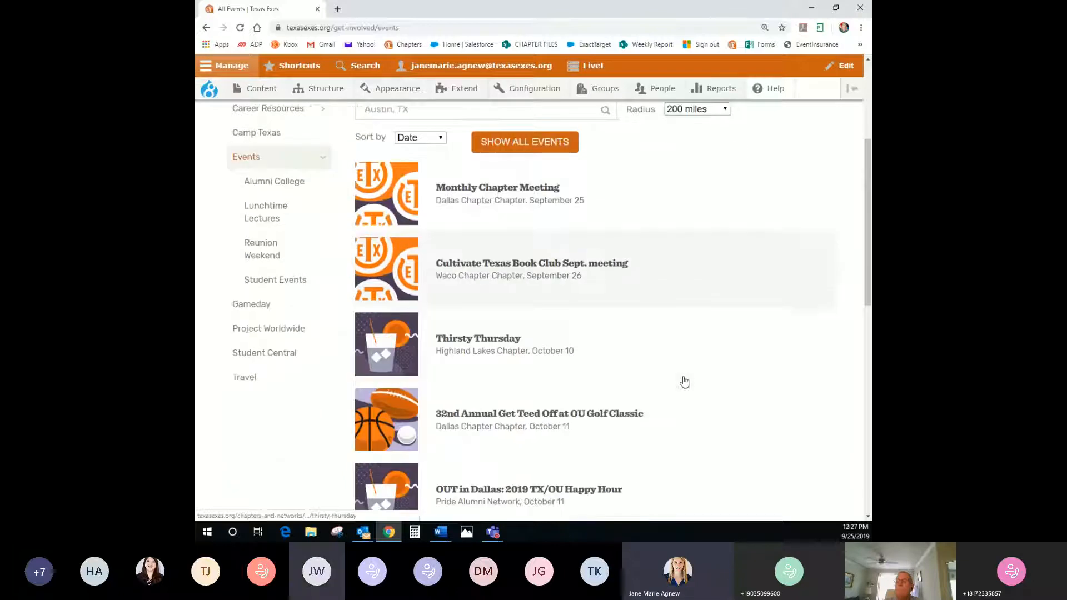
scroll(684, 381, down, 5)
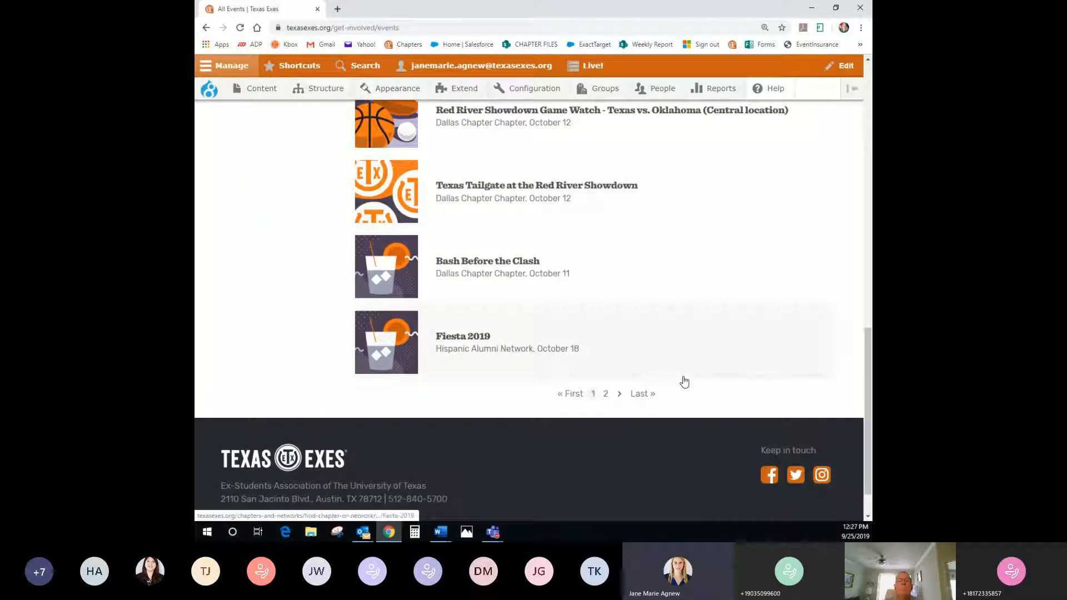
click(445, 342)
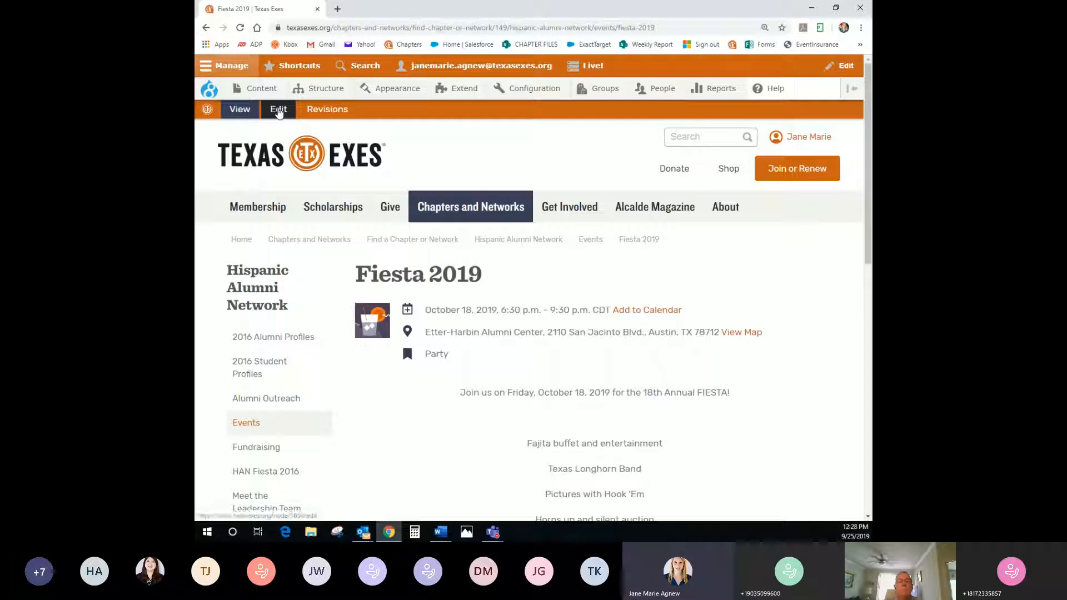
View Fiesta 2019's registrations: 57 tickets sold, $9,202.38 earned, 74 expected attendees
click(278, 110)
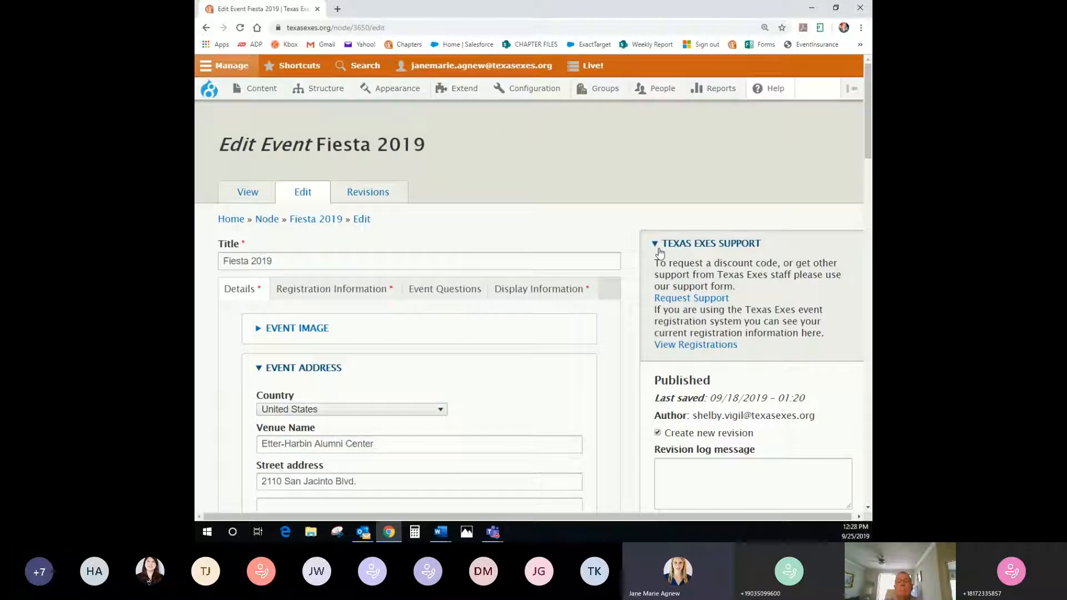
click(701, 349)
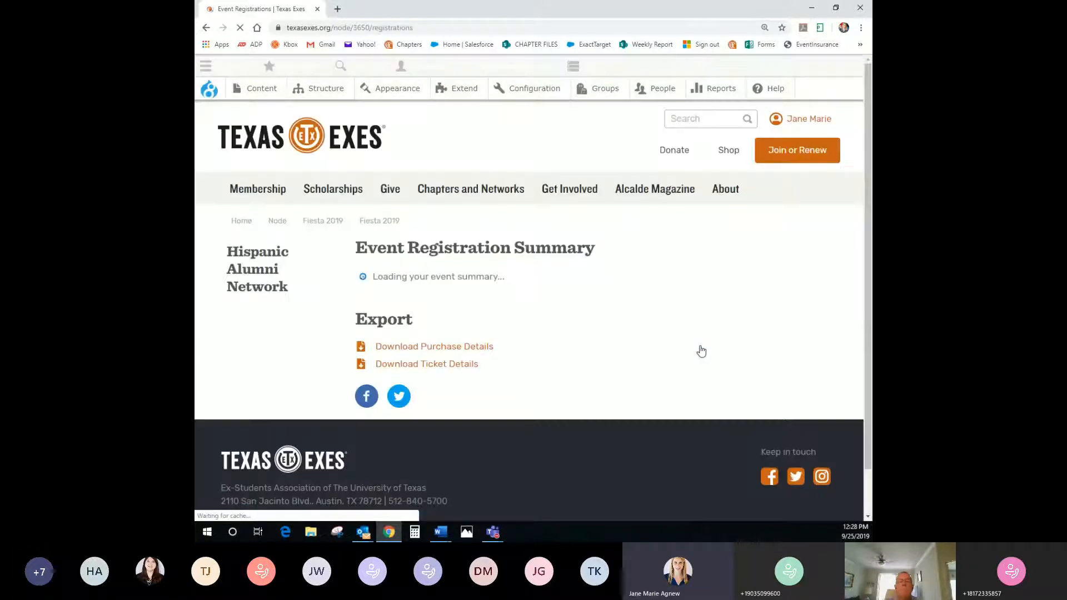
scroll(701, 350, down, 2)
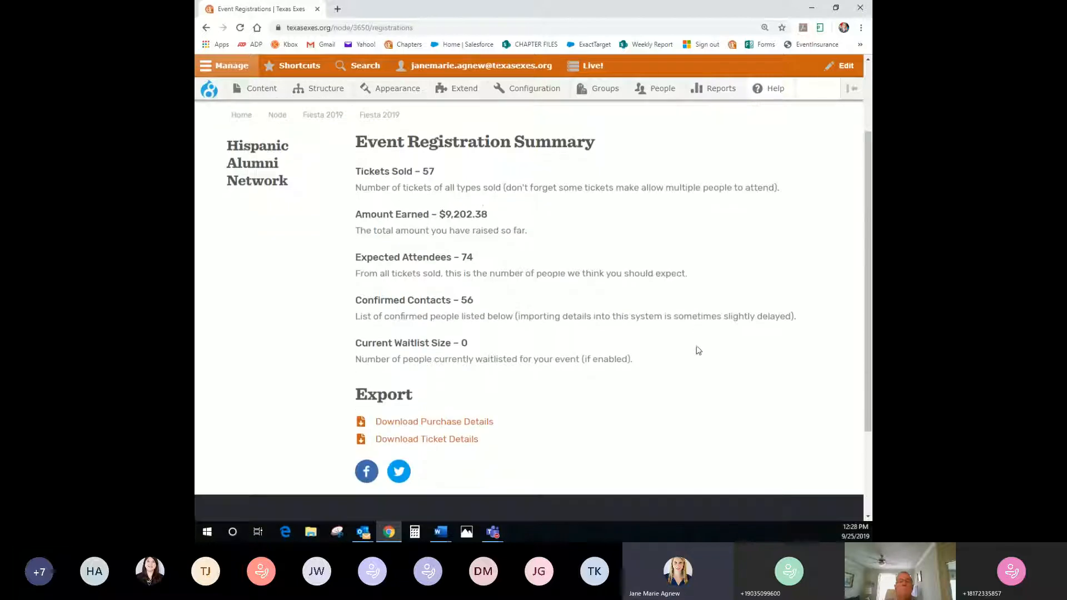
scroll(381, 259, down, 1)
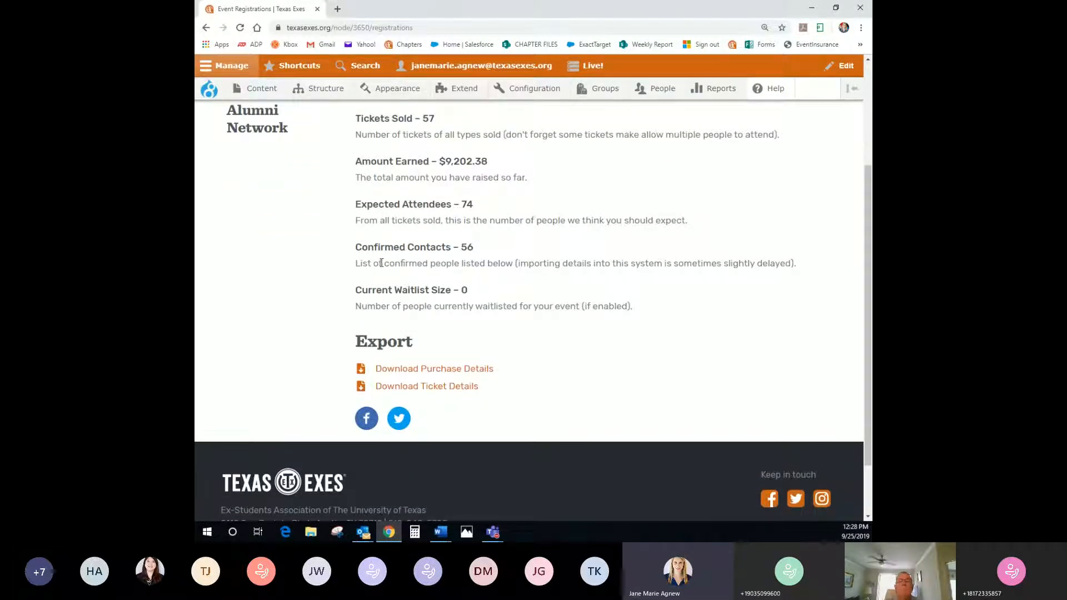
scroll(508, 337, down, 1)
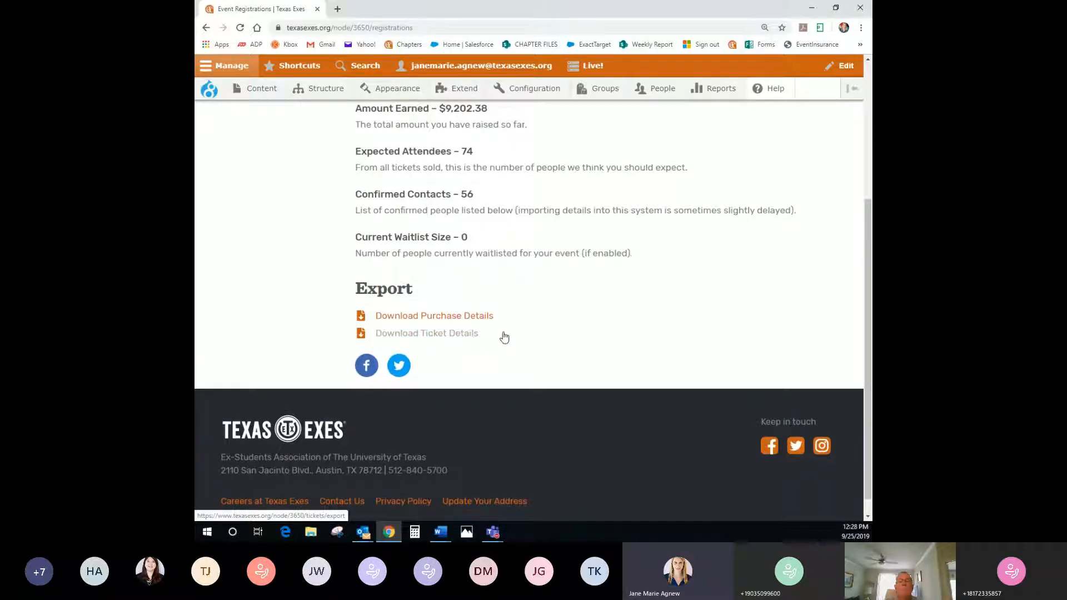
Download the Fiesta 2019 purchase details CSV and open it in Excel
scroll(415, 318, down, 1)
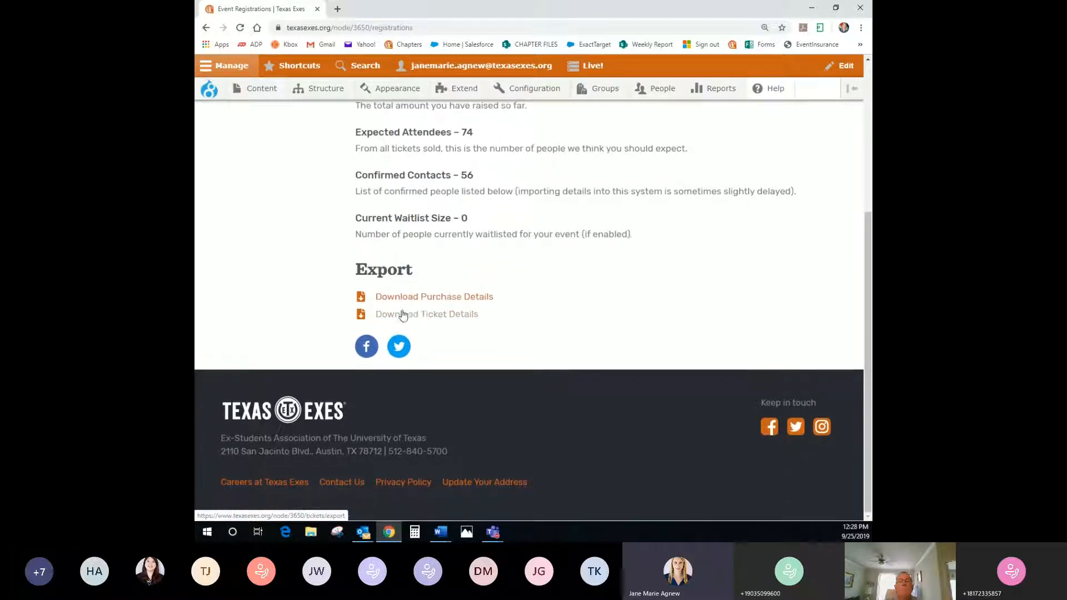
click(437, 303)
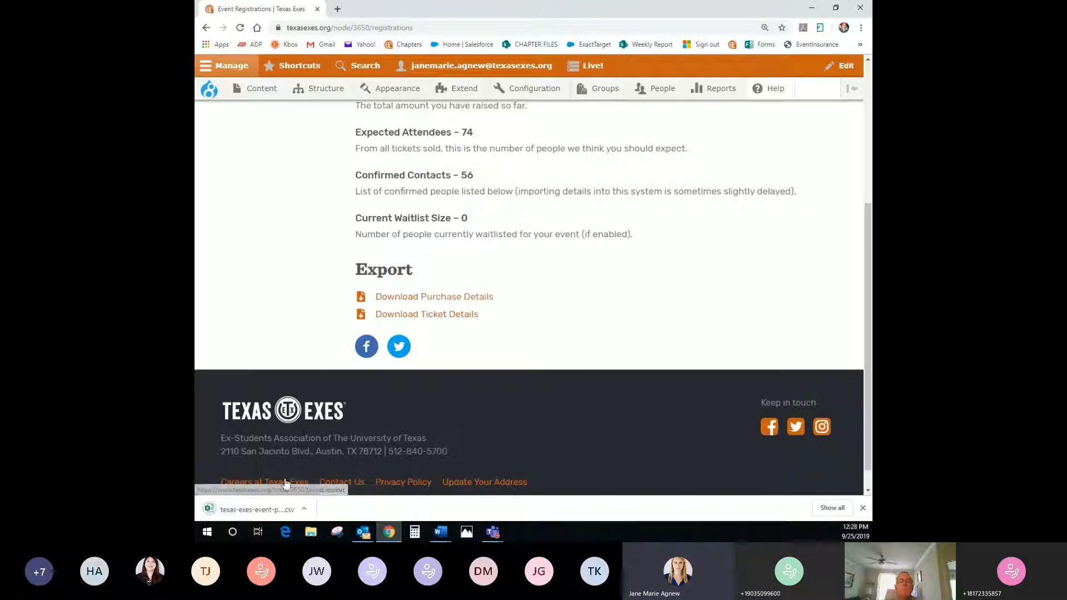
click(277, 512)
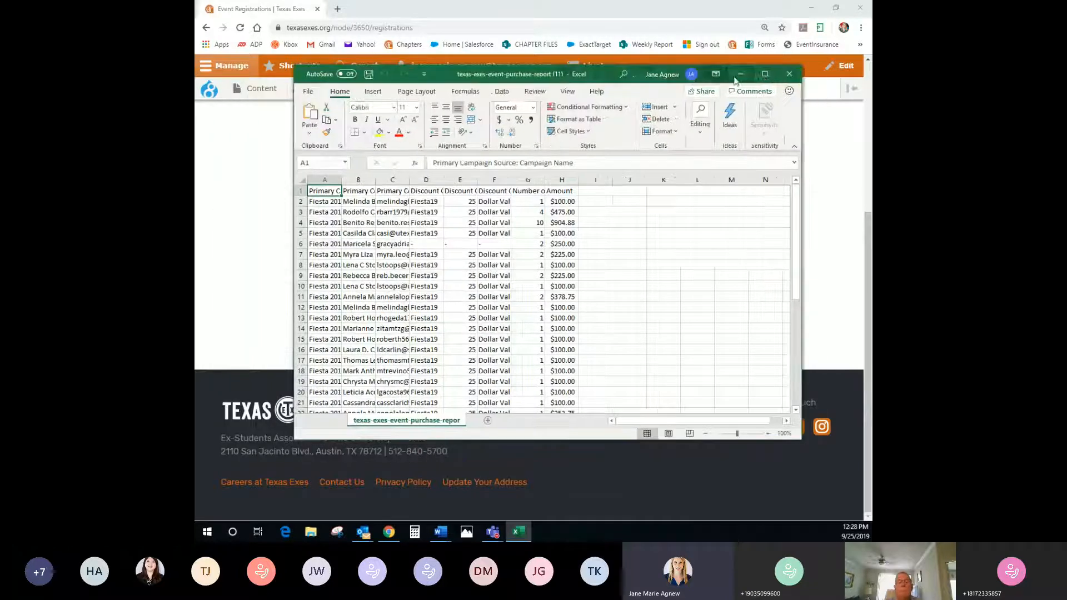
Maximize the purchase report and widen columns A, B and D to show names and codes
click(765, 76)
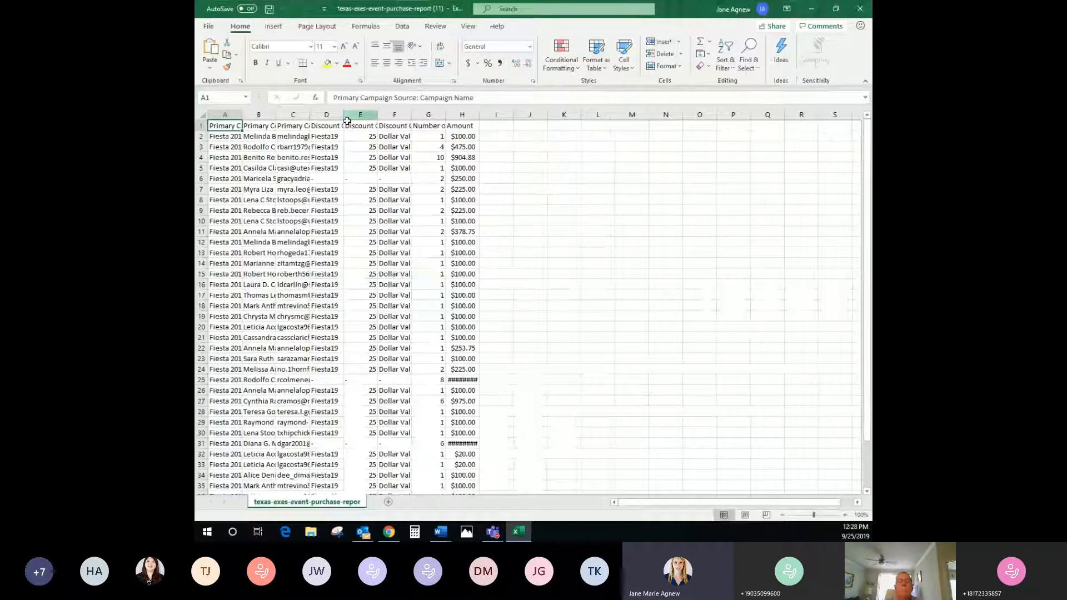
drag(276, 117, 312, 117)
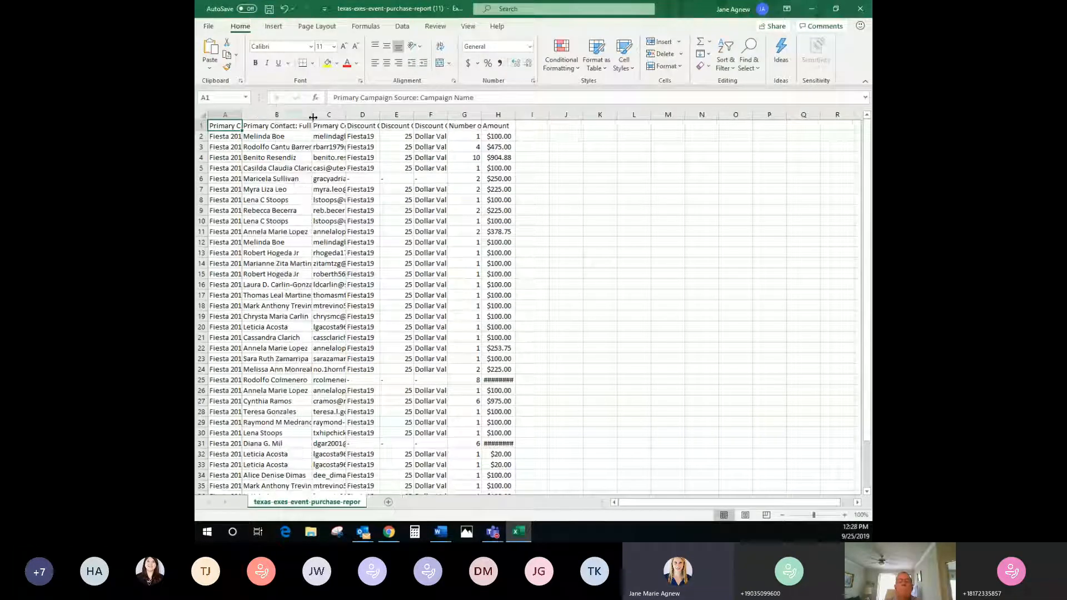
click(238, 115)
drag(239, 115, 296, 117)
click(246, 114)
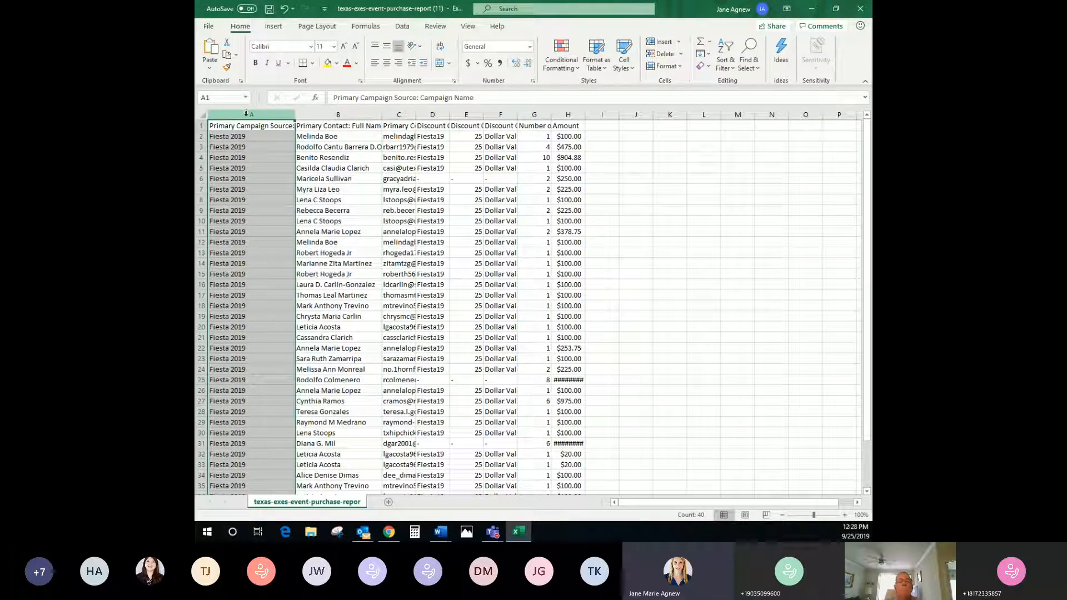
click(366, 111)
drag(363, 112, 396, 116)
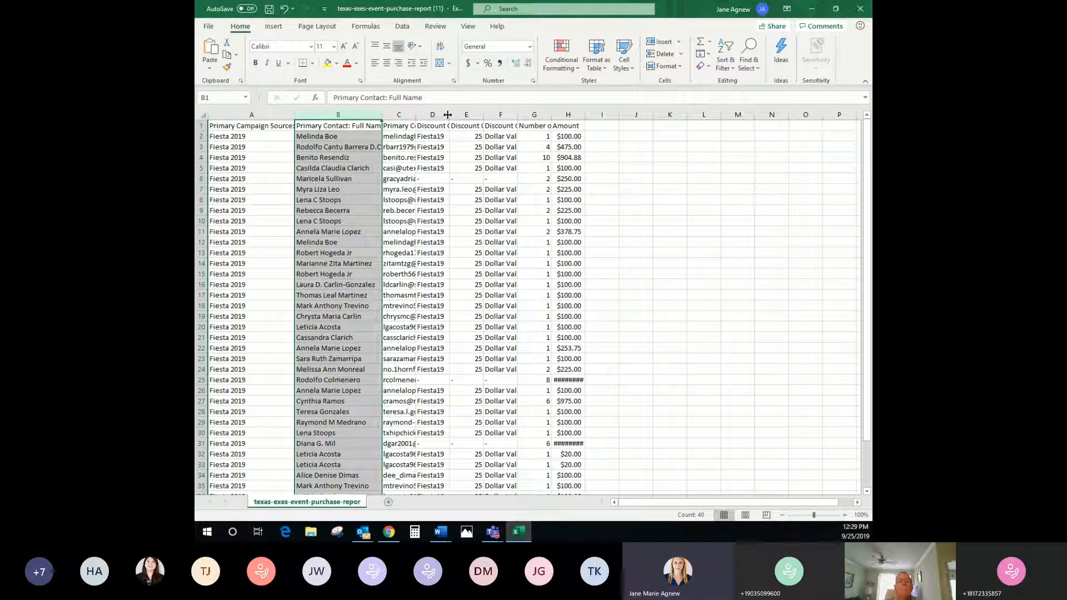
drag(449, 114, 469, 114)
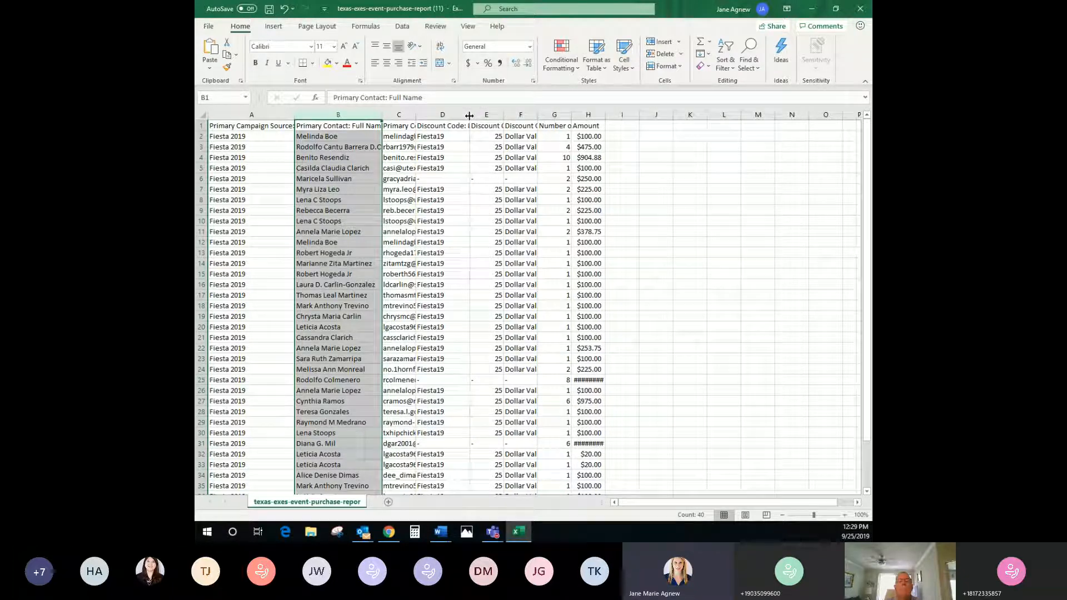
Select the Discount, Number of Tickets and Amount columns to read totals 74 and 9202.38
click(407, 115)
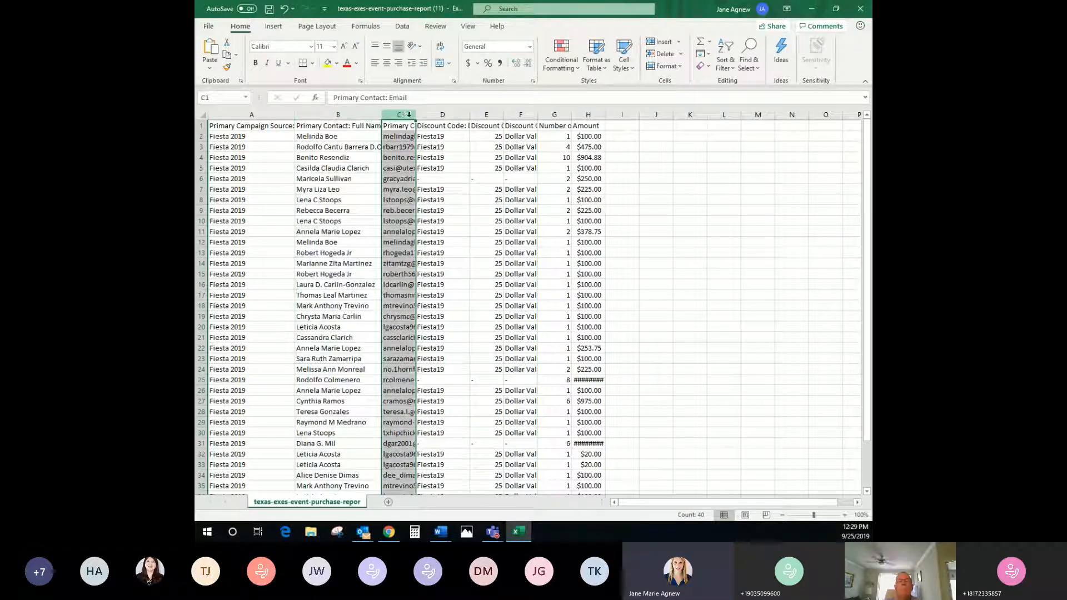
click(494, 114)
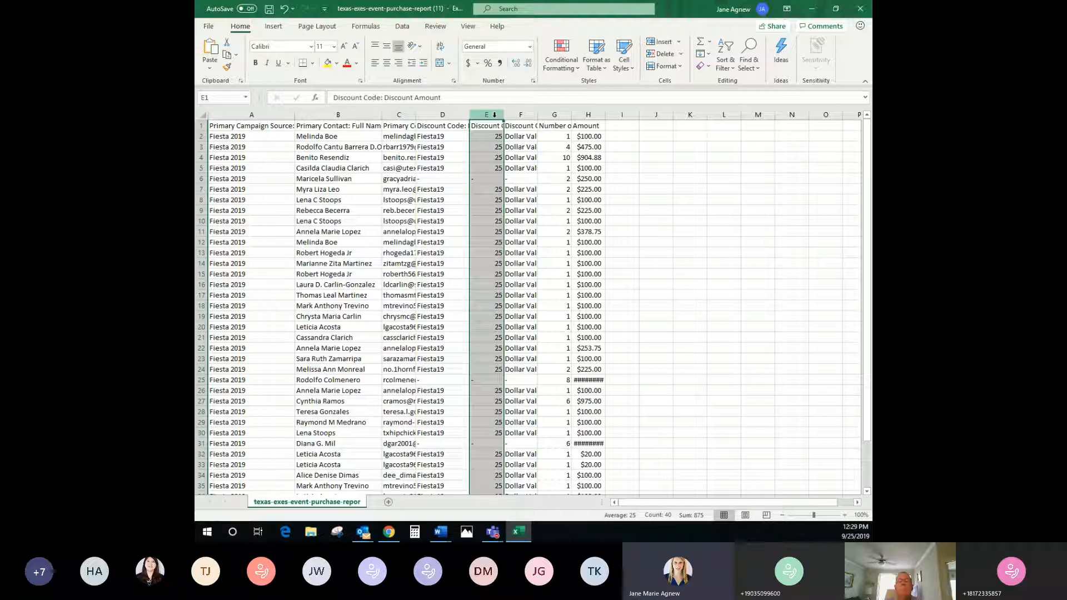
click(554, 115)
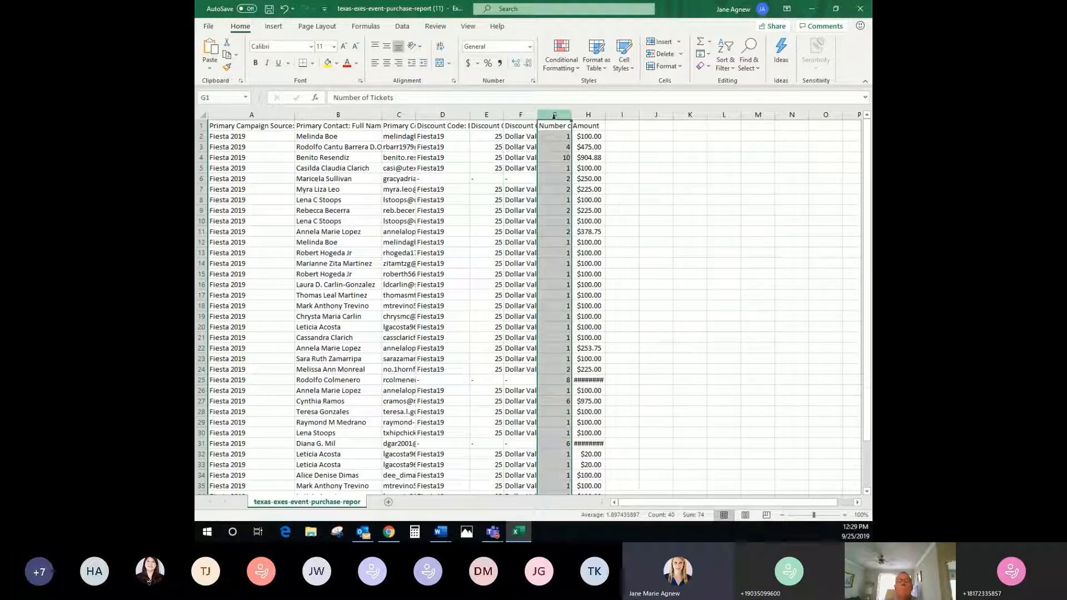
click(588, 115)
scroll(541, 291, down, 5)
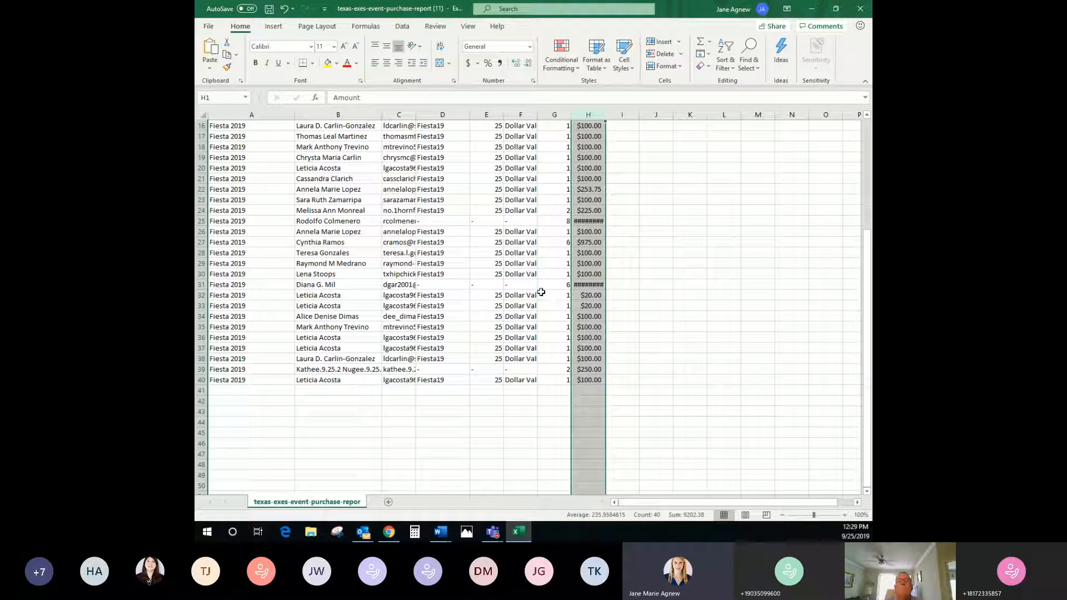
scroll(408, 333, up, 5)
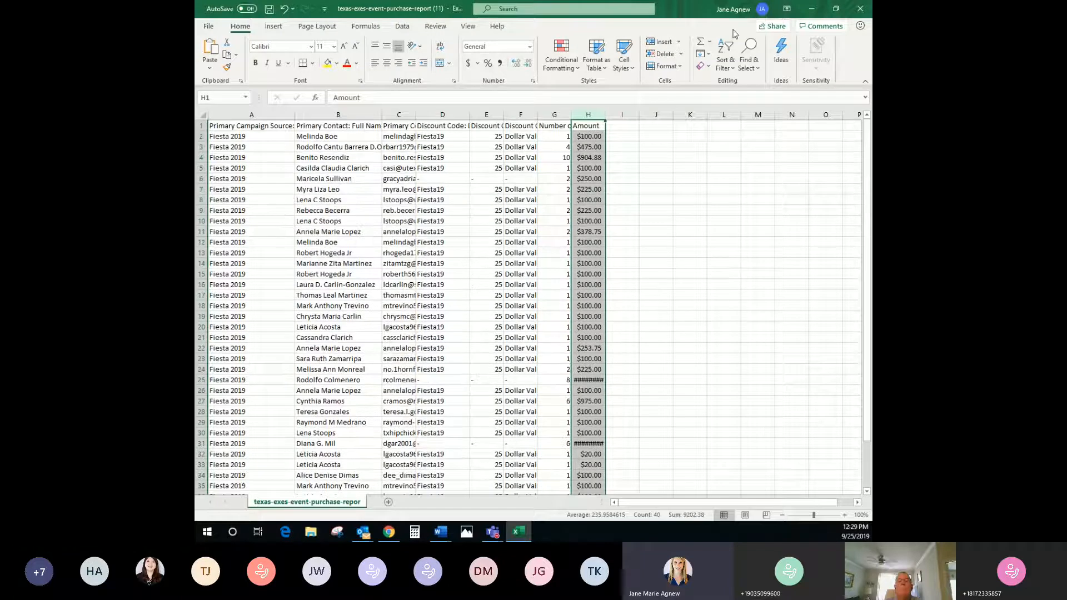
Close the purchase report without saving and open the downloaded ticket details CSV
click(870, 4)
click(529, 279)
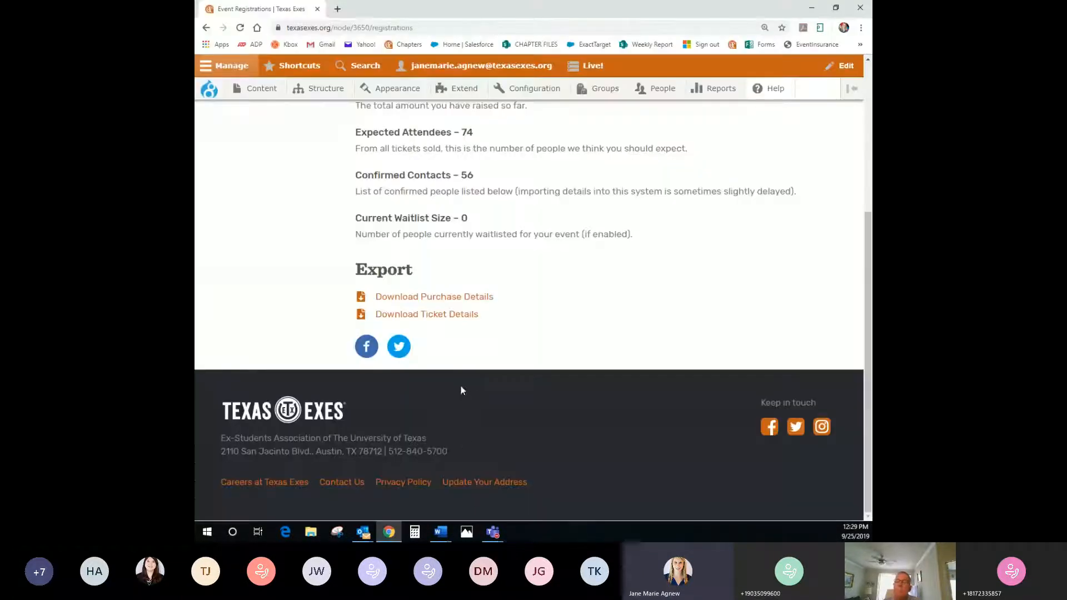
click(459, 316)
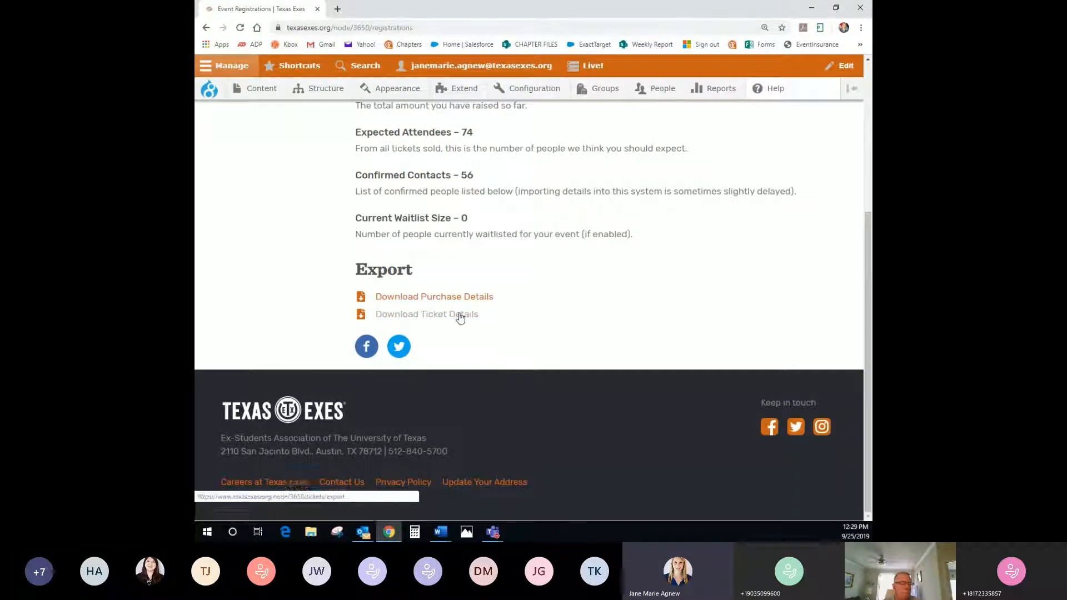
click(266, 510)
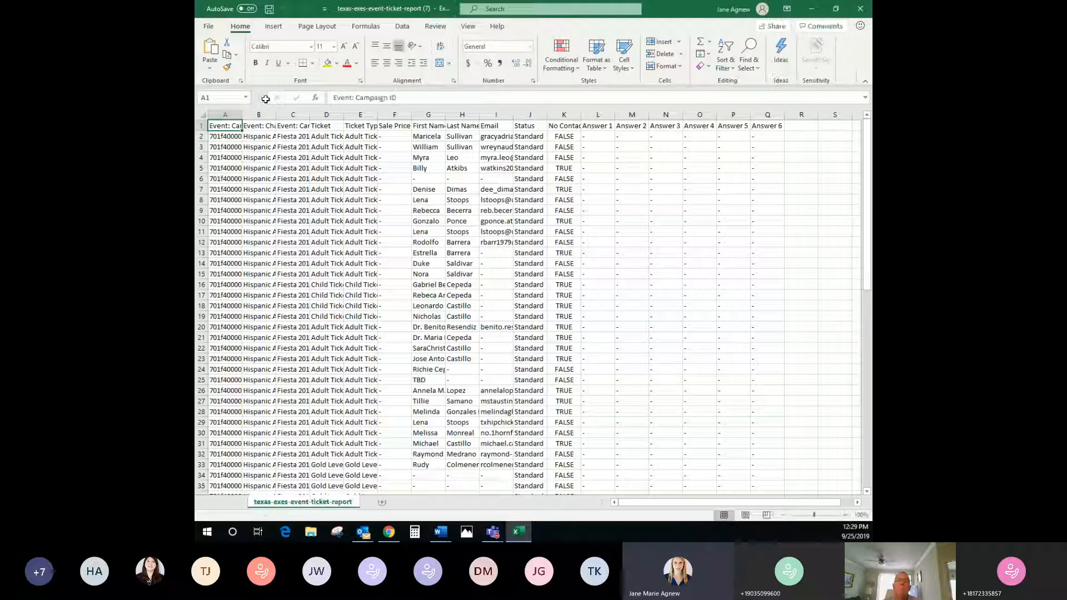
Widen the chapter and ticket type columns and check the chapter and event names in B2 and C2
drag(277, 114, 324, 114)
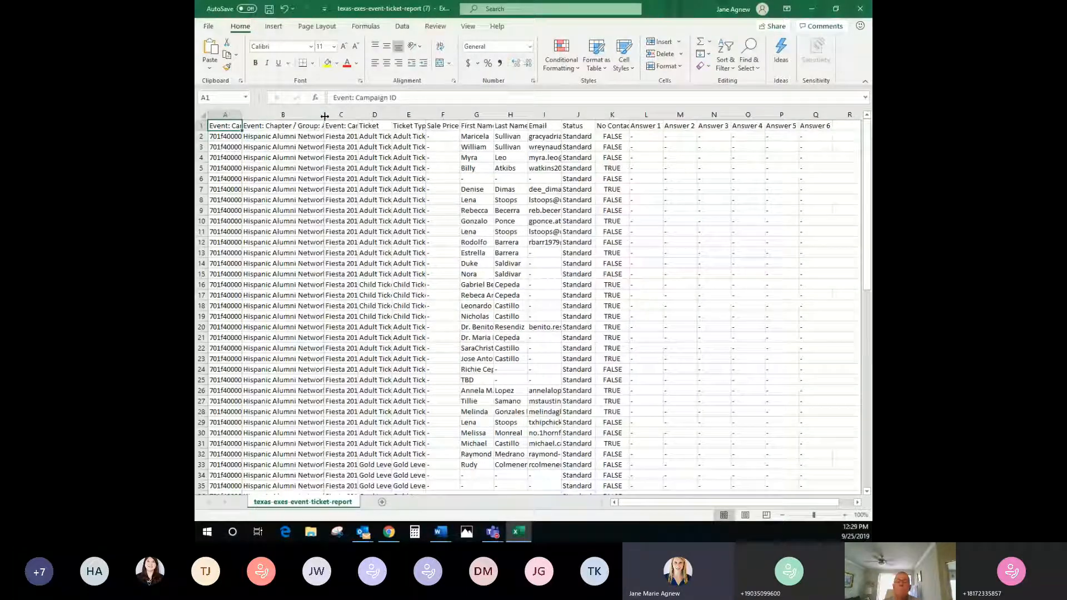
click(260, 139)
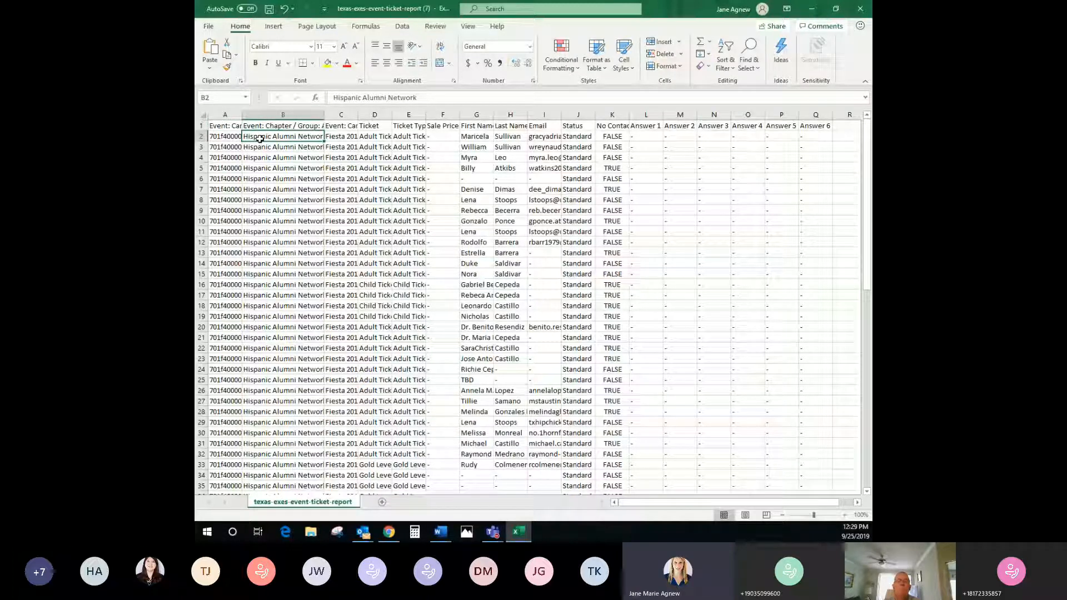
double_click(340, 136)
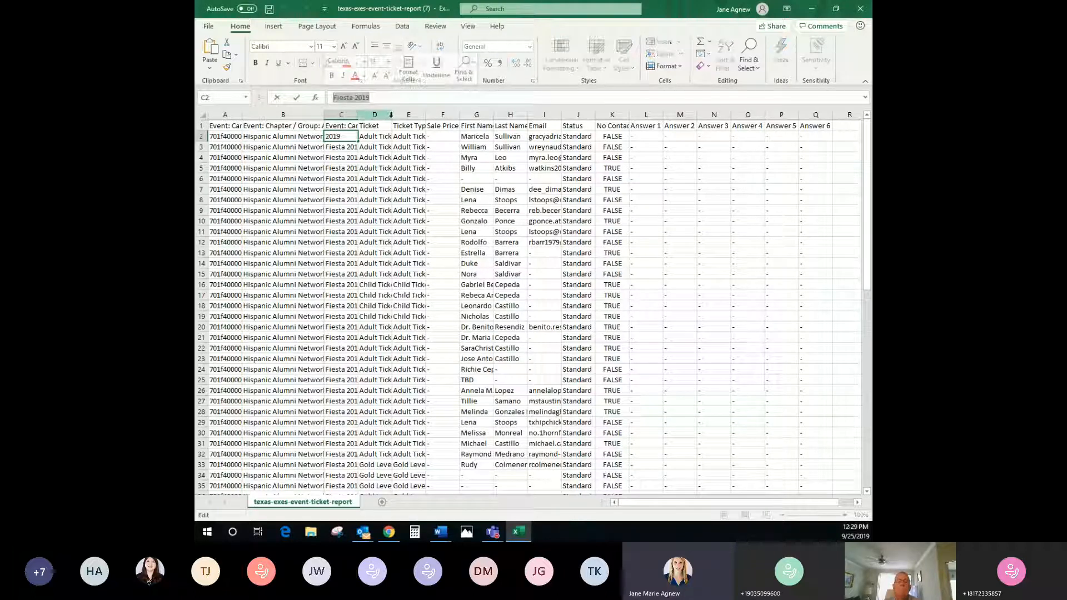
click(393, 115)
drag(392, 115, 465, 118)
Inspect the Gold Level Sponsorship and Child Ticket entries and cells L2:Q3, then close unsaved
scroll(372, 198, down, 1)
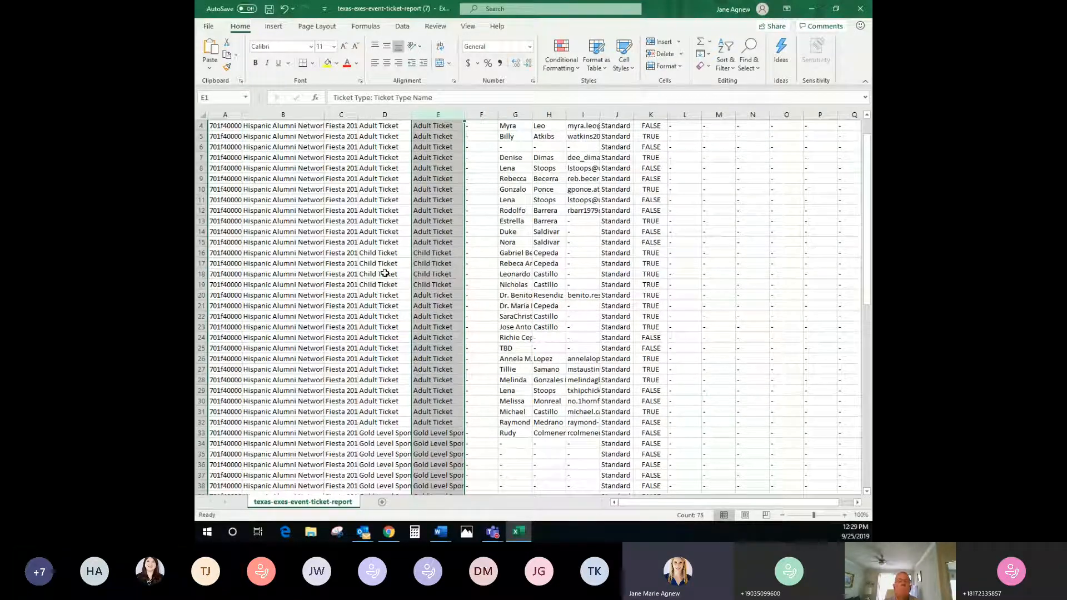
scroll(369, 368, down, 2)
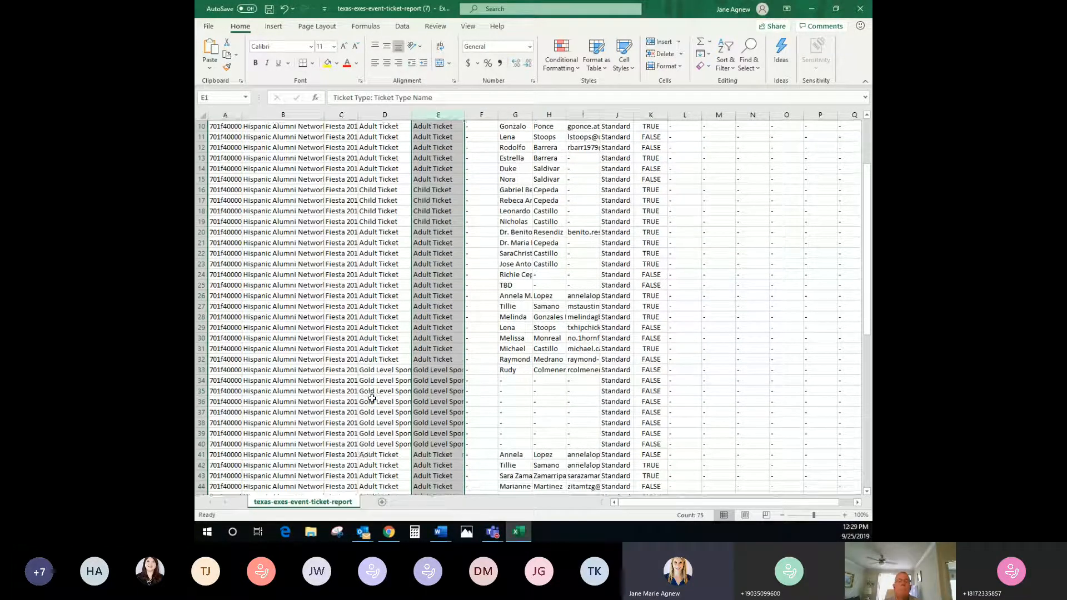
click(367, 369)
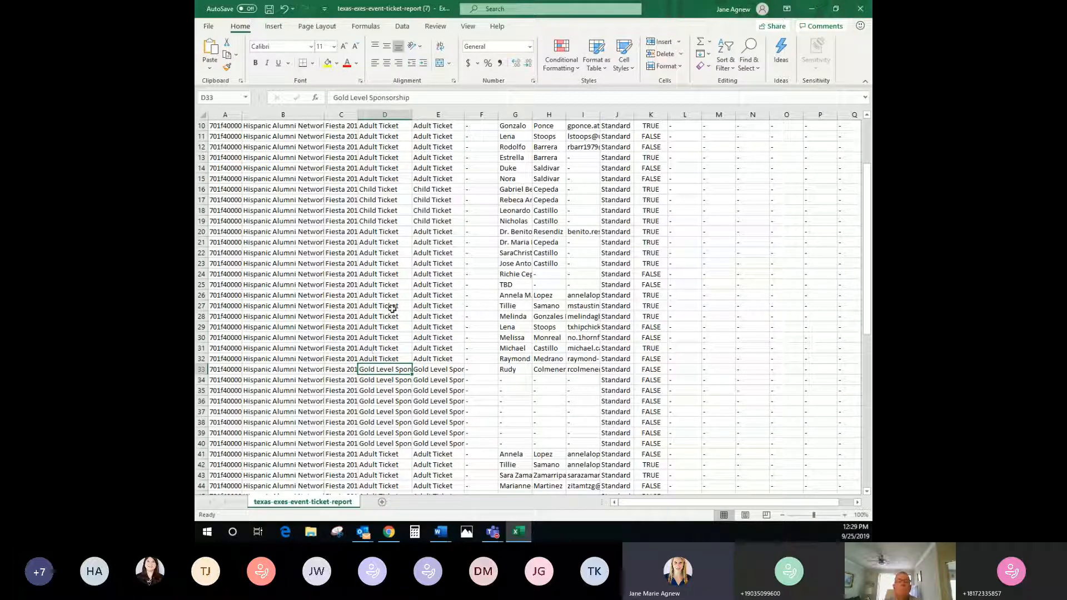
click(390, 221)
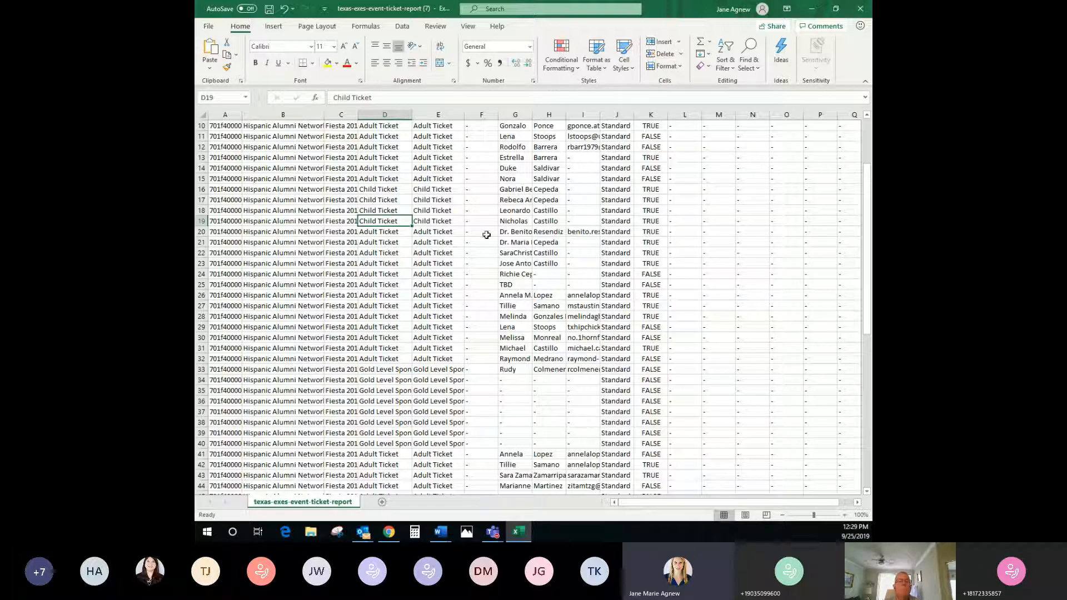
scroll(486, 235, up, 3)
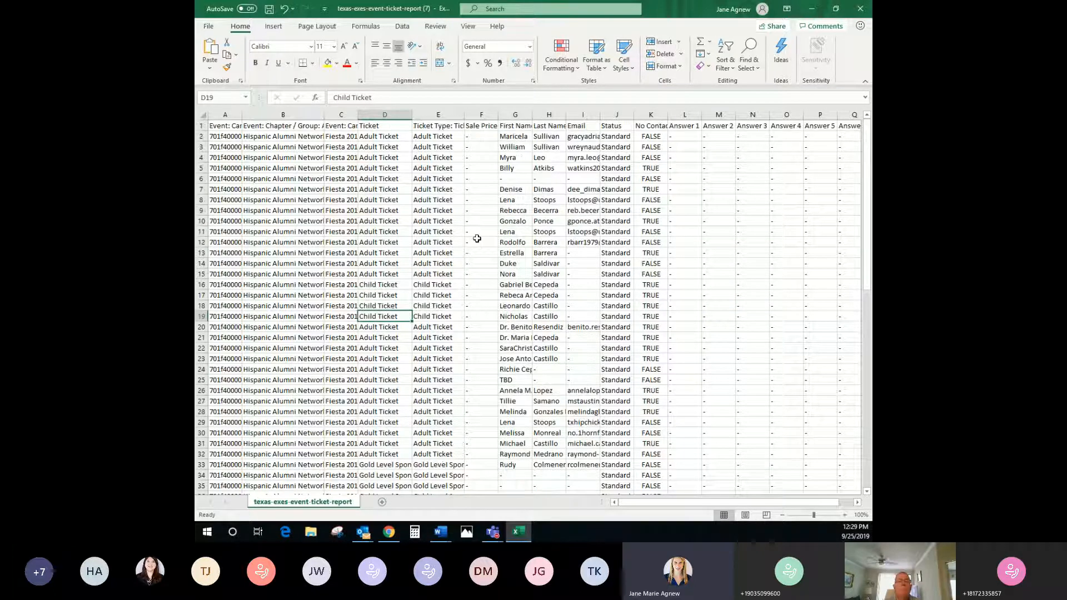
click(513, 137)
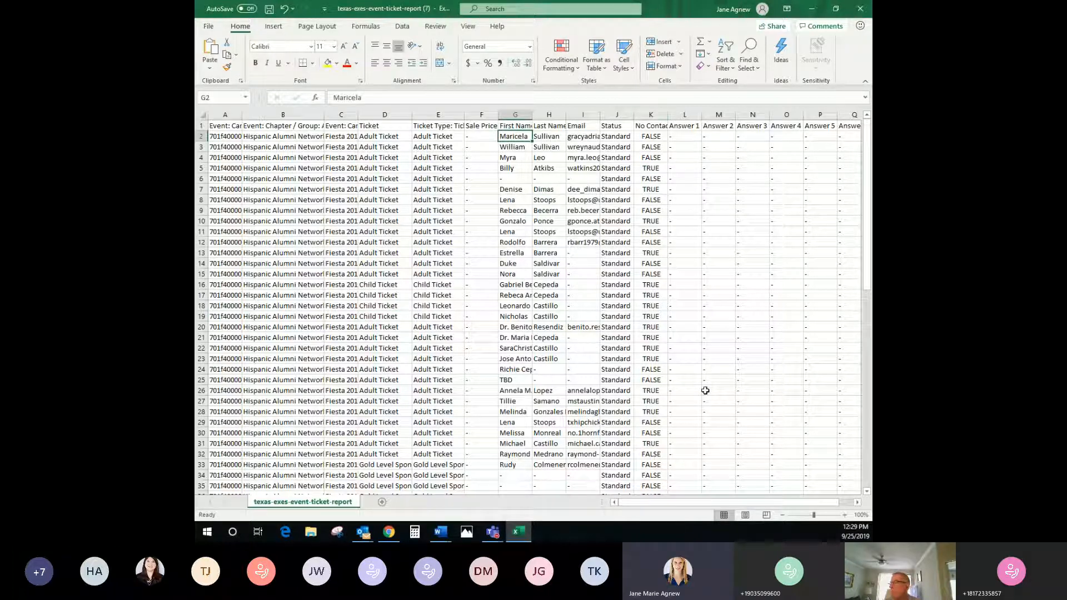
scroll(725, 500, right, 1)
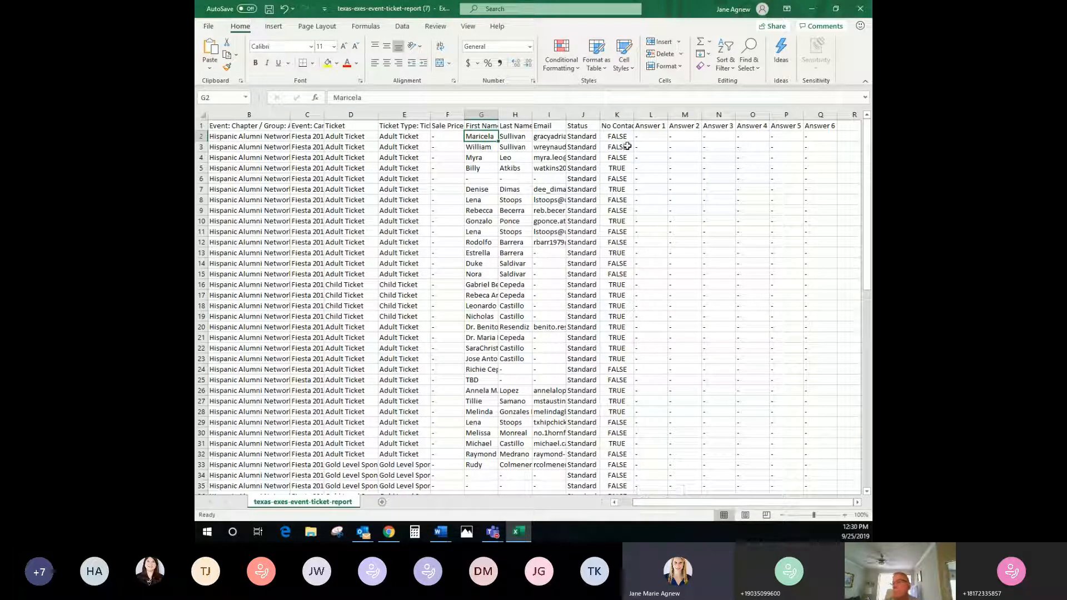
drag(643, 137, 835, 147)
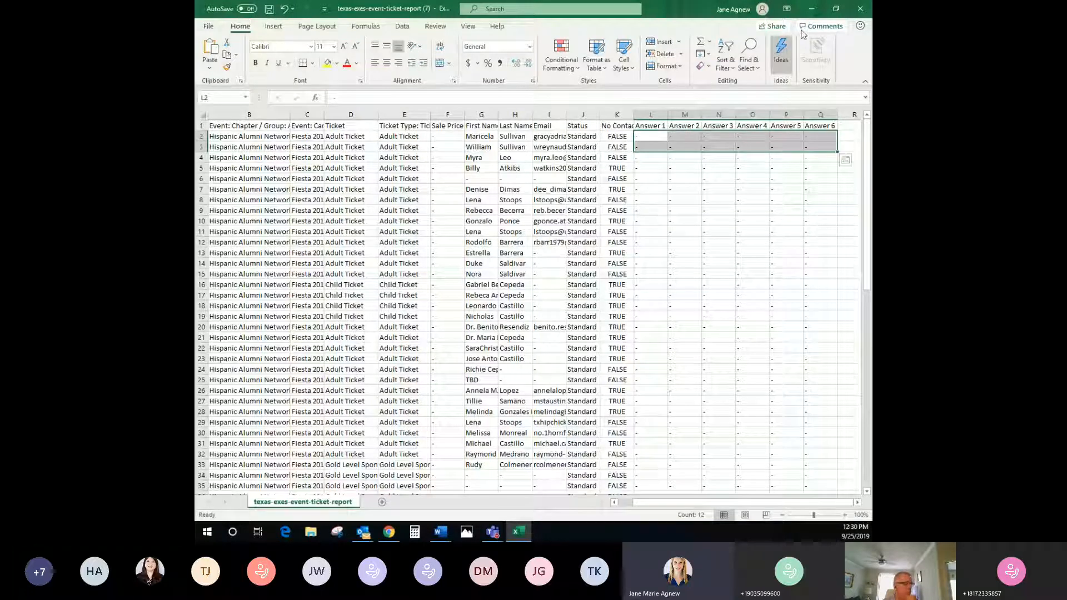
click(860, 8)
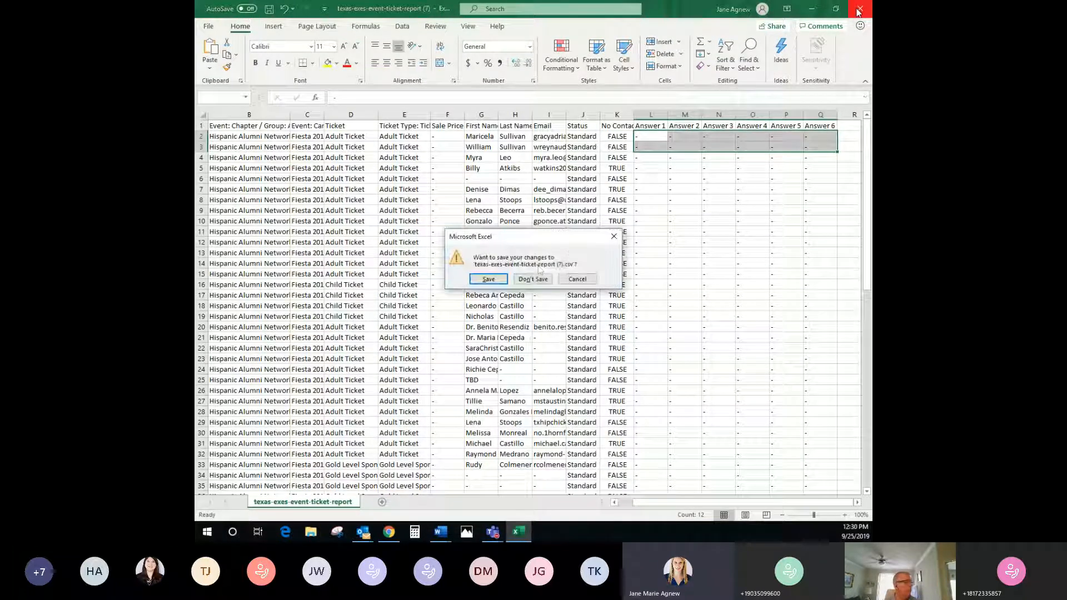
click(534, 276)
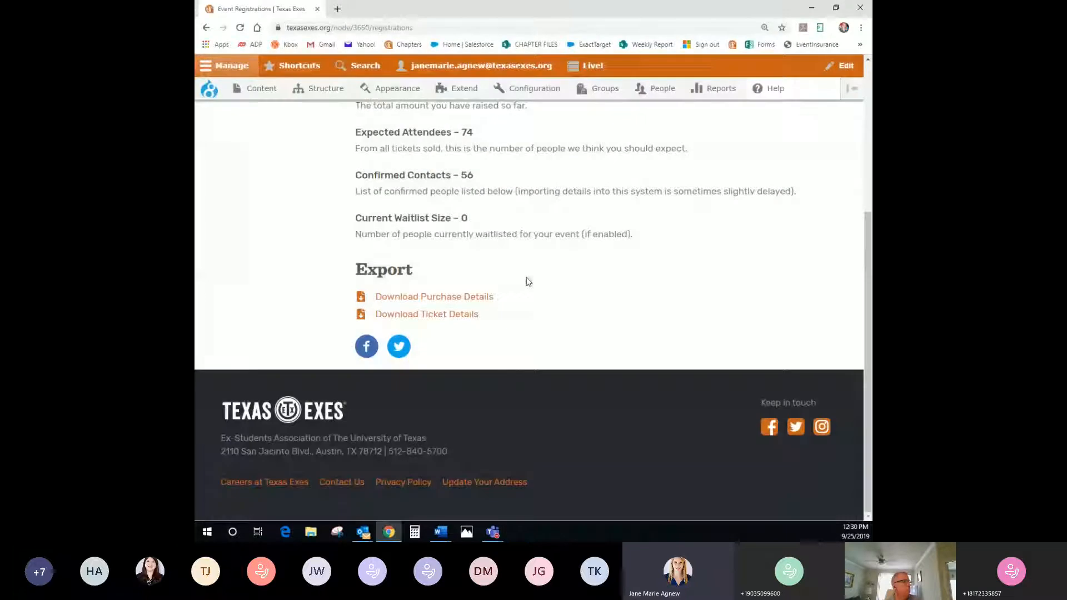
Scroll back to the registration summary header and open a new browser tab
scroll(521, 380, up, 5)
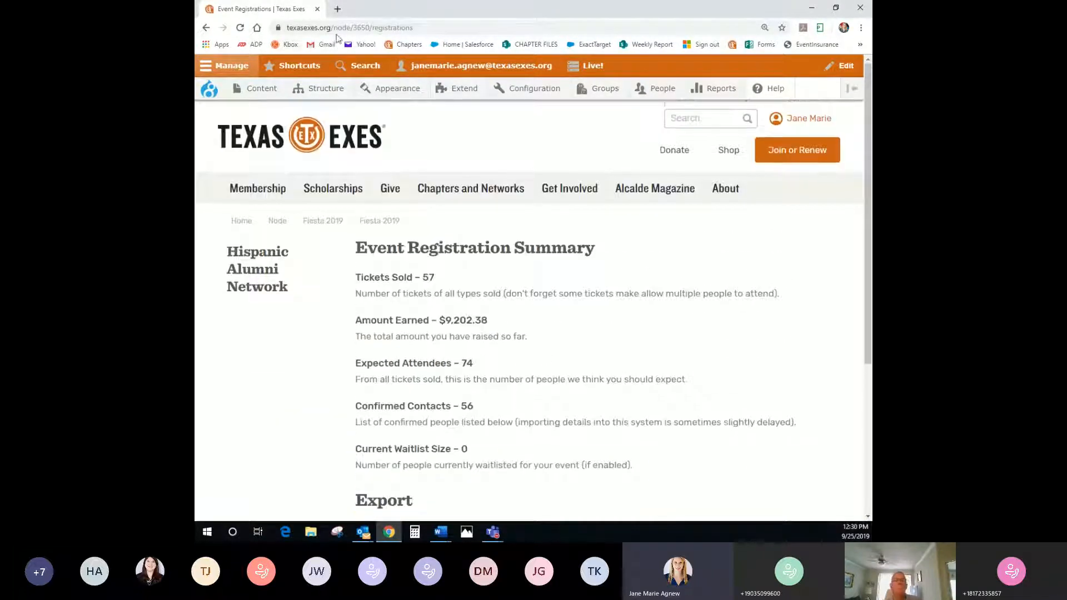
click(334, 11)
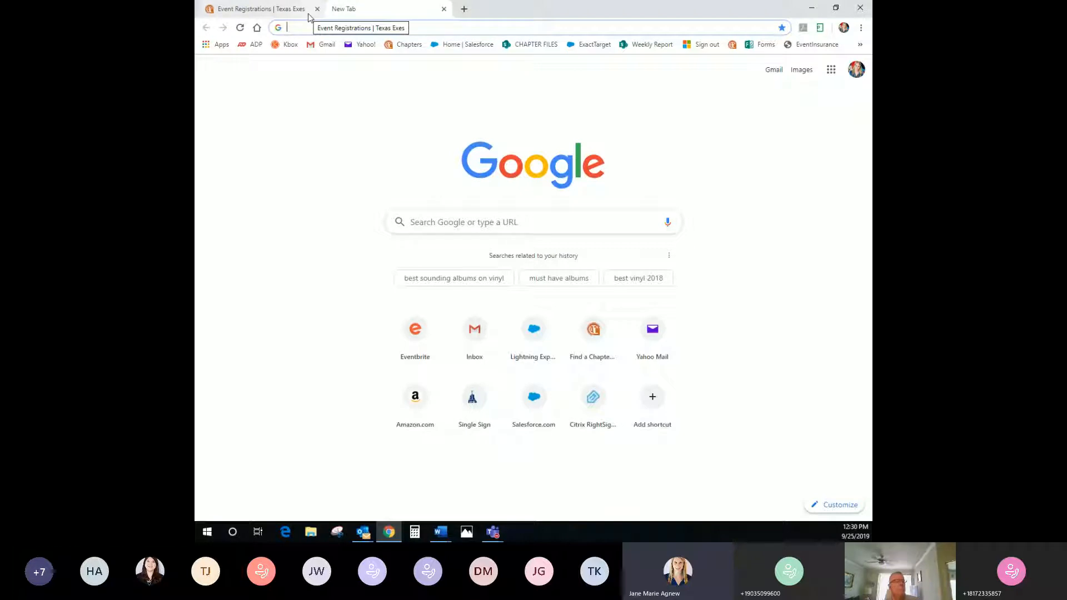
Load Eventbrite's home page in the new tab, then return to the Texas Exes tab
text(eventbrite.com)
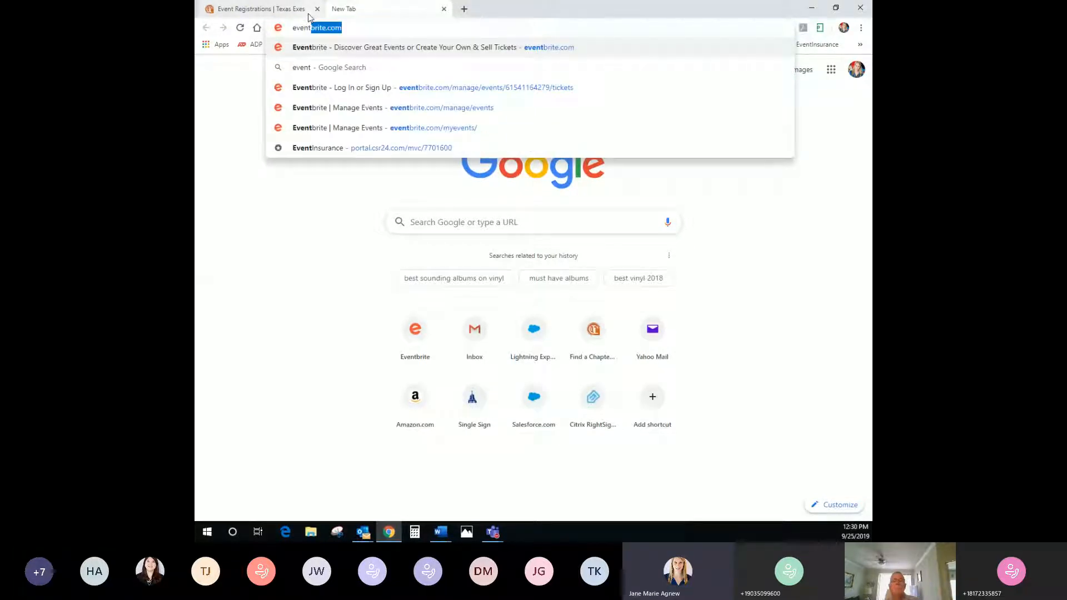
key(Return)
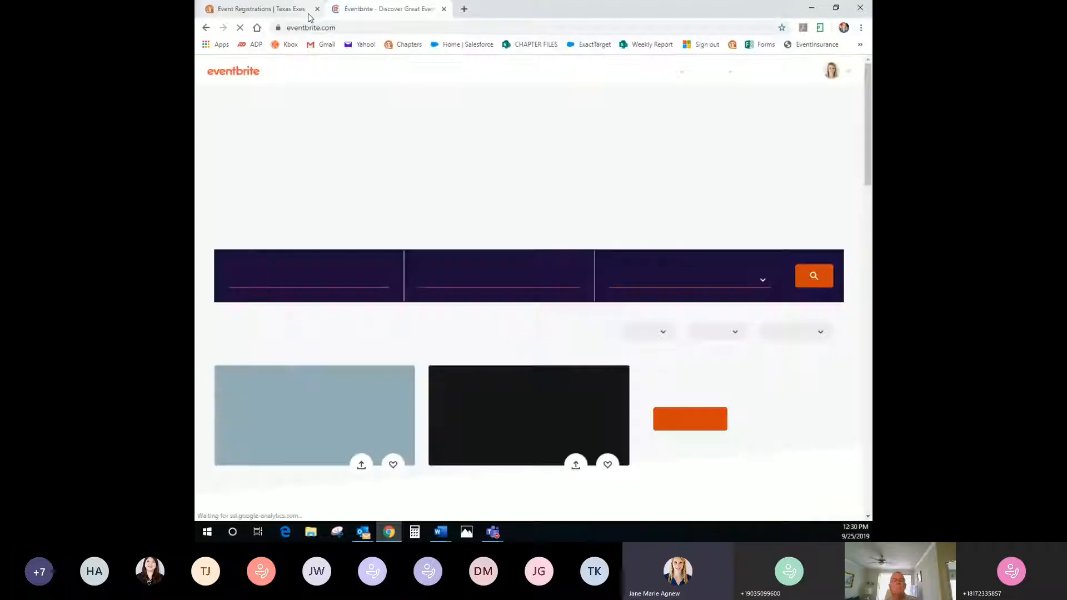
click(308, 16)
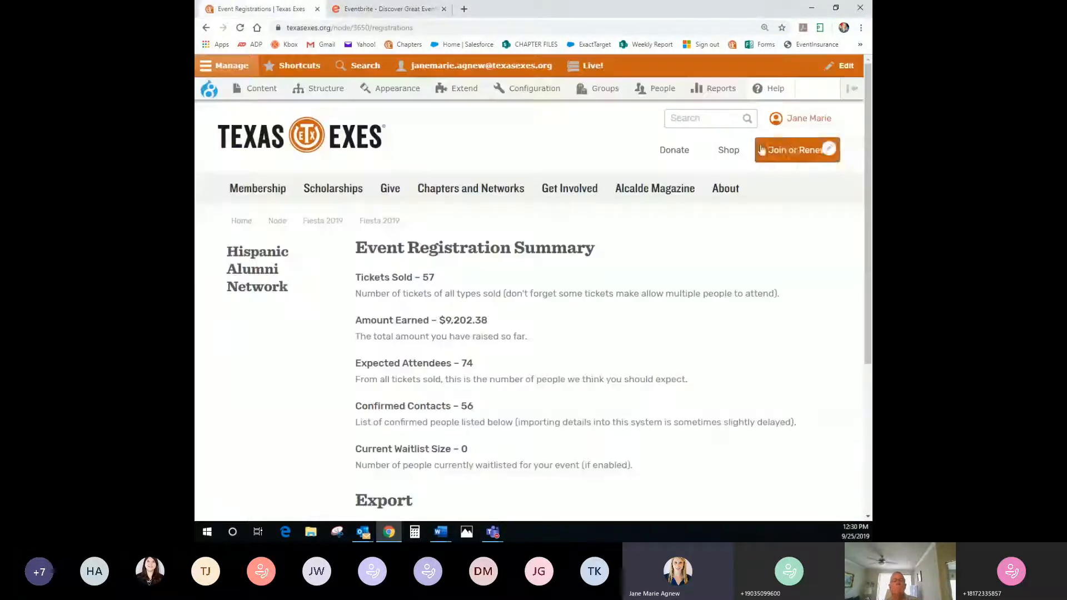
Bring the Eventbrite tab with its Austin event listings back into view
mouse_move(795, 127)
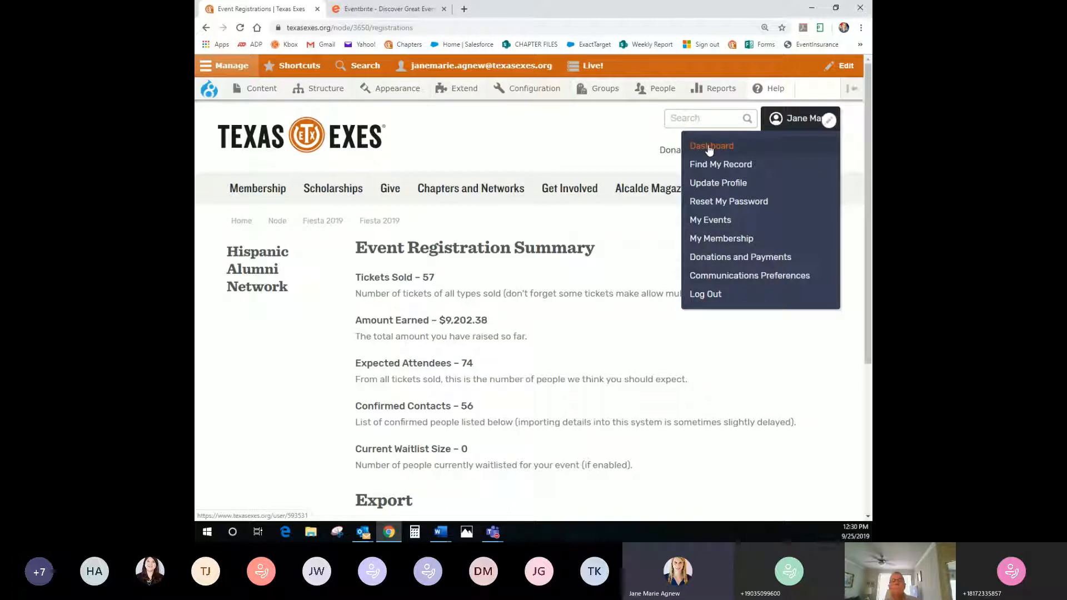
click(389, 11)
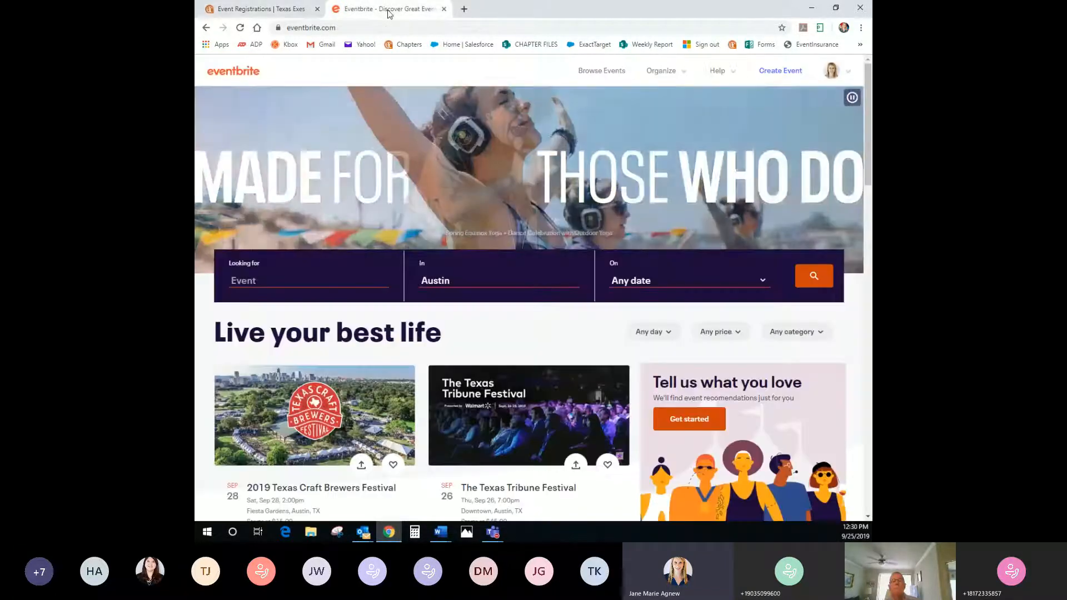
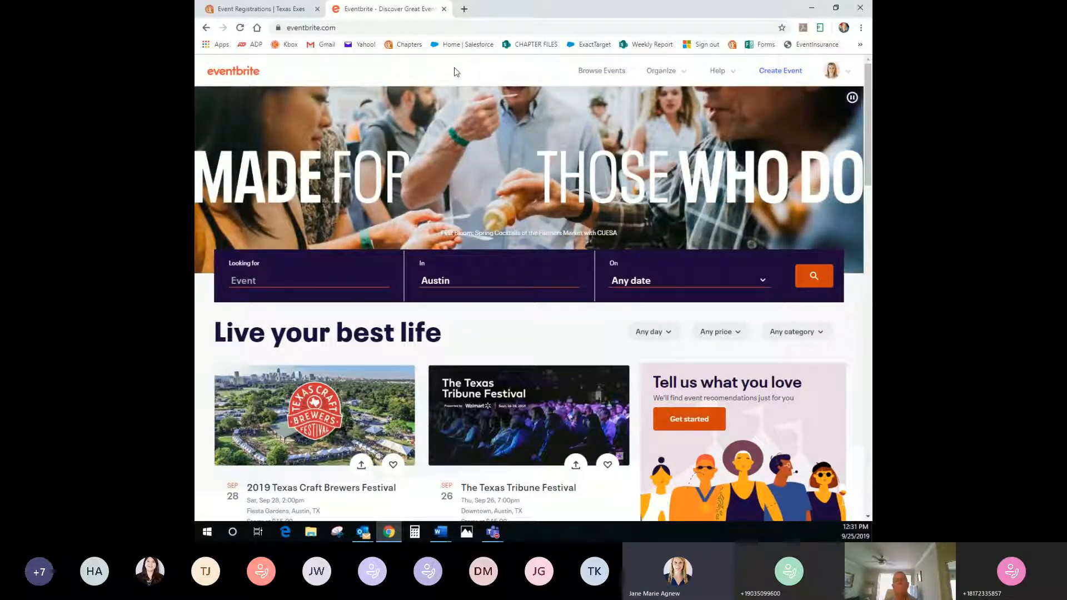
Start a new event from the Eventbrite homepage to reach the 'Let's start with the basics' page
mouse_move(855, 81)
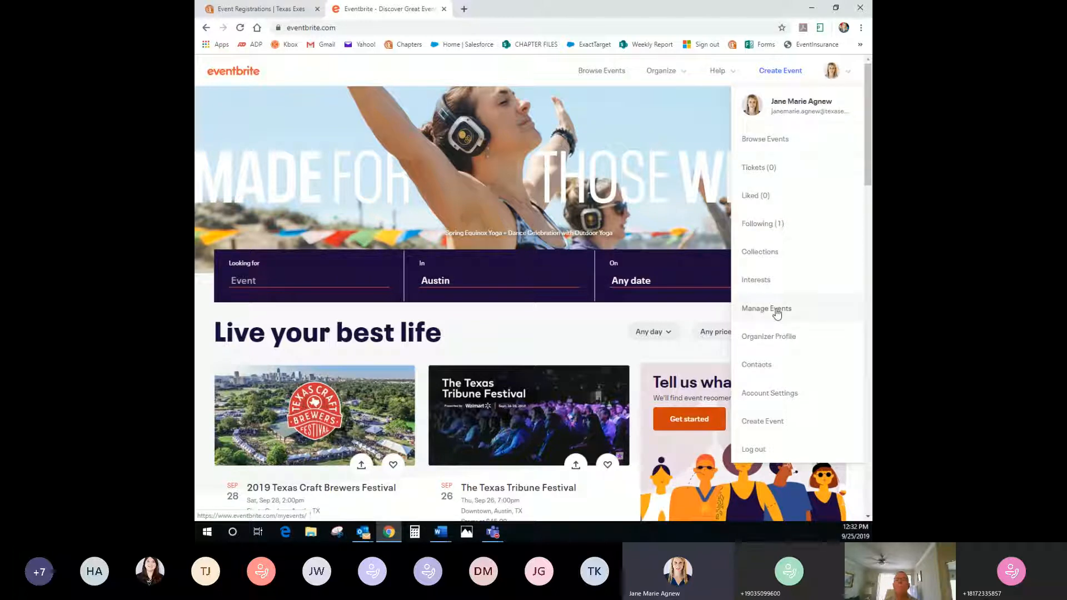
click(786, 76)
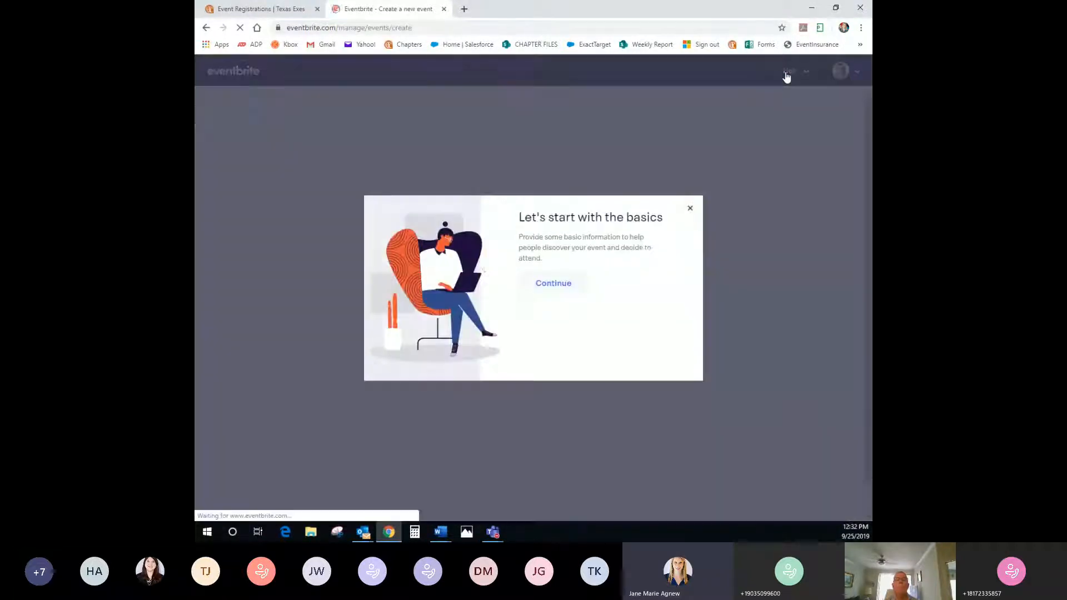
Get past the intro and title the event 'Austin Chapter Speaker Event - Test JMA'
click(554, 284)
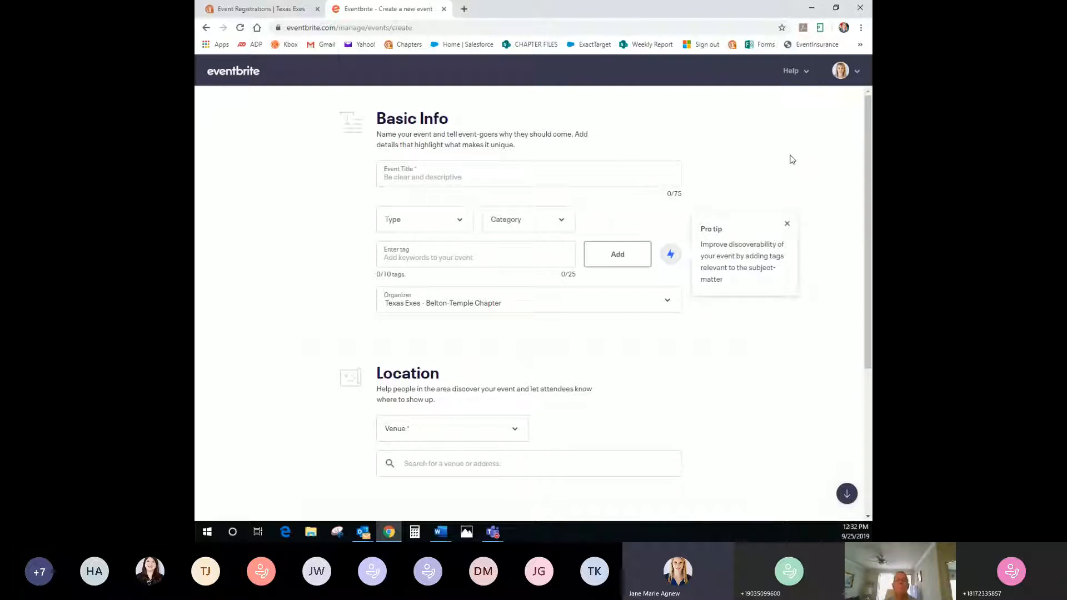
click(500, 180)
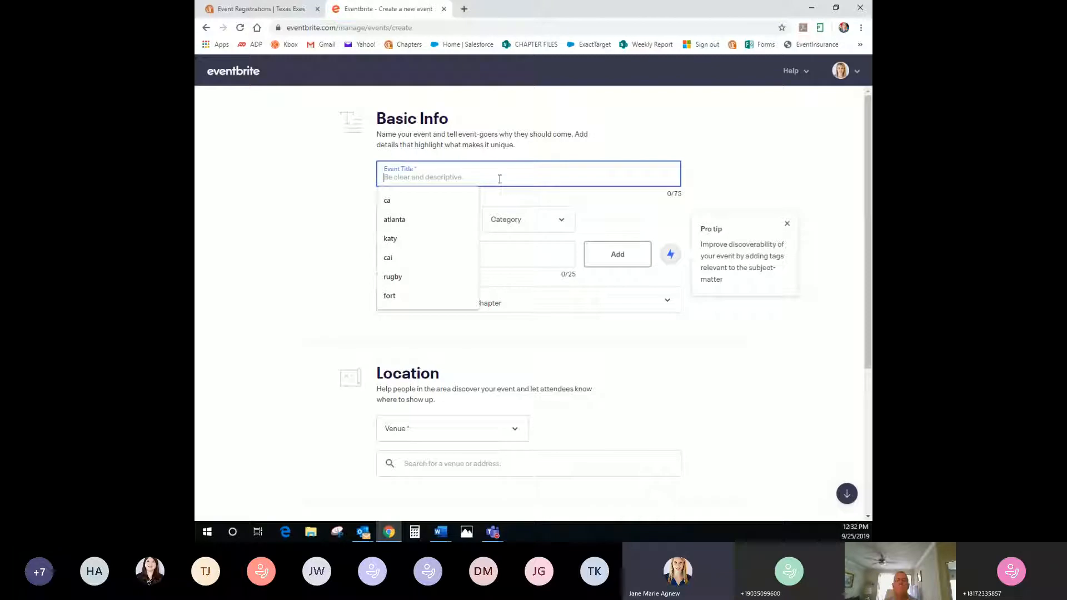
text(Austin Cha)
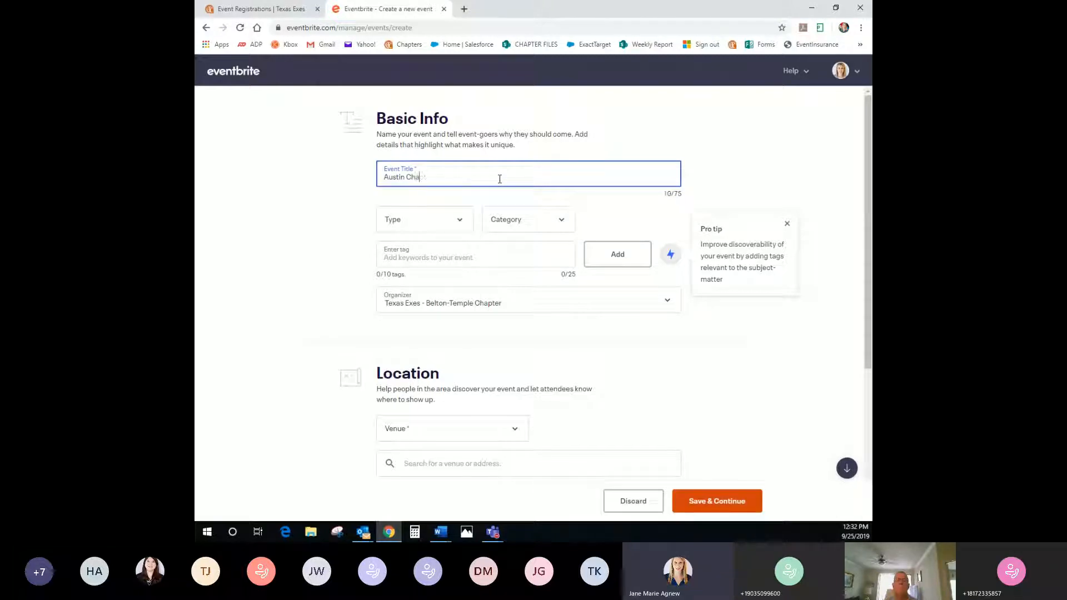
text(pter Speaker Event - Test JMA)
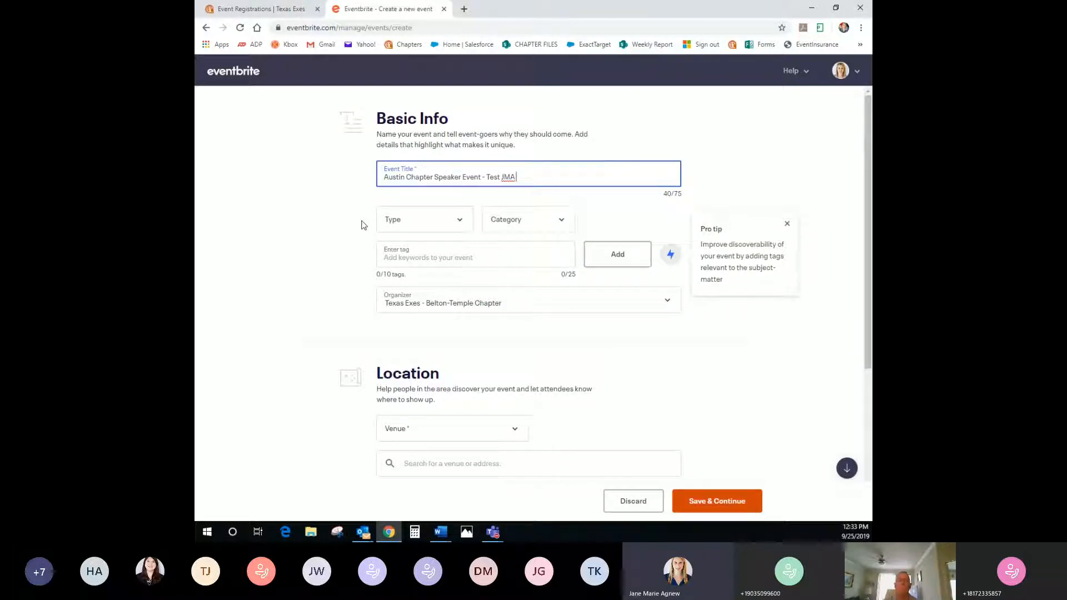
Load eventbrite.com in a new tab and scroll to the end of the featured Austin events
click(464, 9)
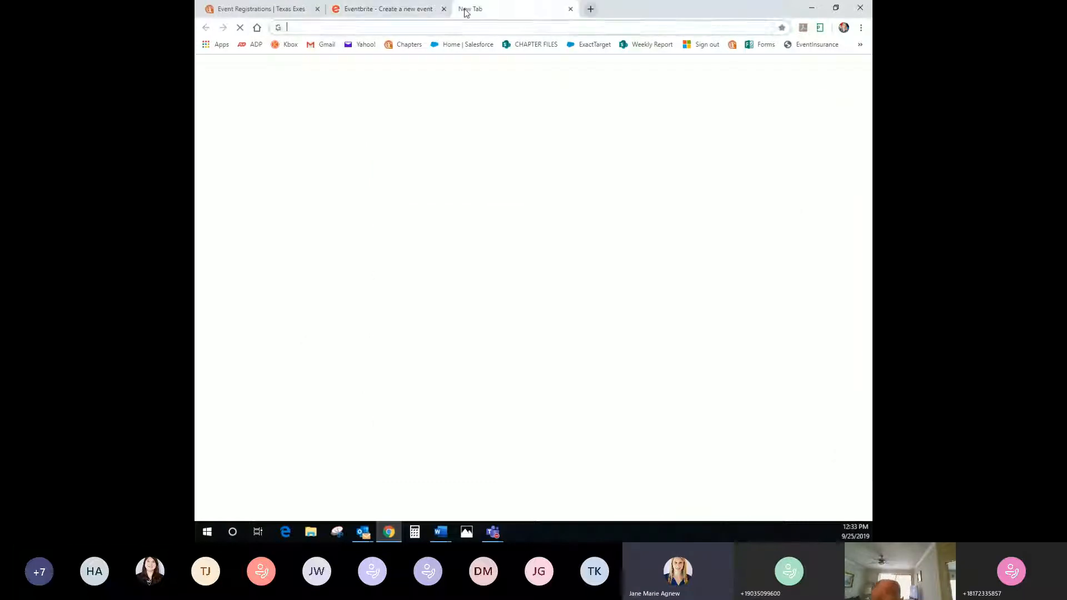
text(e)
key(Return)
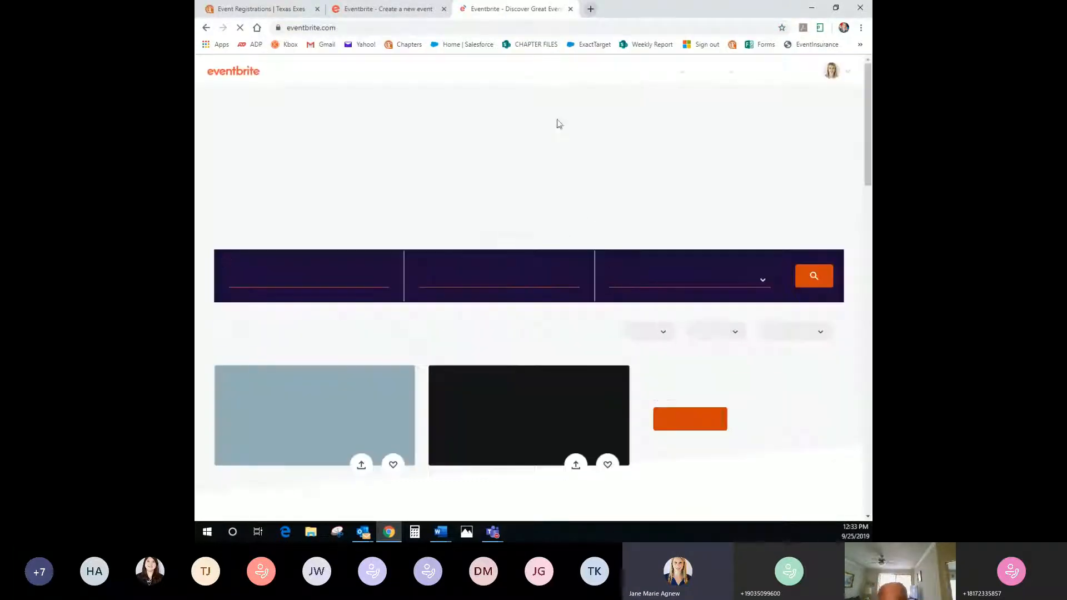
scroll(479, 336, down, 4)
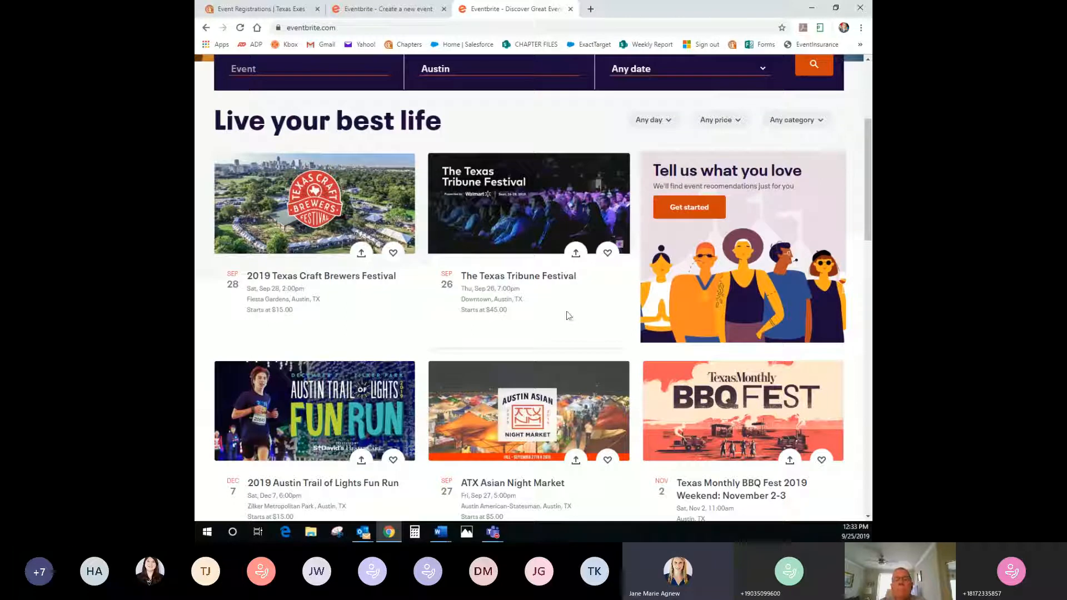
scroll(330, 307, down, 1)
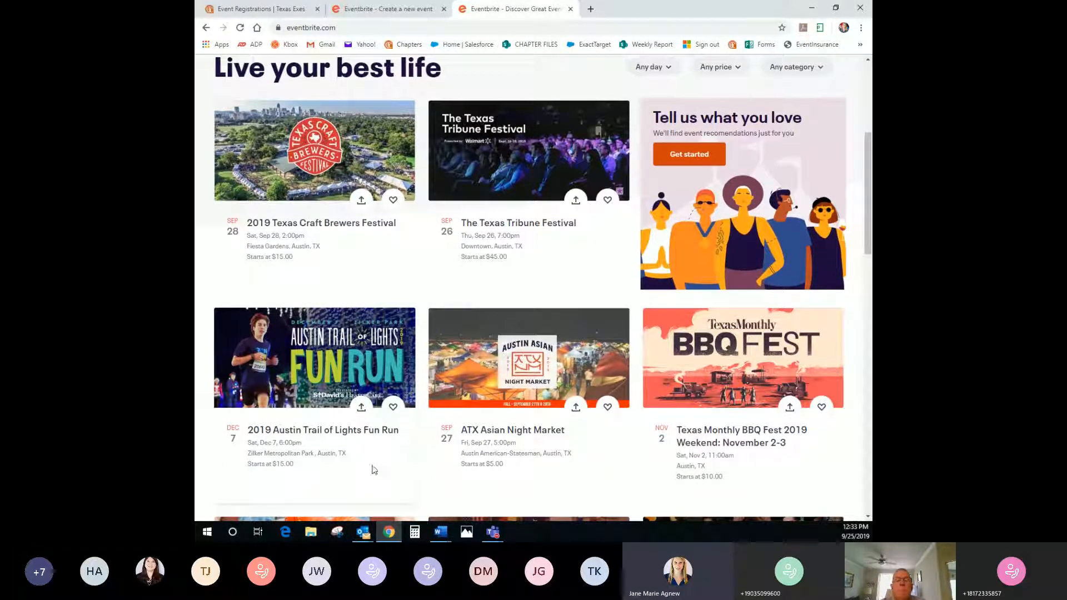
scroll(752, 470, down, 2)
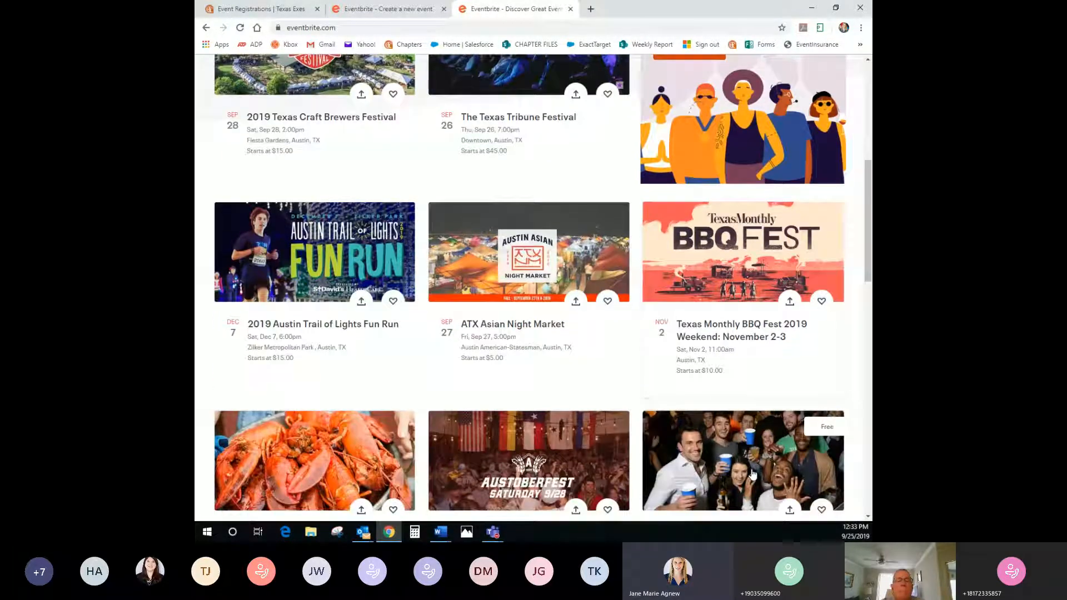
scroll(751, 469, down, 2)
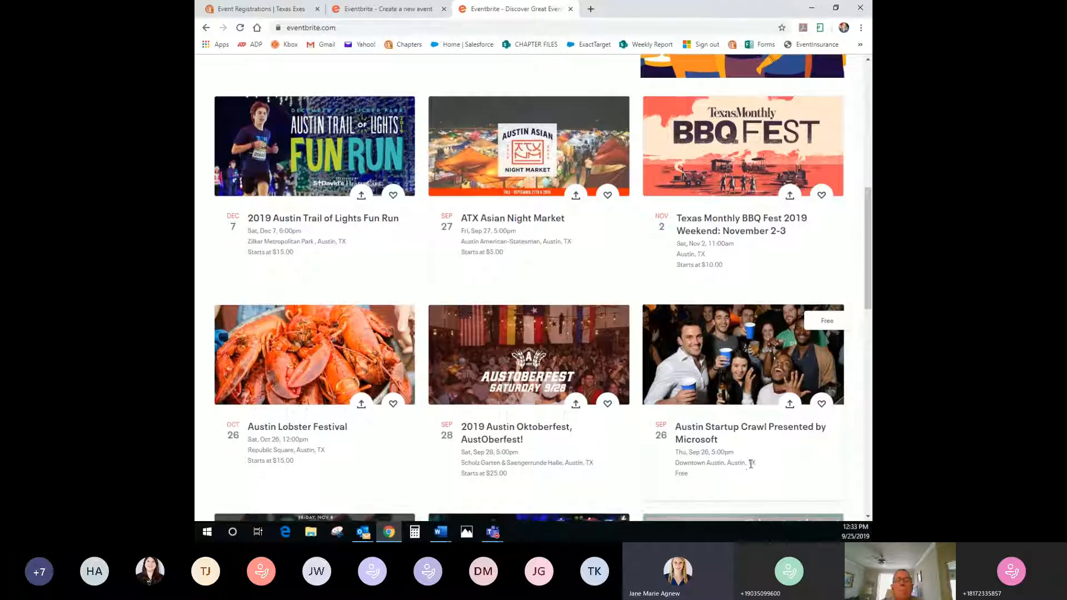
scroll(751, 464, down, 2)
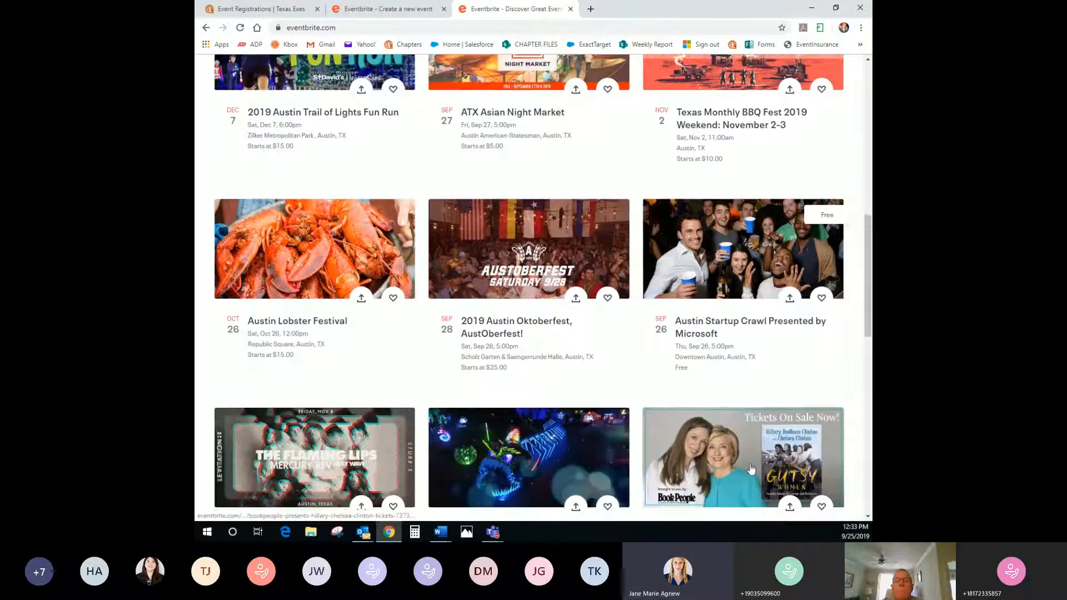
scroll(751, 466, down, 3)
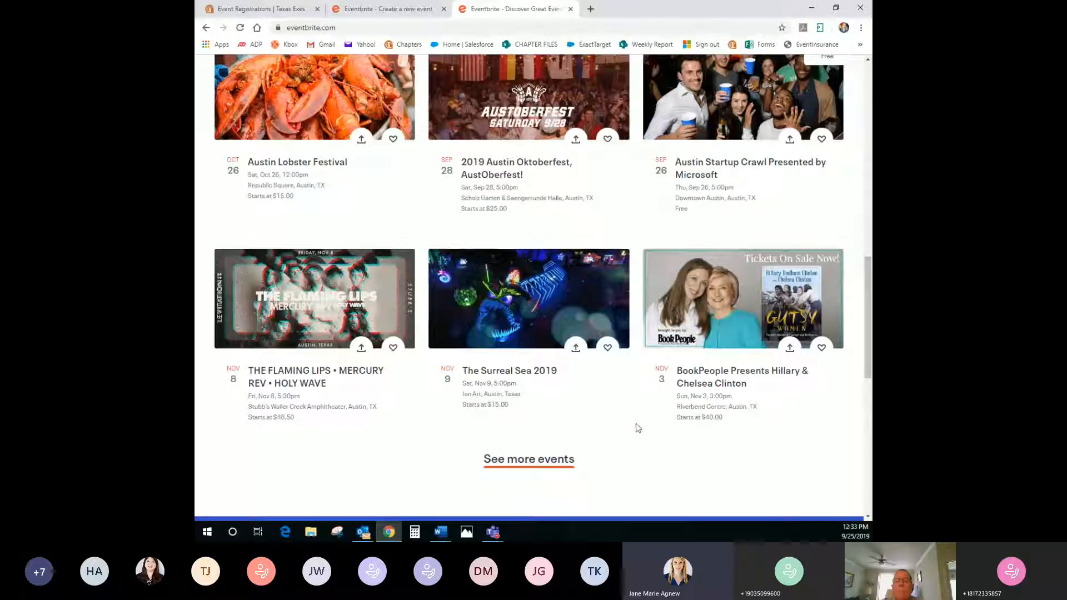
scroll(501, 400, down, 2)
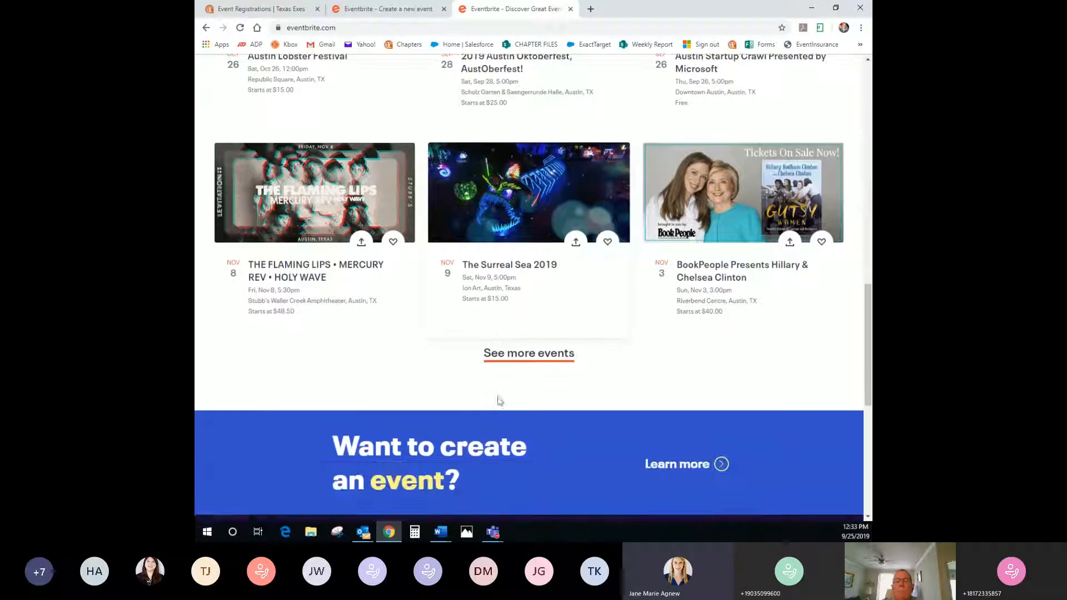
Open the full Austin event listing and look over its date, location and category filters
click(520, 359)
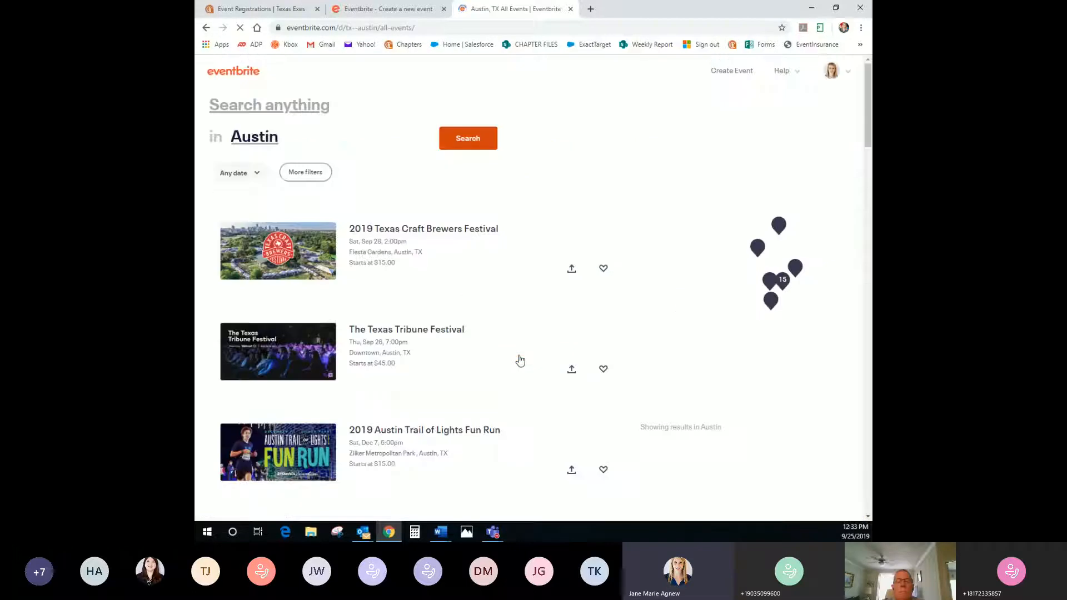
click(248, 173)
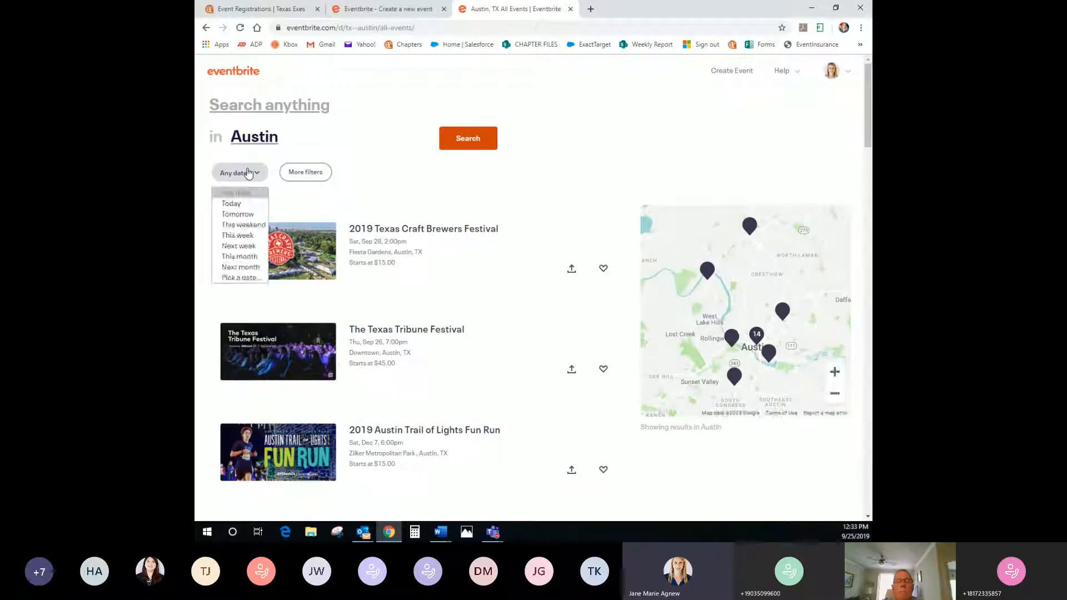
click(366, 139)
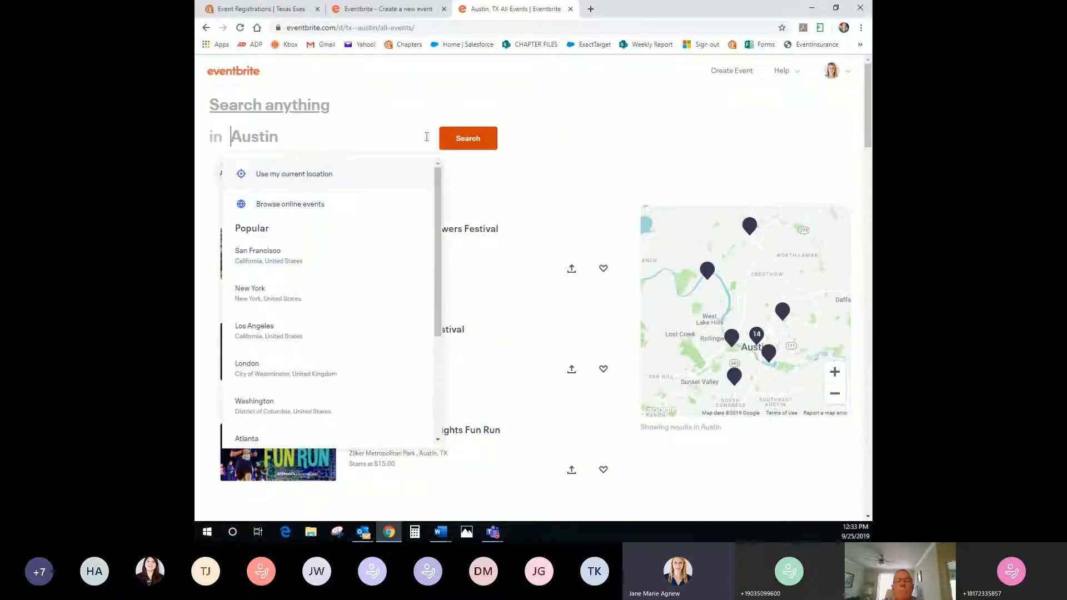
click(507, 202)
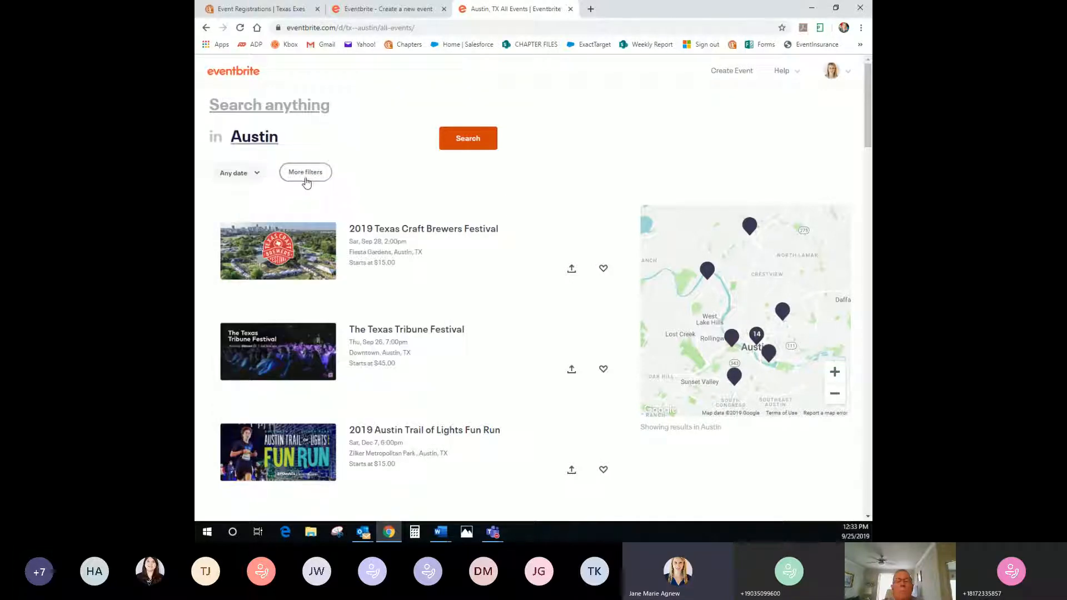
click(308, 181)
click(702, 111)
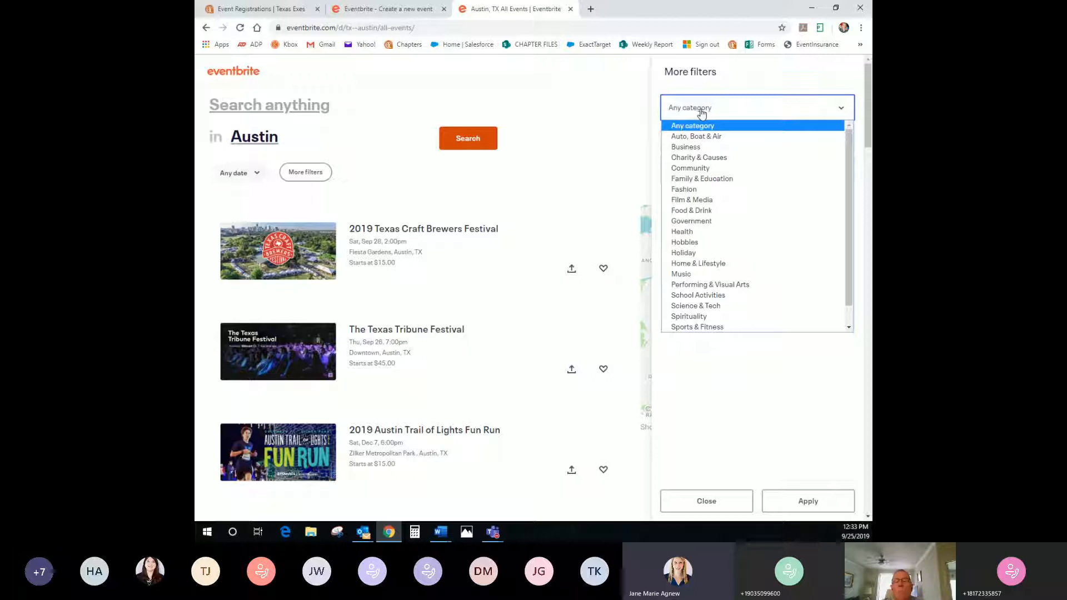
scroll(709, 308, down, 1)
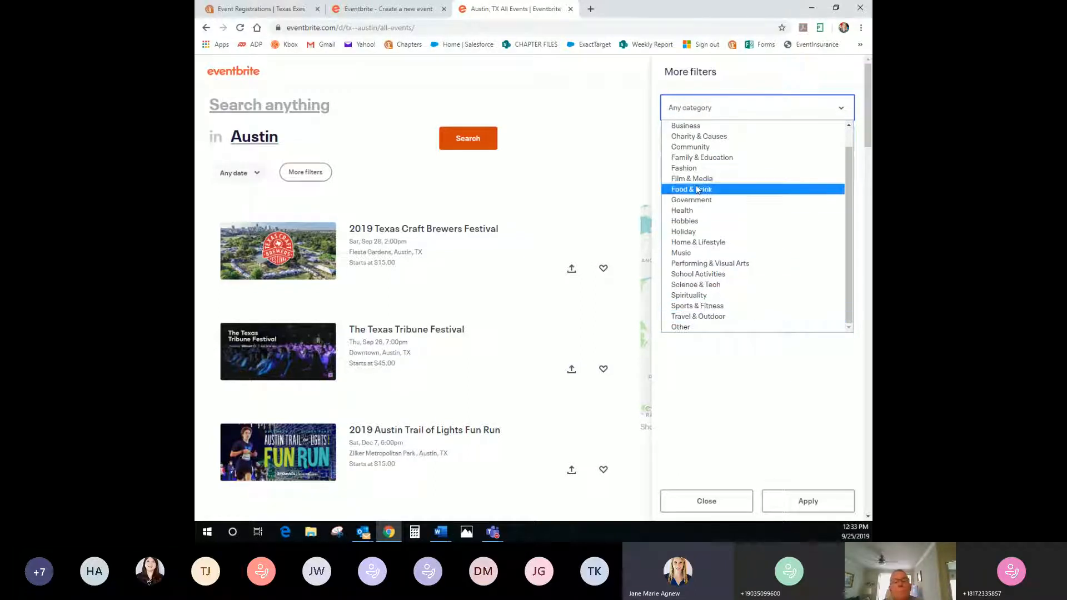
click(750, 83)
Filter the results to Seminar events and scroll through them
click(725, 143)
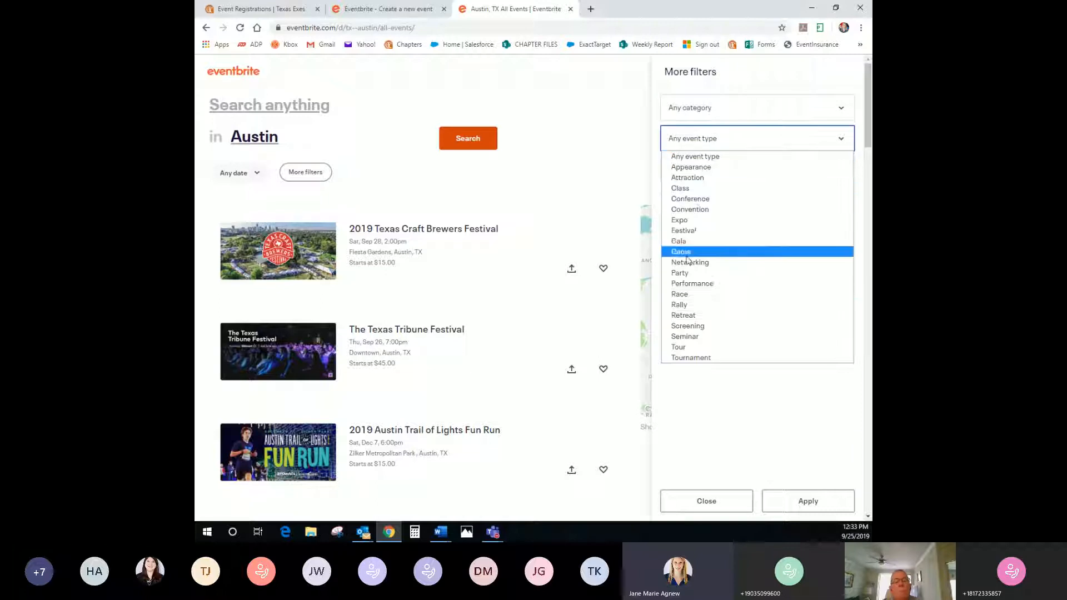
click(688, 338)
click(808, 502)
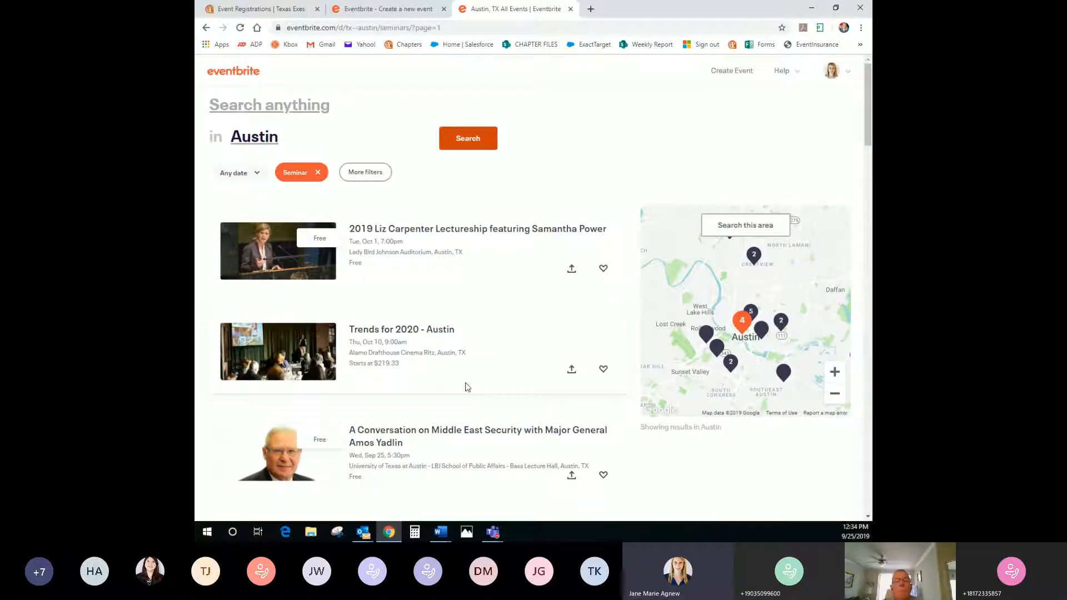
scroll(467, 387, down, 4)
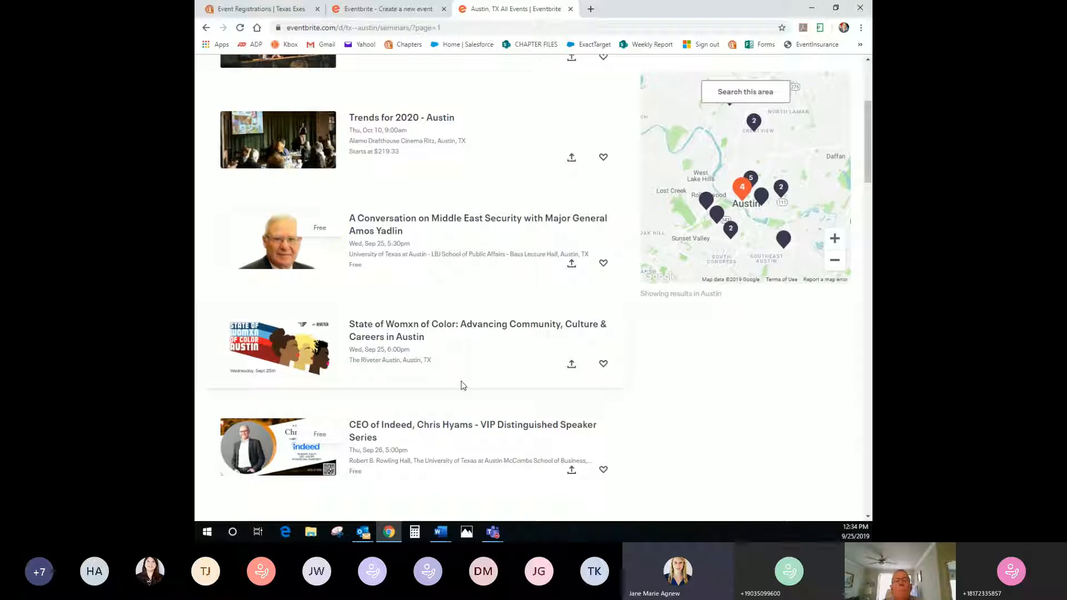
scroll(464, 385, up, 4)
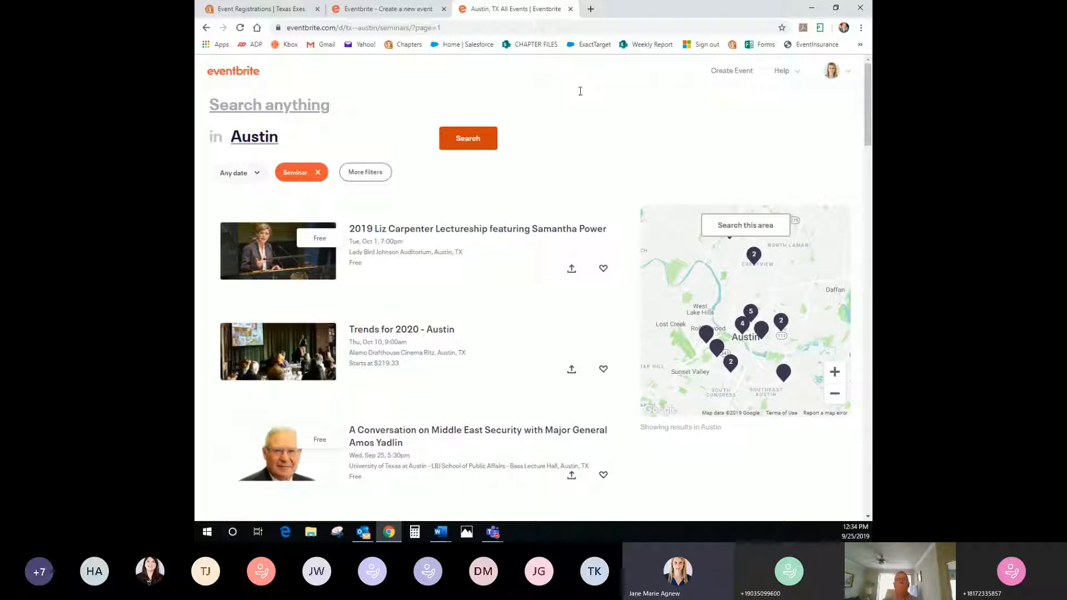
scroll(579, 97, down, 3)
scroll(581, 102, up, 3)
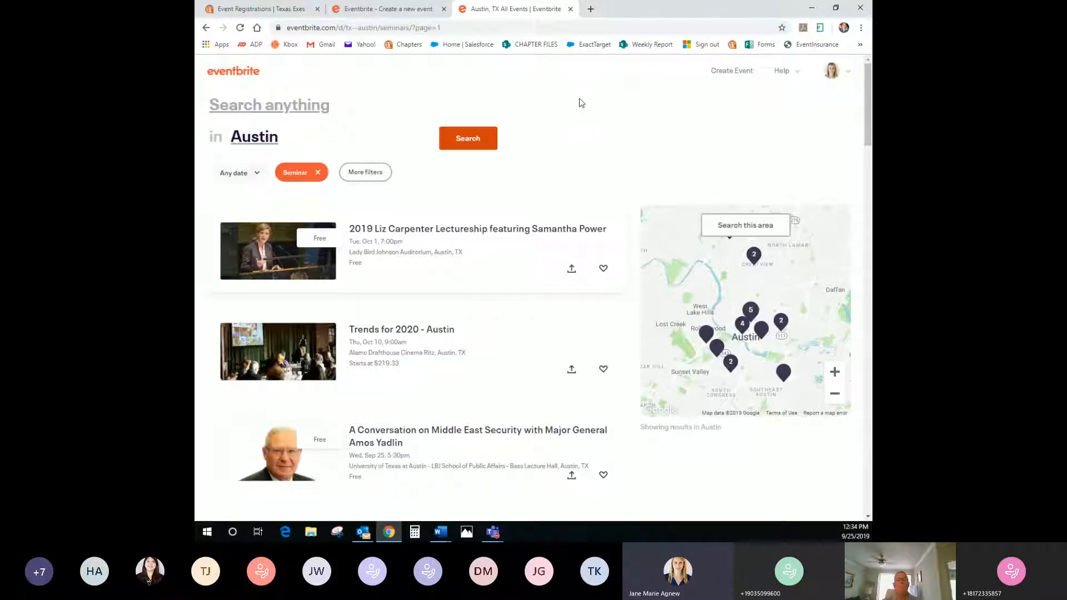
Back on the new event form, set the event type to Seminar or Talk
click(373, 10)
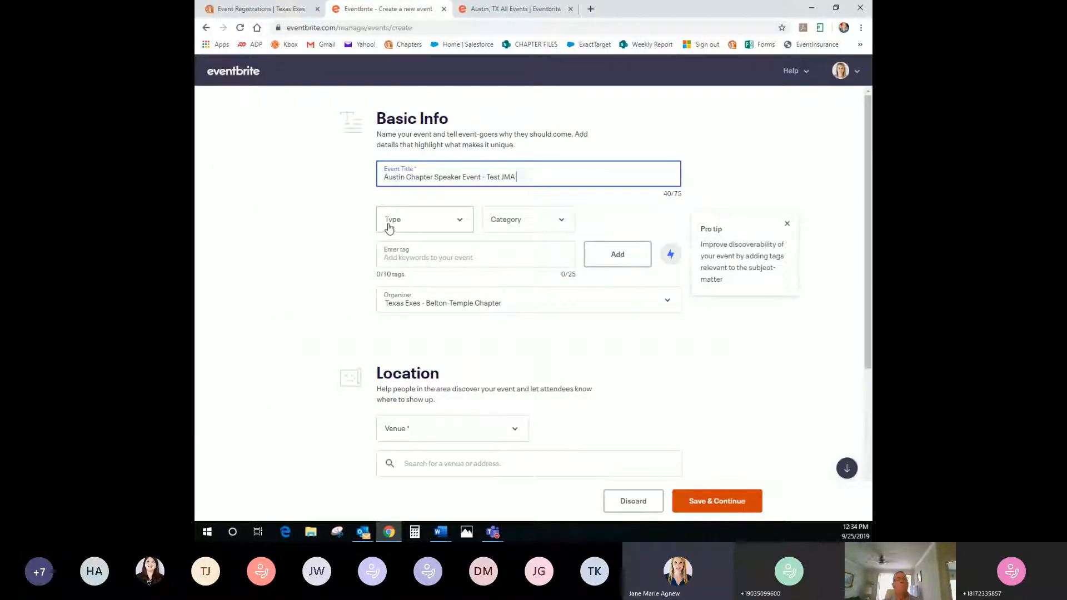
click(418, 225)
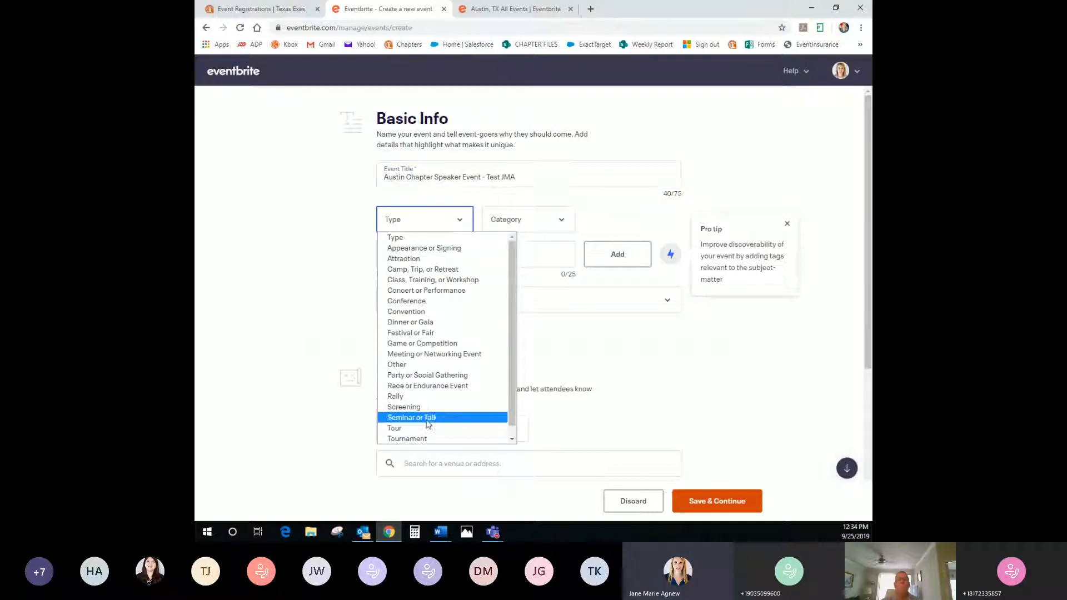
click(427, 418)
Set the category to Science & Technology and the sub-category to Medicine
click(526, 229)
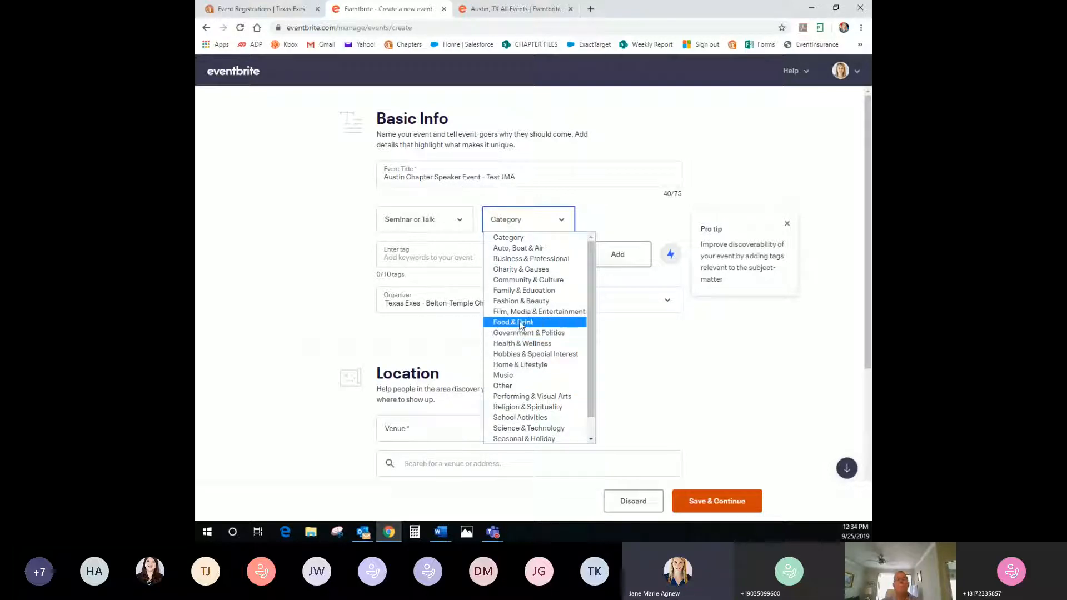
click(532, 280)
click(615, 221)
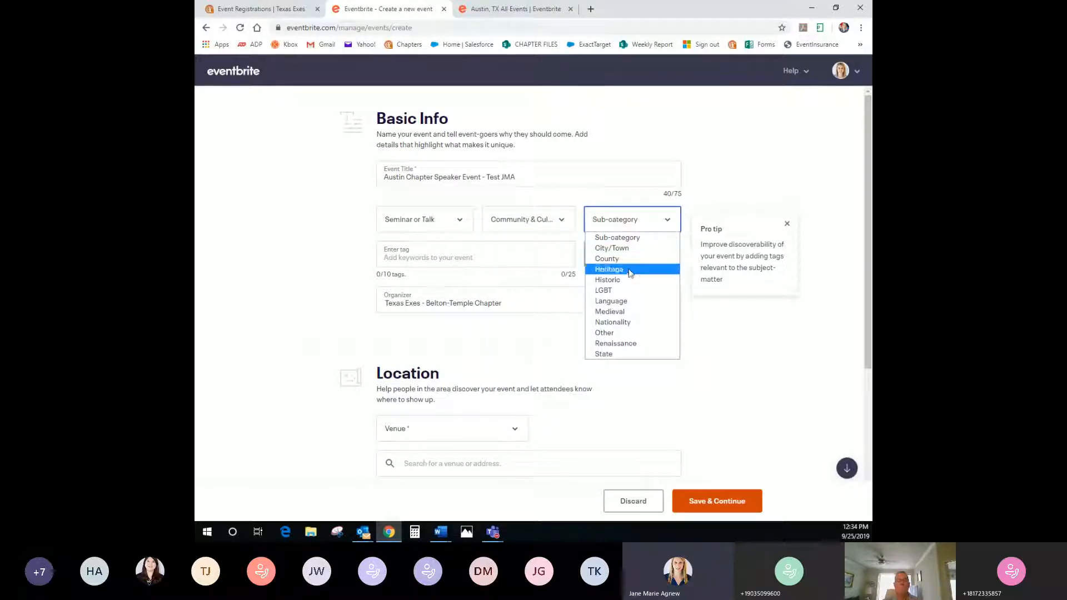
click(533, 221)
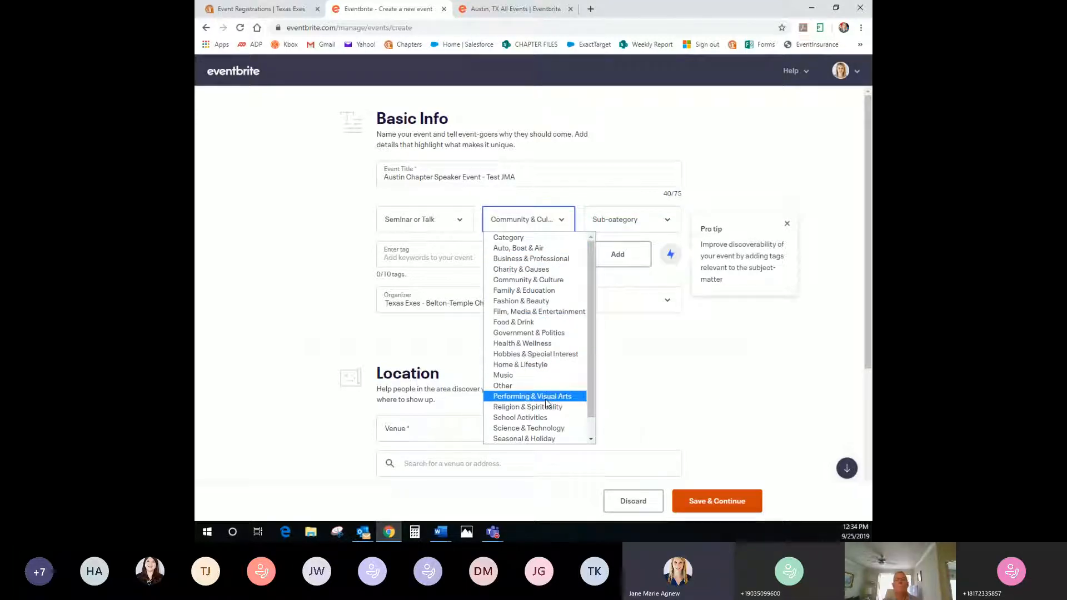
click(543, 428)
click(620, 222)
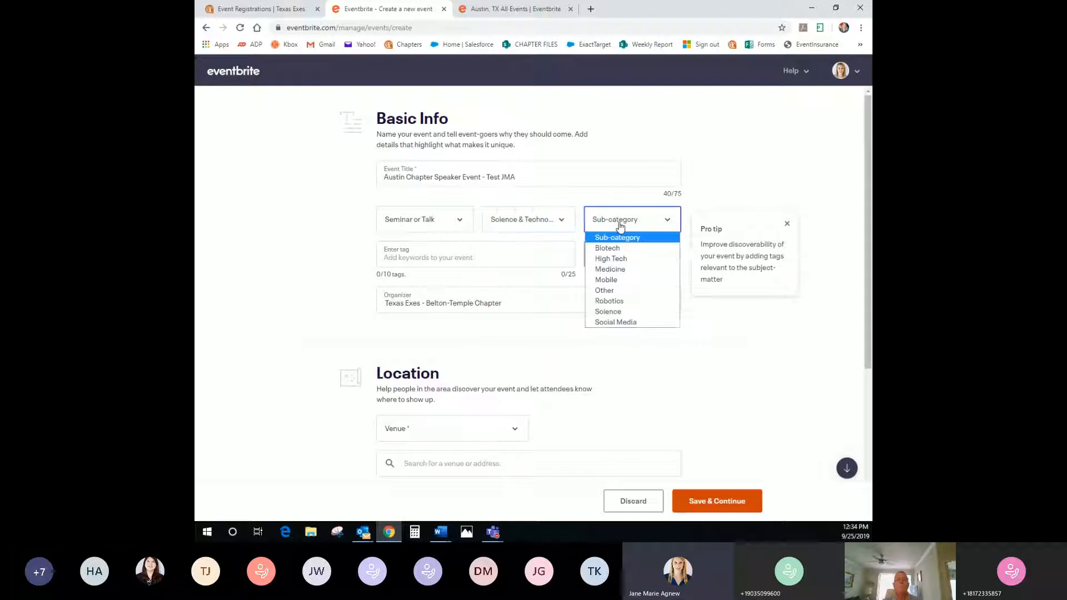
click(617, 270)
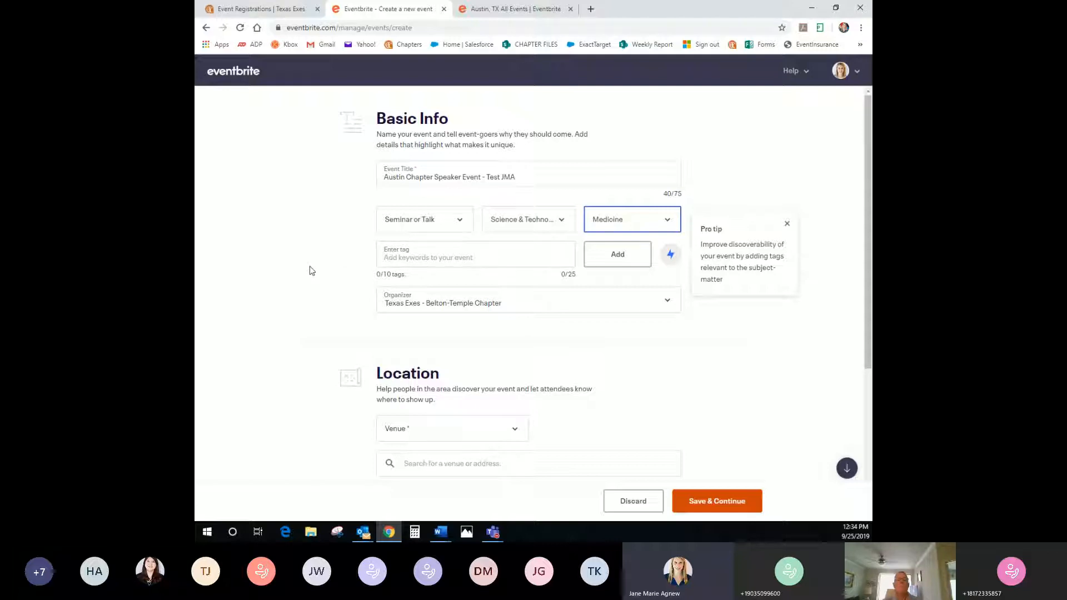
Add five tags: Austin Chapter, alumni, Texas exes, Speaker event and UT Med School
click(383, 258)
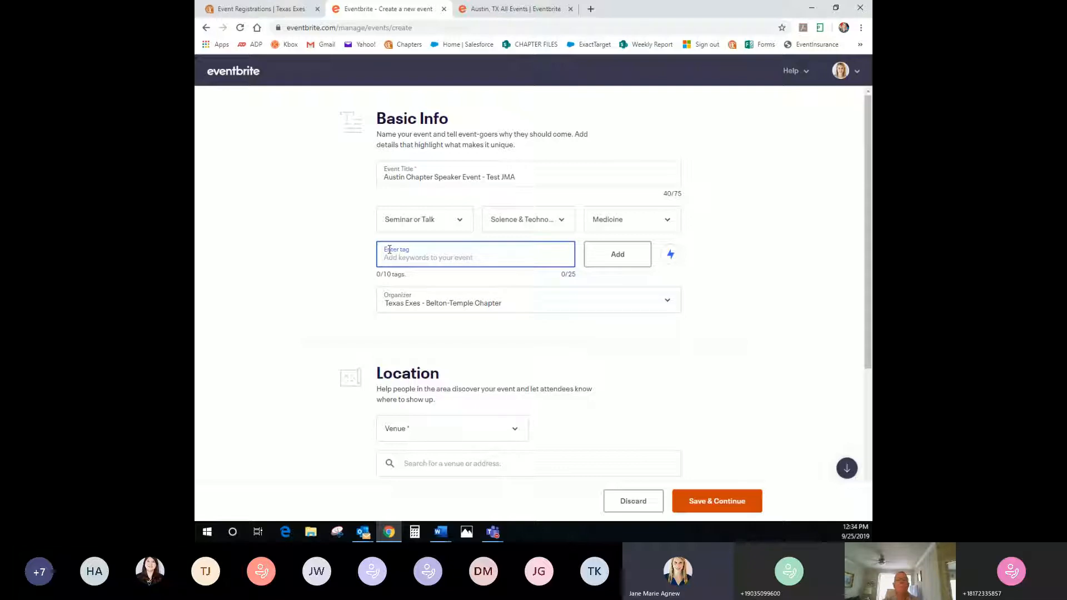
text(Austin Chapter)
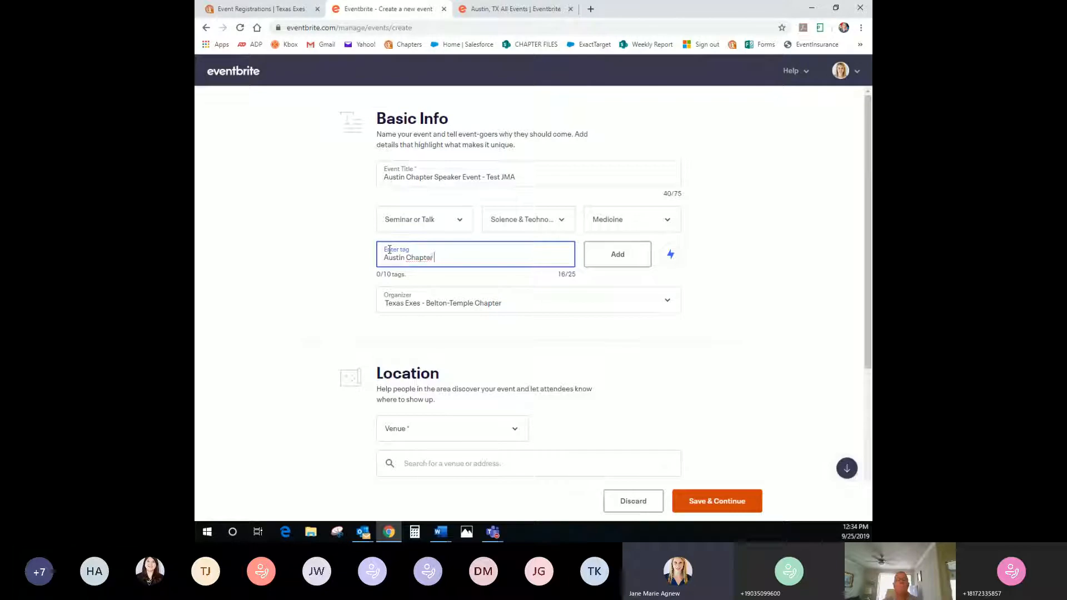
key(Return)
text(alumni)
key(Return)
text(Texas exes)
key(Return)
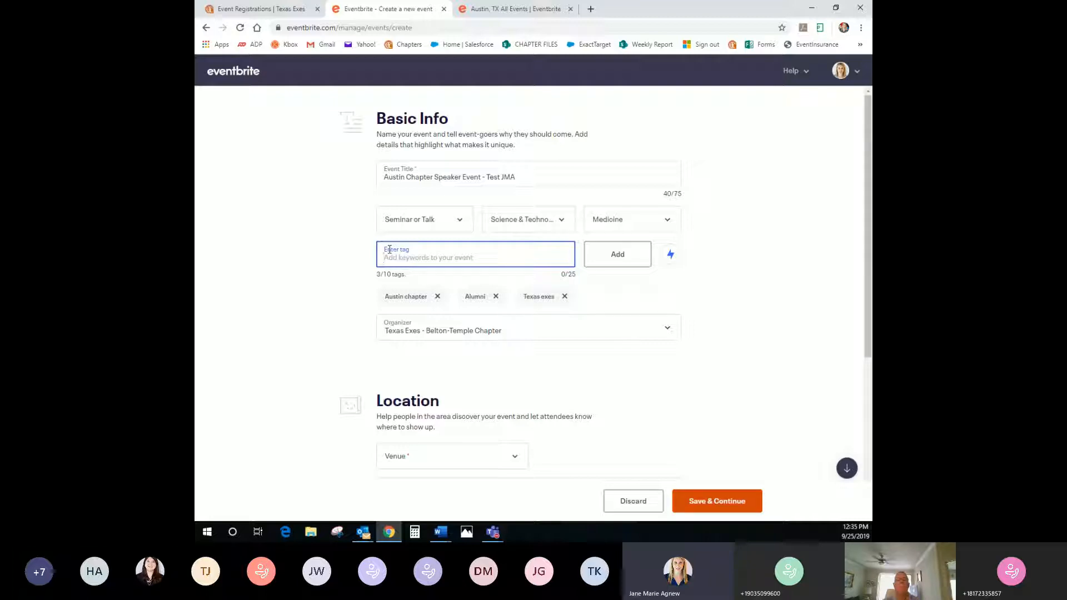
text(Speaker event)
key(Return)
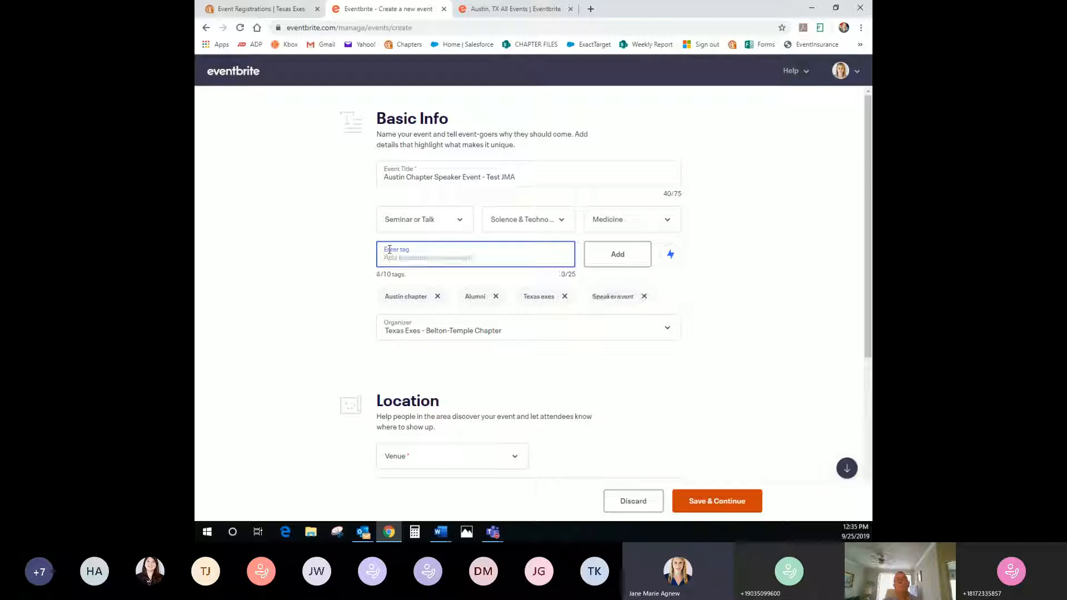
text(UT)
key(BackSpace)
key(BackSpace)
text(UT Med School)
key(Return)
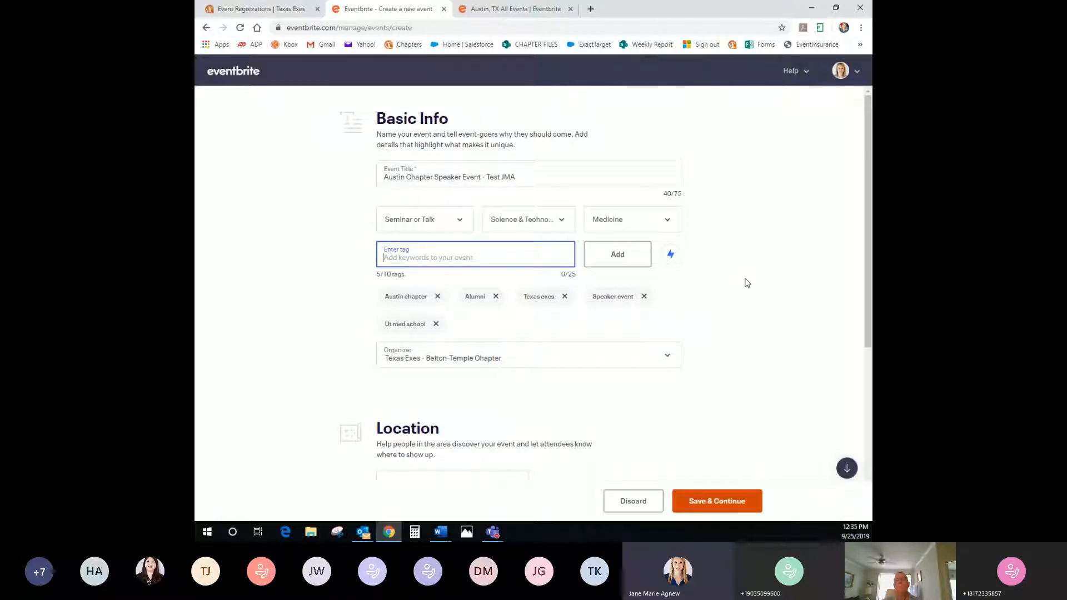
scroll(748, 283, down, 2)
Make Texas Exes - Austin Chapter the organizer and pick Etter-Harbin Alumni Center as the venue
click(397, 254)
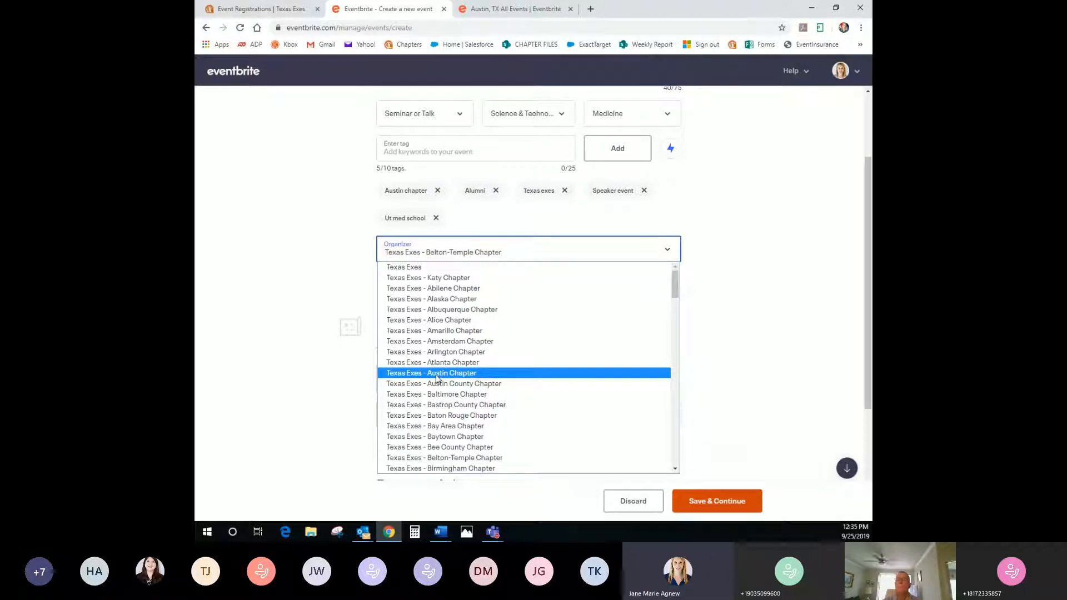
click(436, 376)
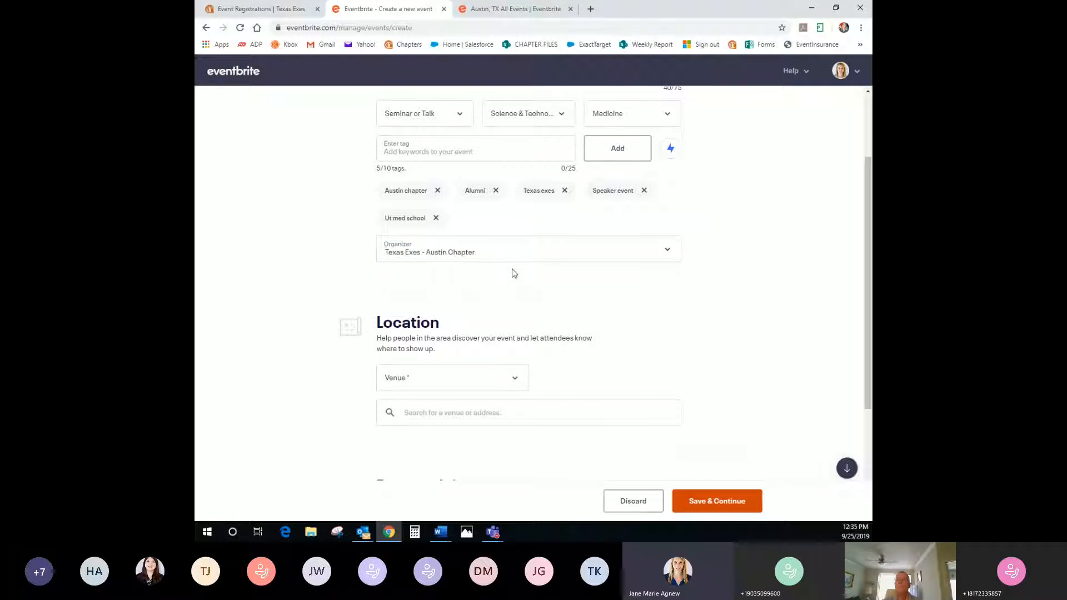
scroll(602, 331, down, 2)
click(460, 310)
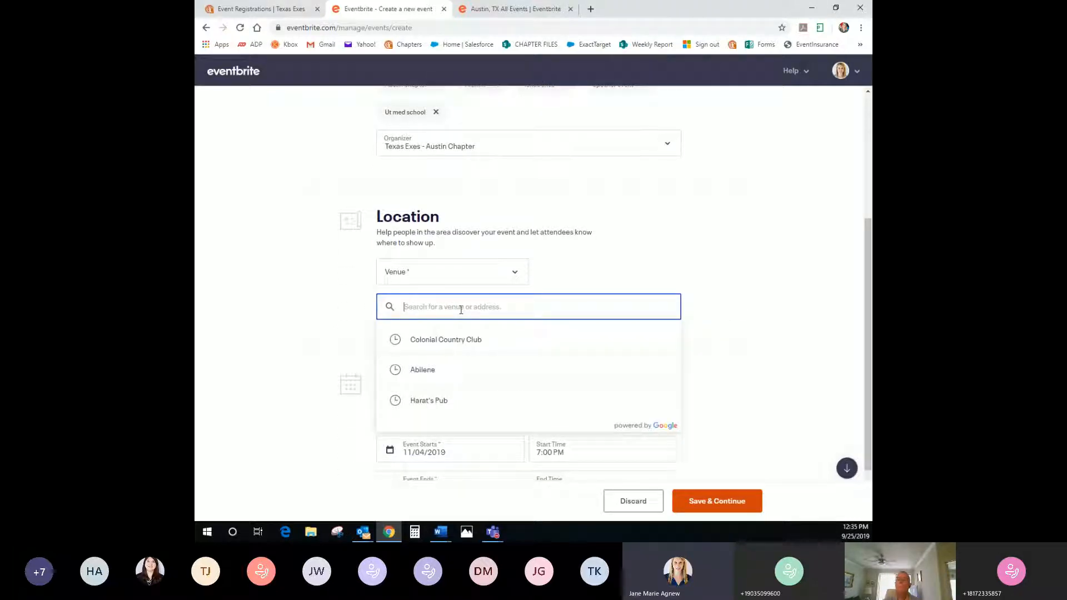
text(Etter Ha)
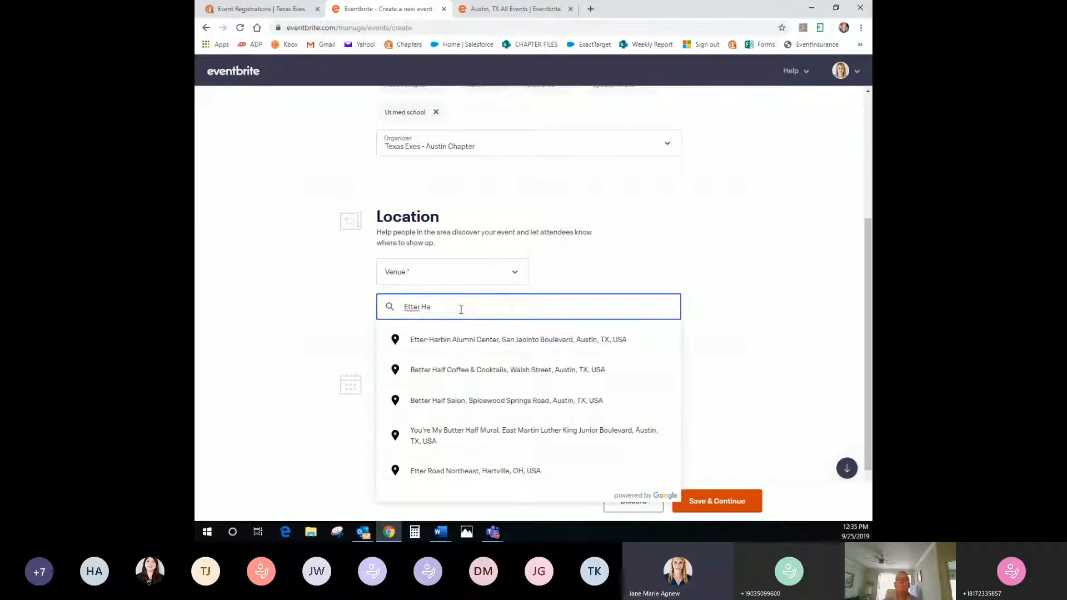
click(443, 340)
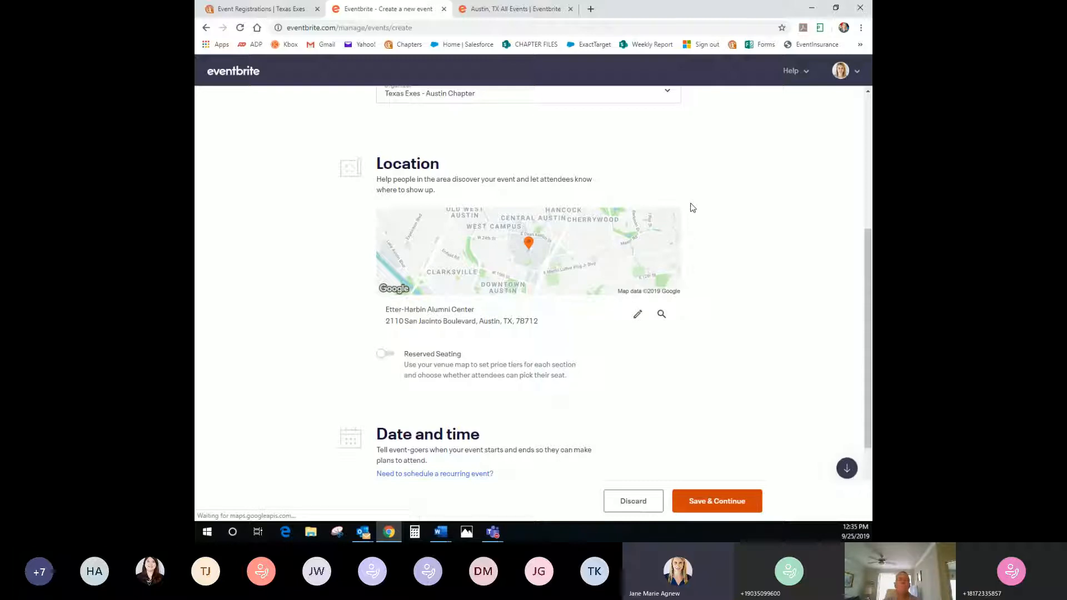
Rename the venue to Etter-Harbin Alumni Center- Connally Ballroom
click(635, 316)
click(498, 354)
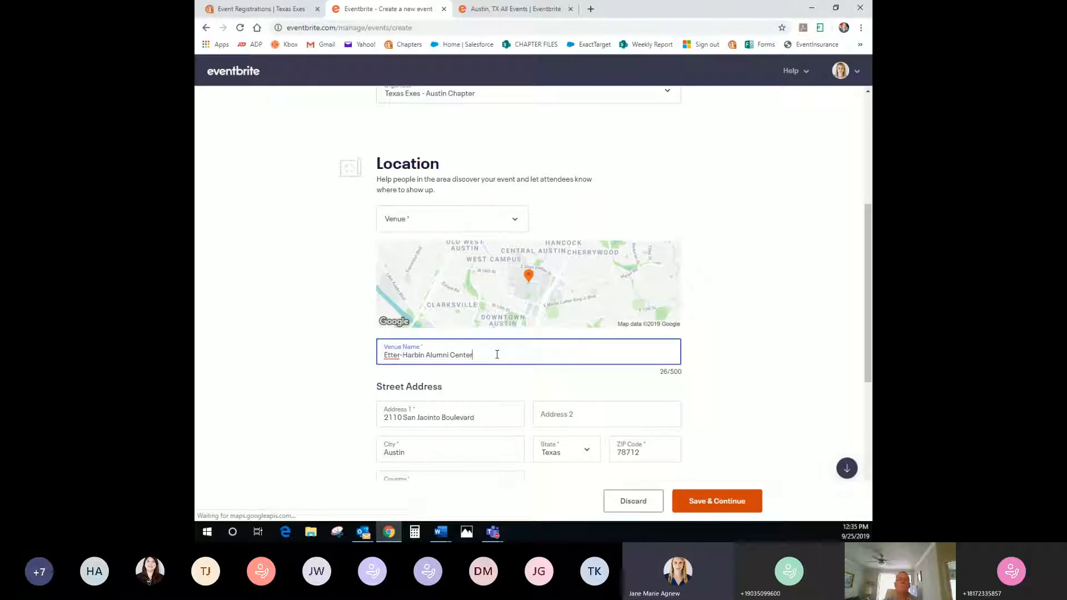
scroll(497, 354, down, 1)
text(Connally Roo)
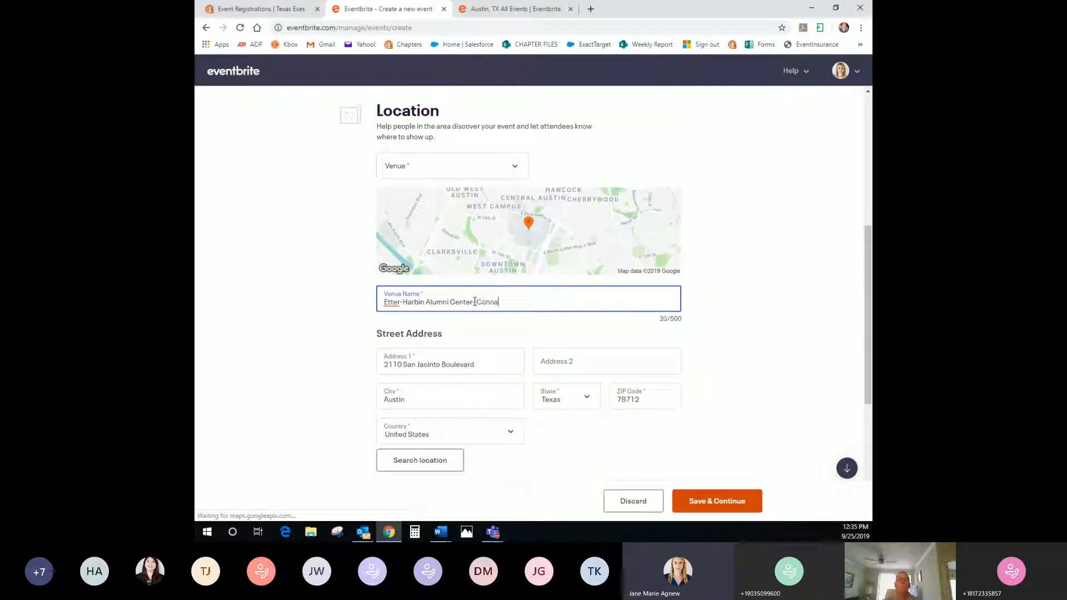
key(BackSpace)
key(BackSpace)
key(BackSpace)
text(Ballroom)
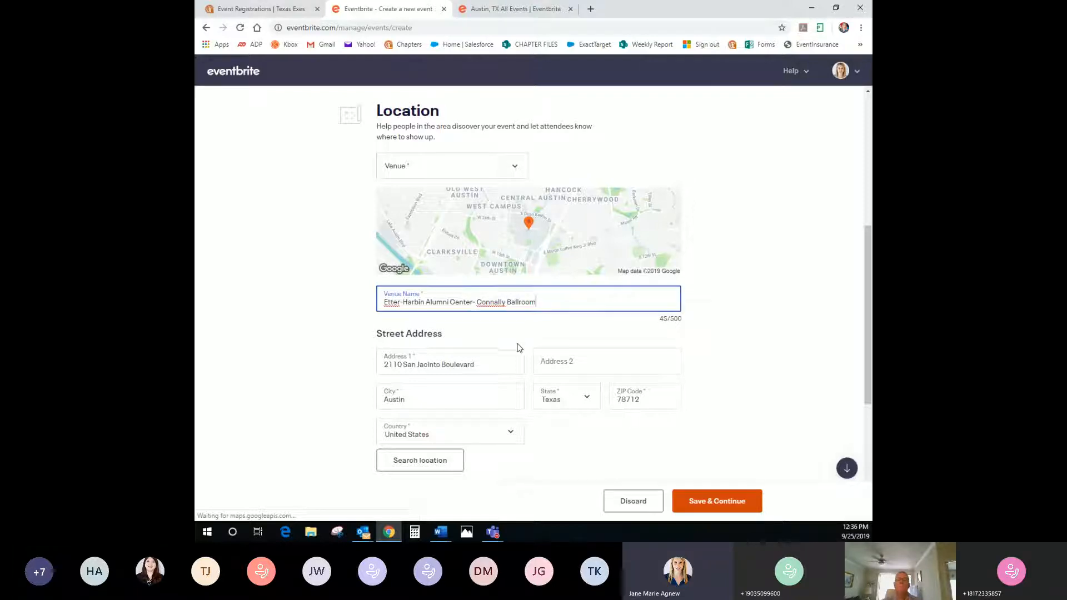
scroll(514, 347, down, 2)
scroll(566, 357, down, 2)
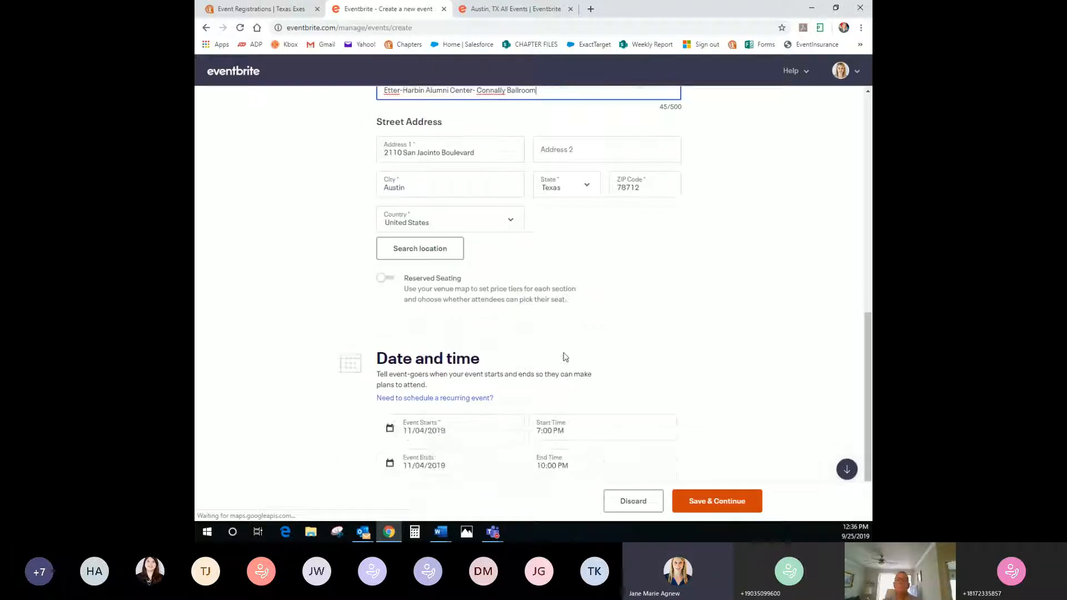
scroll(562, 357, down, 1)
Set start and end dates to December 19, 2019, keep Chicago time zone, and save
click(421, 384)
click(531, 416)
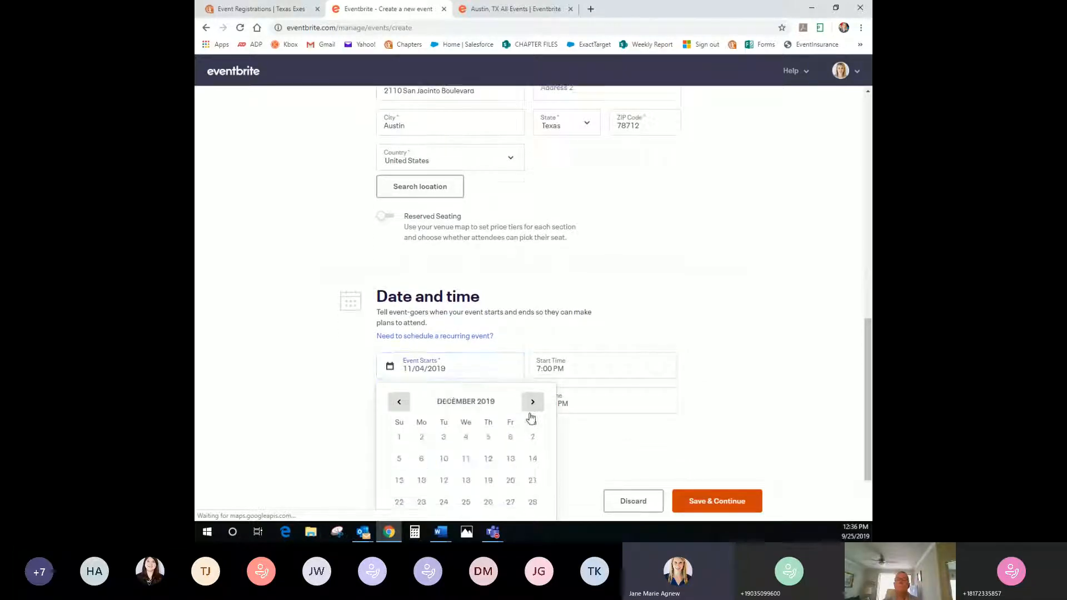
click(489, 438)
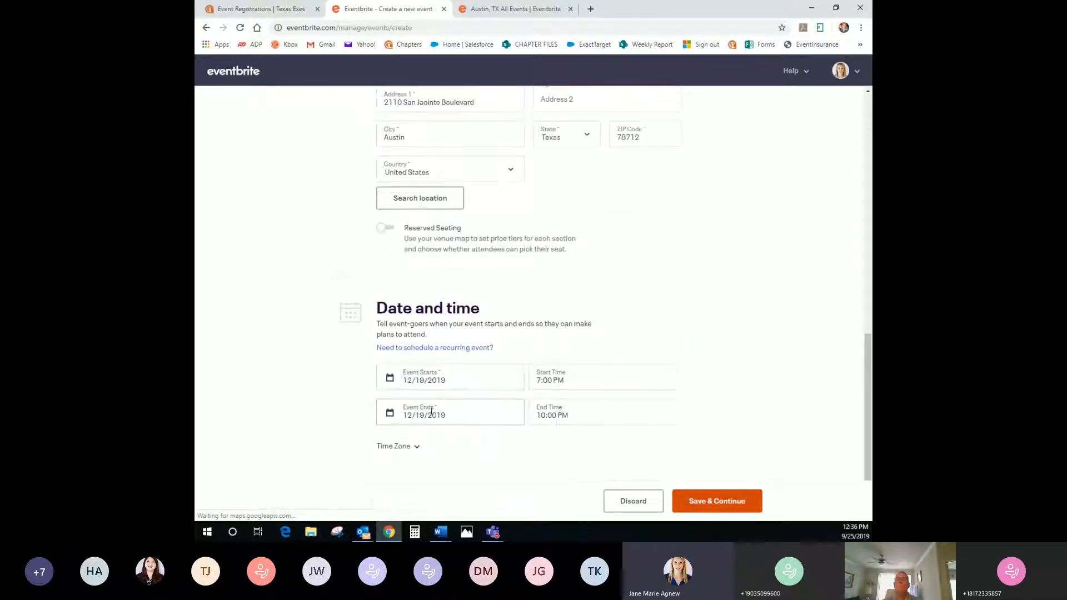
click(472, 417)
click(488, 473)
click(389, 447)
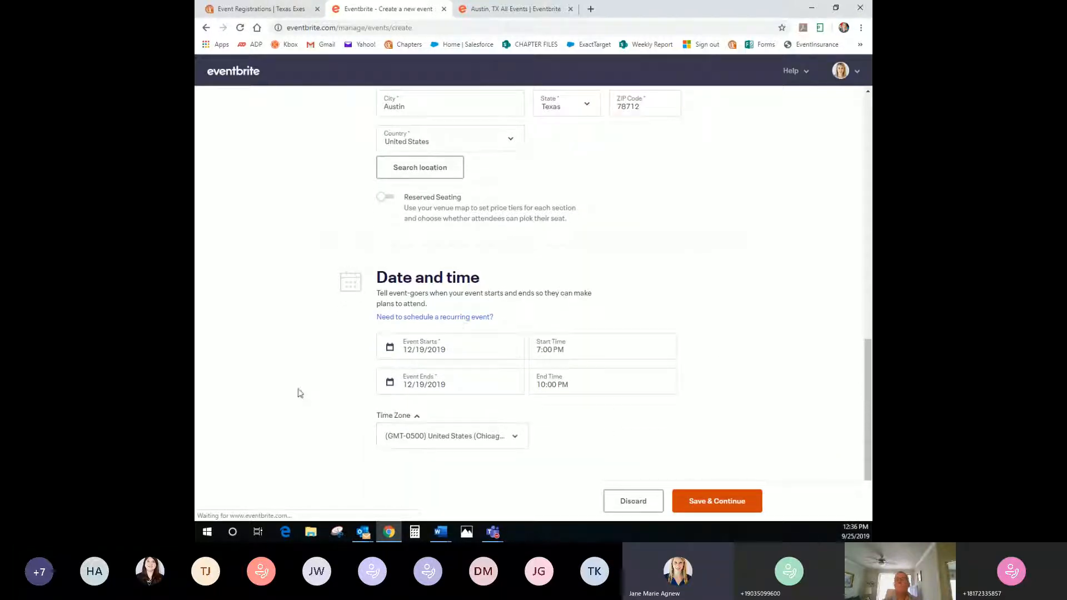
click(470, 439)
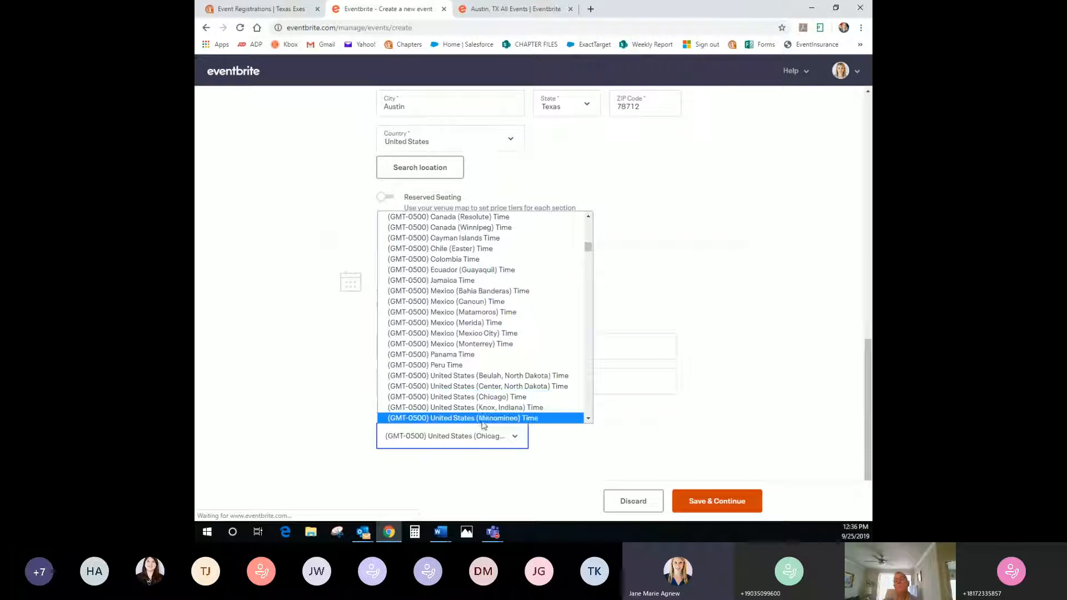
click(478, 396)
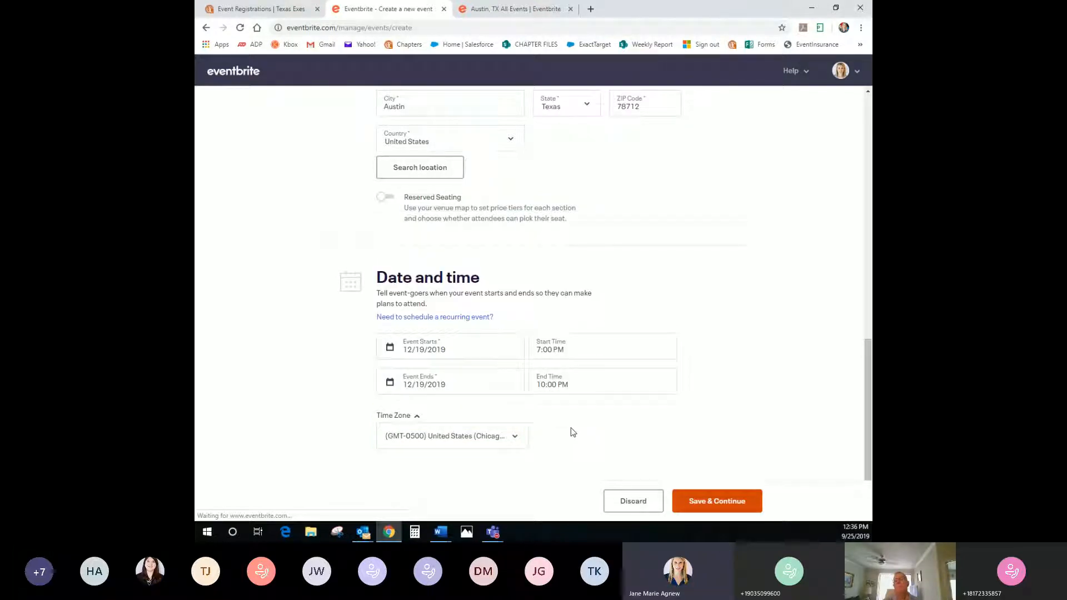
click(715, 503)
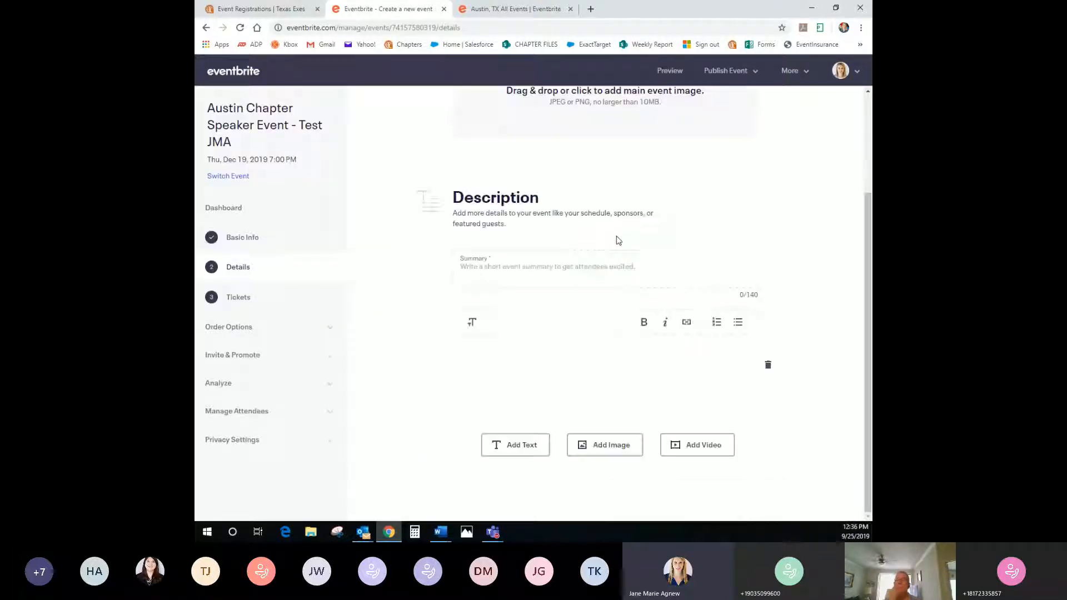
Upload the IMG_7368 (1) lake photo as the main event image, shifting the crop down
scroll(637, 266, up, 1)
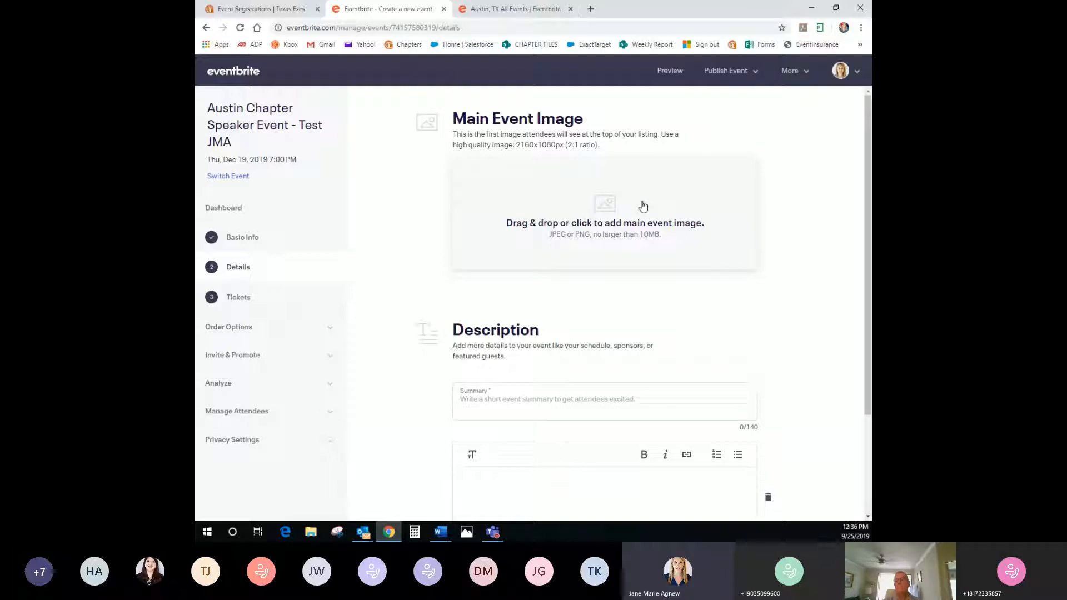
click(608, 223)
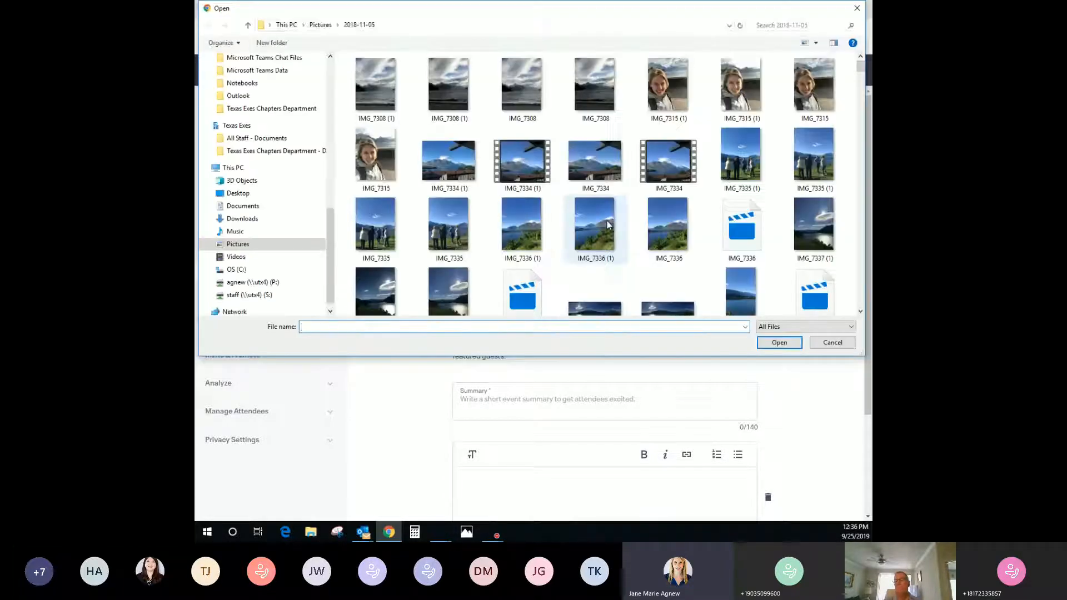
scroll(512, 245, down, 1)
scroll(511, 246, down, 2)
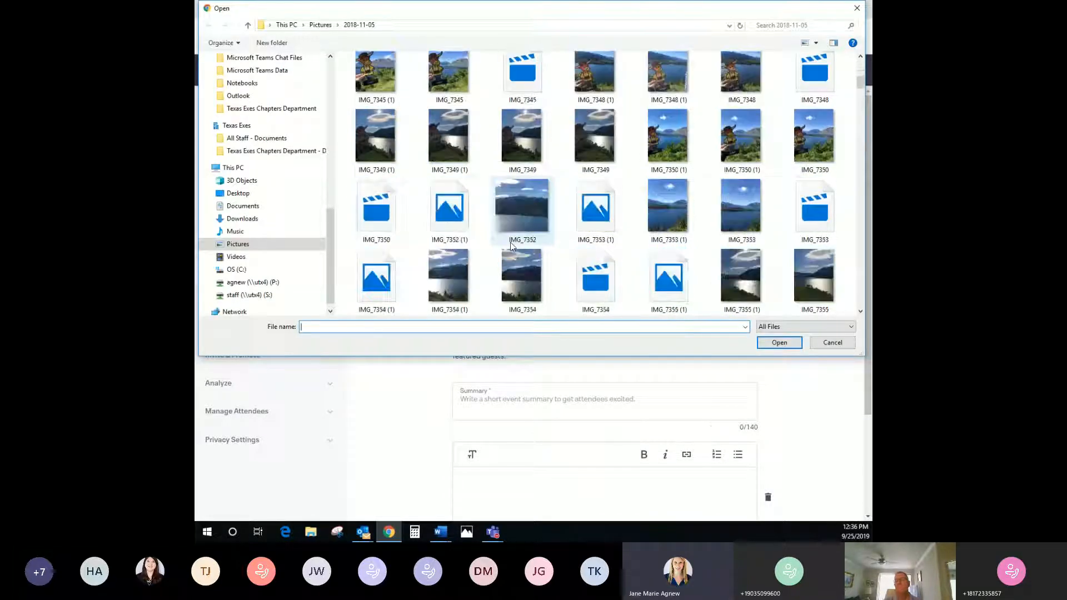
click(669, 278)
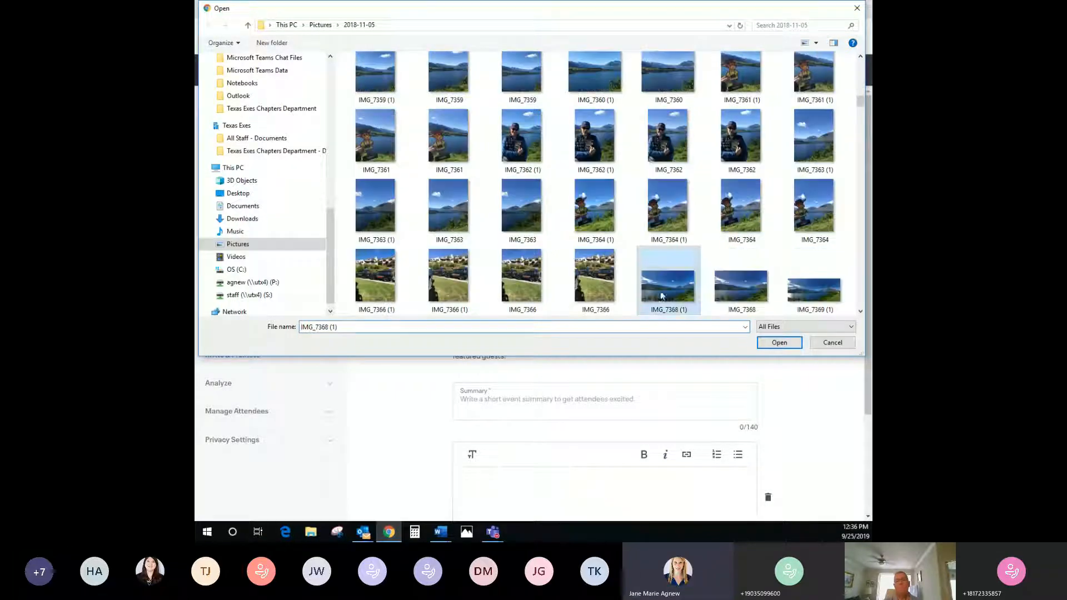
click(779, 342)
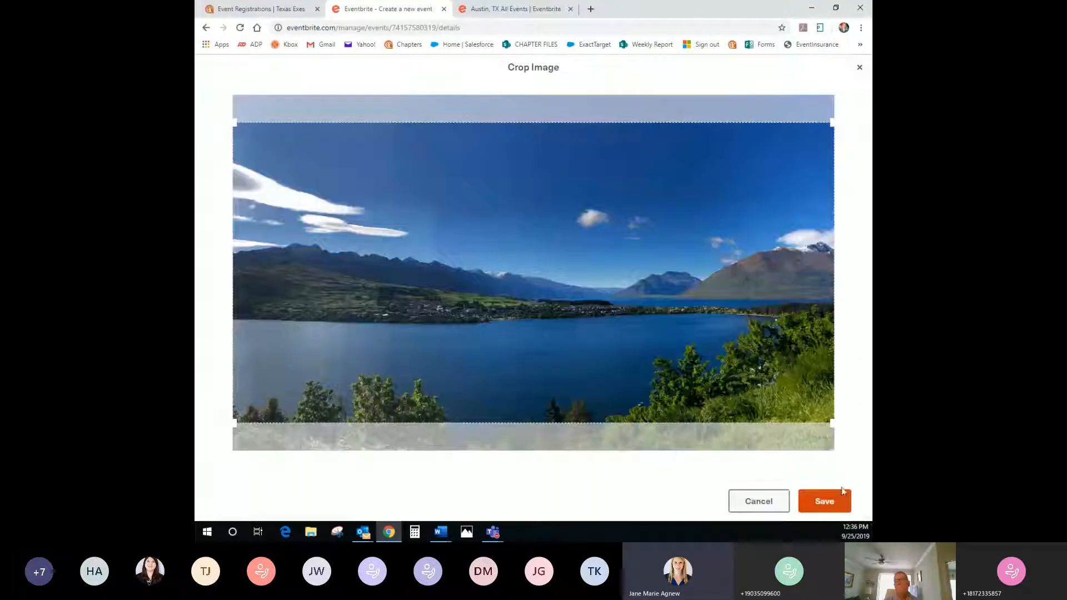
drag(668, 261, 663, 283)
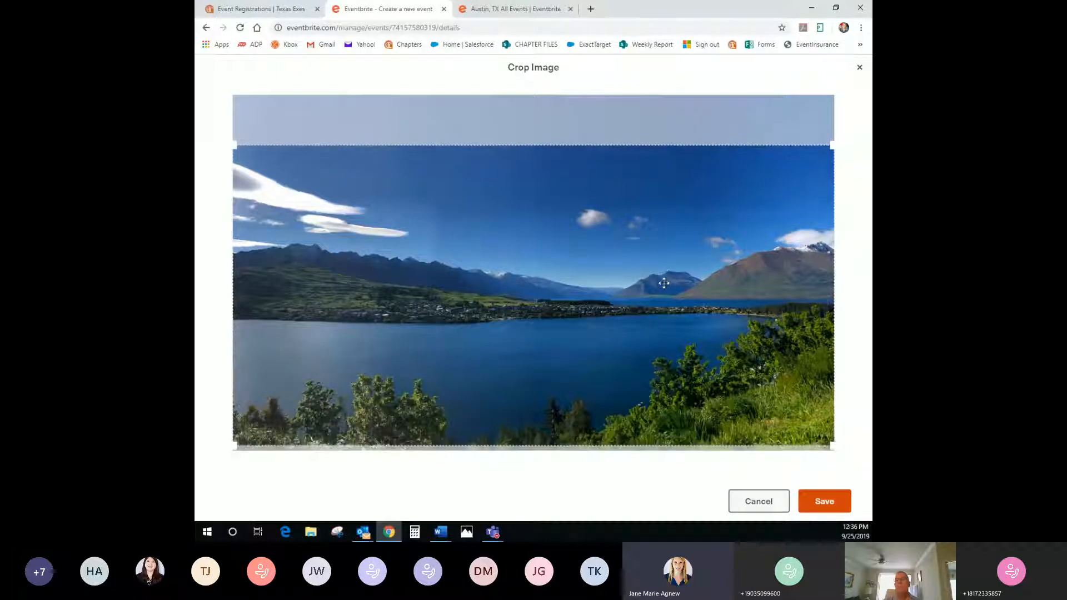
click(824, 502)
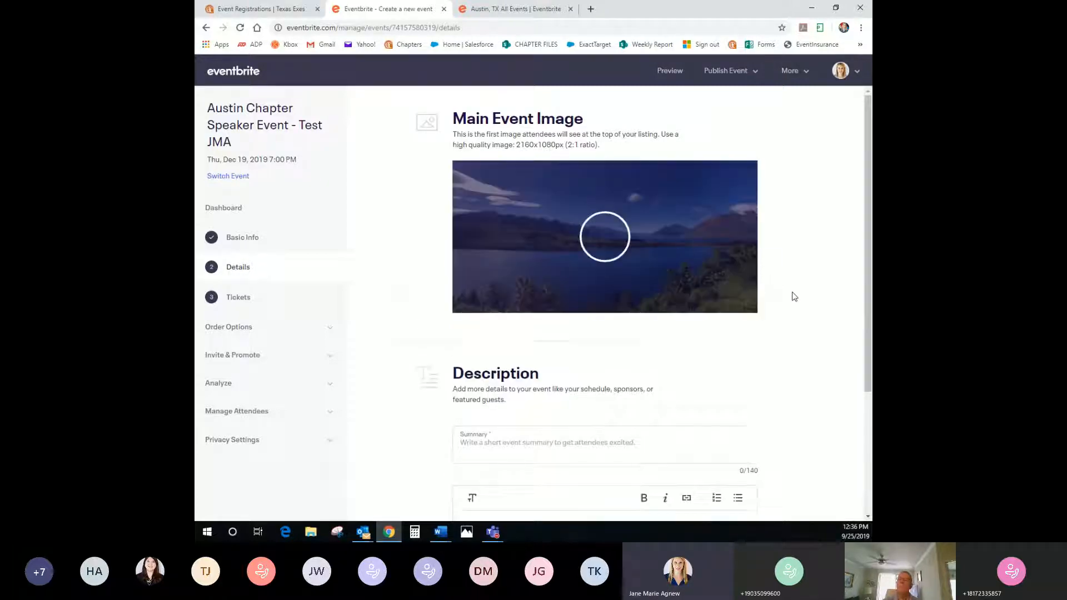
drag(517, 144, 597, 145)
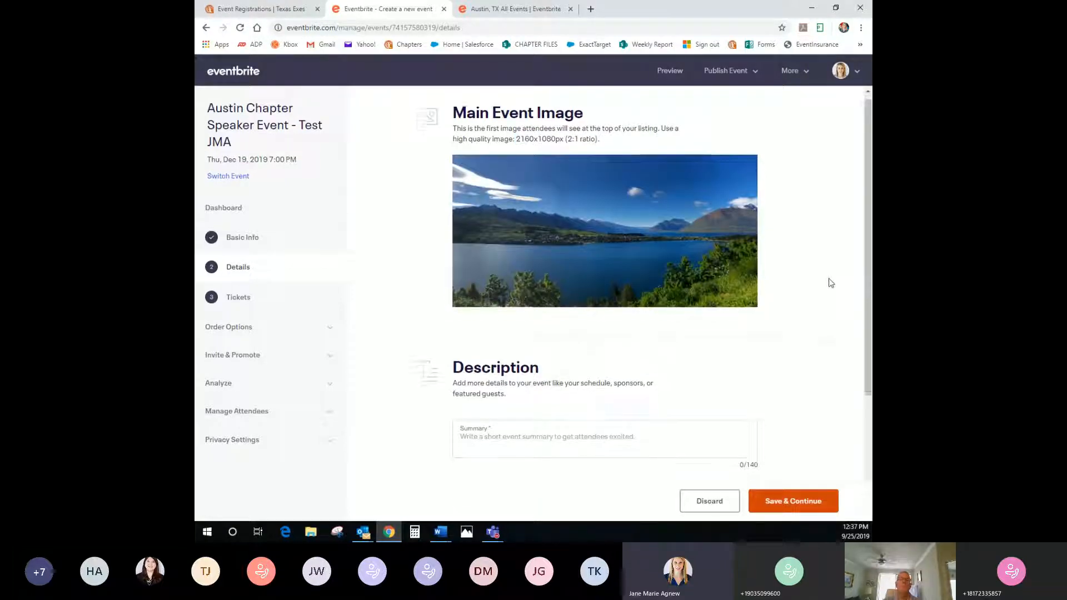
scroll(831, 283, down, 2)
scroll(414, 296, down, 1)
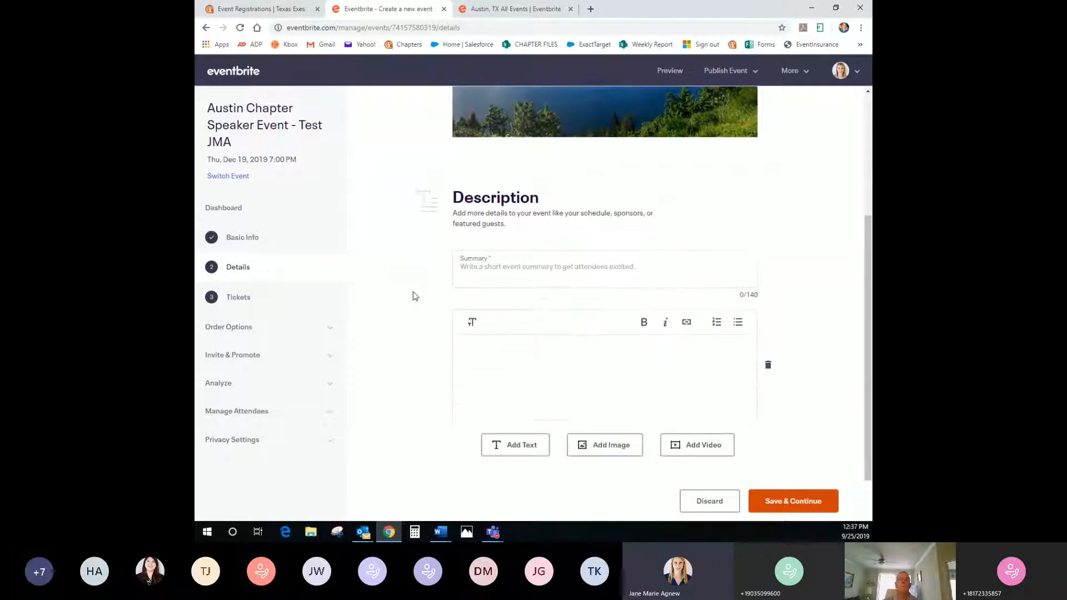
Write the event summary and description 'is my event information', making 'information' bold
click(469, 264)
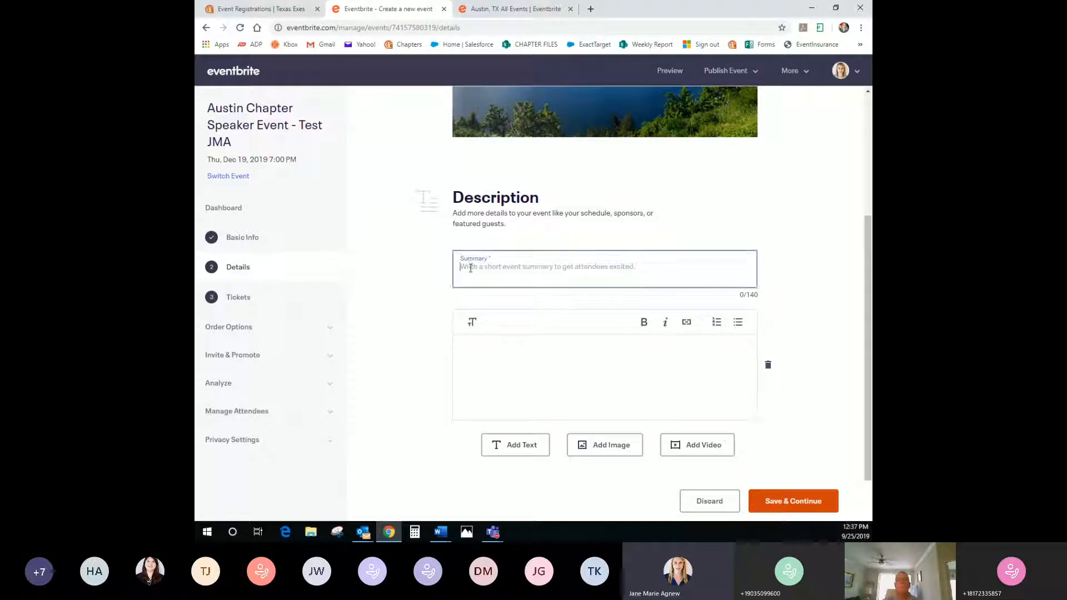
text(Jo)
text(in a)
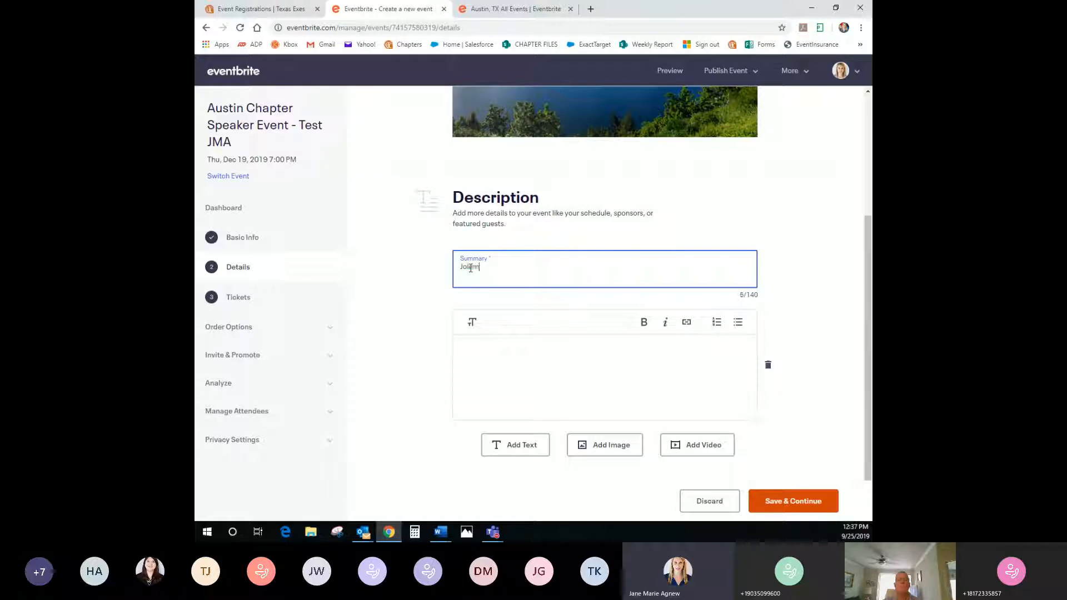
text(s athour event!)
click(467, 347)
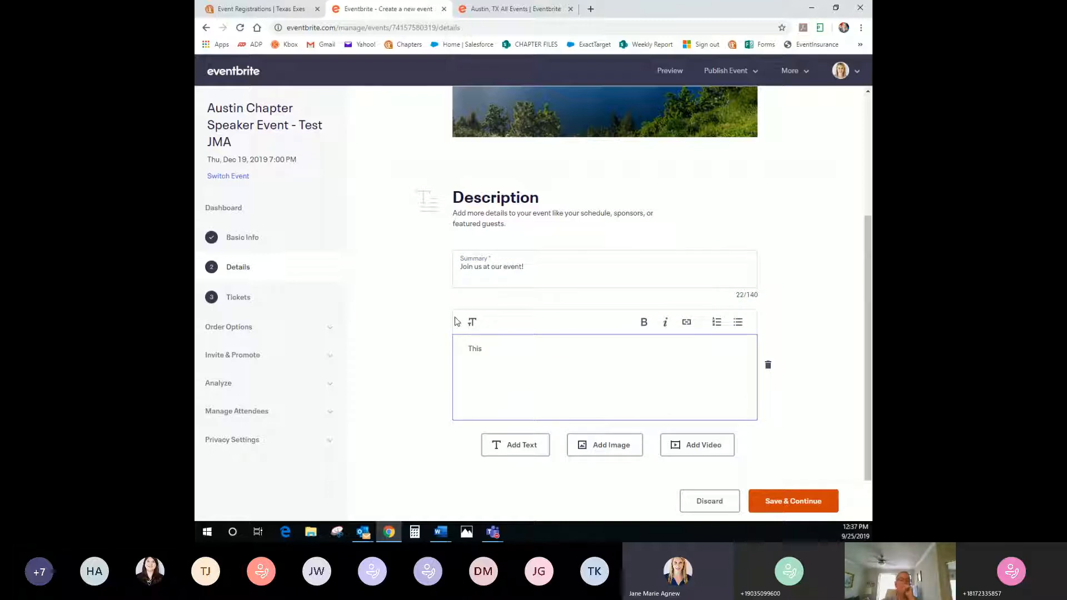
text(is my event information.)
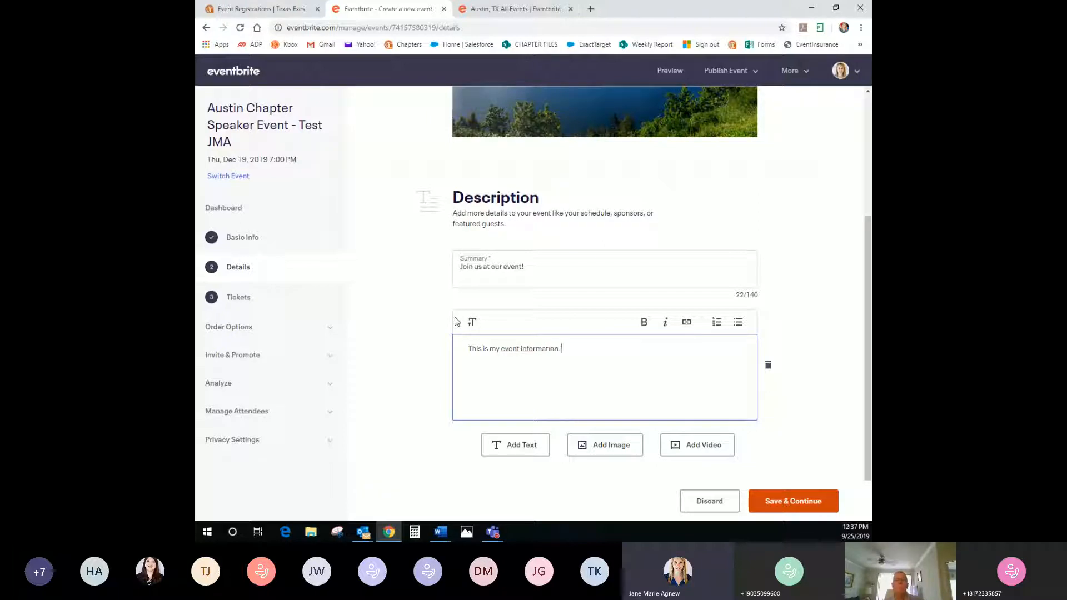
drag(562, 350, 521, 349)
click(644, 322)
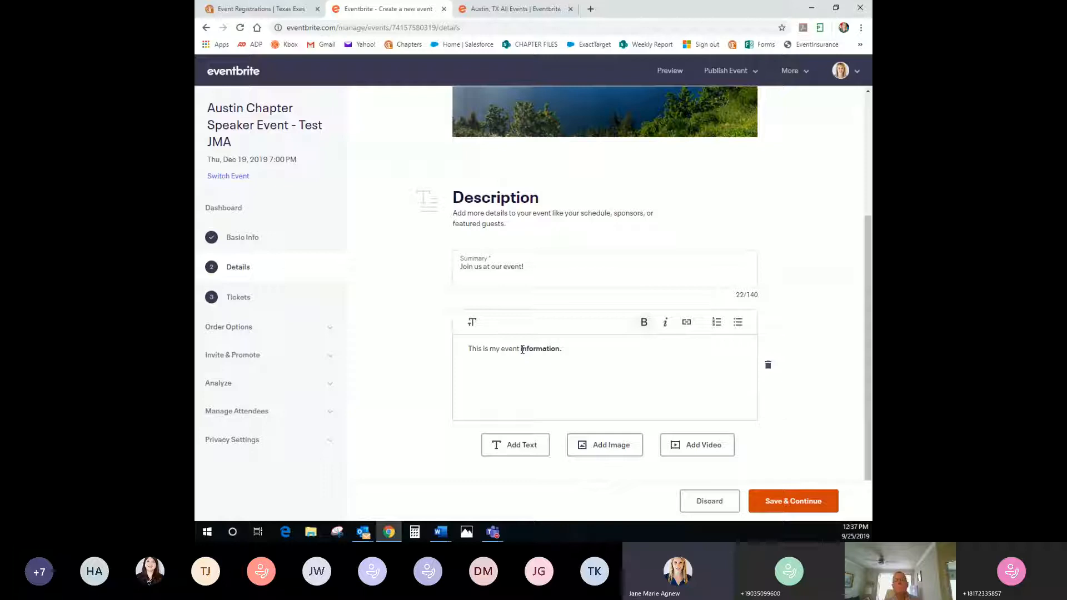
Add an 'Austin Chapter' line linked to texasexes.org/austin
key(Return)
text(Austin Chapter)
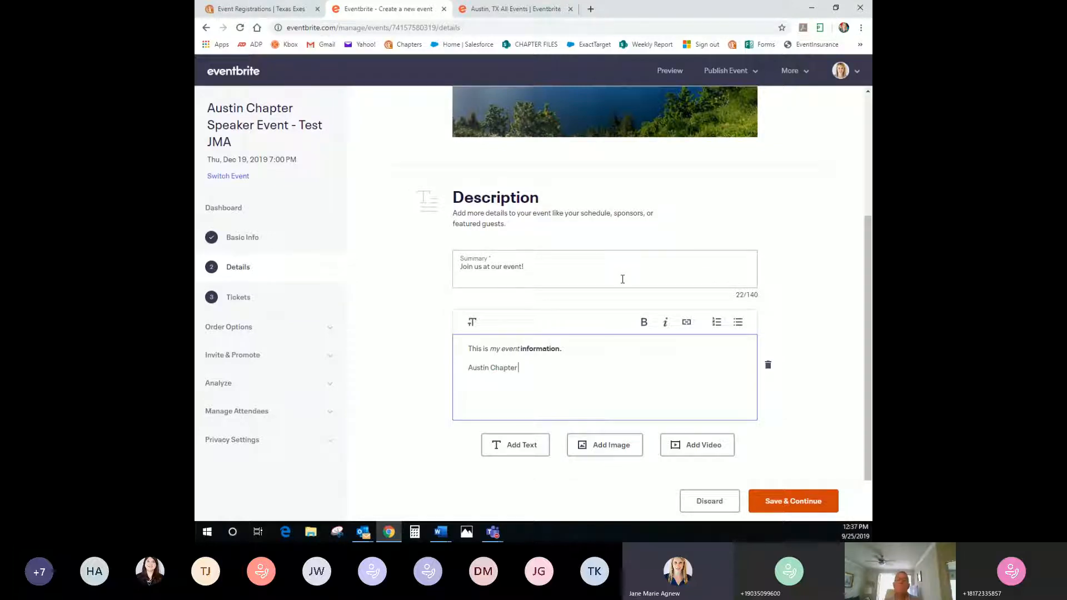
drag(518, 368, 465, 368)
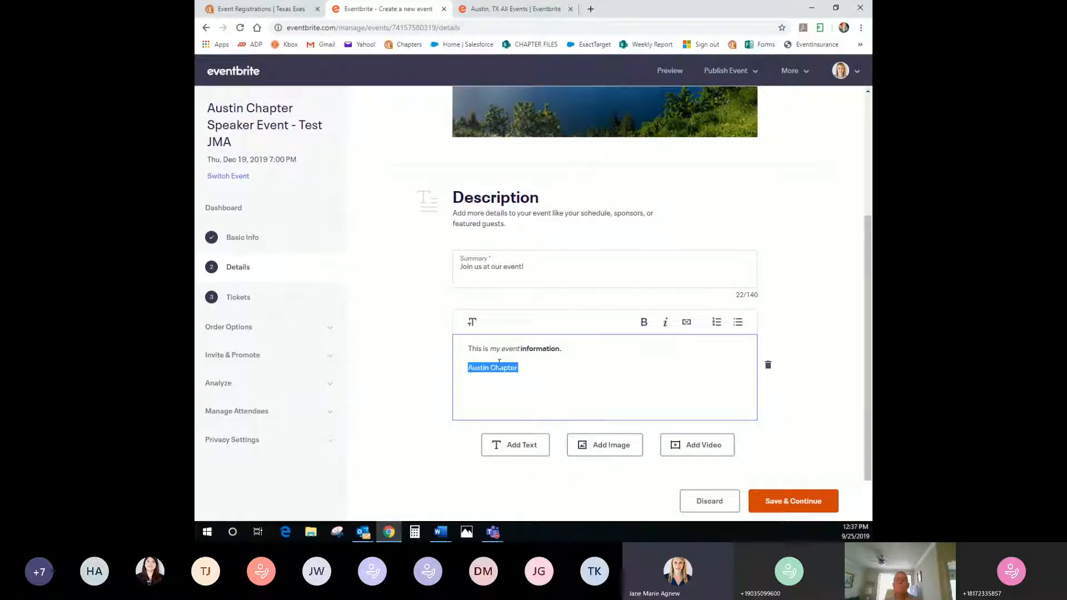
click(687, 322)
text(http:)
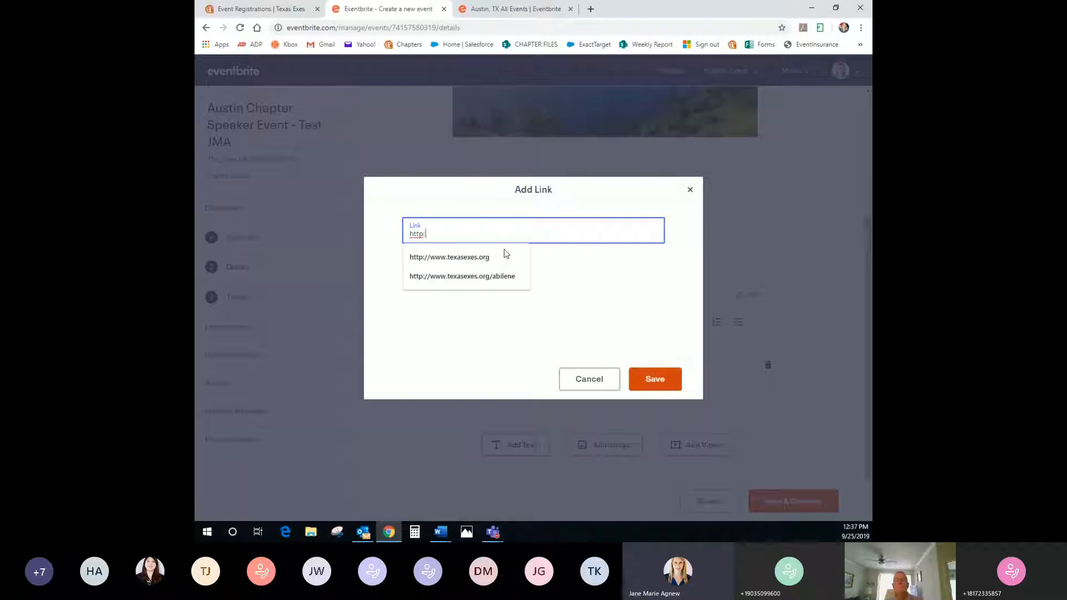
key(Down)
key(Down)
key(Return)
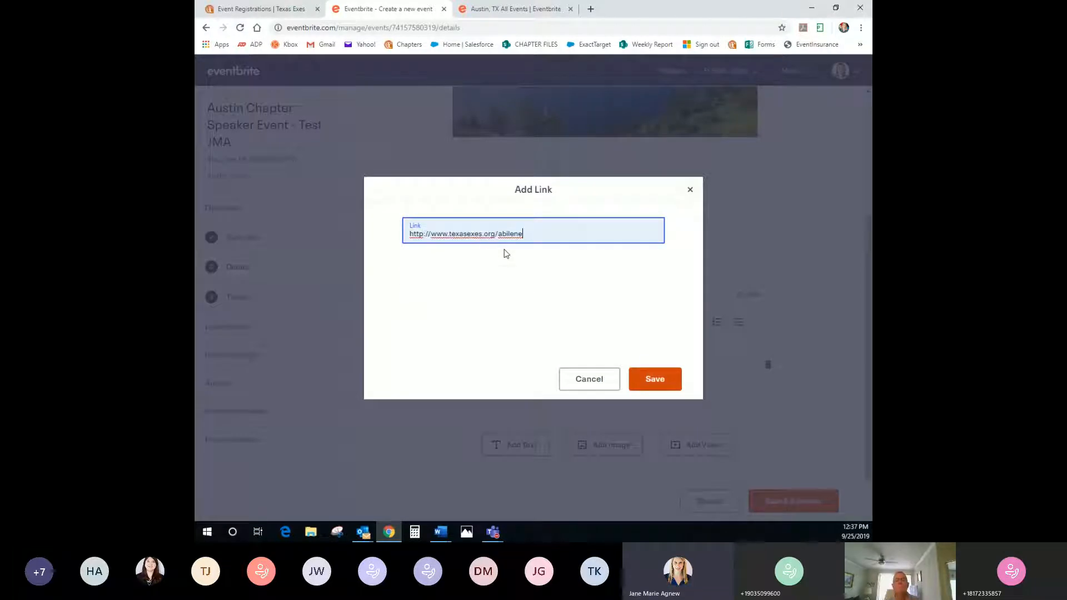
drag(530, 235, 502, 236)
text(ustin)
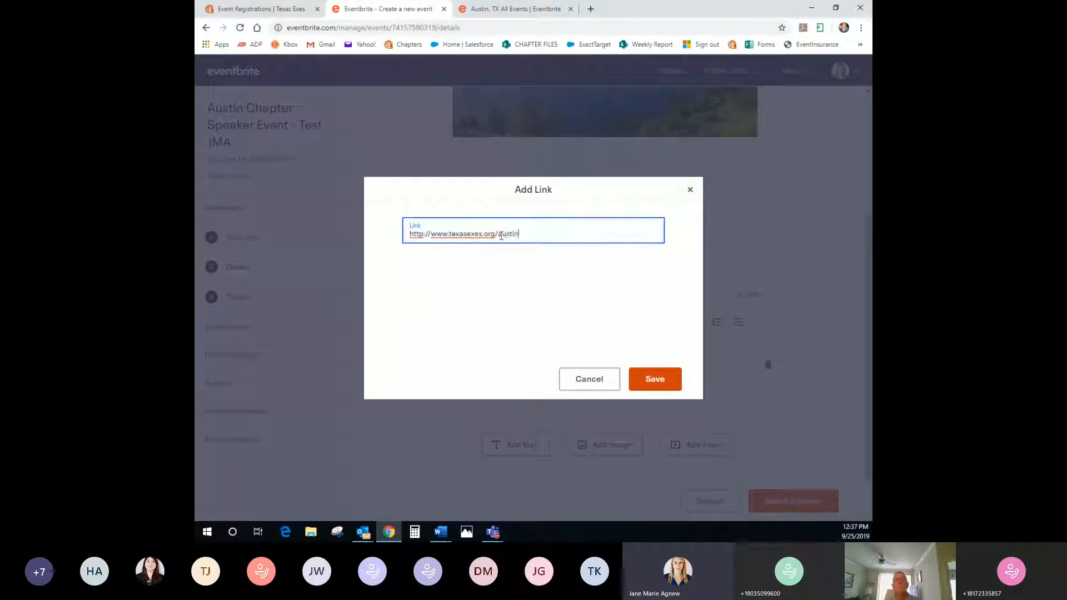
click(652, 379)
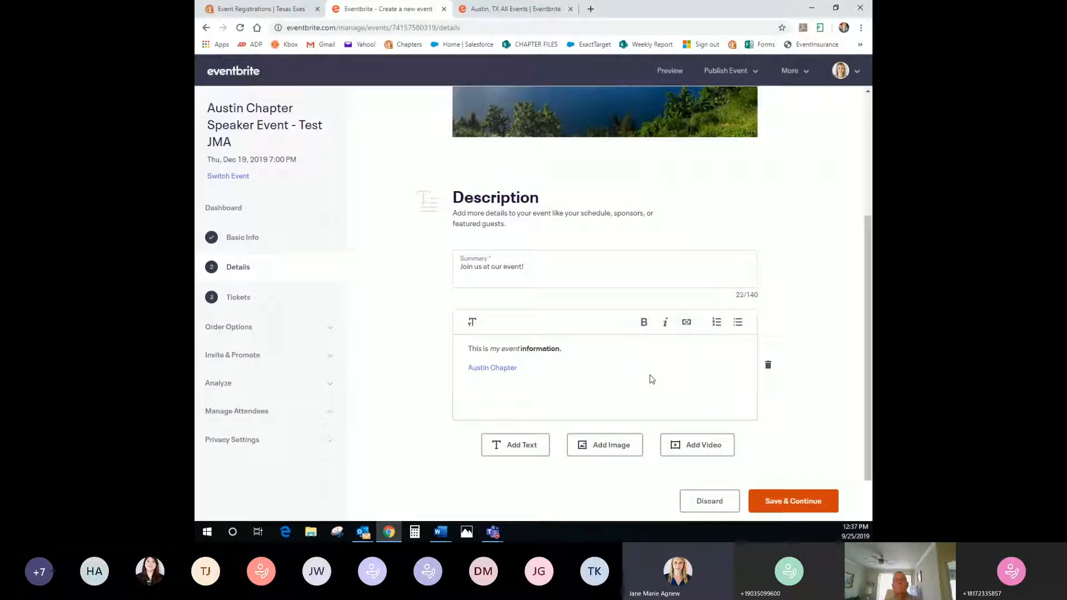
Add a bulleted list with two 'List' items below the link
click(669, 359)
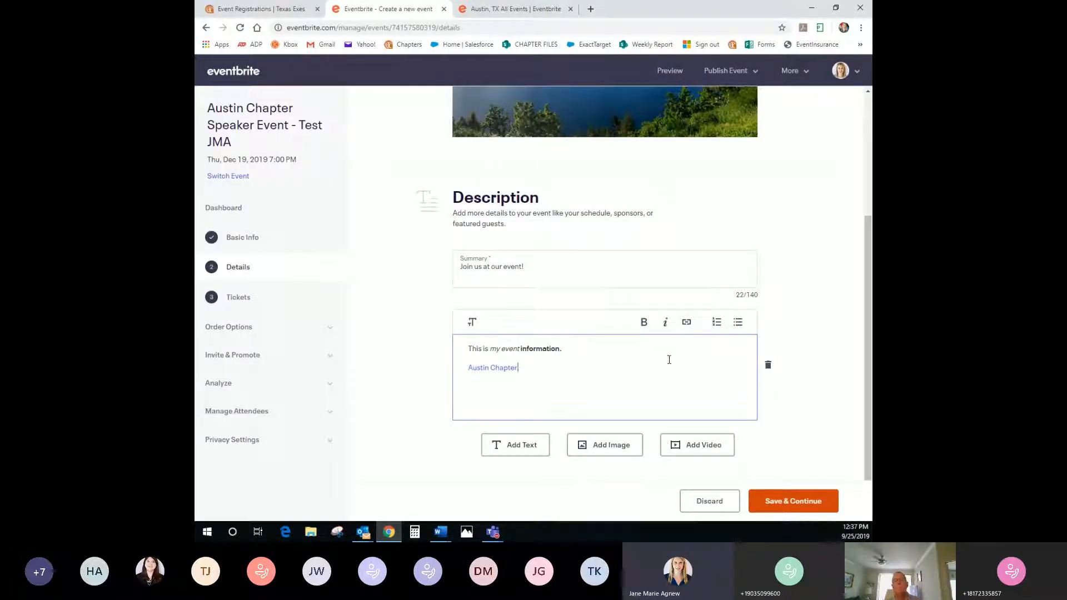
key(Return)
click(741, 327)
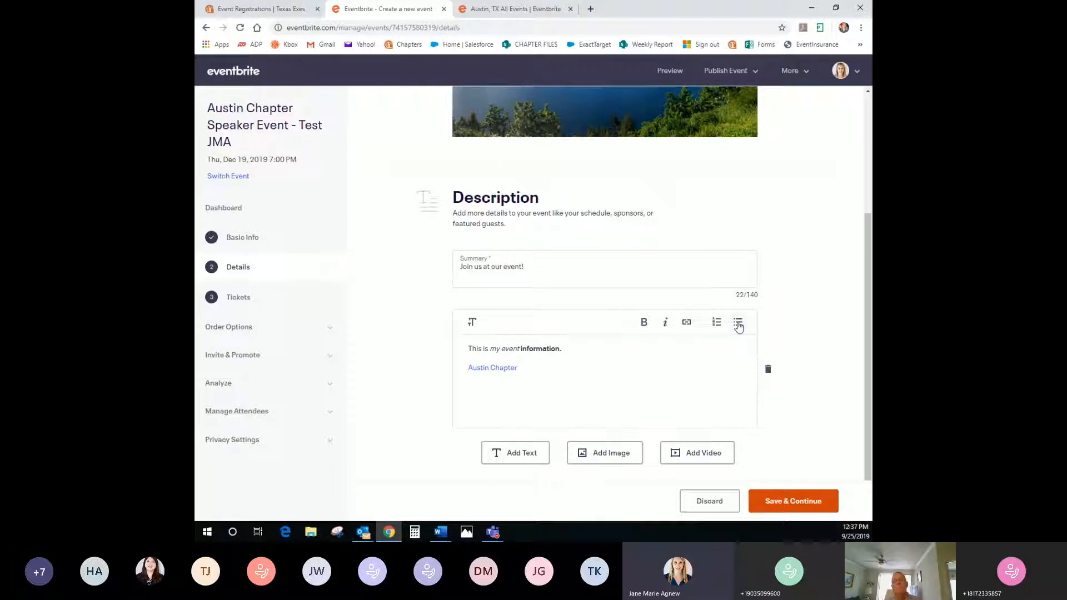
click(546, 386)
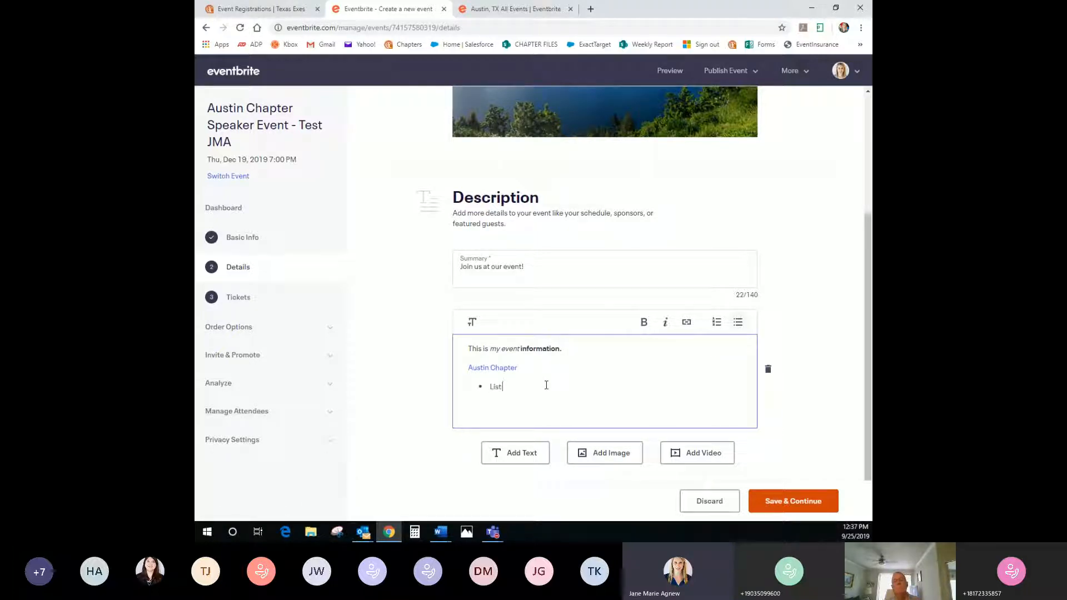
text(List)
key(Return)
text(List)
key(Return)
Add a numbered list with two 'Test' items
click(716, 322)
click(537, 418)
text(Test)
key(Return)
text(Test)
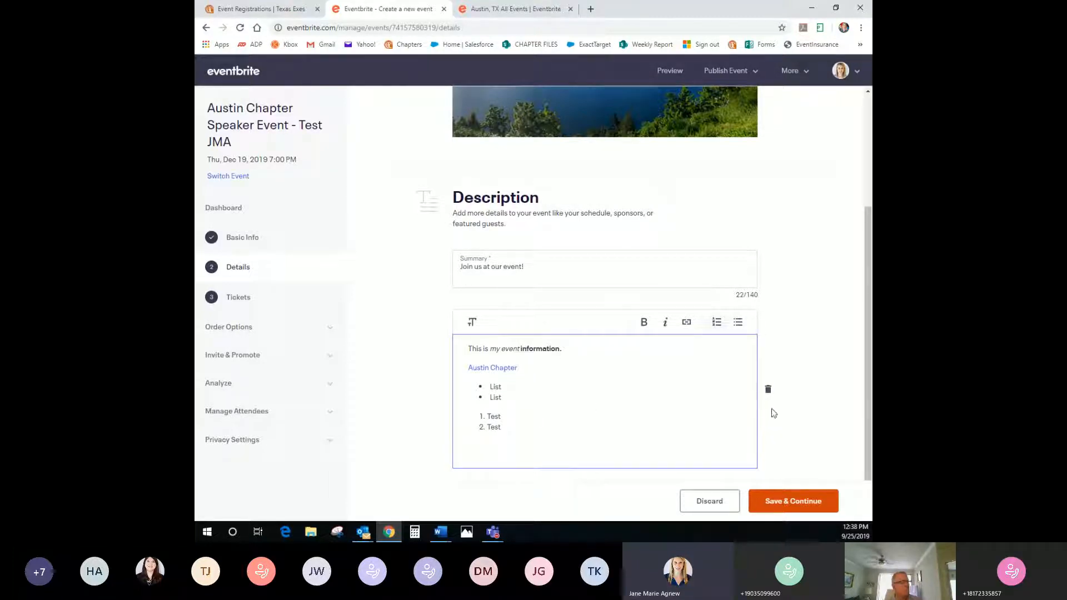
scroll(770, 314, down, 1)
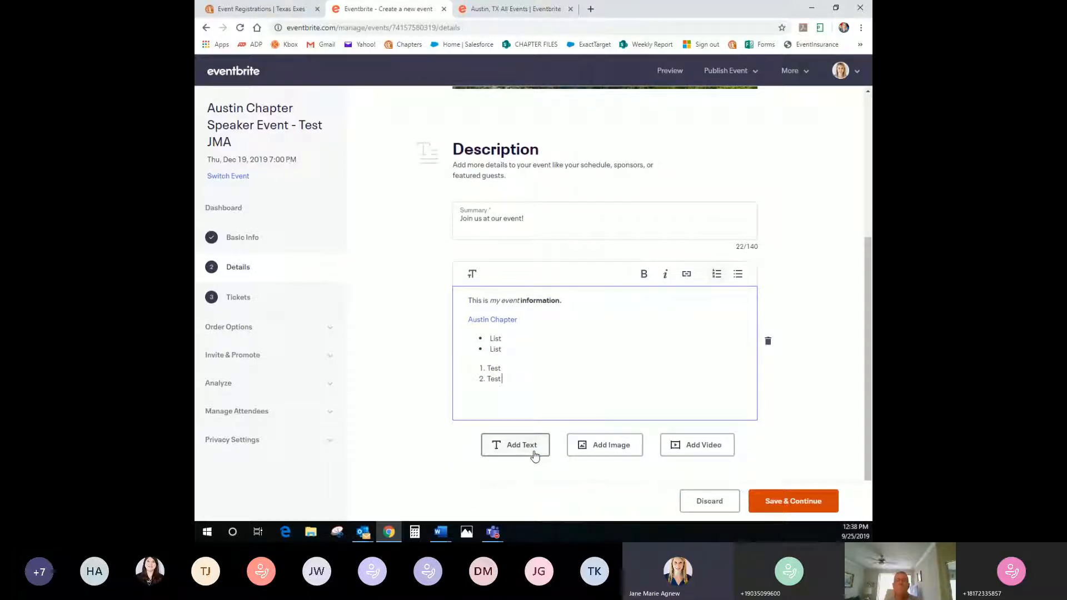
Add image and video link blocks to the description and try reordering the video block
click(602, 449)
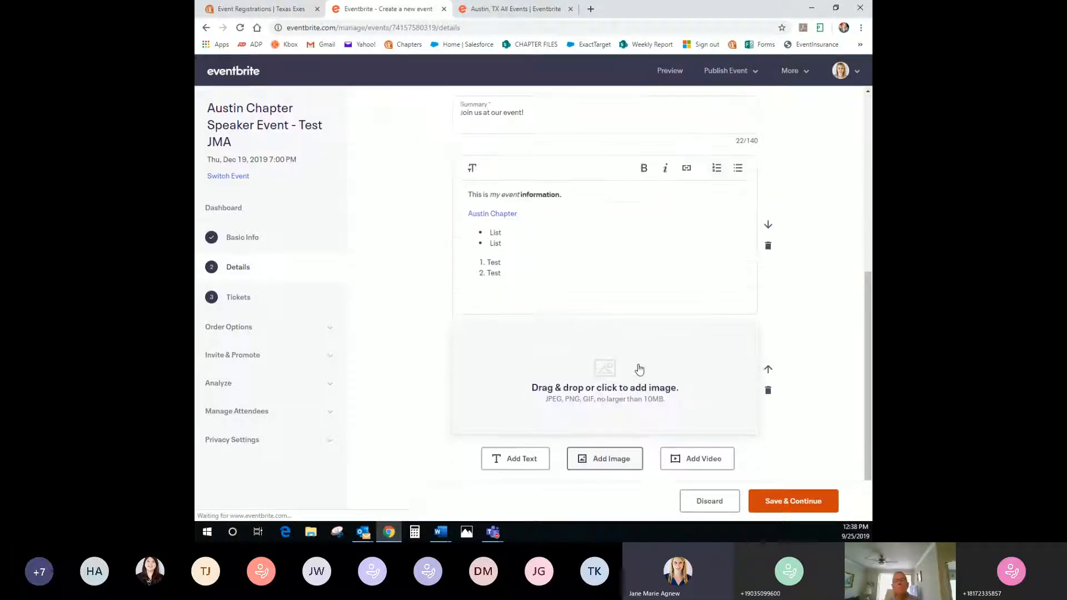
click(706, 448)
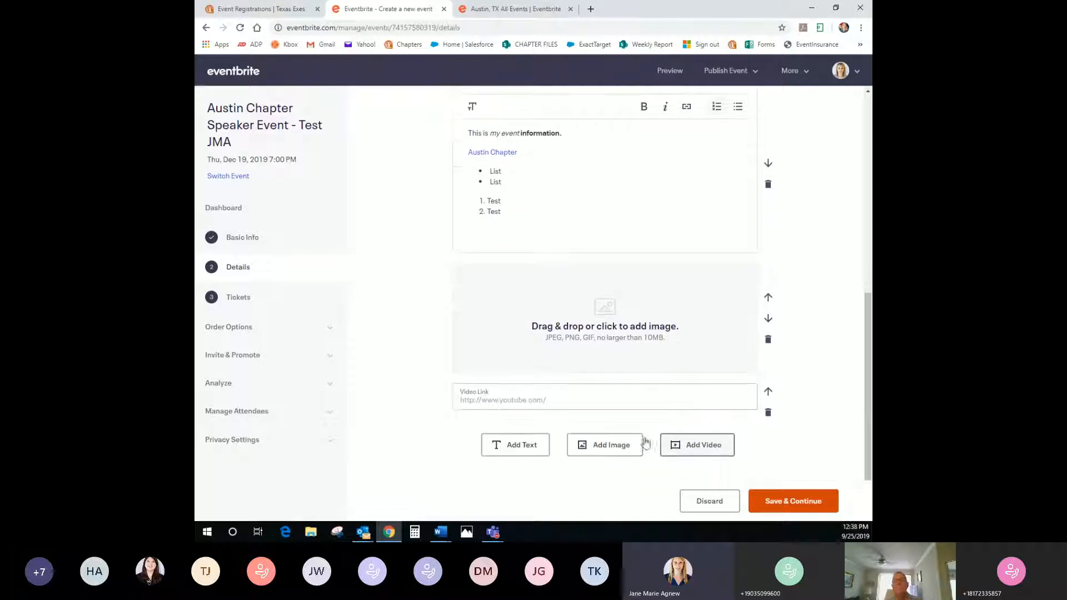
click(463, 403)
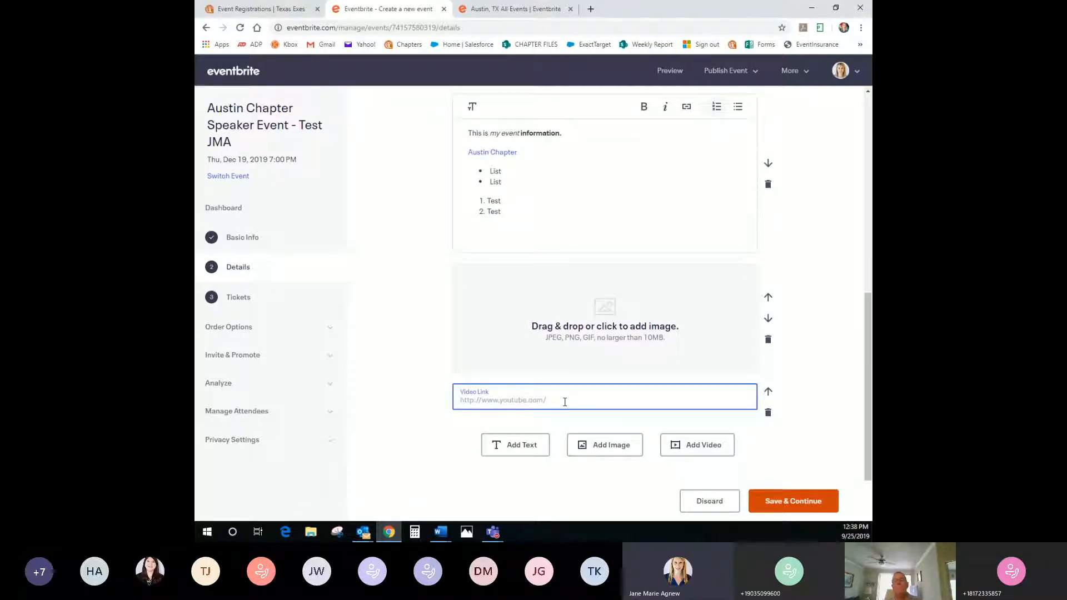
click(770, 394)
click(770, 394)
scroll(791, 356, up, 1)
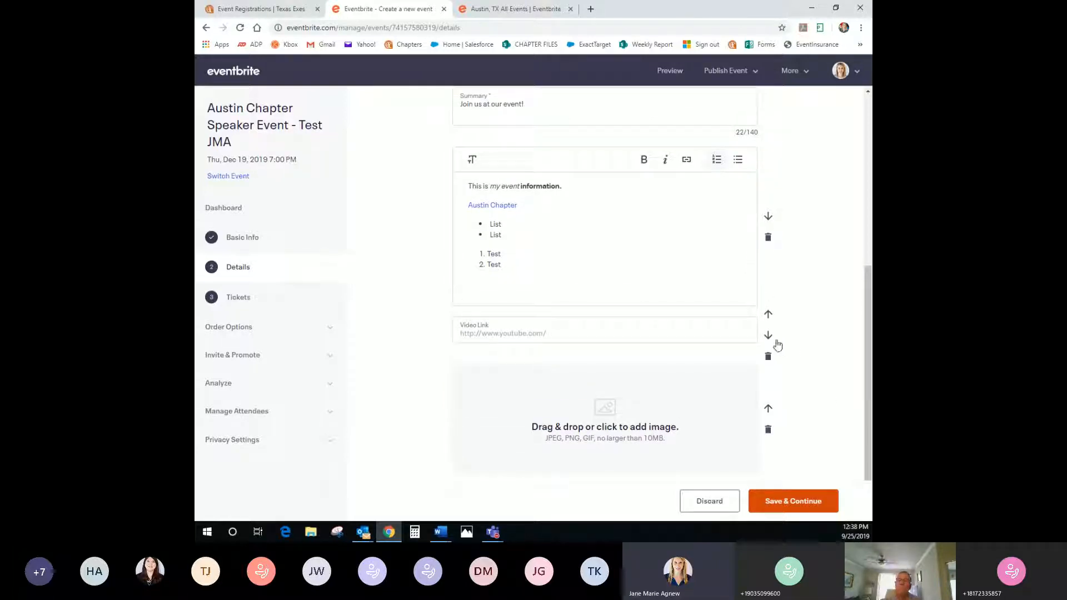
click(770, 318)
scroll(770, 317, up, 3)
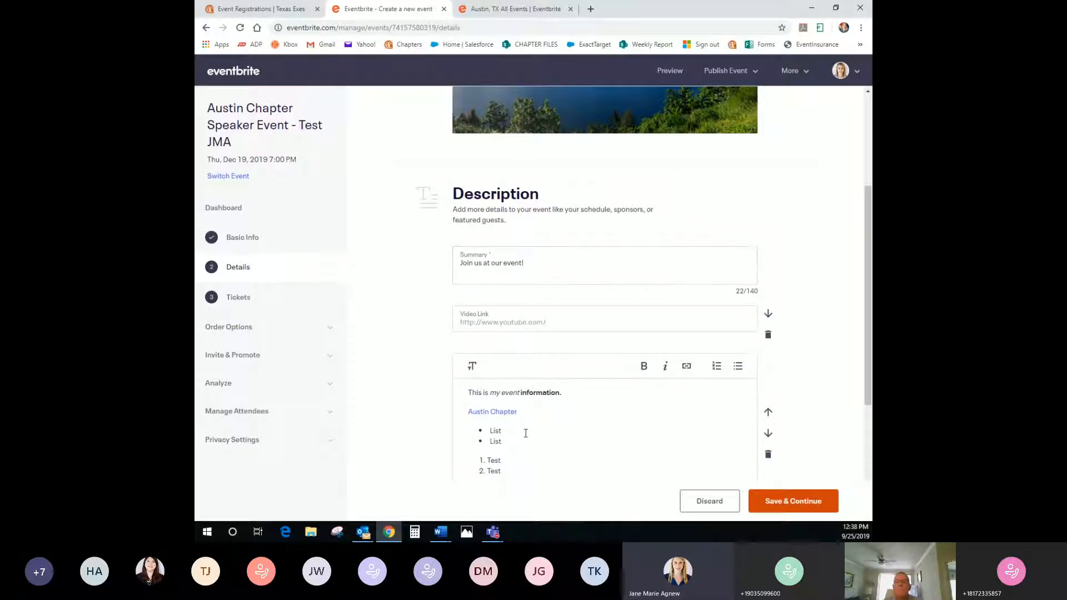
scroll(552, 409, down, 2)
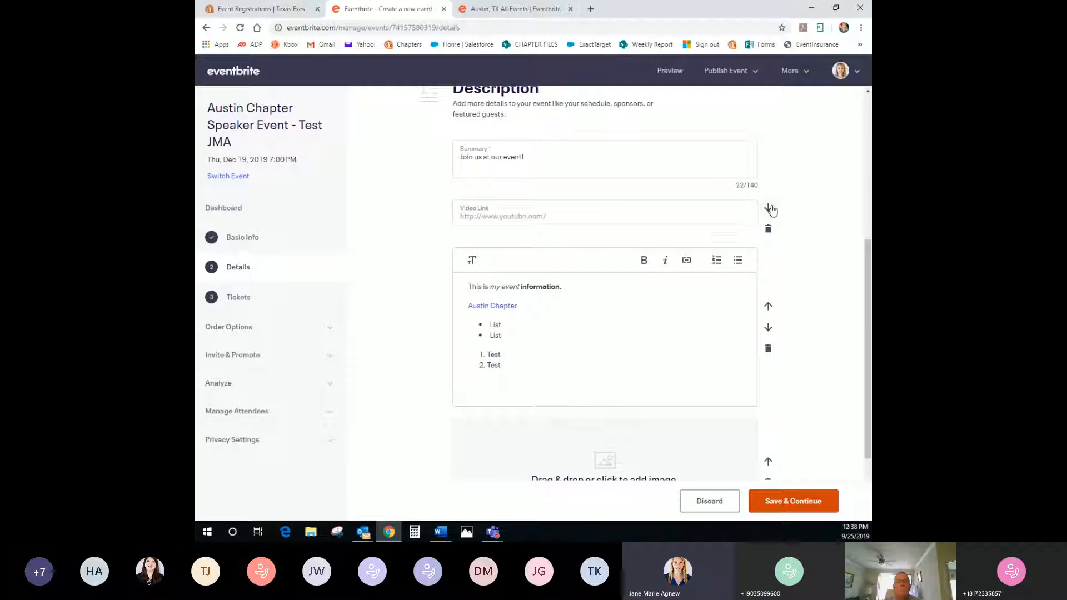
click(768, 209)
scroll(759, 304, down, 1)
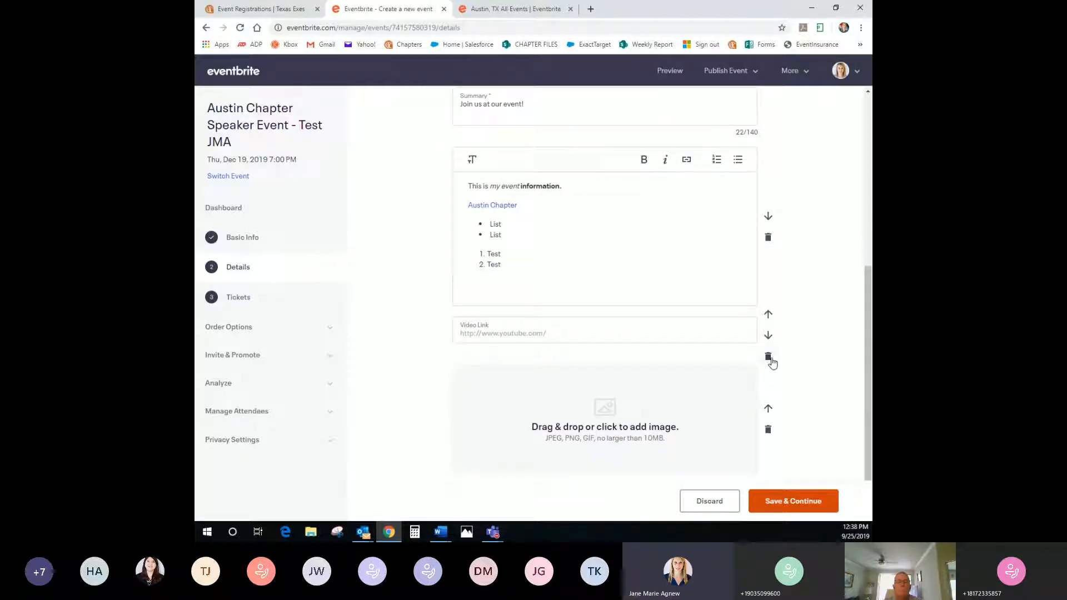
Delete the video and image blocks and save the event details
click(770, 358)
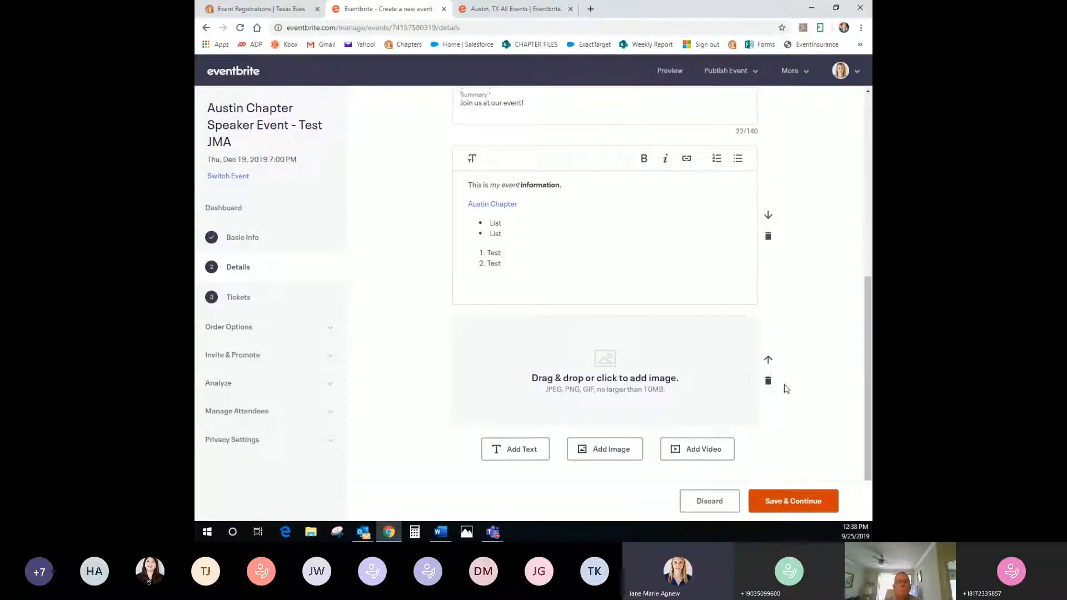
click(768, 381)
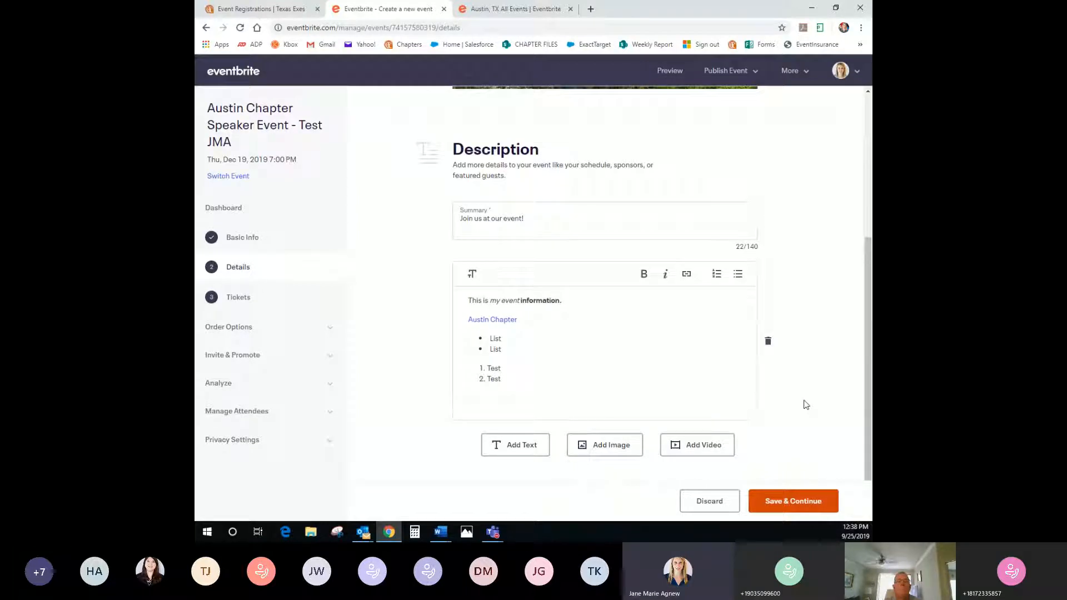
click(788, 501)
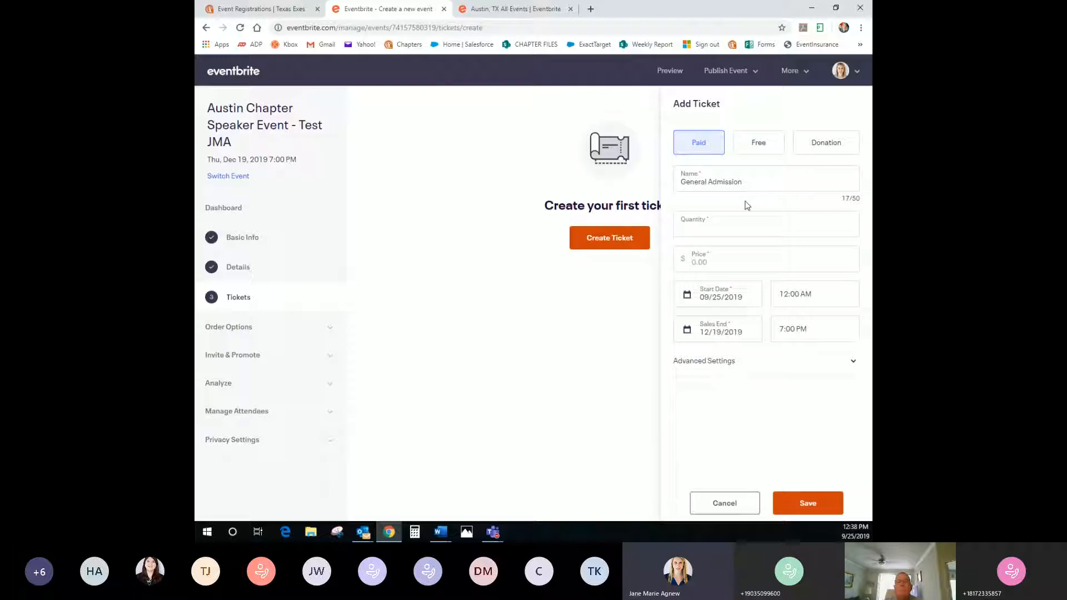
Make the new ticket a free Child Ticket with 100 available
click(762, 146)
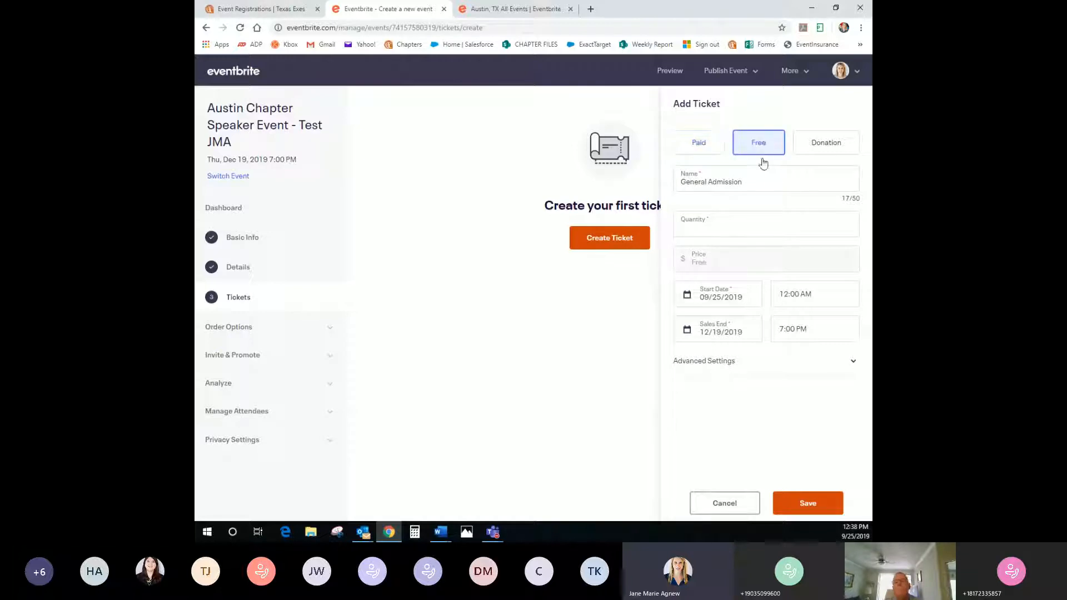
drag(745, 170, 651, 185)
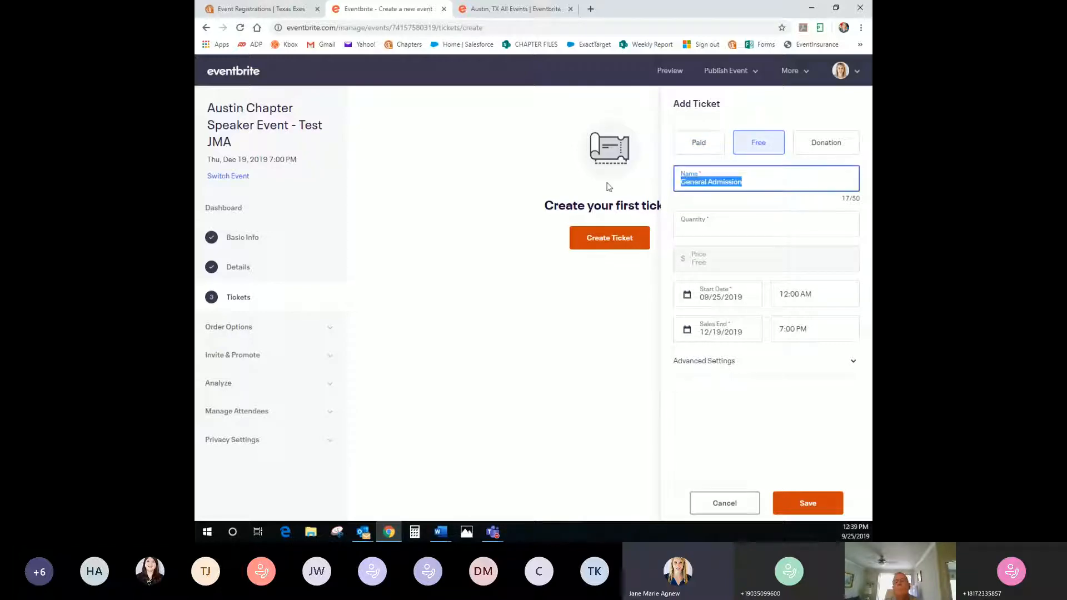
text(Child Ti)
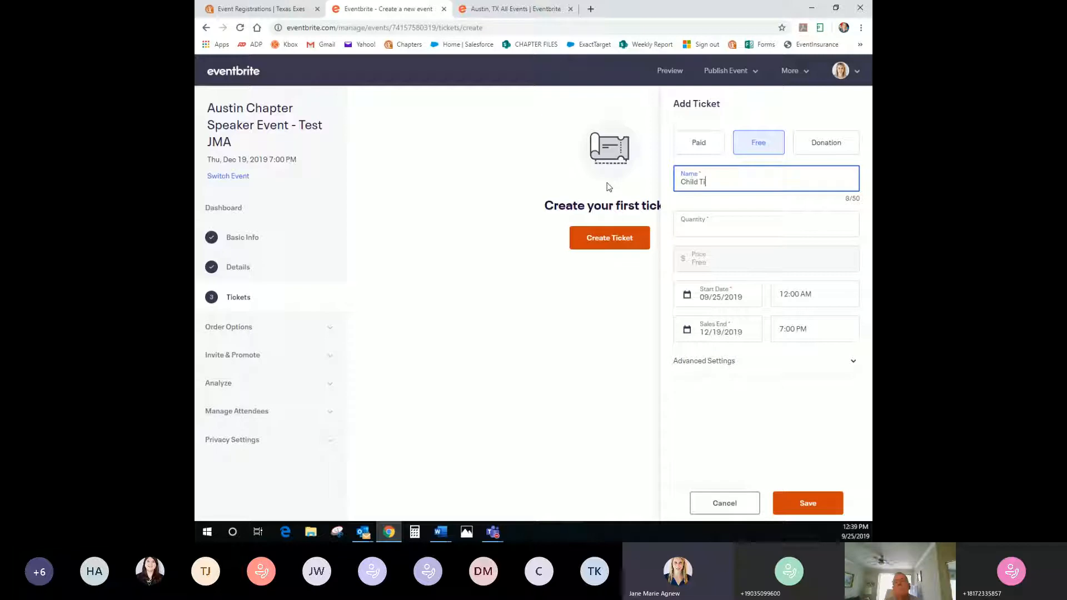
text(cket)
key(Tab)
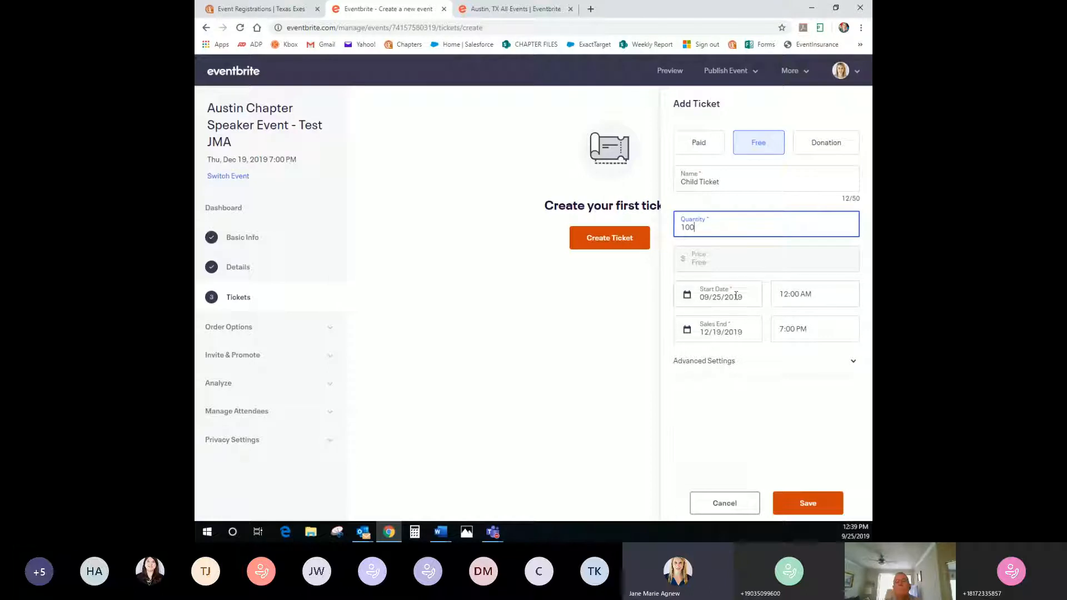
click(788, 296)
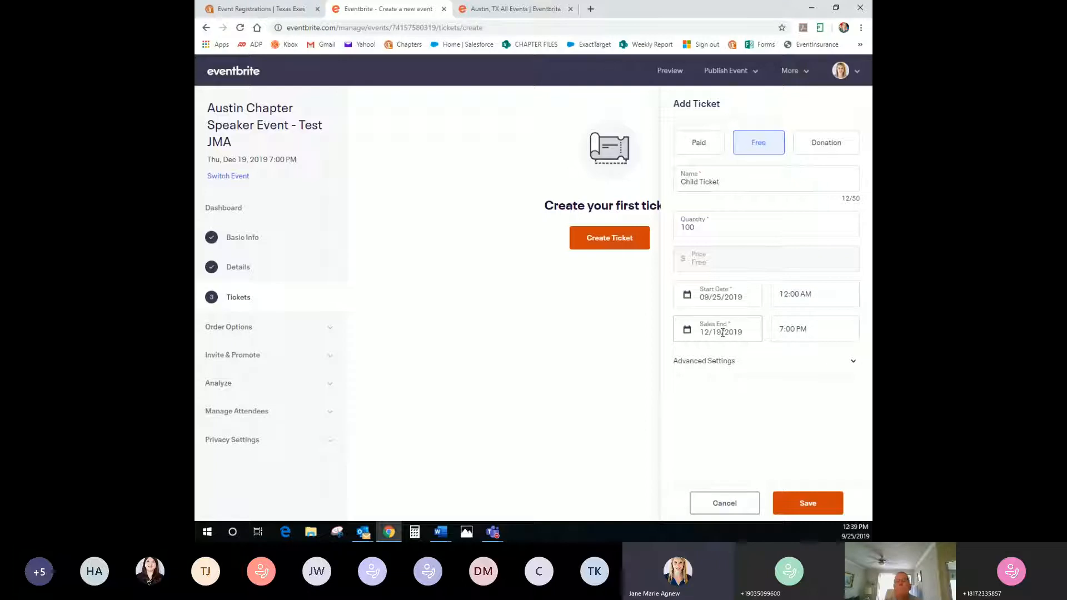
Describe it as 'Ticket includes food and drink.', keep the sales channel Everywhere, and save
click(717, 362)
scroll(716, 362, down, 1)
click(717, 360)
text(Ticket includes a)
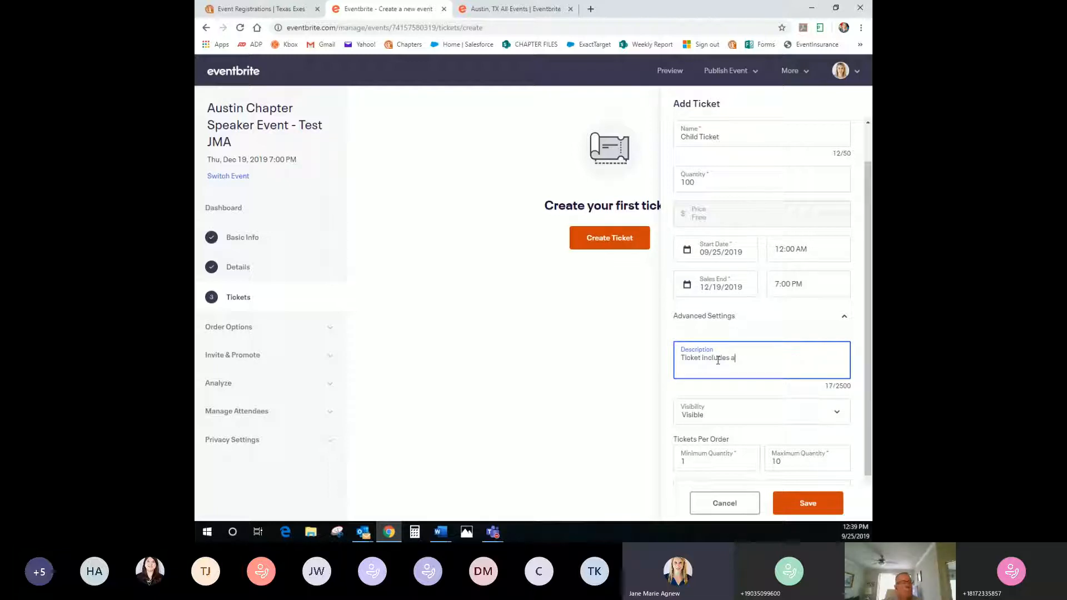
text(ood and drink)
scroll(767, 345, down, 1)
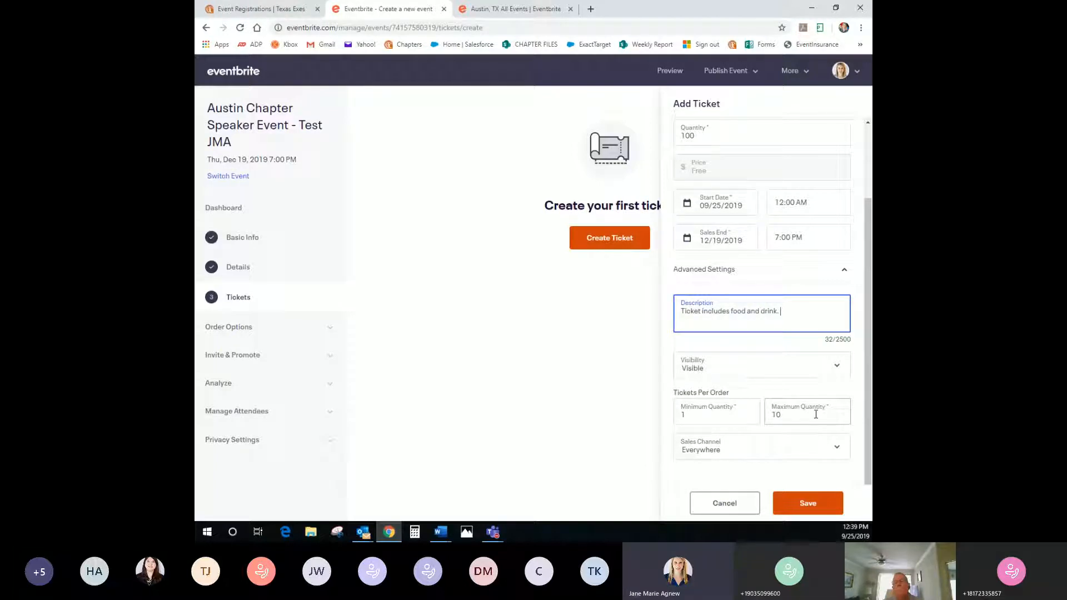
click(729, 455)
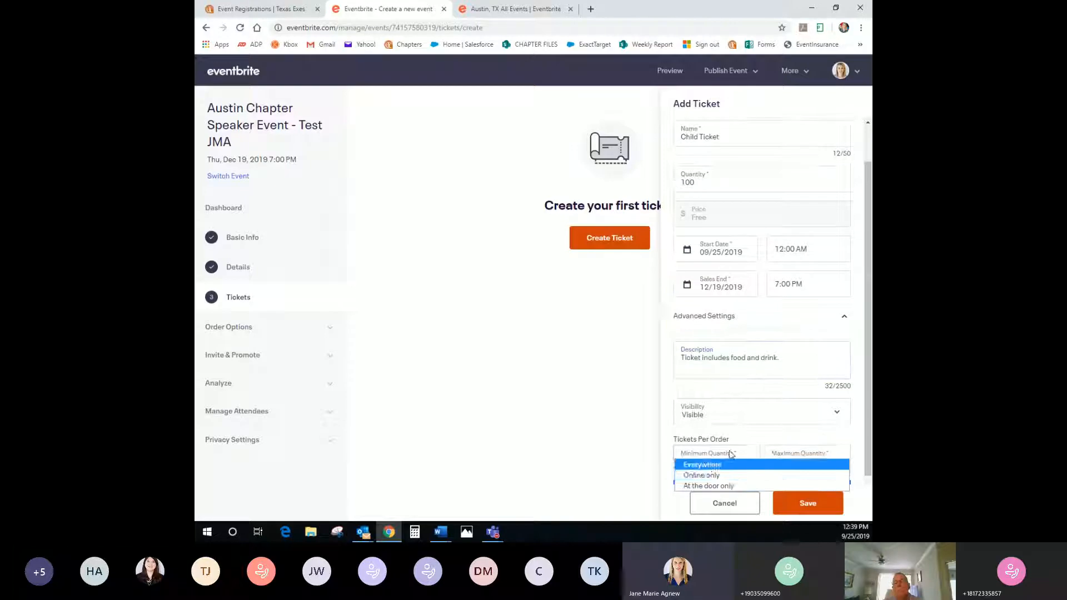
click(703, 465)
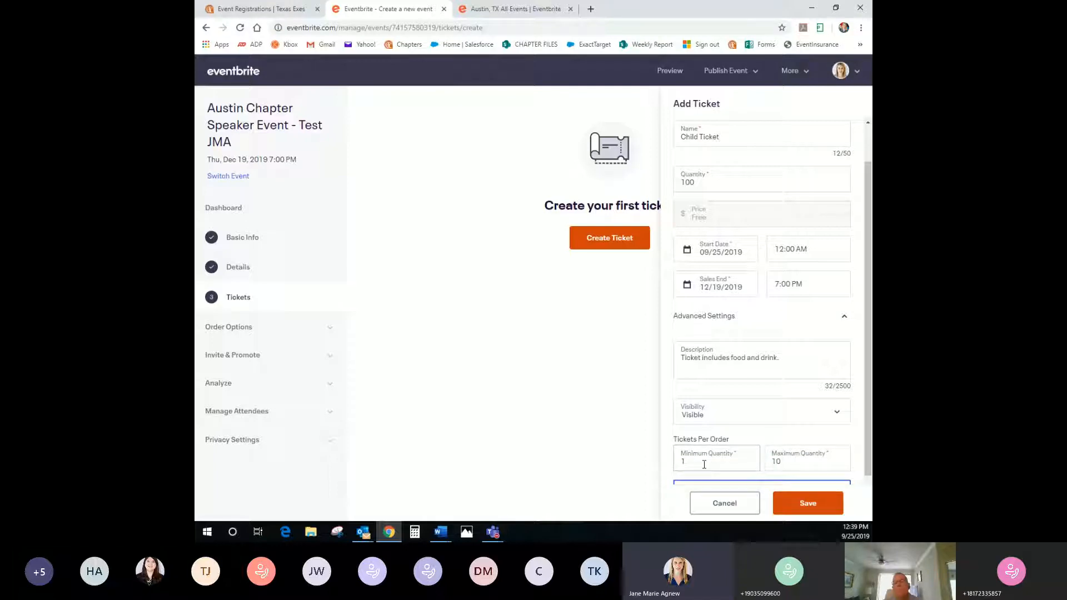
click(800, 502)
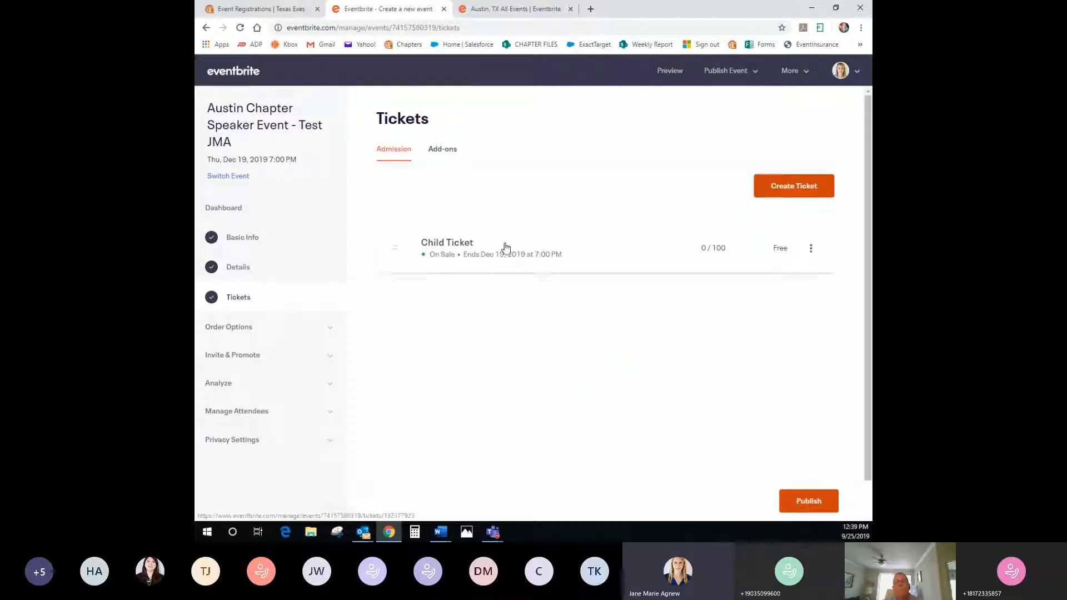
Edit the Child Ticket's description to 'Children under 10 are free. Includes food and drink.' and save
click(812, 252)
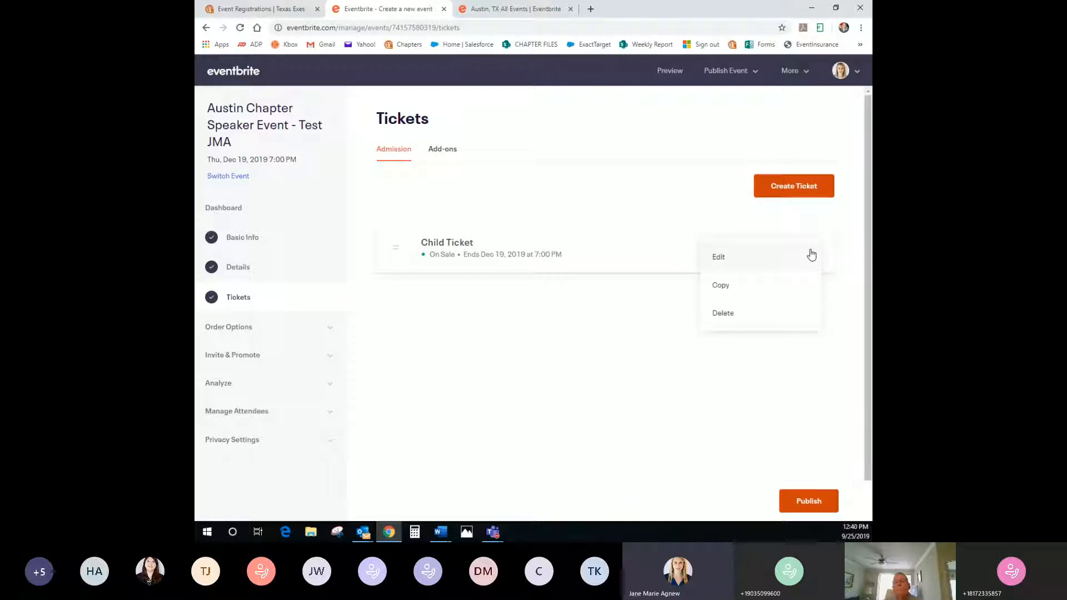
click(724, 257)
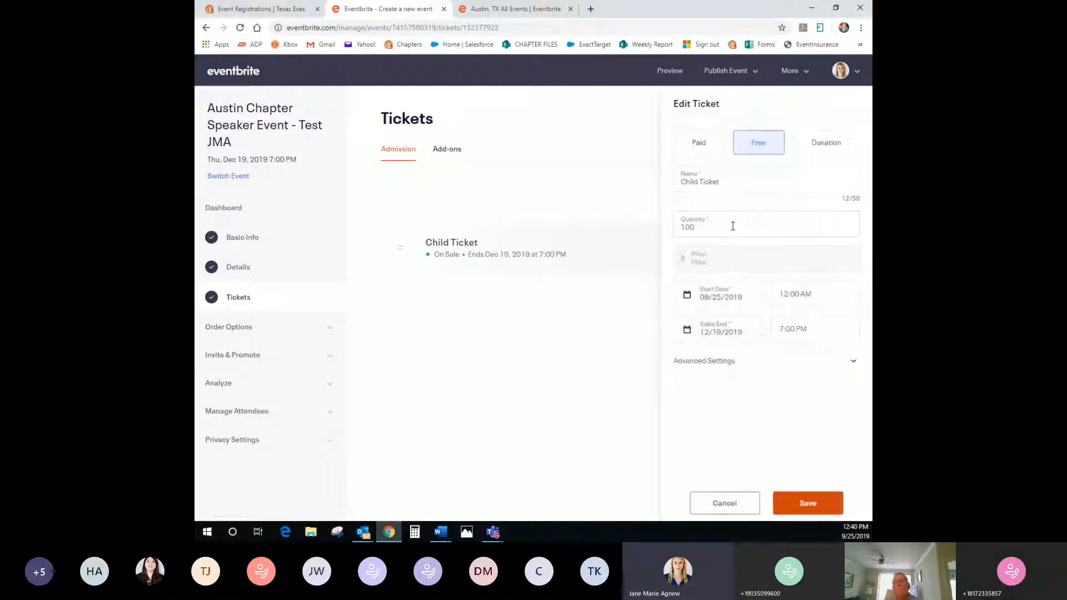
click(700, 364)
click(786, 356)
text(Ch)
key(ctrl+a)
text(Children under 10 are free. Includes food and d)
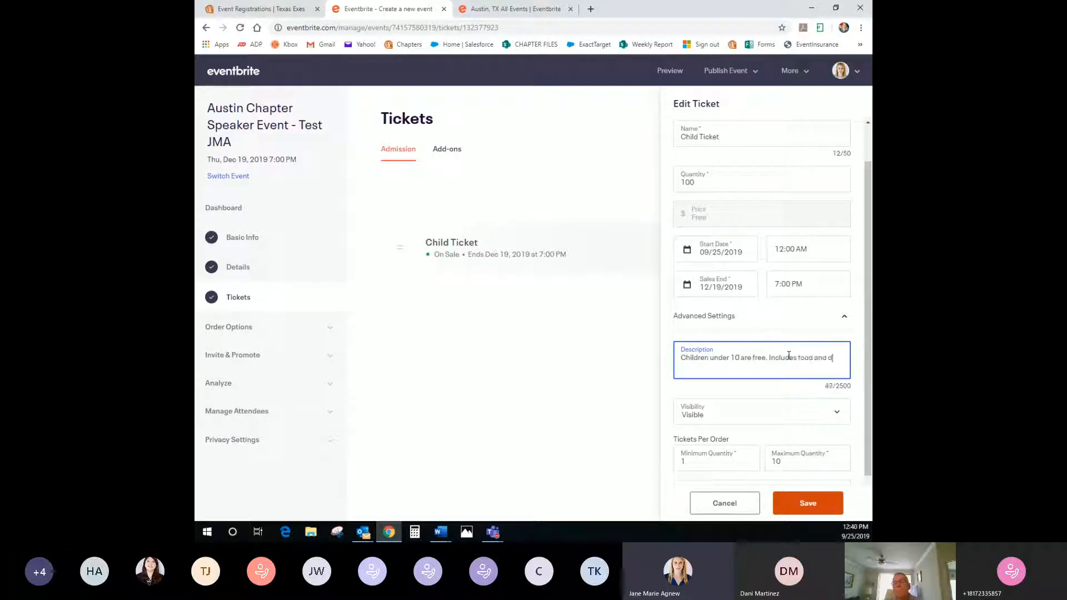
text(rink.)
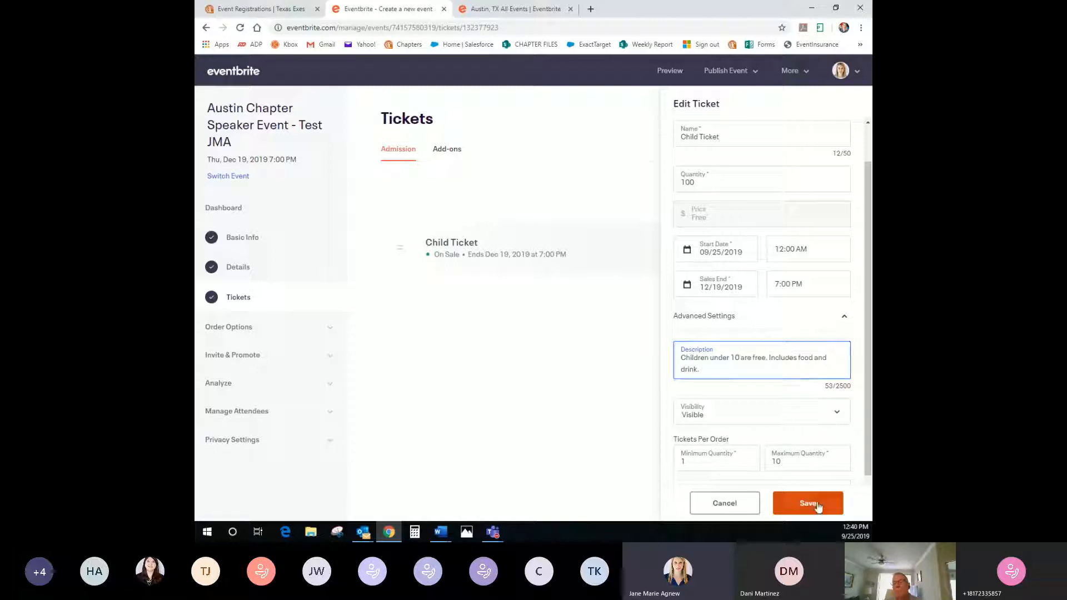
click(817, 502)
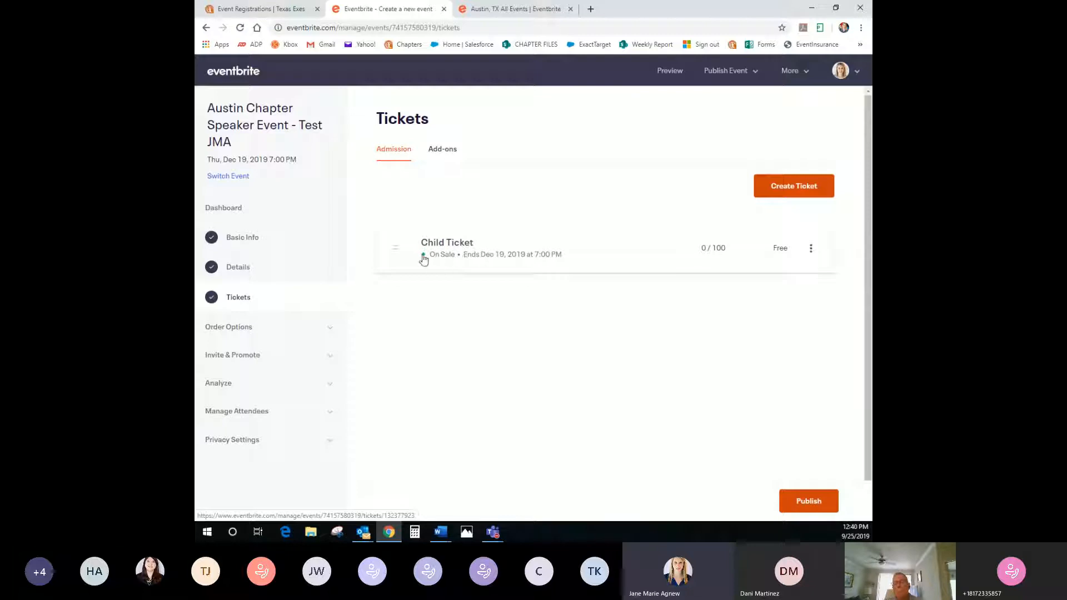
Create a paid Adult Ticket with quantity 200 at a price of 20.00
click(794, 186)
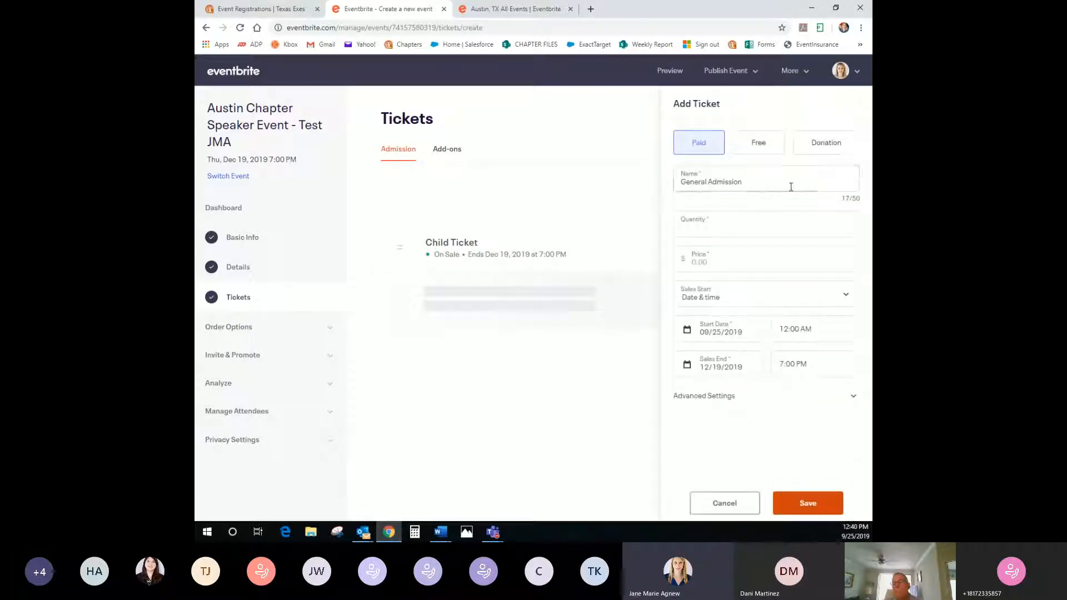
click(758, 180)
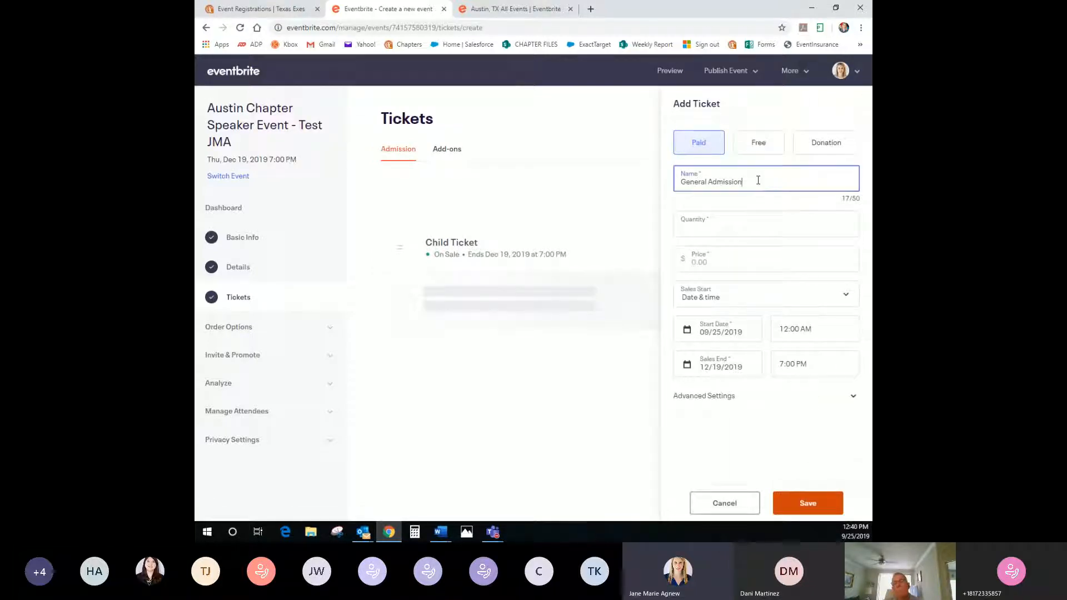
drag(758, 180, 639, 180)
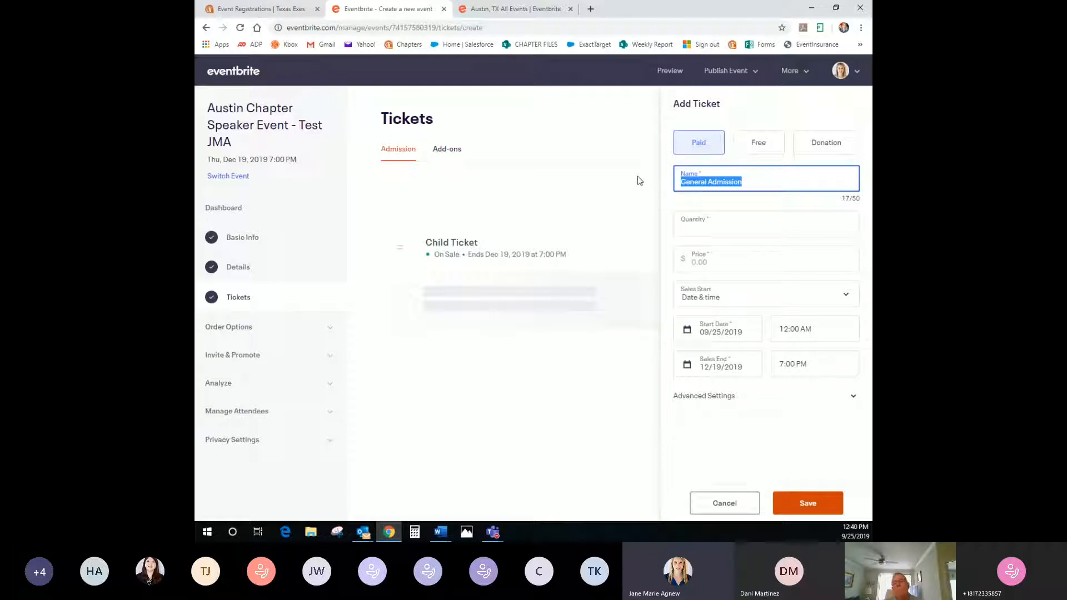
text(Adult Ticket)
key(Tab)
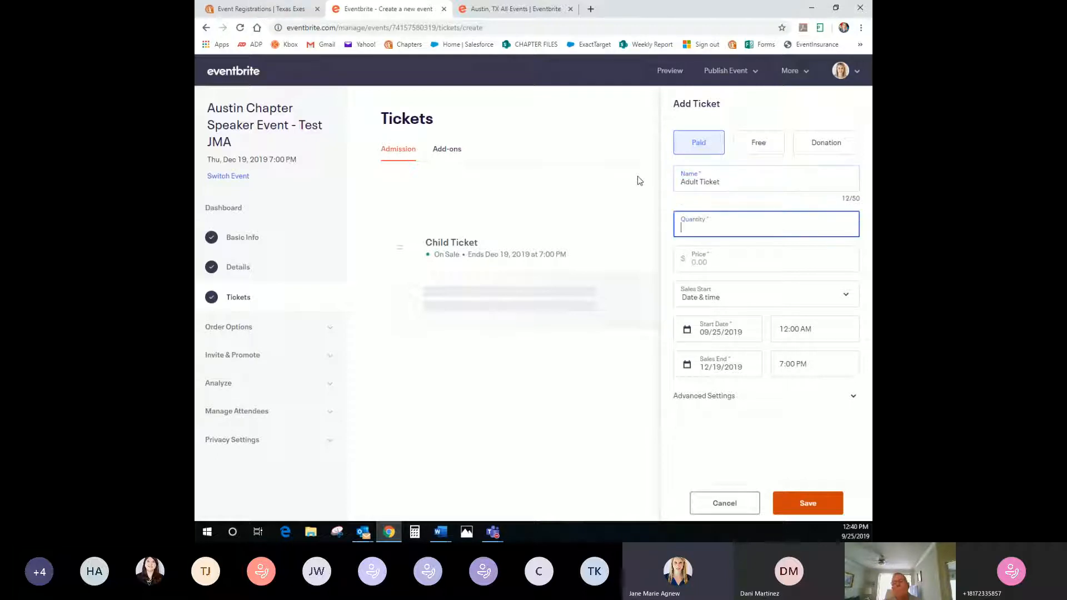
text(200)
click(747, 254)
text(20.00)
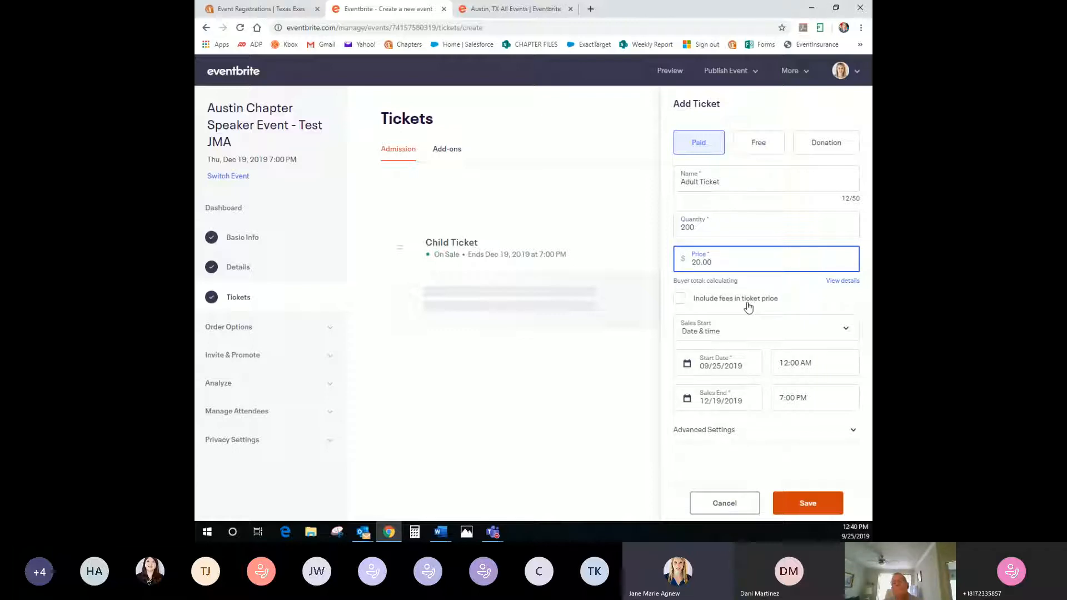
Compare the fee options and charge fees to the buyer, giving a $21.98 total
click(680, 299)
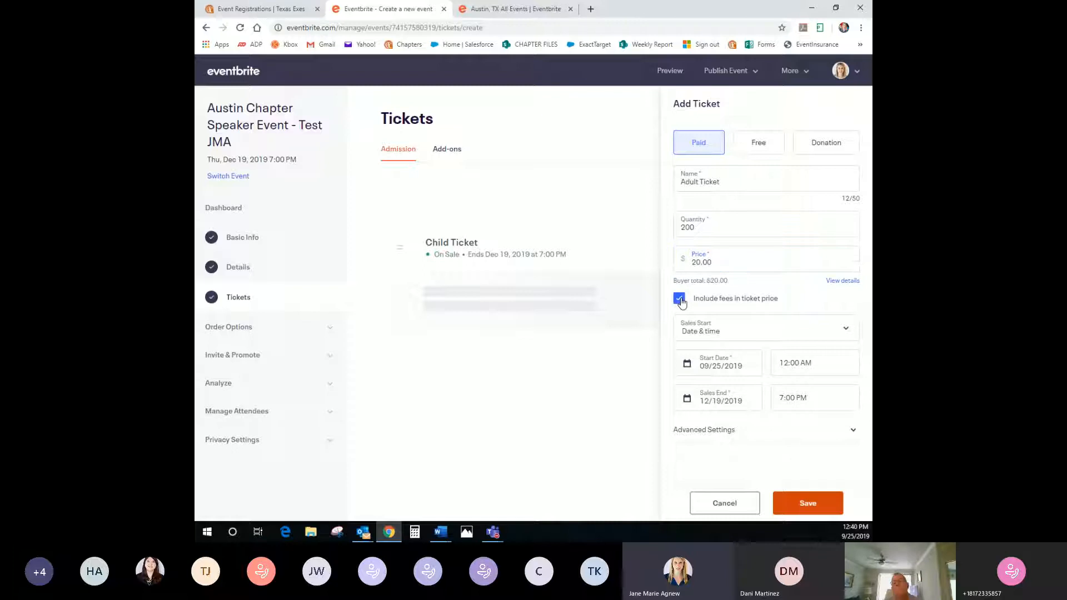
drag(729, 281, 710, 281)
click(680, 302)
drag(709, 282, 732, 285)
click(732, 285)
click(835, 283)
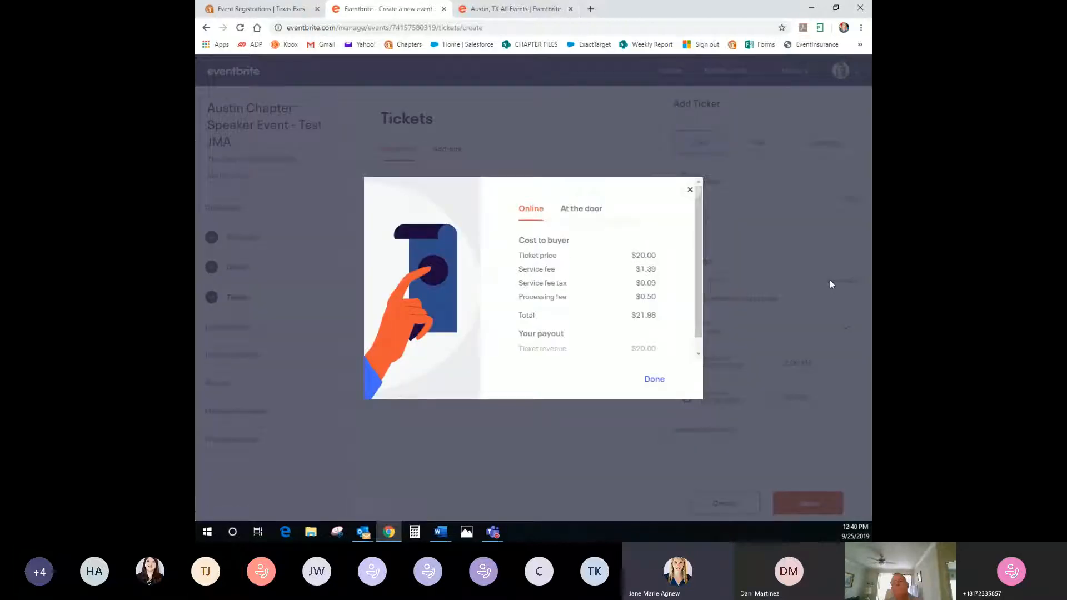
scroll(647, 260, down, 1)
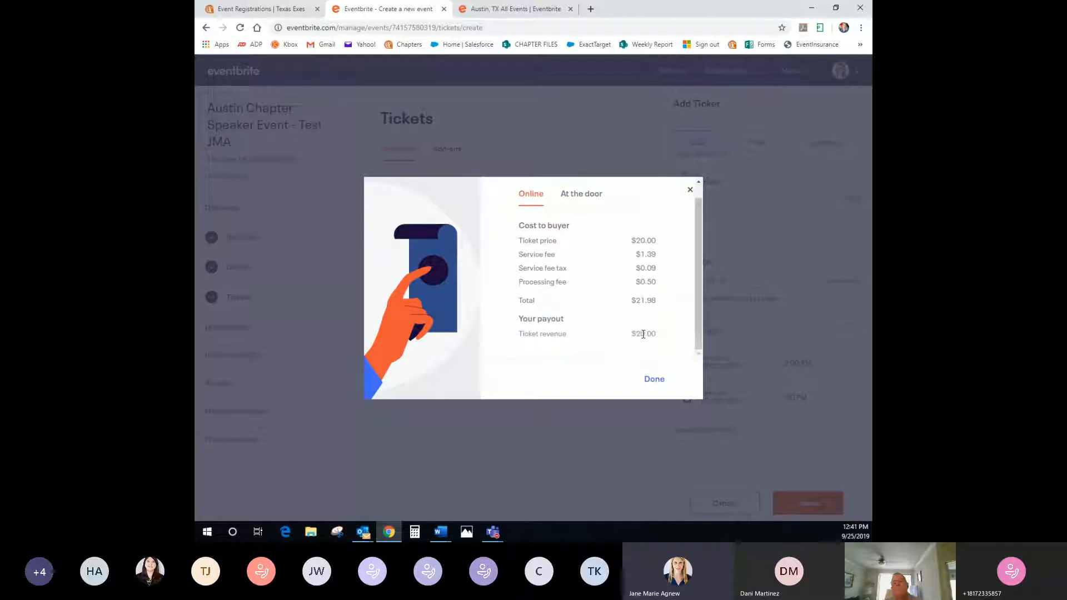
scroll(628, 306, up, 1)
click(592, 214)
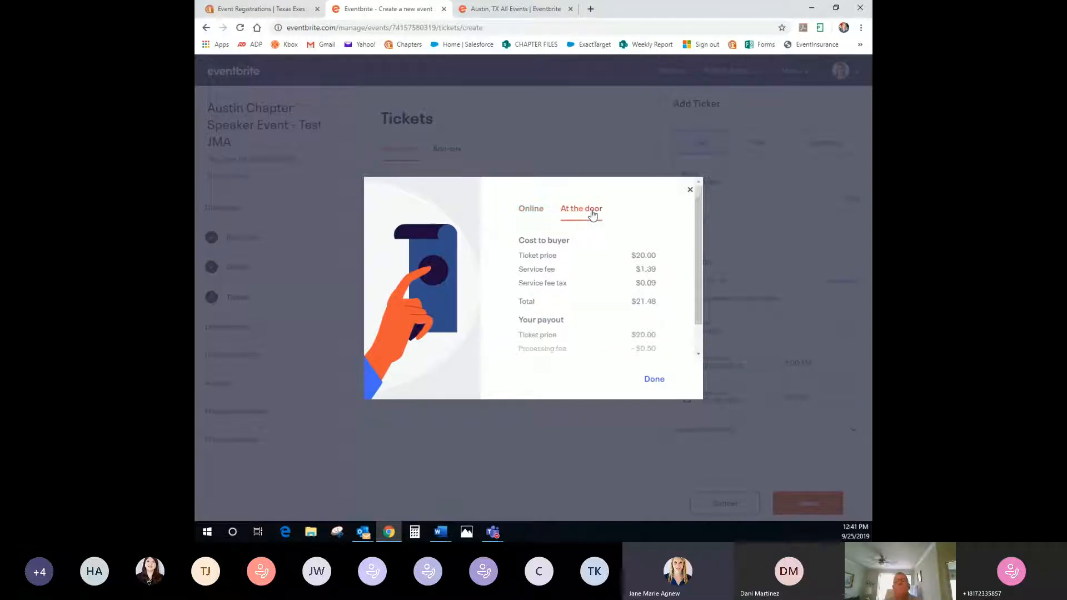
scroll(596, 239, down, 1)
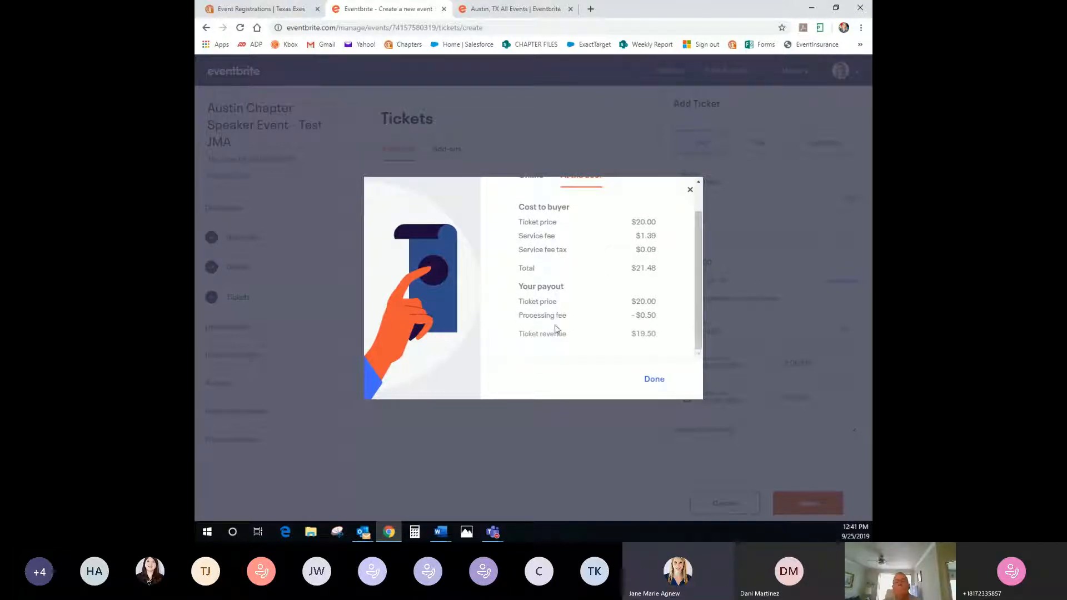
scroll(658, 340, up, 1)
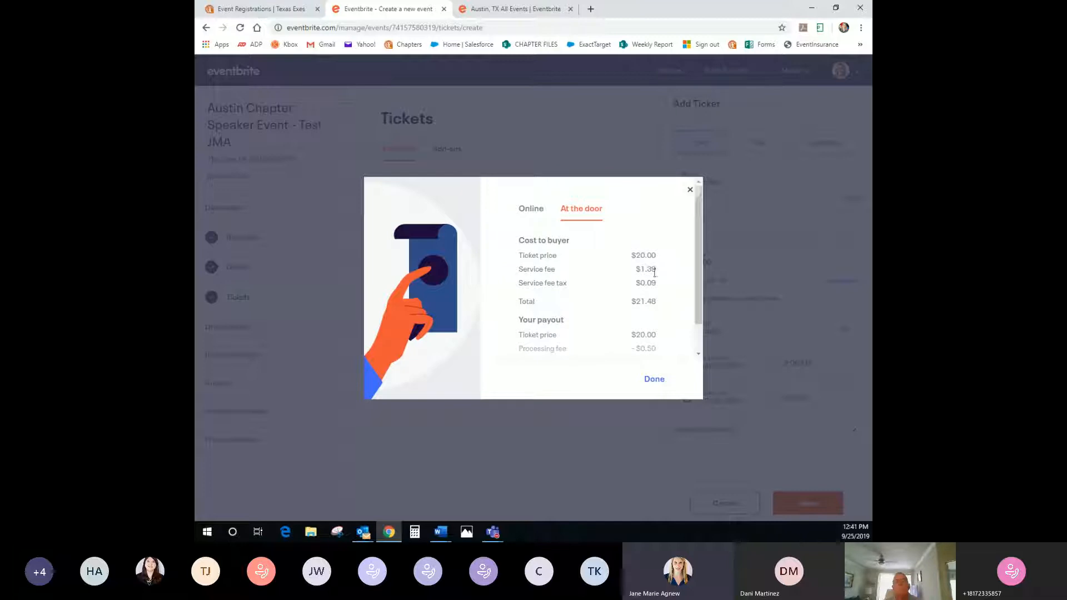
click(690, 190)
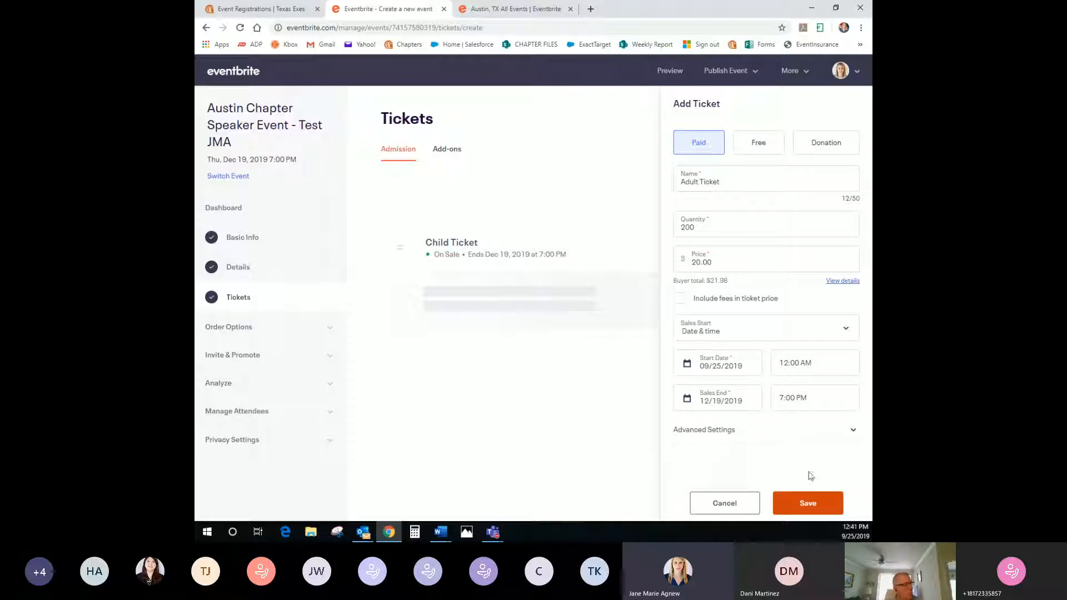
Give the Adult Ticket the description 'Ticket includes food and drink.' and save it
click(712, 433)
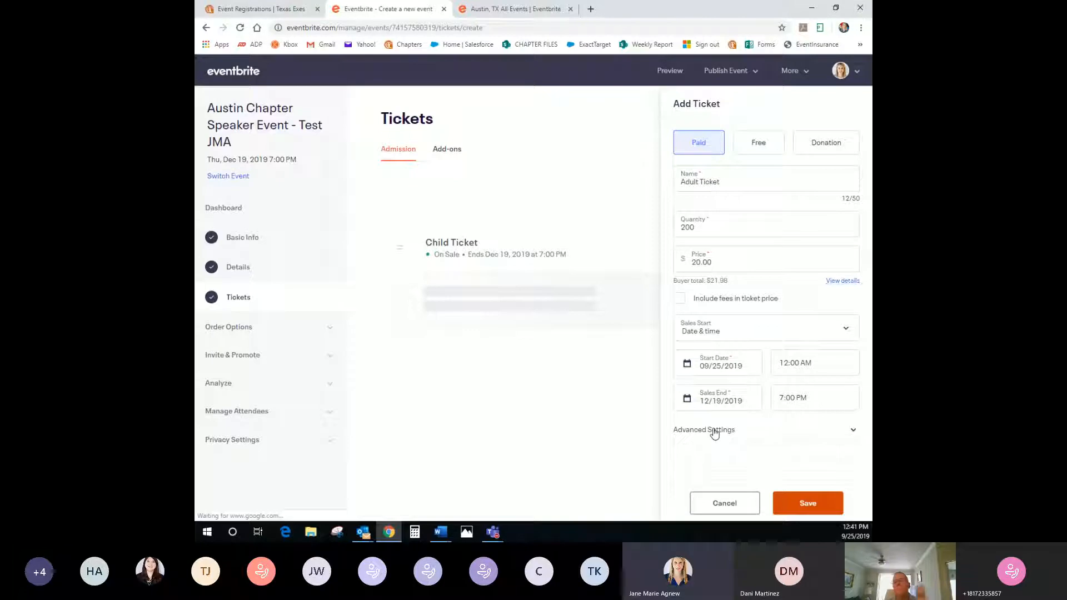
click(746, 365)
text(Ticket includes fo)
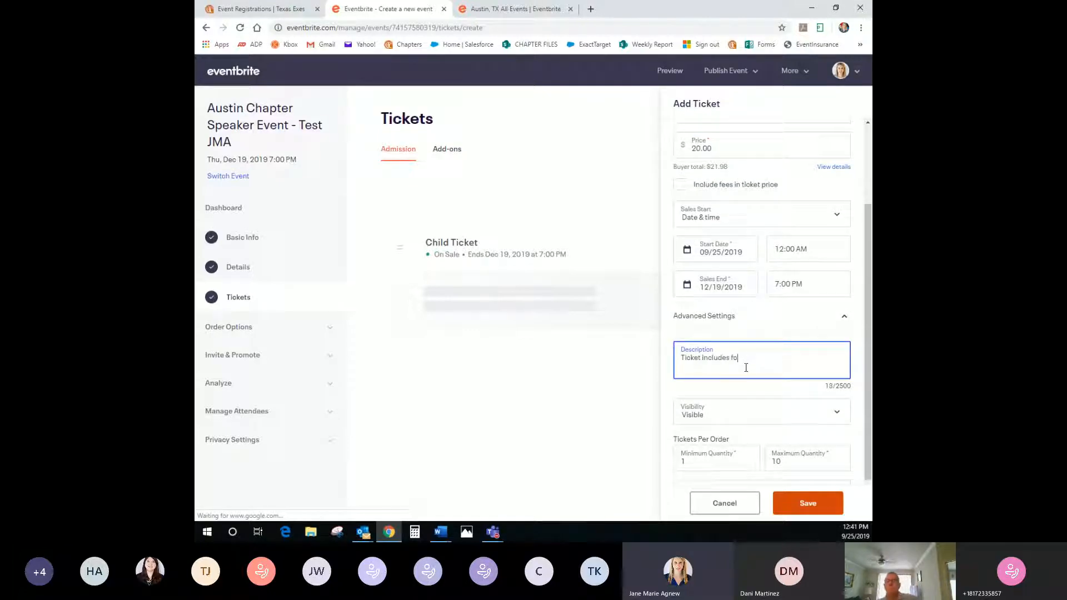
text(od and drink)
key(BackSpace)
text(.)
scroll(746, 368, down, 1)
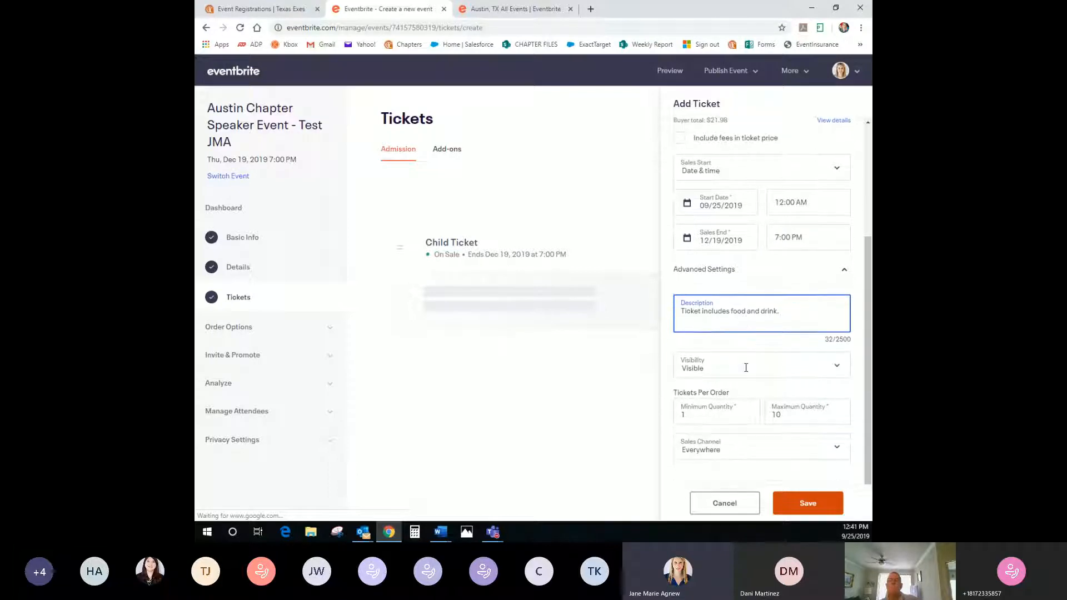
click(796, 504)
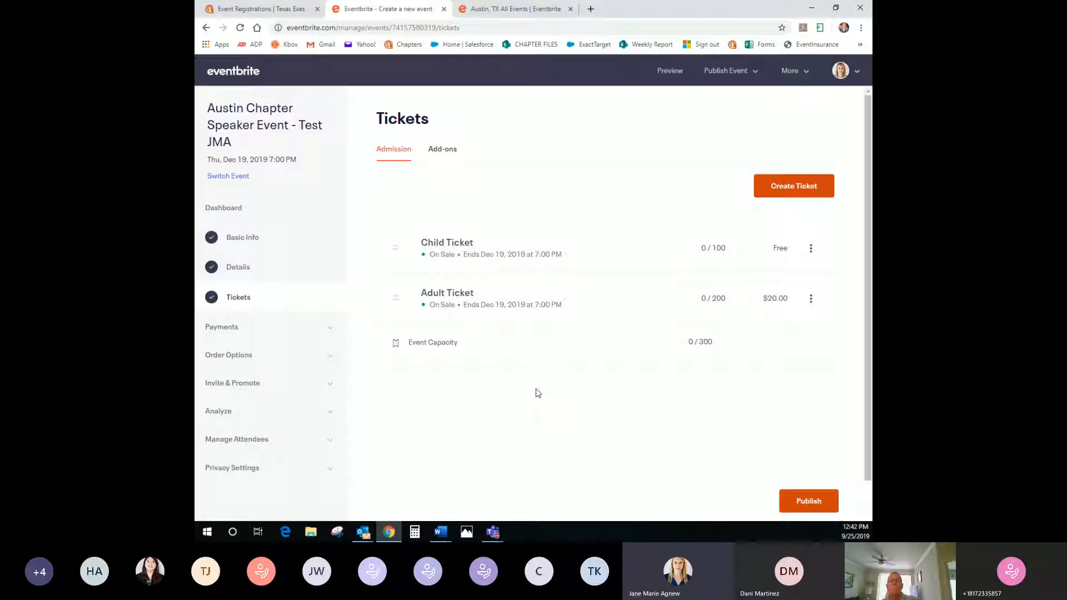
Check the event capacity settings, then expand Order Options in the sidebar
click(559, 343)
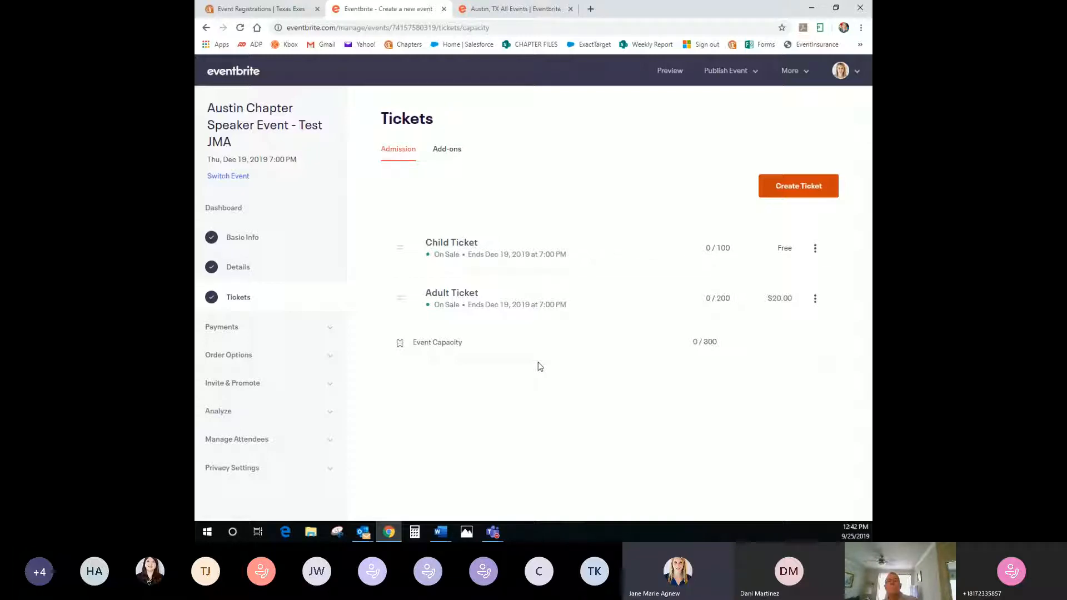
click(243, 358)
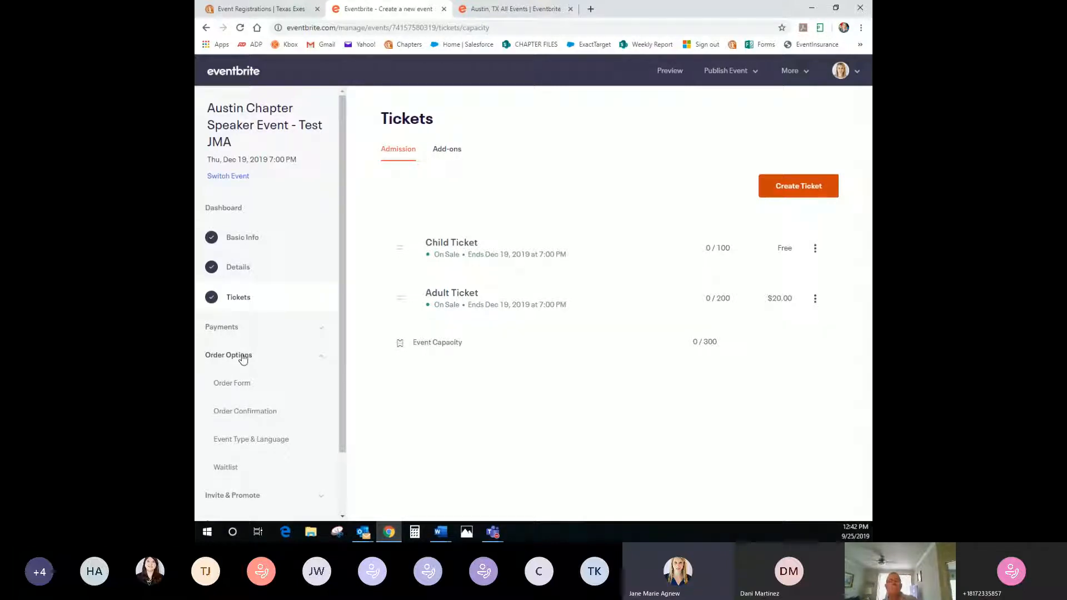
Collect order-form info from each attendee on both tickets and enable custom checkout questions
click(247, 383)
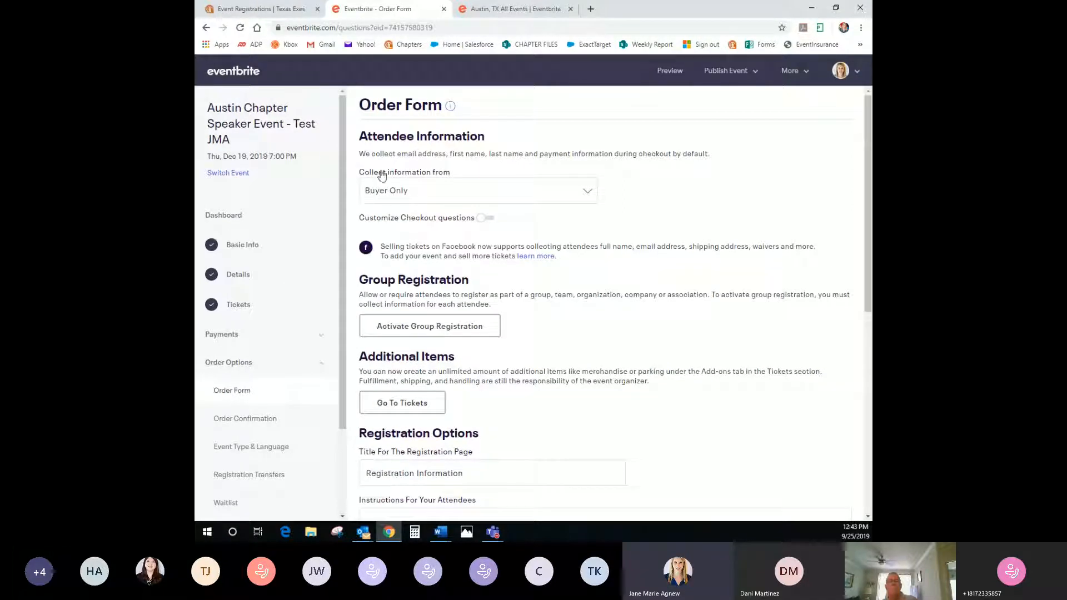
click(419, 193)
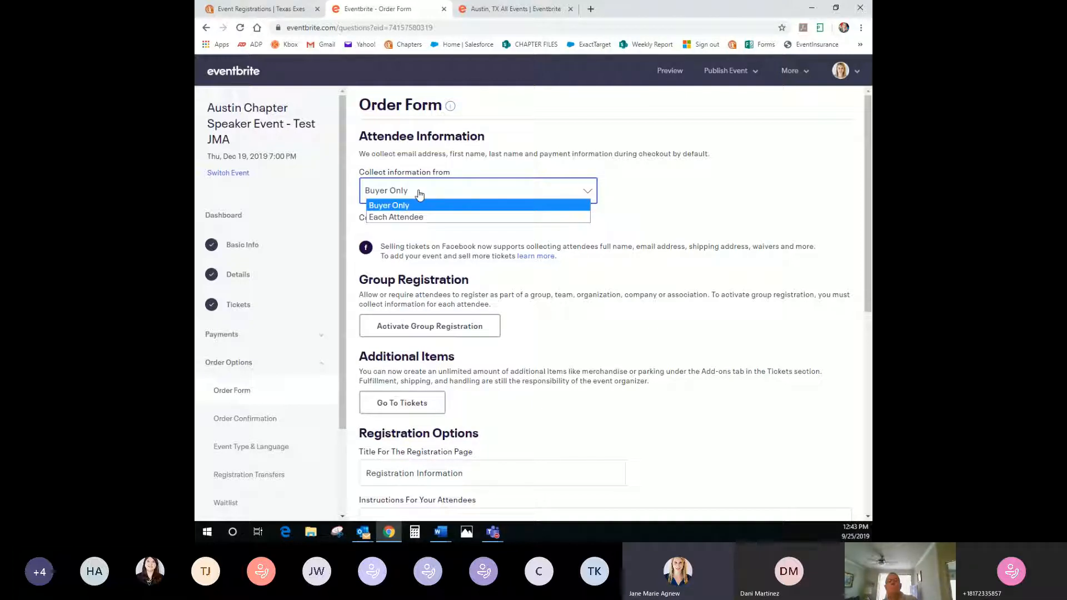
click(413, 216)
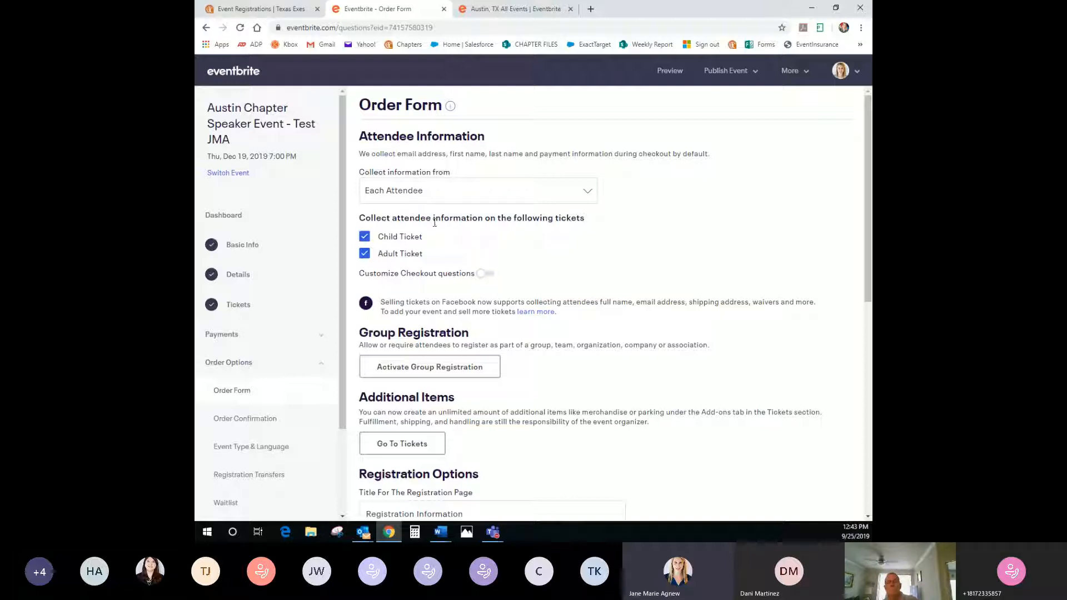
click(365, 237)
click(364, 236)
click(479, 275)
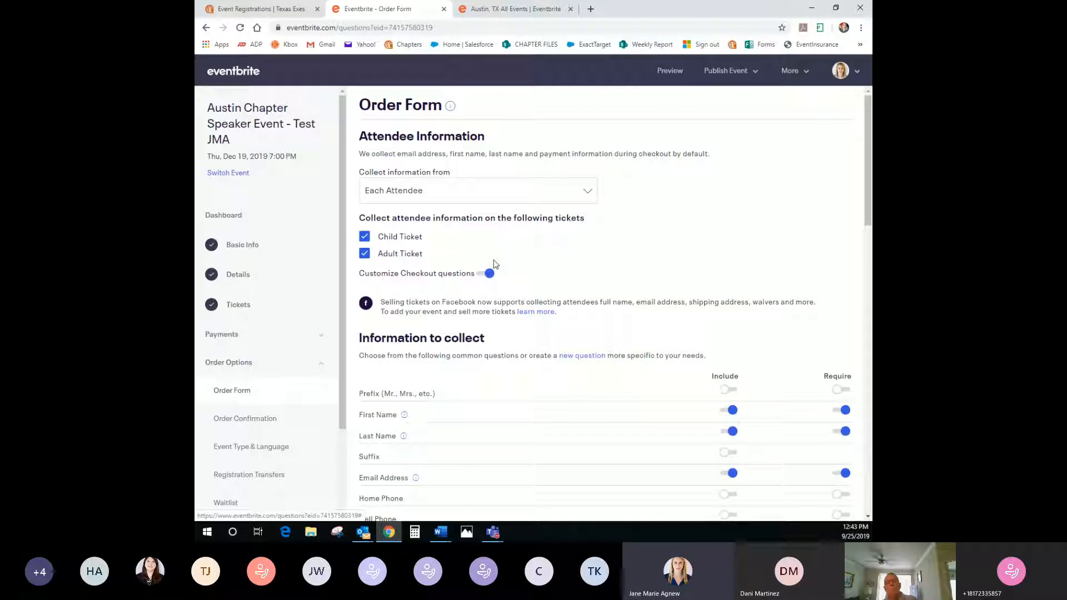
Try then remove the Company / Organization question, and begin adding a custom question
scroll(581, 308, down, 2)
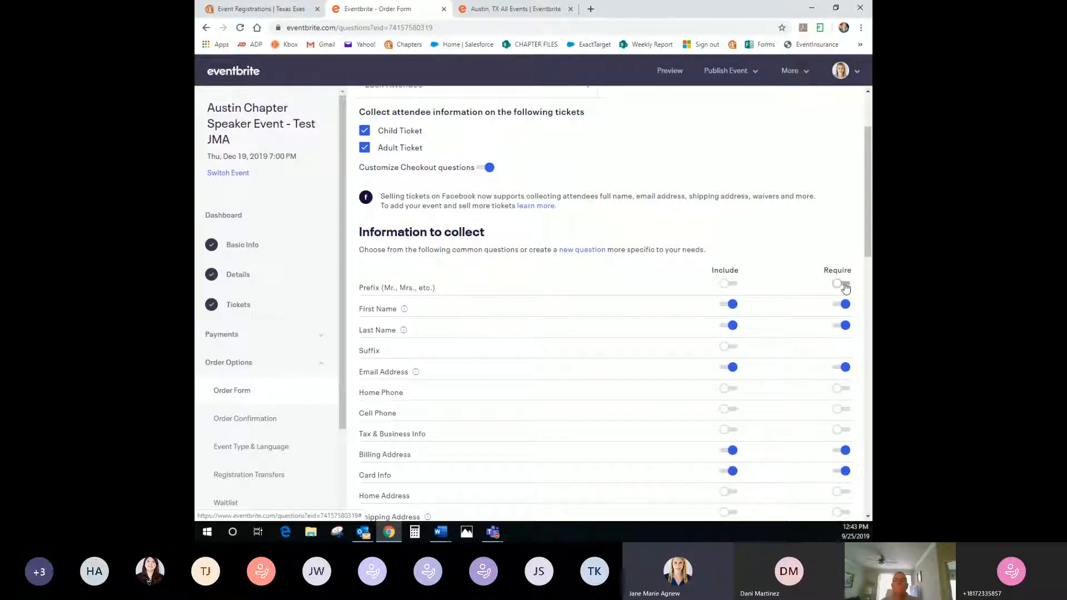
scroll(563, 408, down, 1)
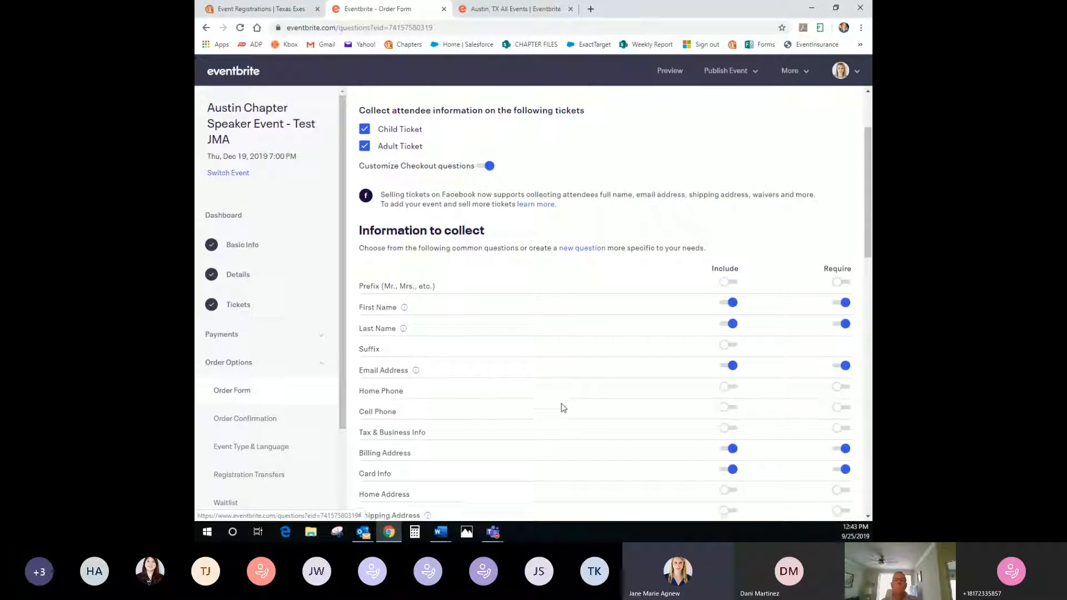
scroll(563, 407, down, 2)
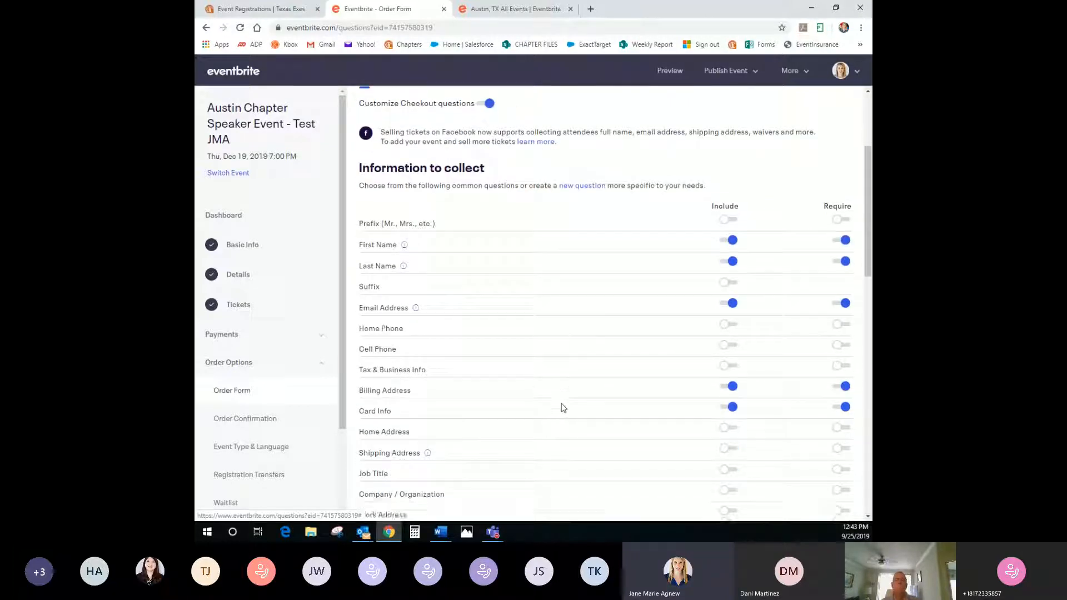
click(727, 398)
click(836, 398)
click(840, 399)
click(732, 398)
scroll(529, 384, down, 3)
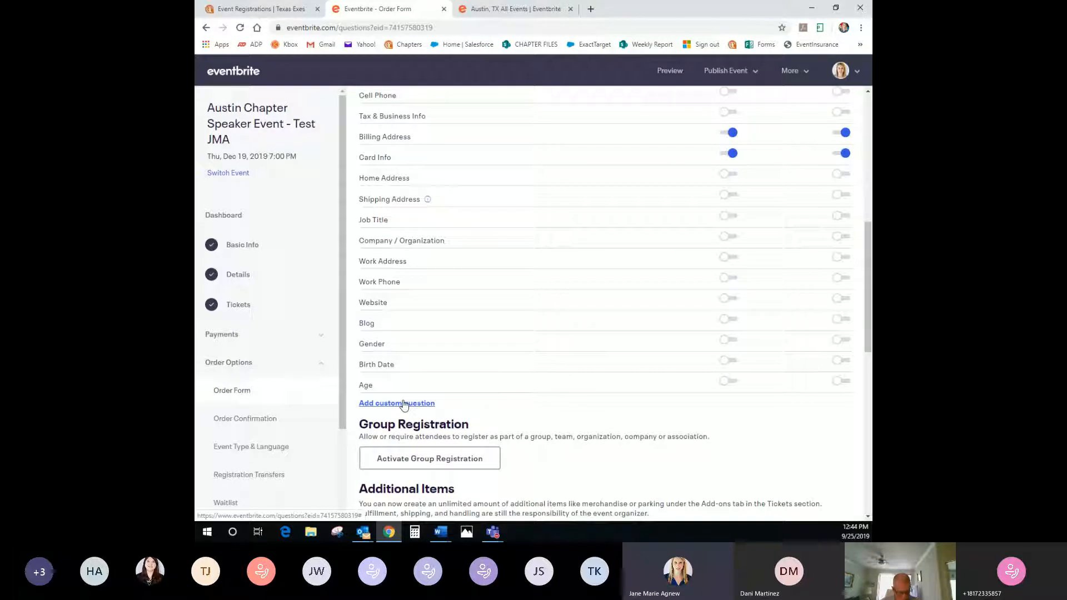
click(404, 404)
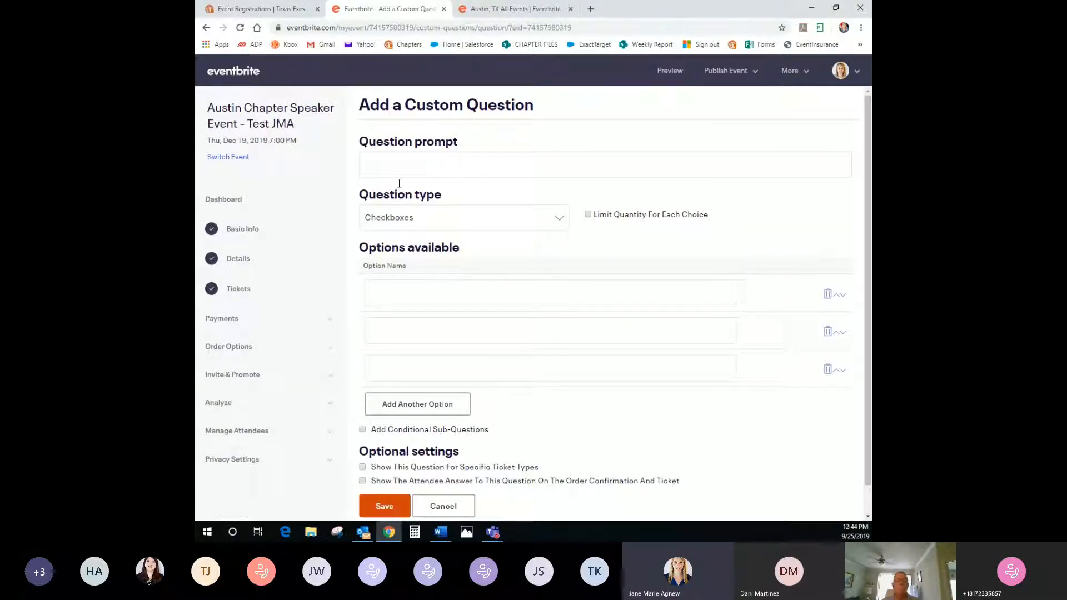
Add a Text question 'What year did you graduate?' shown only for Adult Ticket, and save
click(398, 159)
click(391, 192)
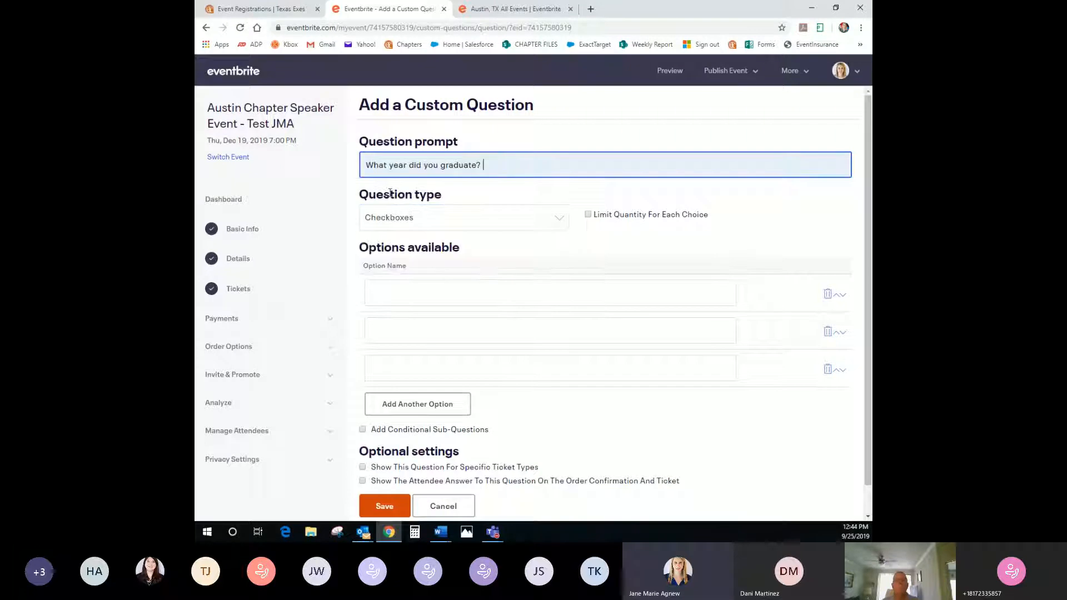
click(416, 219)
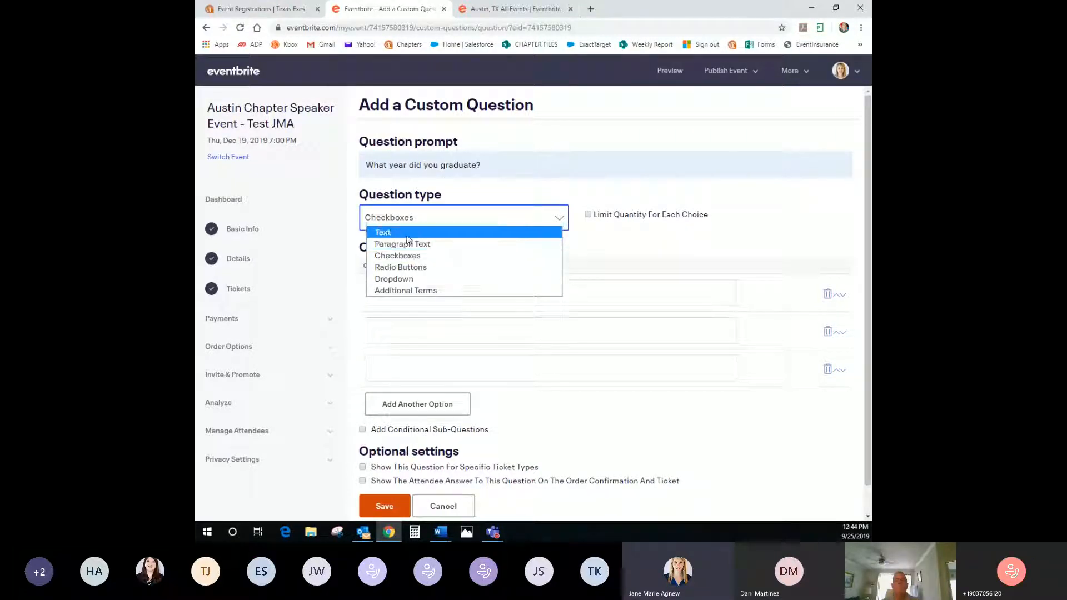
click(409, 232)
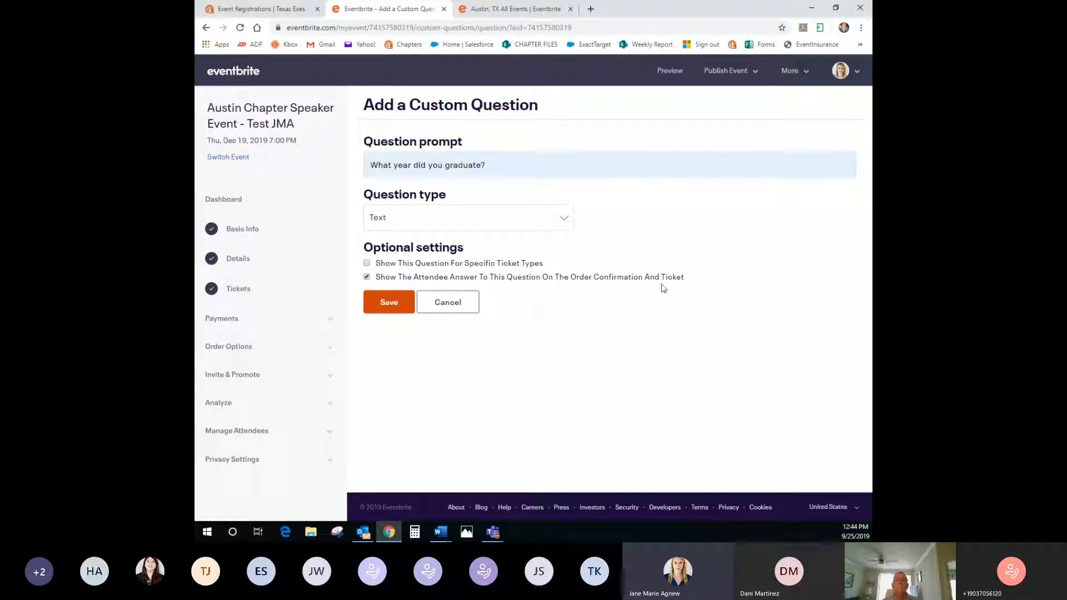
click(369, 264)
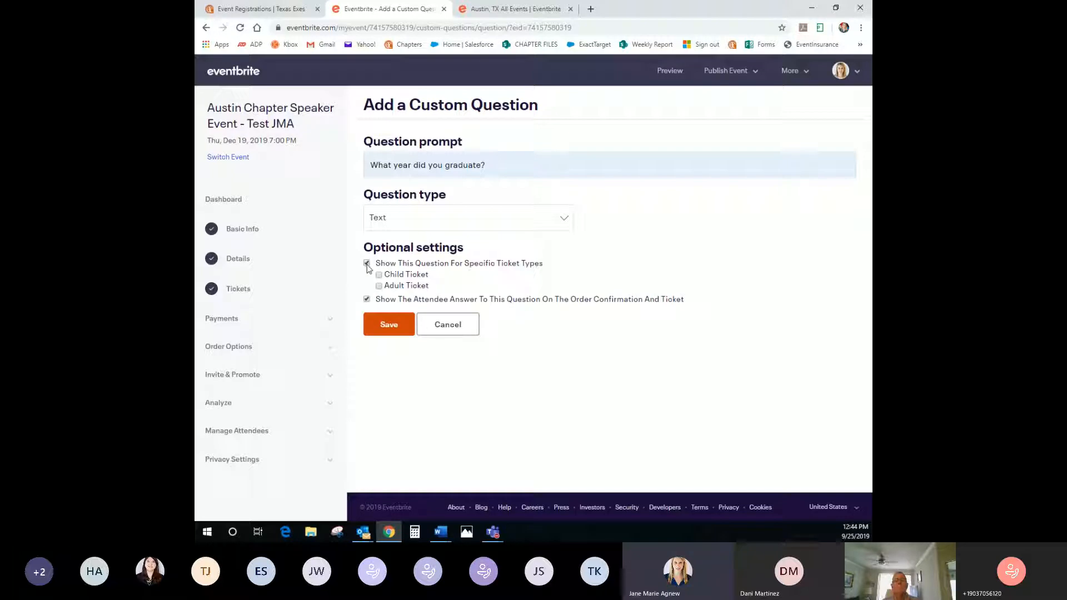
click(379, 287)
click(401, 327)
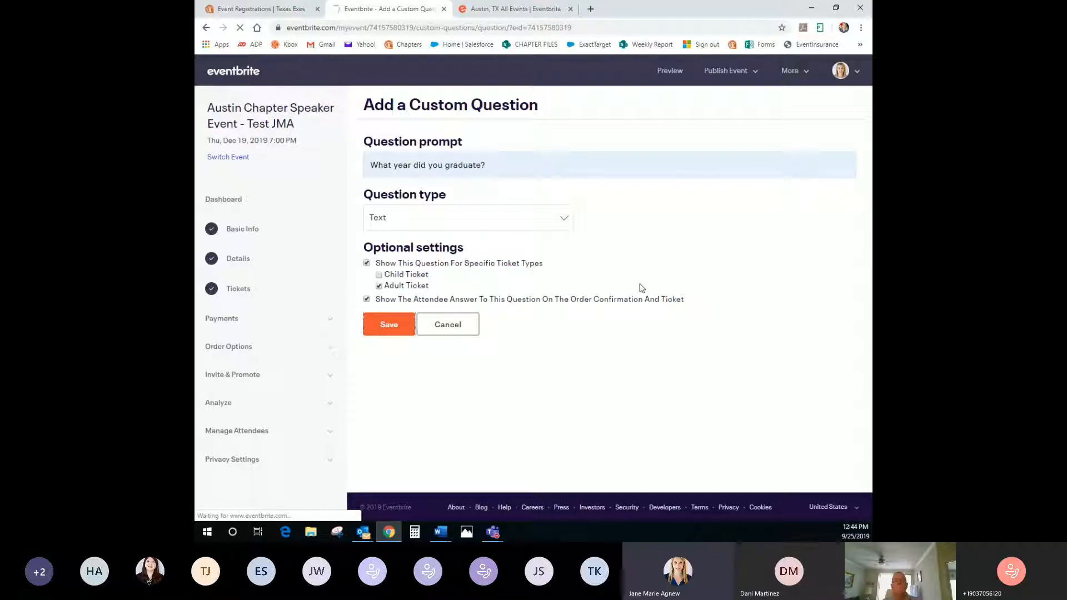
Raise the registration time limit from 8 to 10 minutes
scroll(640, 288, down, 3)
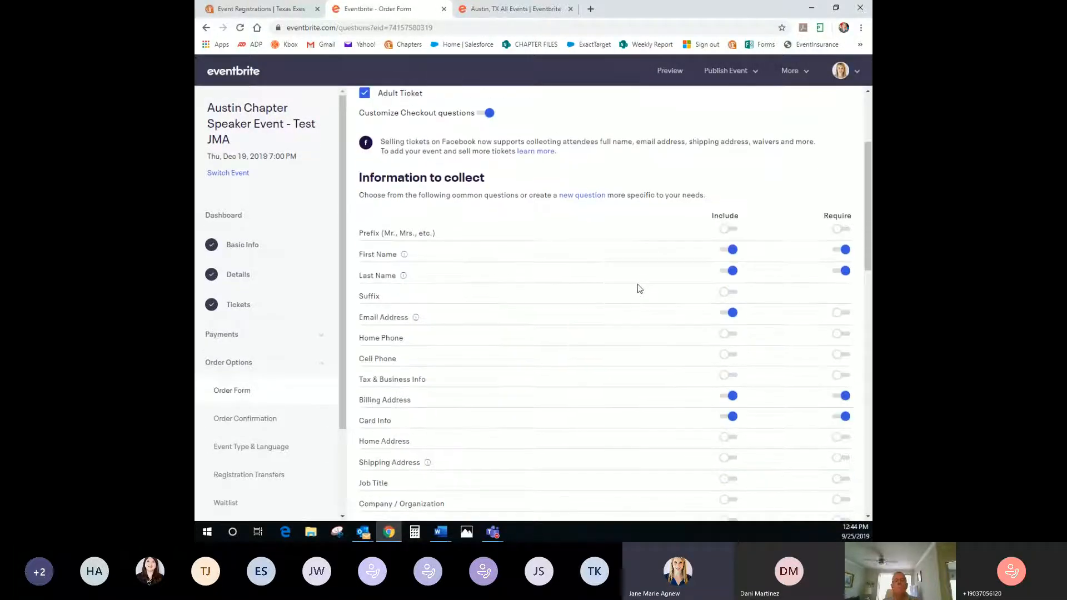
scroll(638, 287, down, 5)
drag(360, 402, 503, 410)
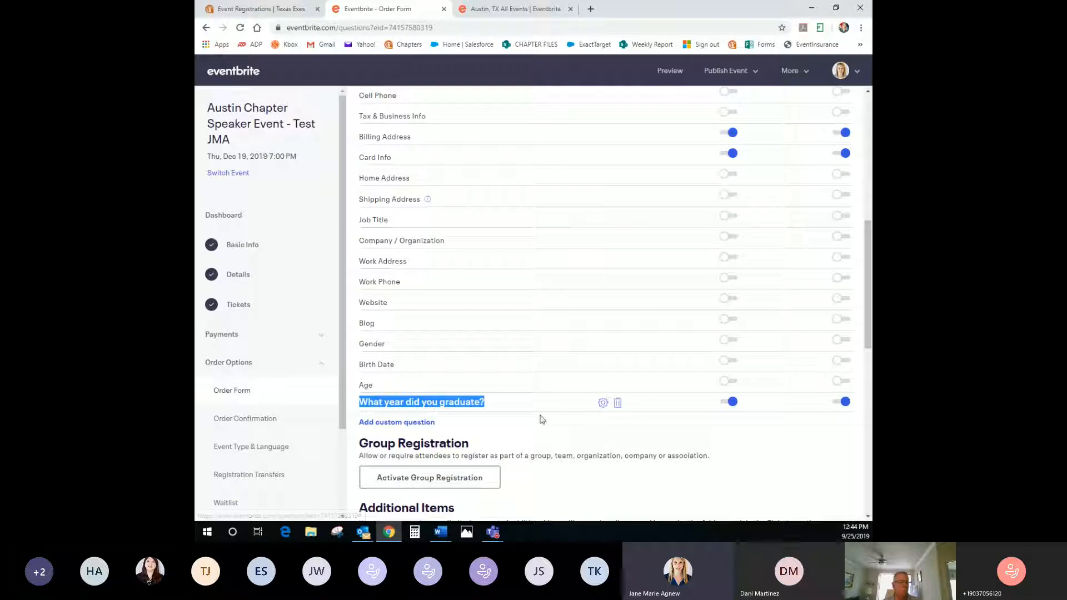
scroll(538, 417, down, 1)
scroll(536, 406, down, 2)
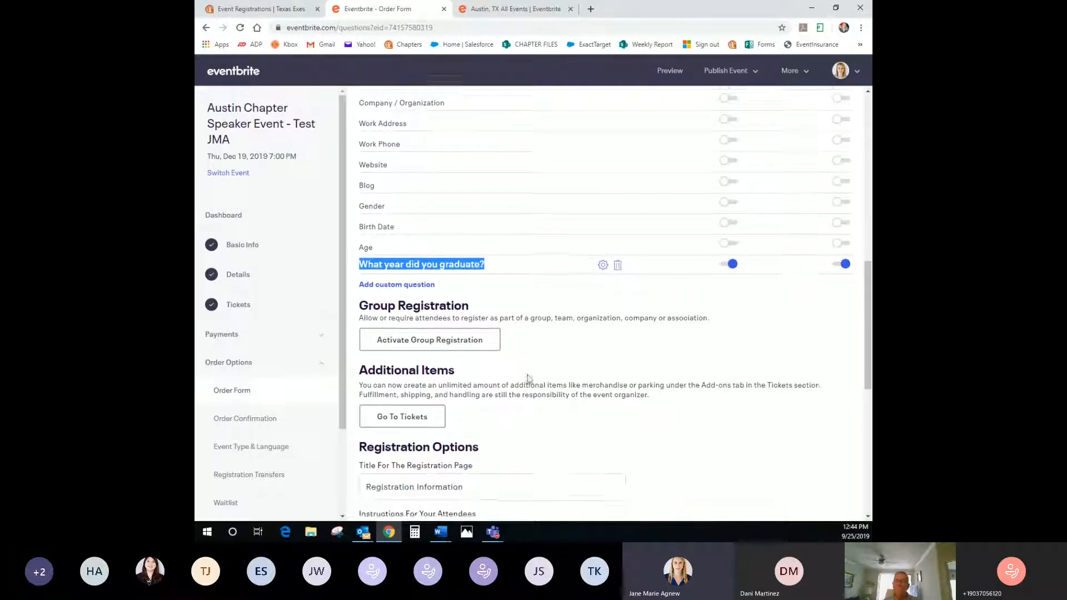
scroll(529, 379, down, 2)
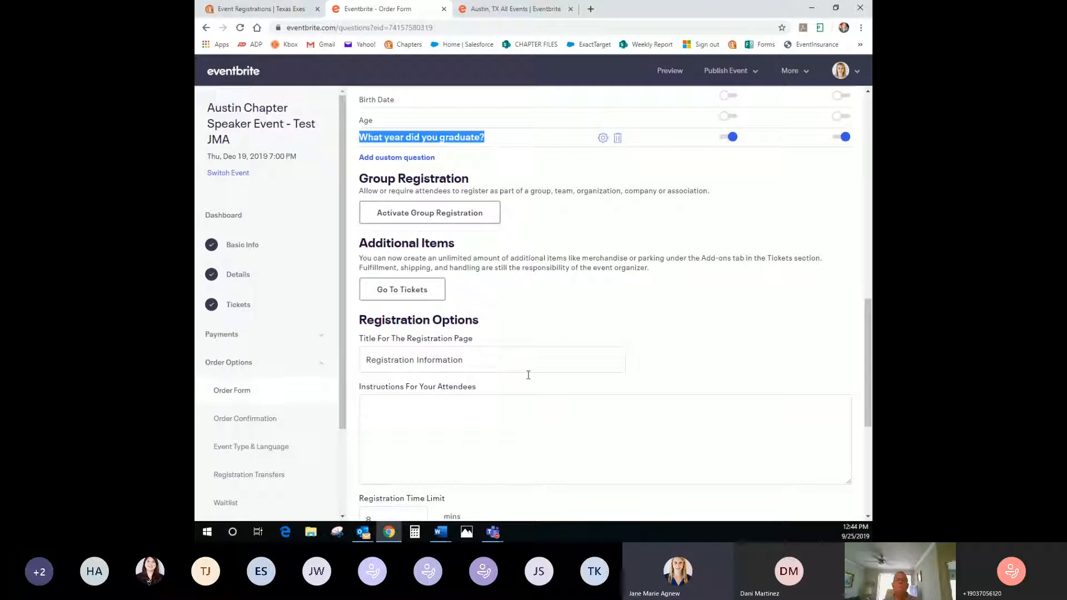
scroll(528, 375, down, 2)
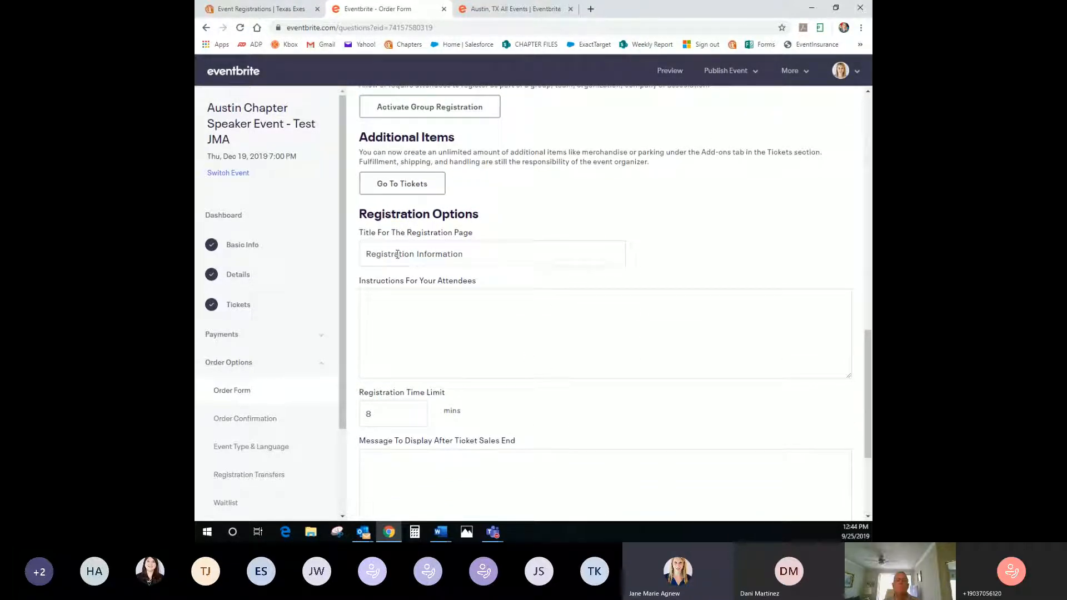
scroll(567, 169, down, 1)
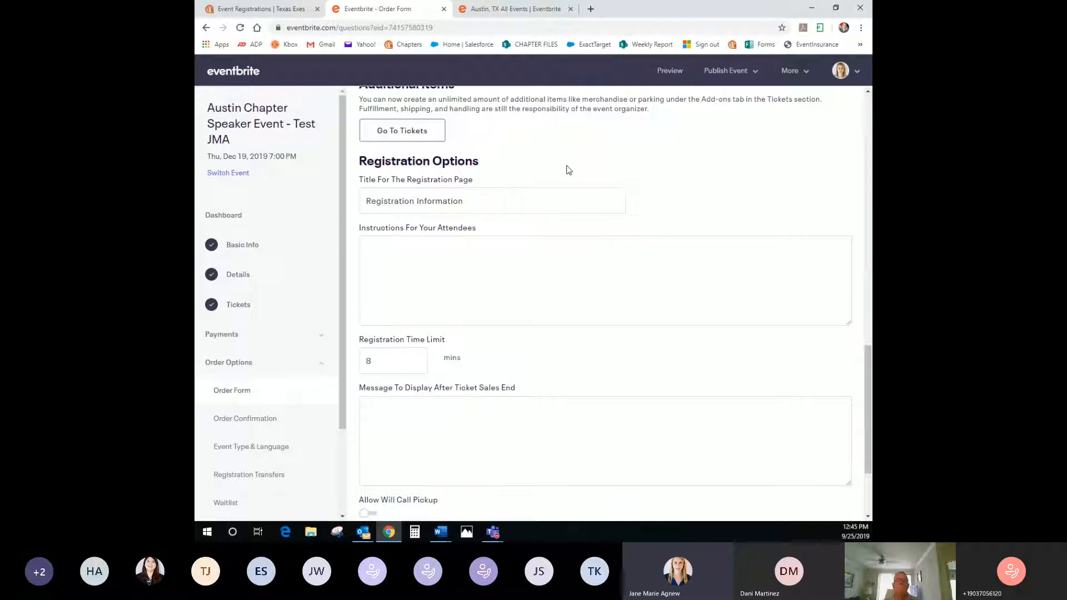
click(534, 272)
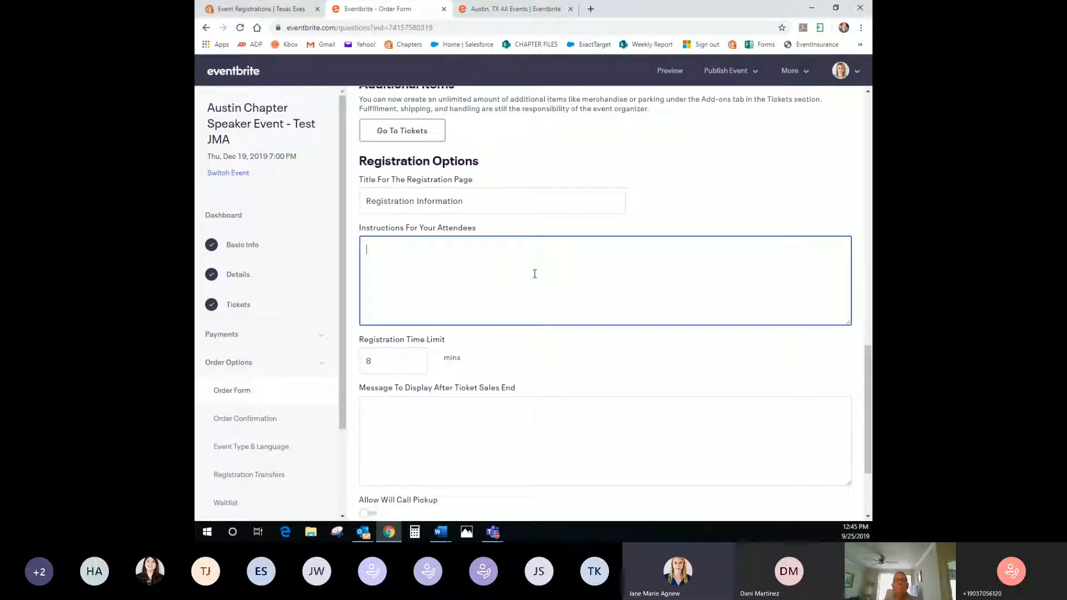
double_click(386, 371)
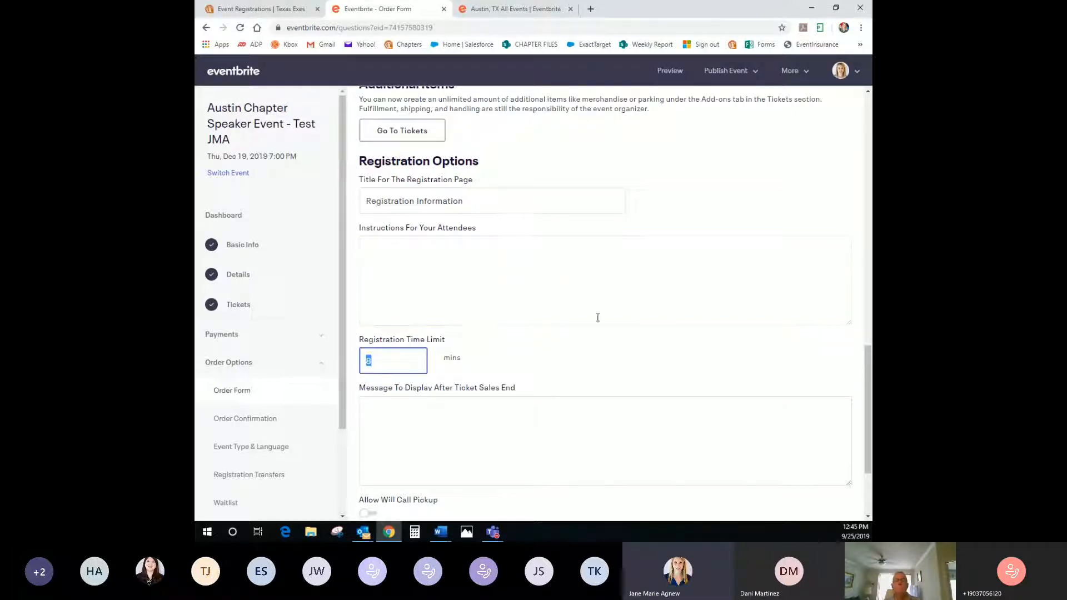
text(10)
Add the attendee instructions 'Please fill out all information below.'
click(559, 307)
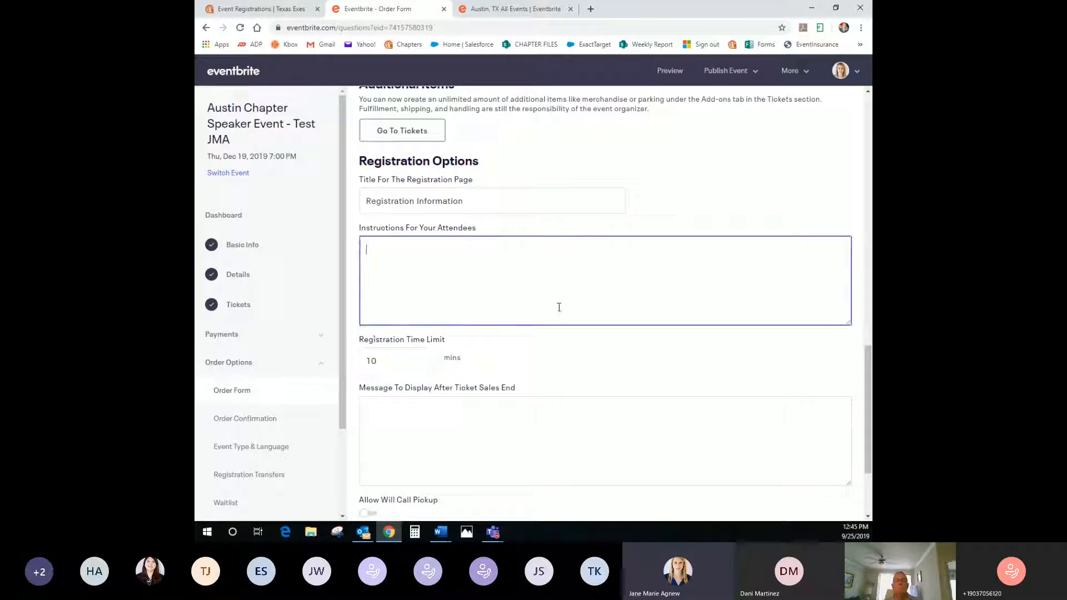
text(Please fill out all infor)
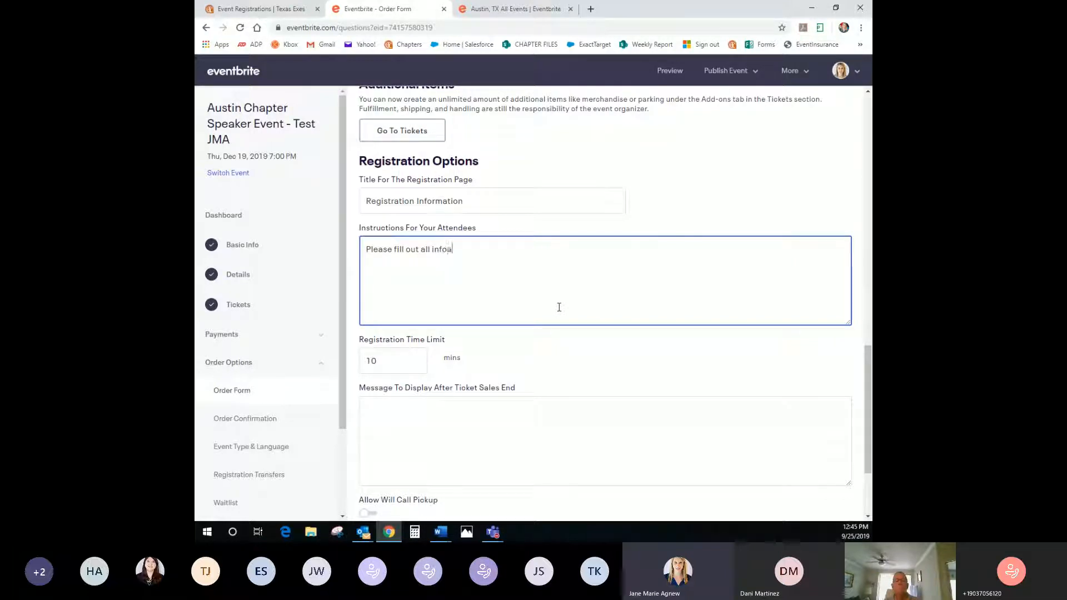
text(mation below.)
scroll(559, 307, down, 2)
Write the post-sales message asking people to email the organizer's address for ticket info, and save the order form
click(469, 305)
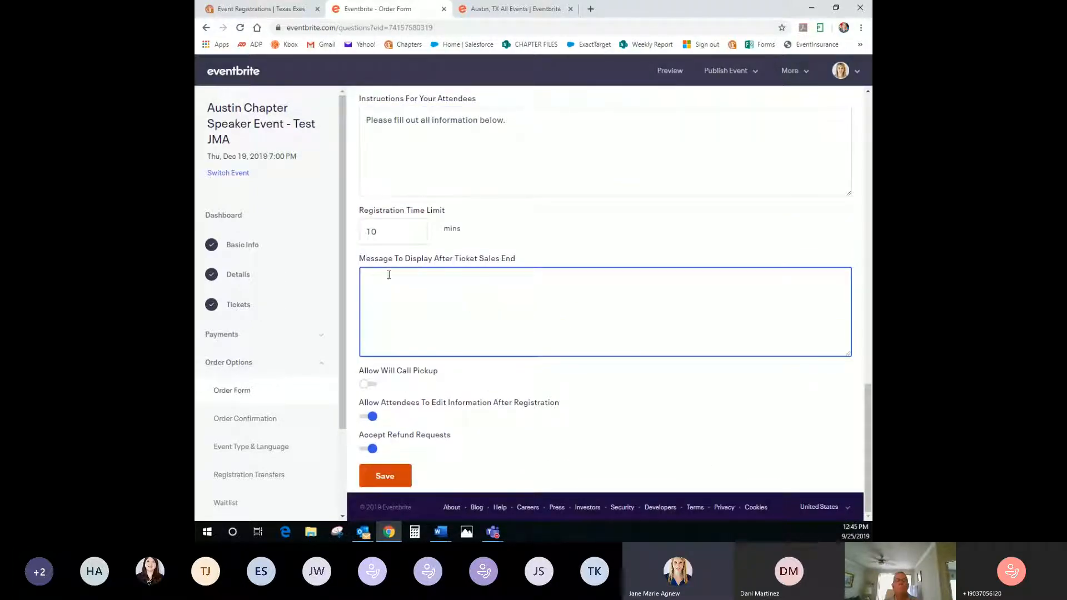
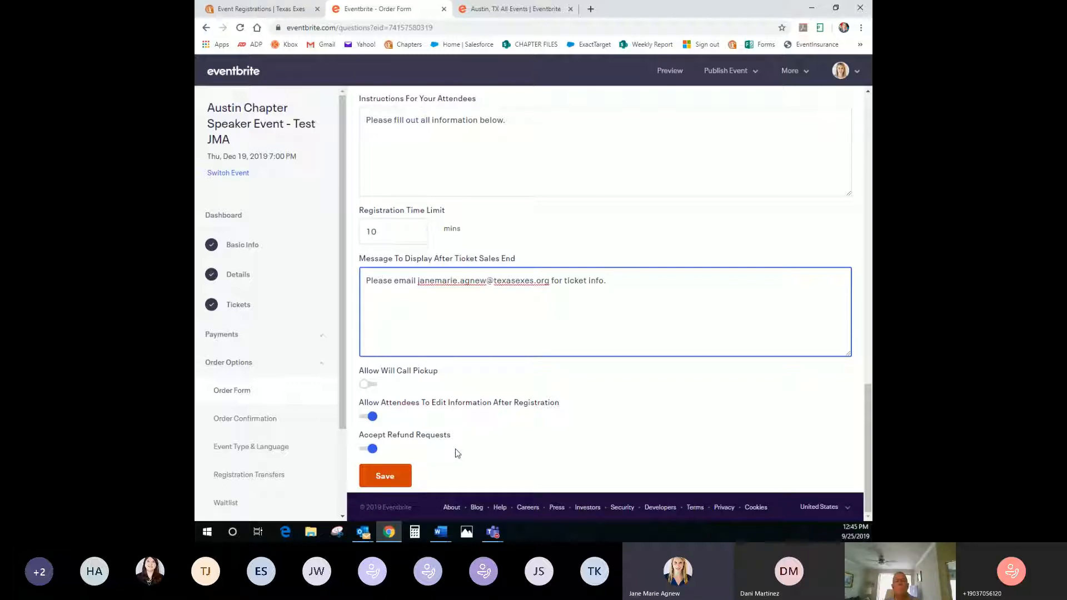
click(385, 478)
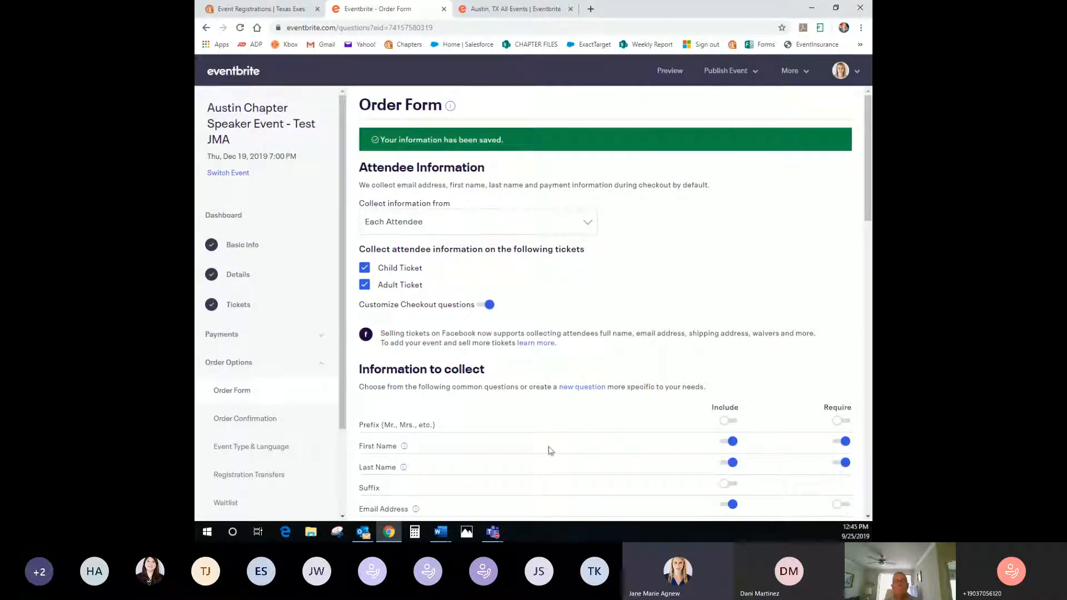
click(246, 420)
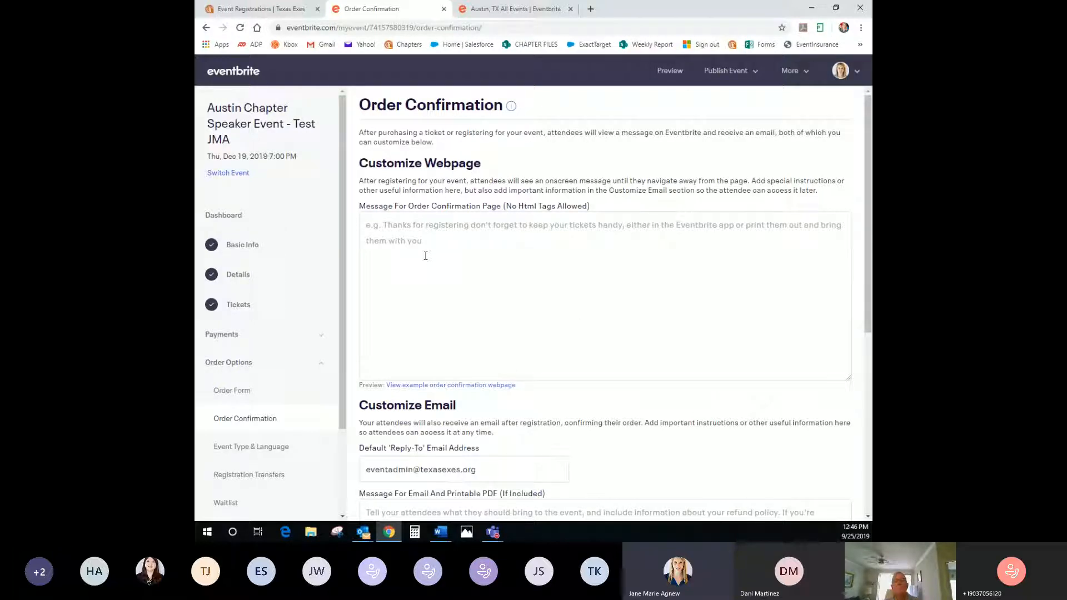
Change the confirmation email's reply-to to the Austin chapter address and save the settings
scroll(426, 255, down, 3)
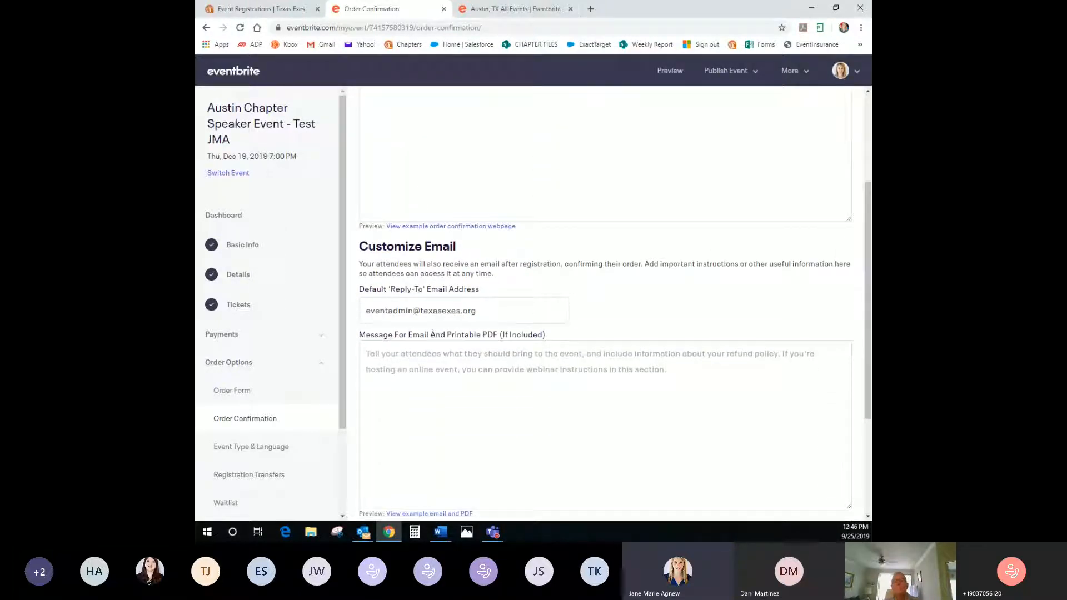
scroll(420, 382, down, 1)
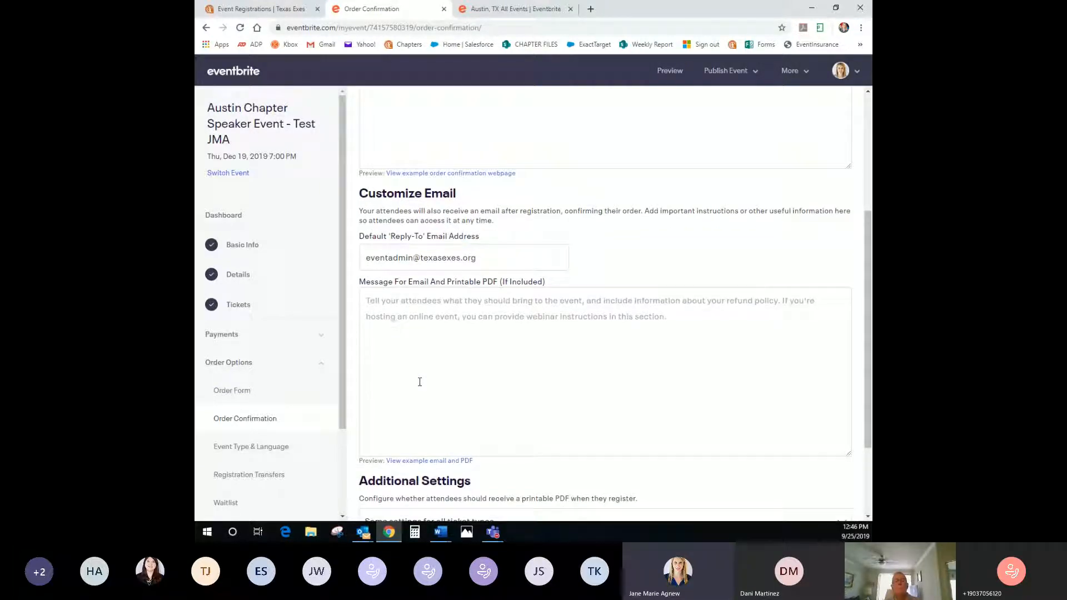
drag(489, 259, 354, 260)
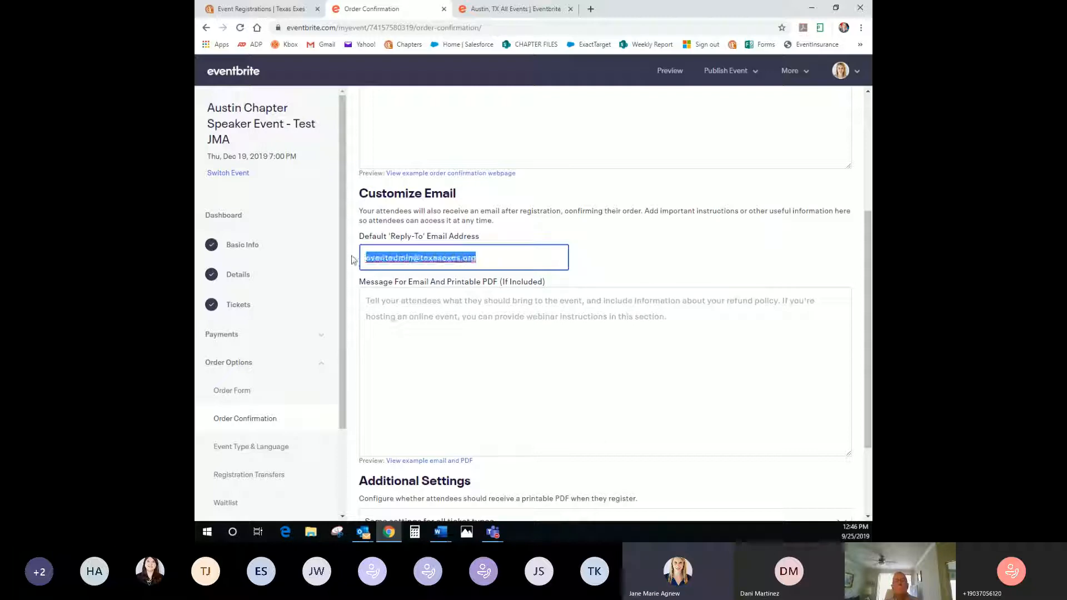
click(489, 259)
drag(418, 259, 331, 259)
text(austinchapter)
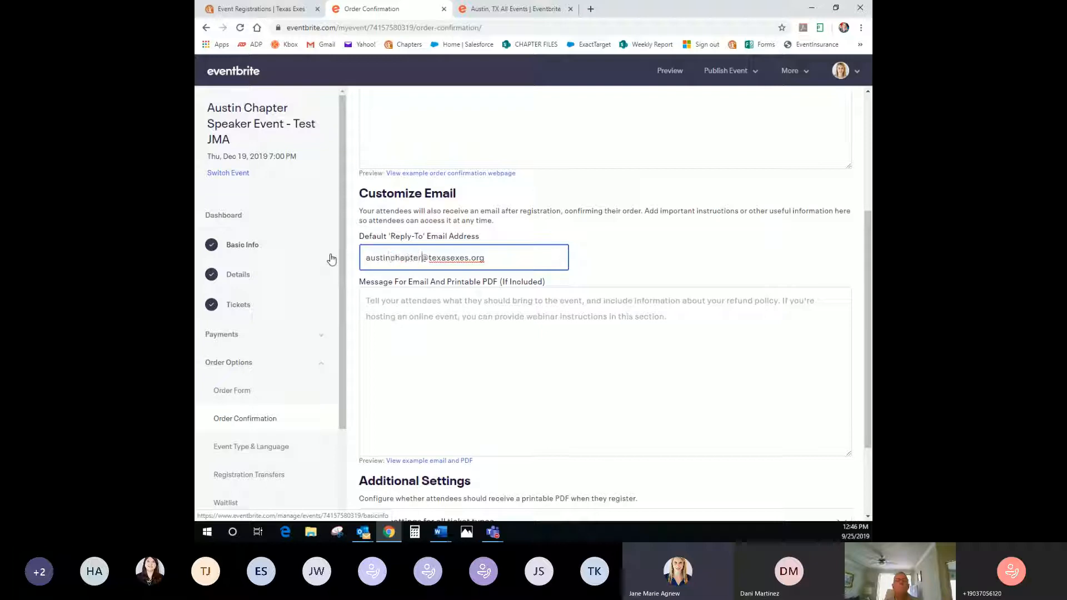
click(473, 325)
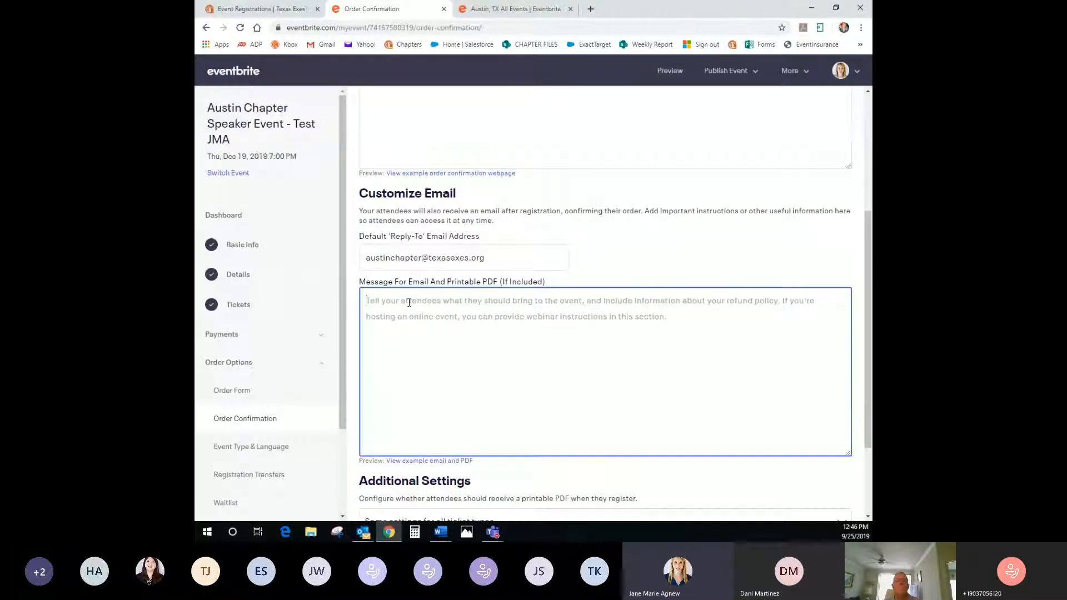
scroll(476, 313, down, 2)
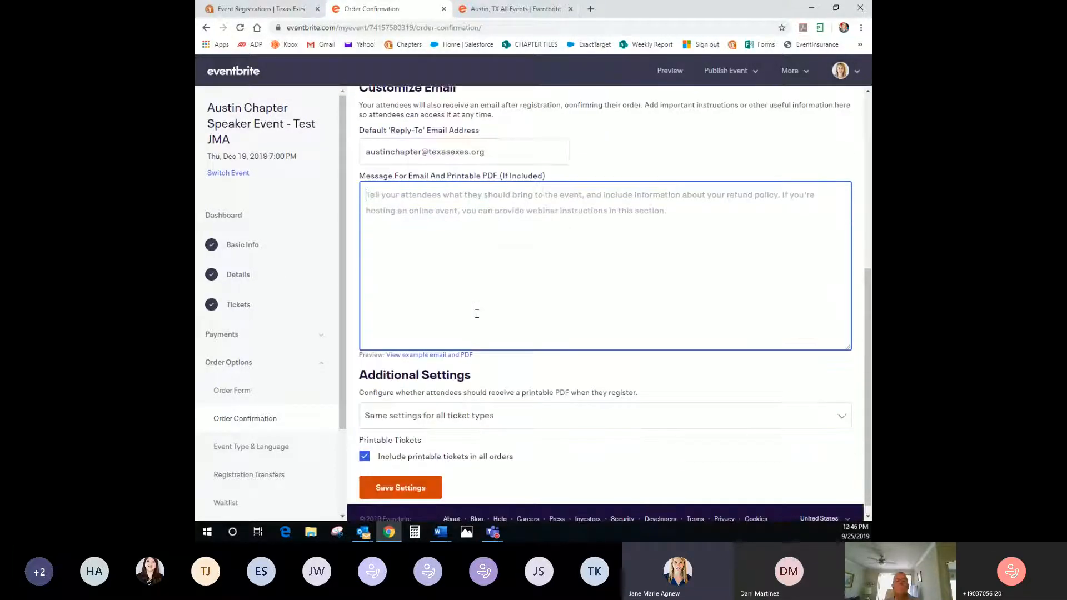
scroll(477, 313, down, 1)
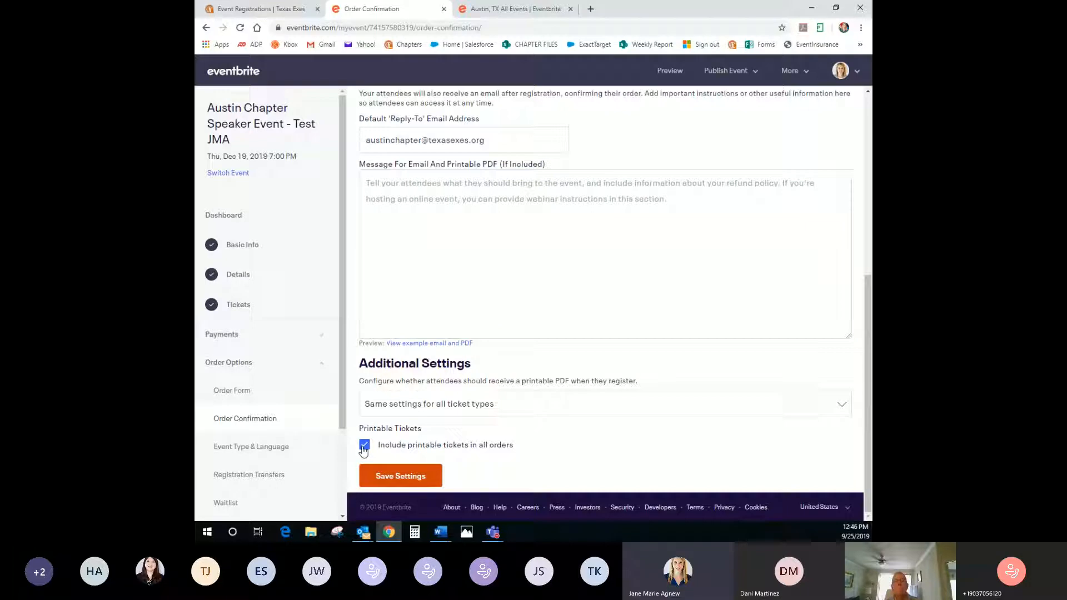
click(389, 481)
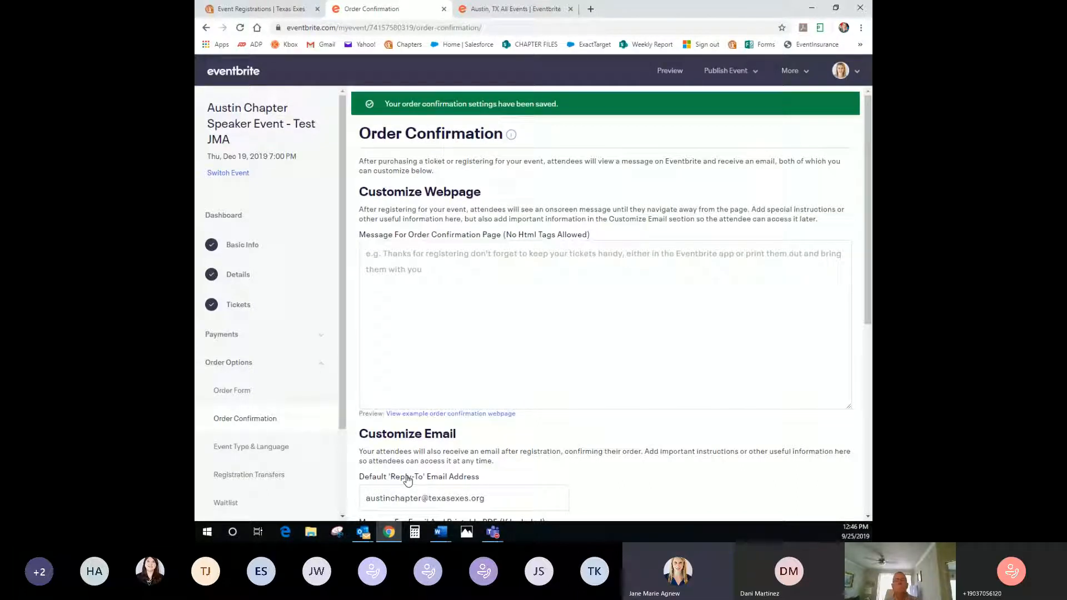
scroll(314, 458, down, 2)
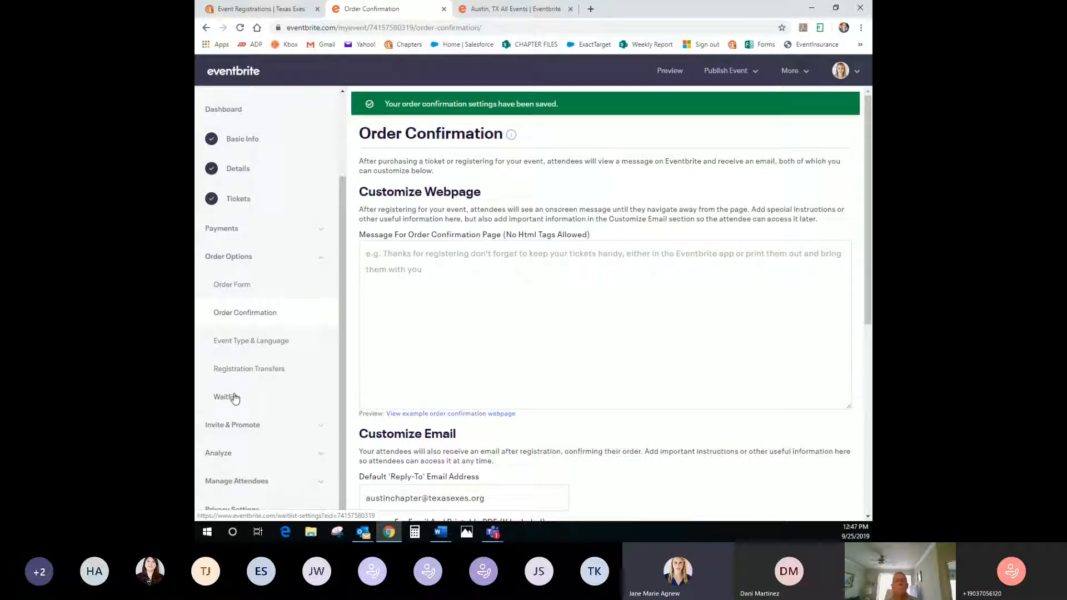
Start Add to Facebook under Invite & Promote and choose the Texas Exes Houston Chapter page
click(231, 425)
scroll(233, 425, down, 1)
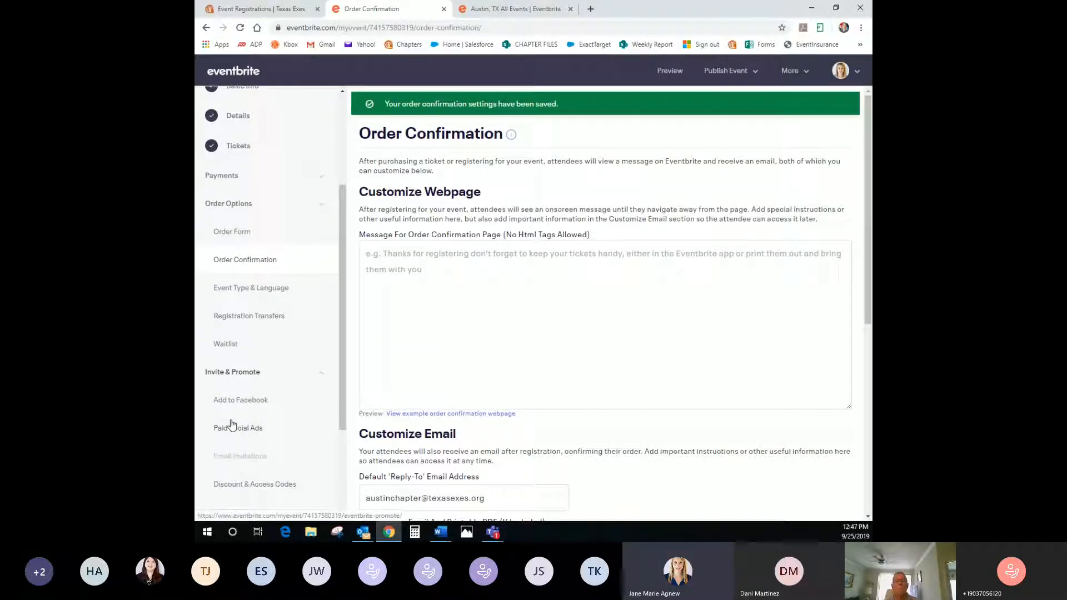
click(237, 403)
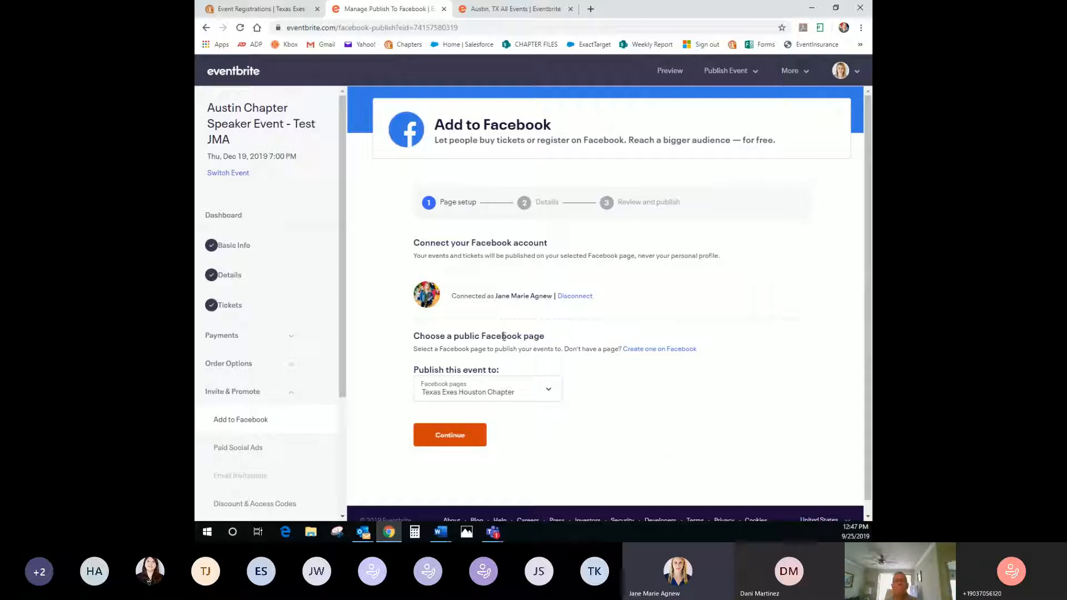
drag(451, 296, 552, 295)
click(545, 312)
click(517, 390)
click(507, 409)
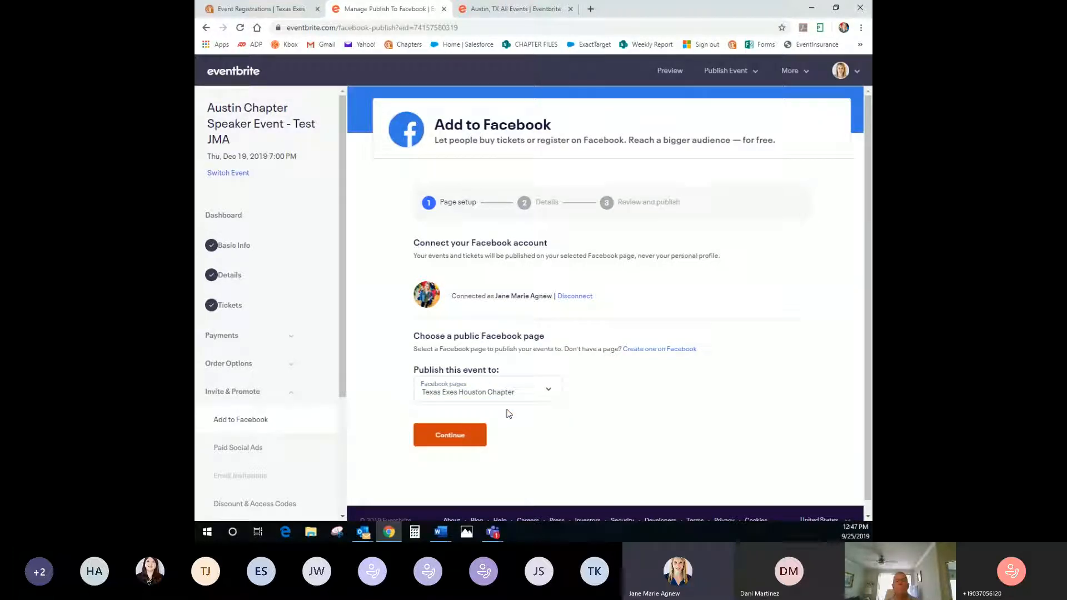
Review the Facebook ticket details, keeping the Child Ticket included, then return to the page setup
click(450, 439)
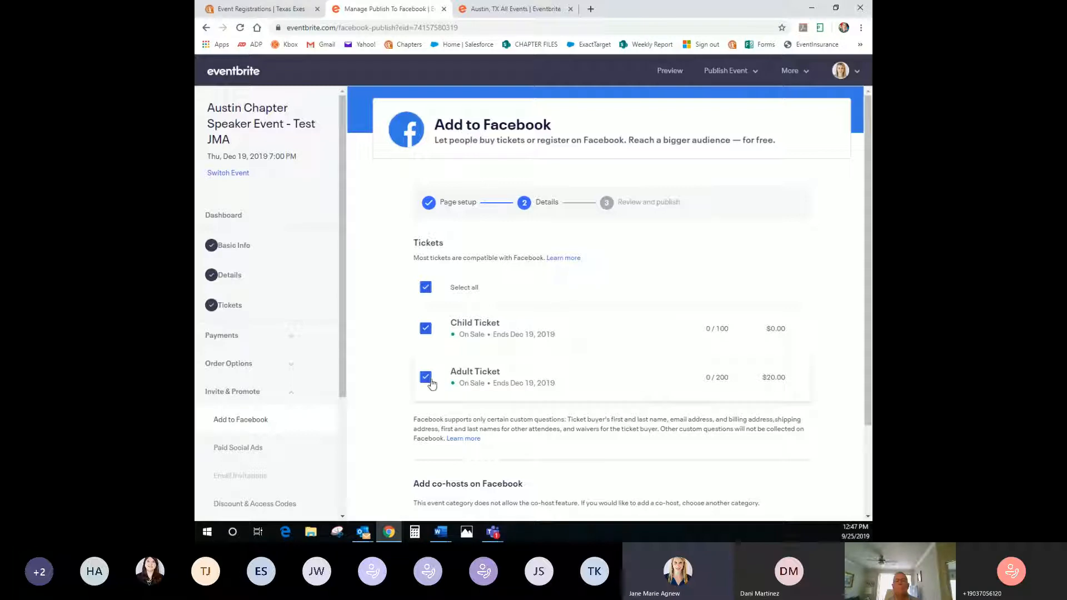
click(427, 330)
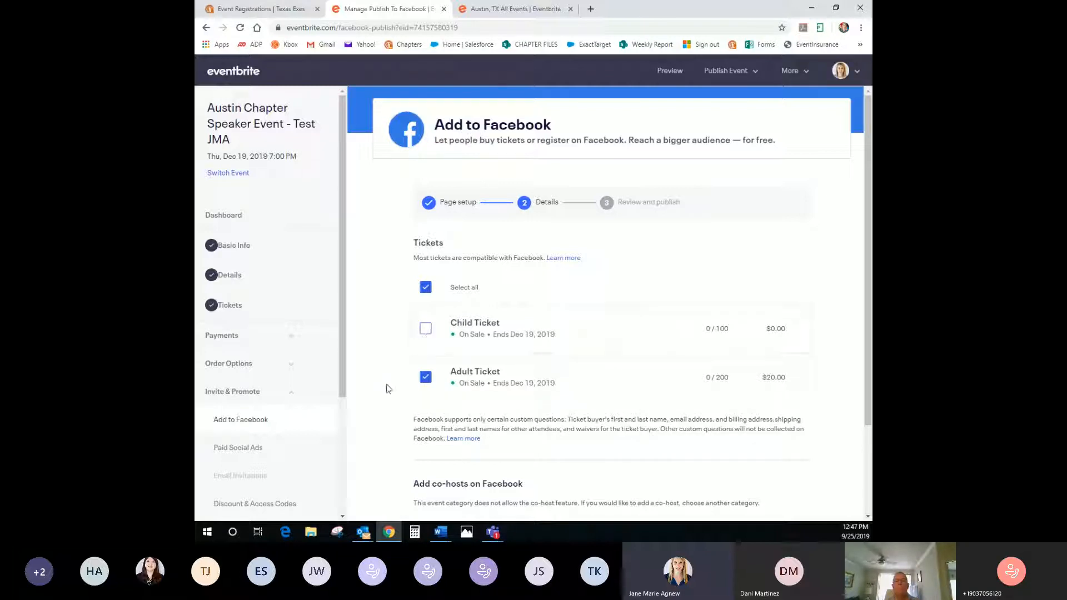
scroll(387, 389, down, 1)
click(426, 276)
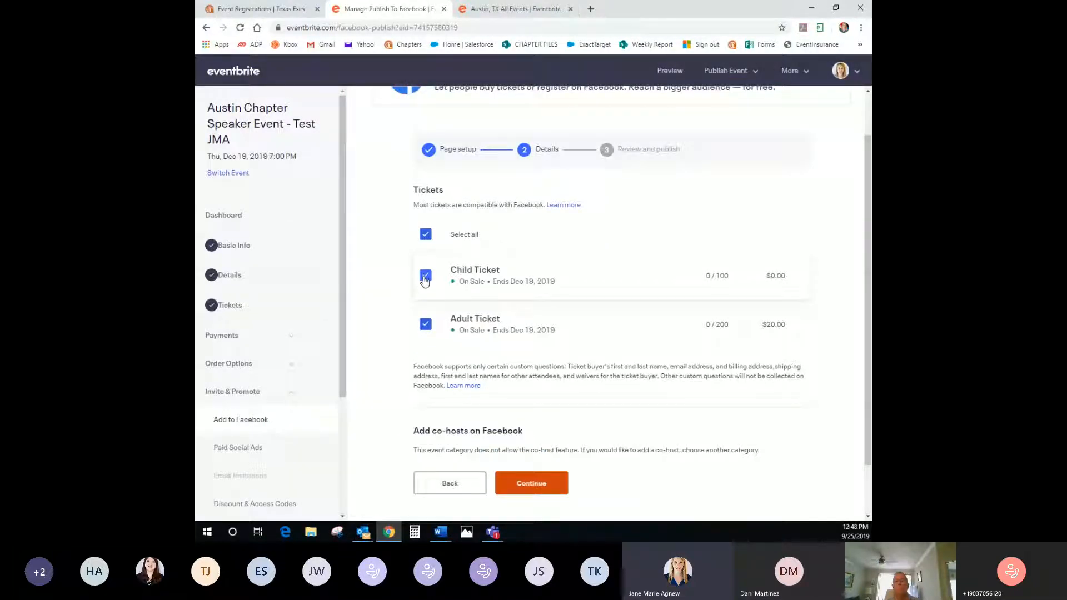
scroll(404, 388, down, 1)
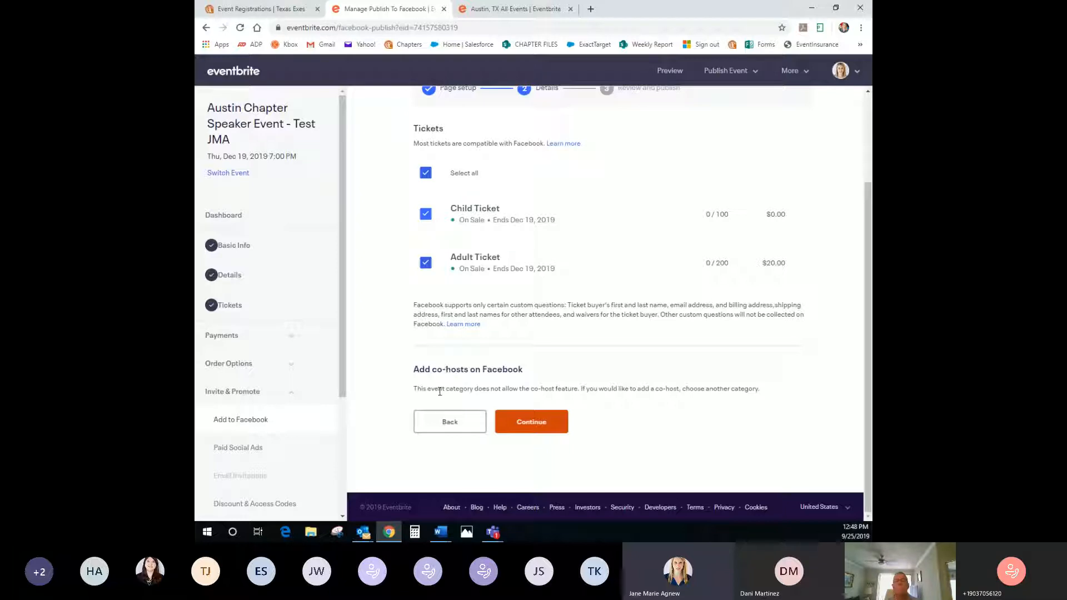
click(440, 428)
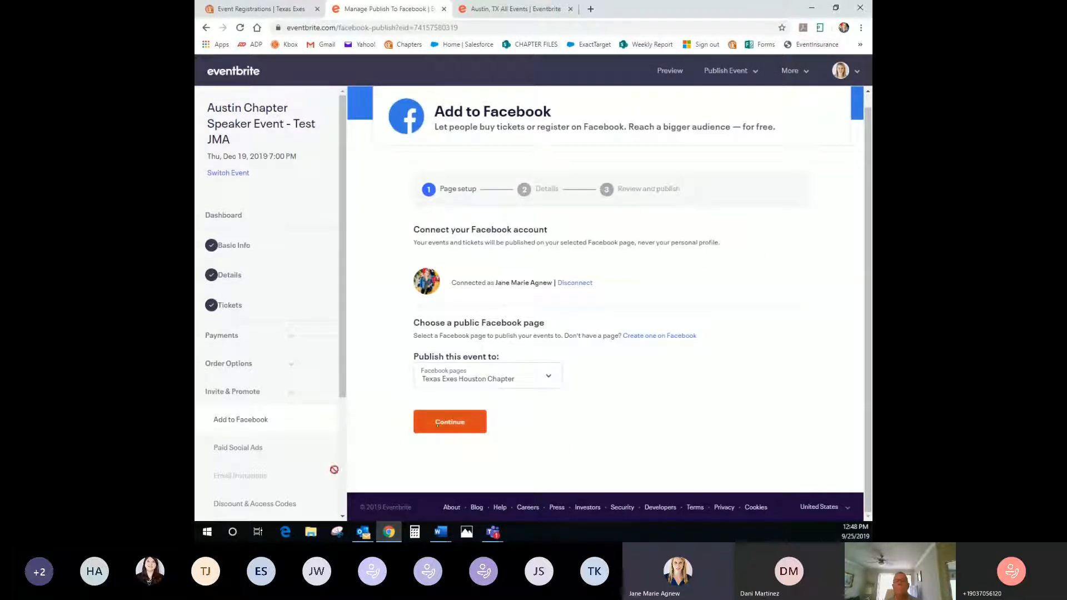
scroll(298, 464, down, 1)
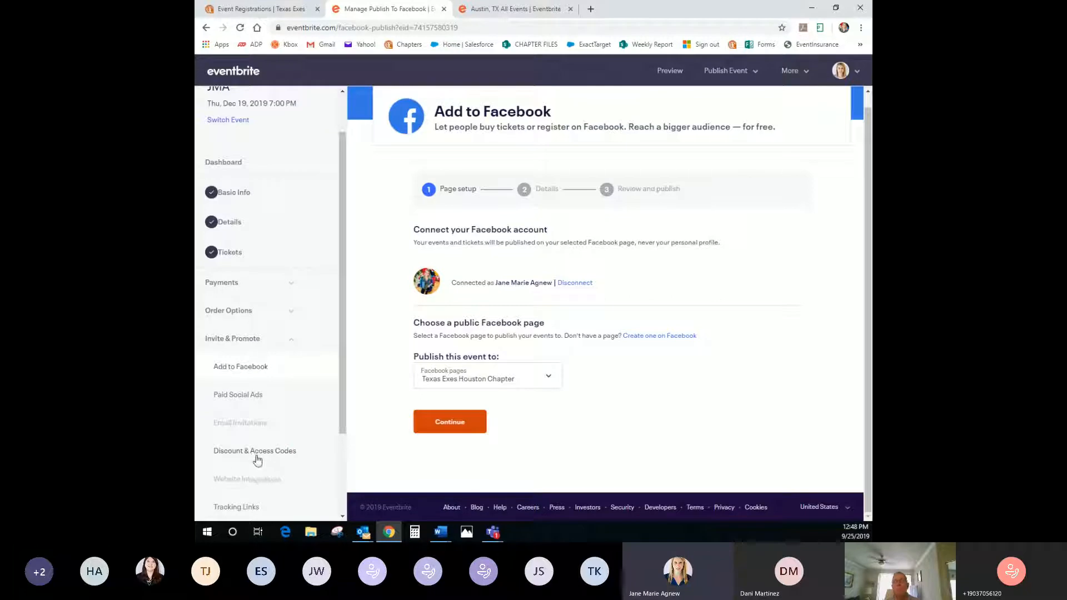
Start a new coded discount for this event only, applied to all tickets
click(254, 453)
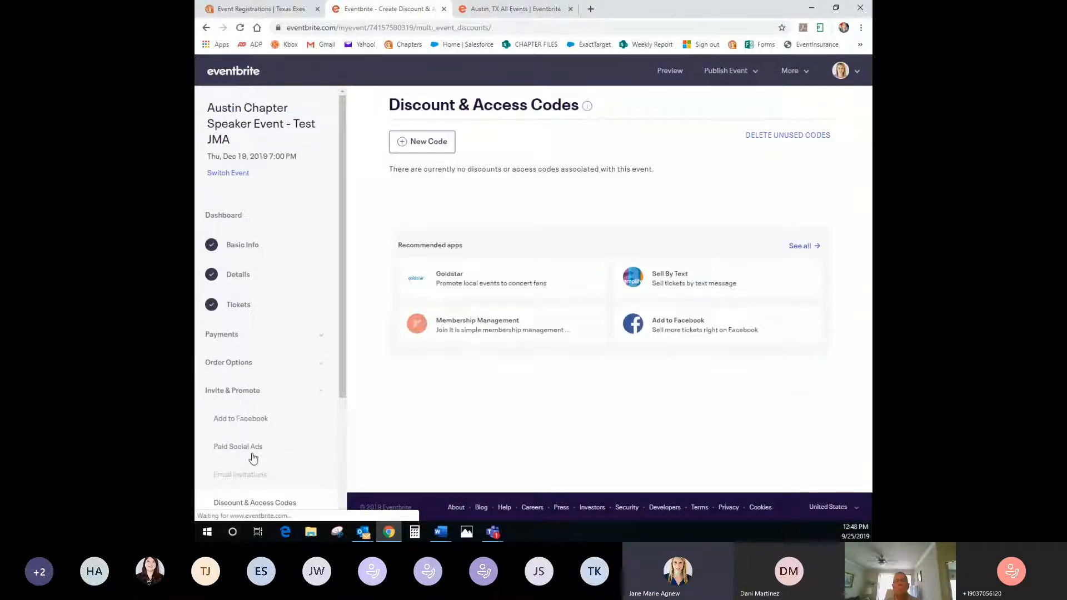
click(427, 143)
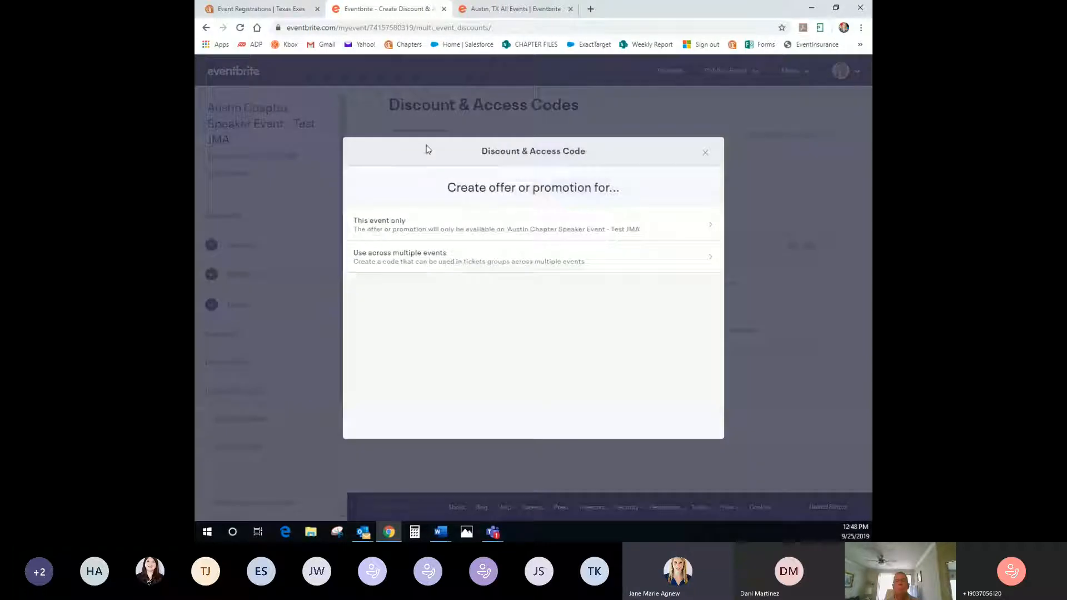
click(428, 227)
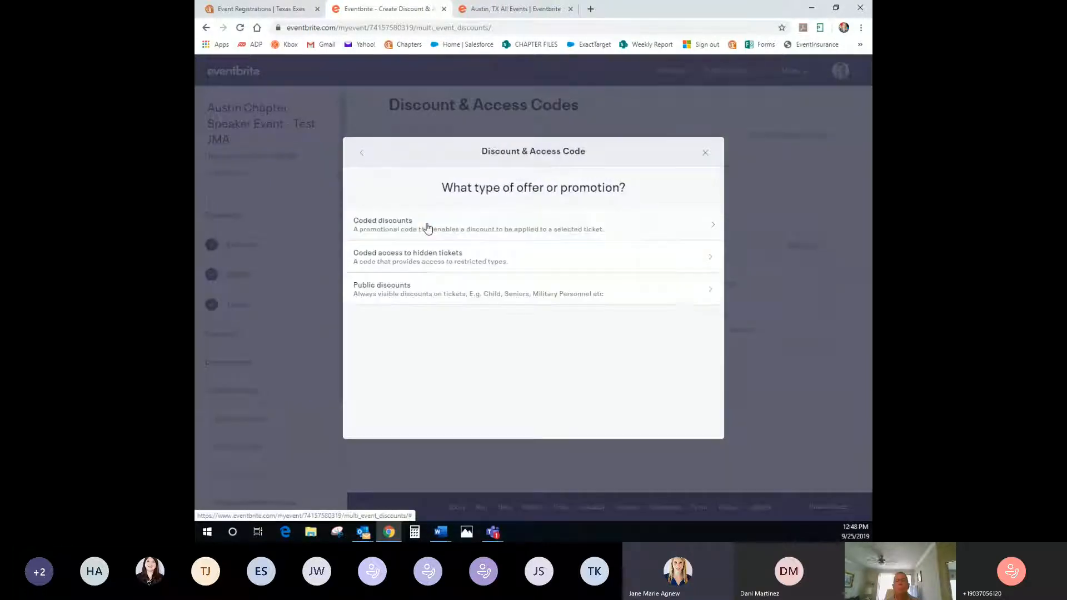
click(388, 231)
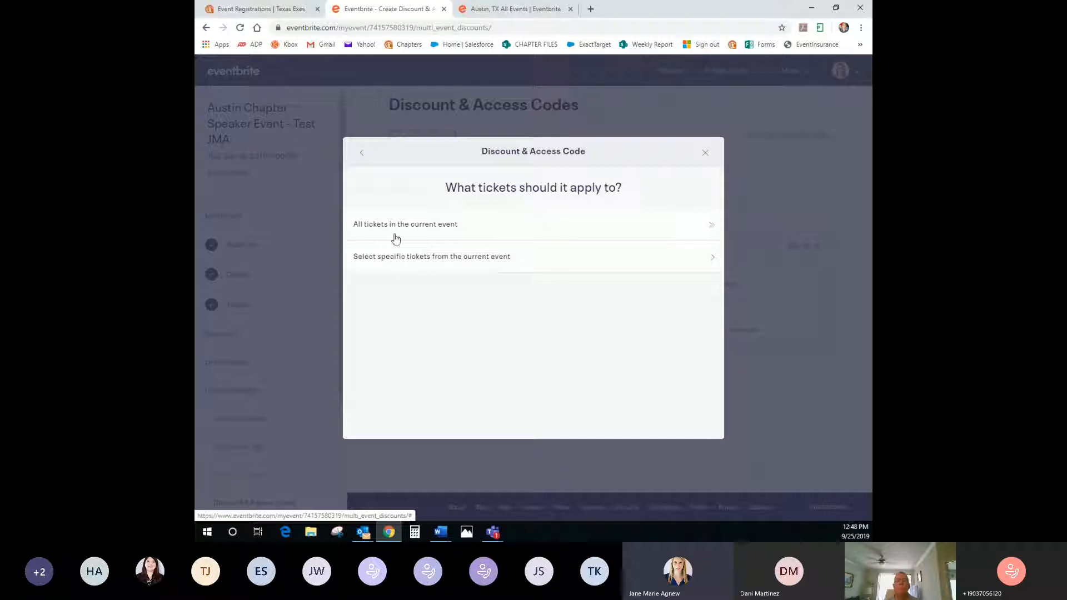
click(400, 259)
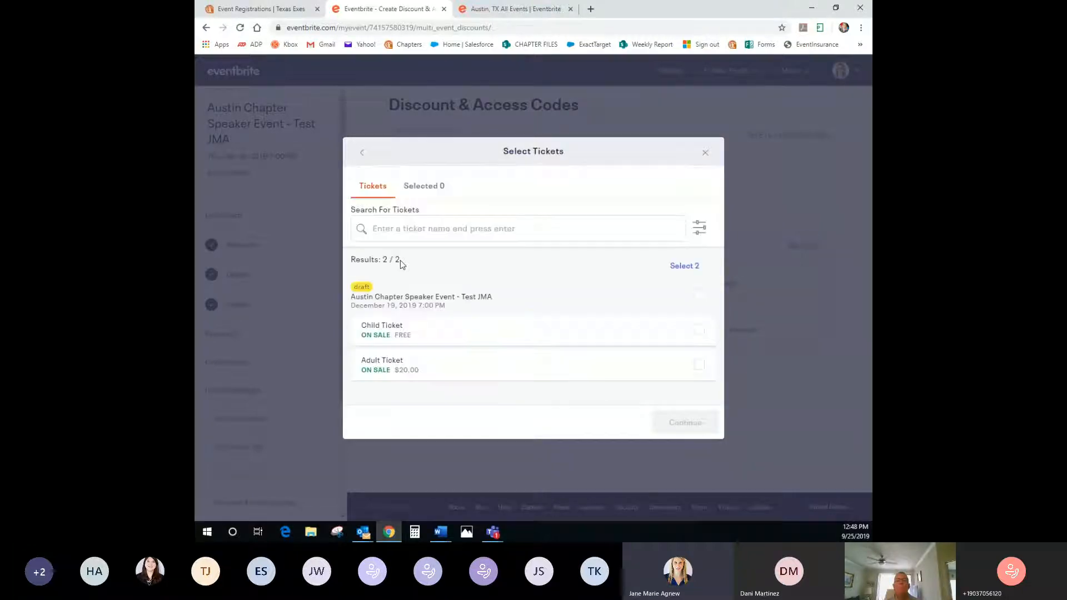
click(396, 328)
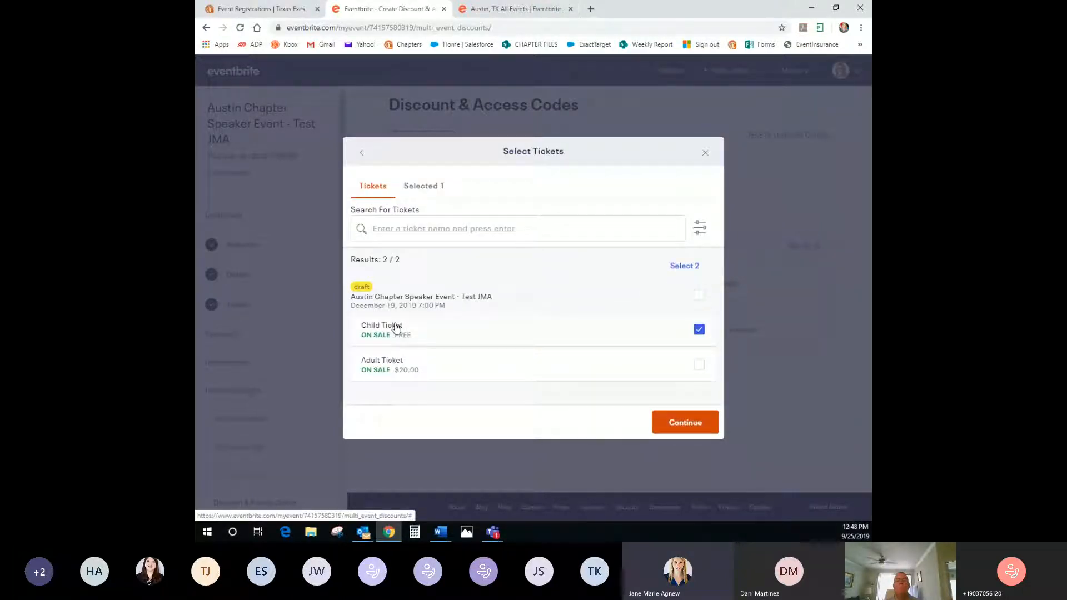
click(361, 152)
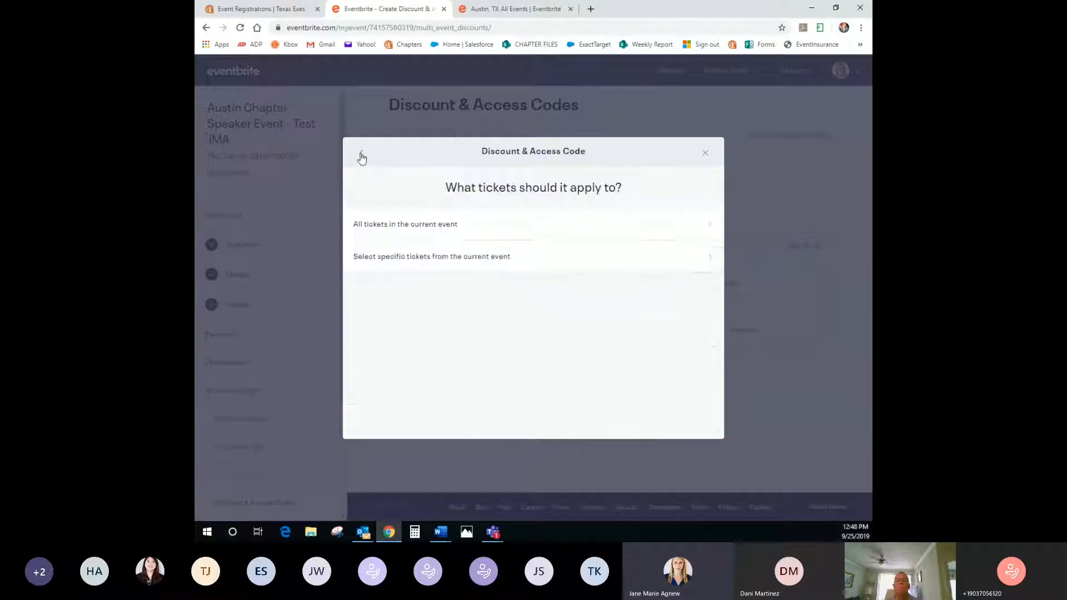
click(381, 234)
Name the code AUSTIN2019 with a $10.00 discount limited to 25 uses
click(432, 220)
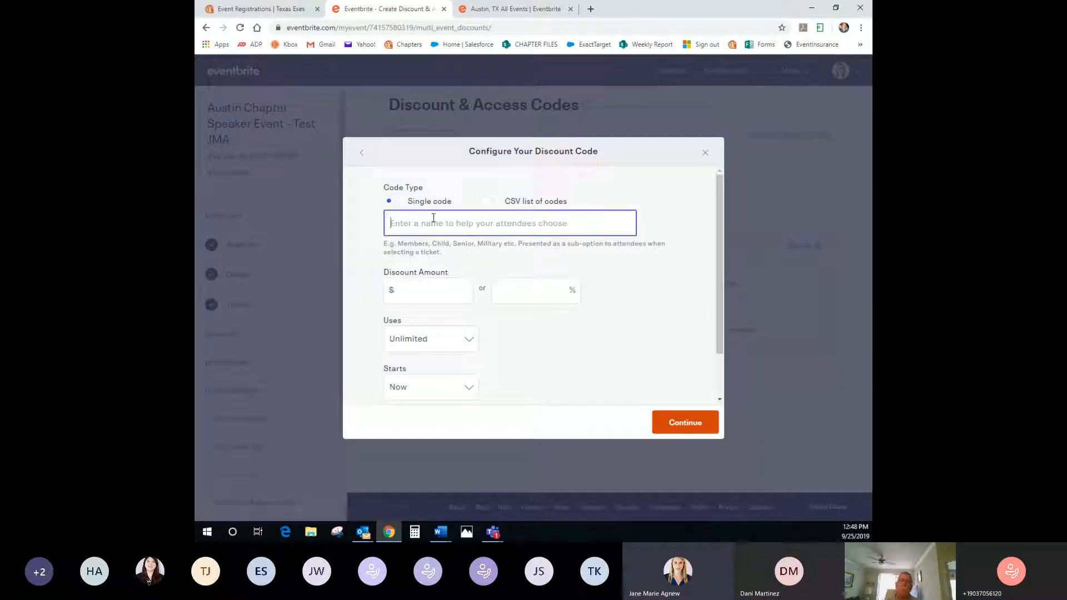
text(AUSTIN2019)
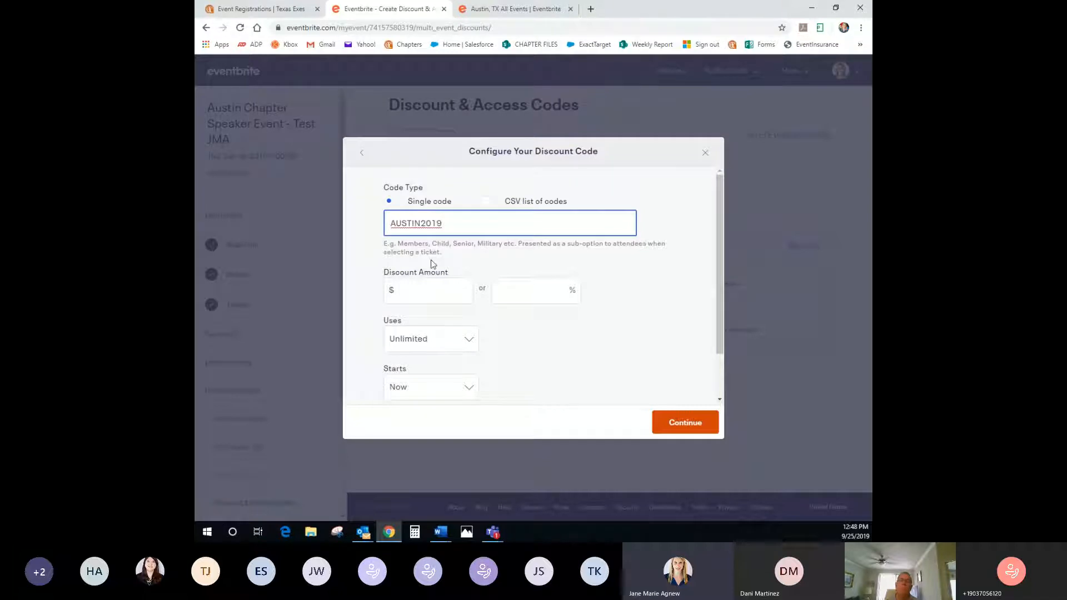
click(430, 291)
text(10.00)
click(517, 286)
click(440, 340)
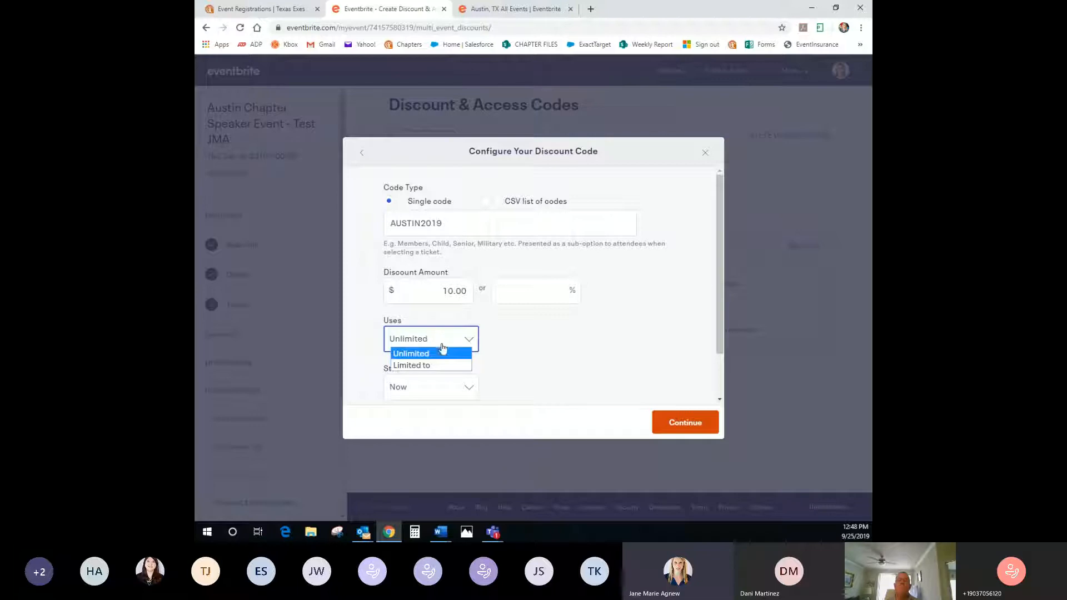
click(433, 364)
click(529, 347)
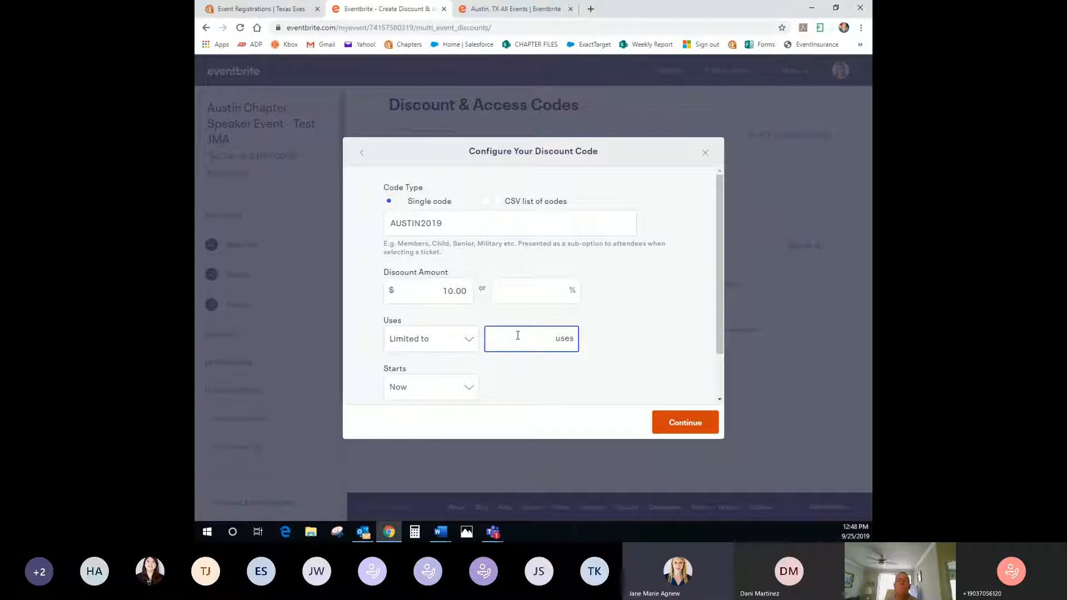
text(25)
click(617, 325)
scroll(615, 324, down, 1)
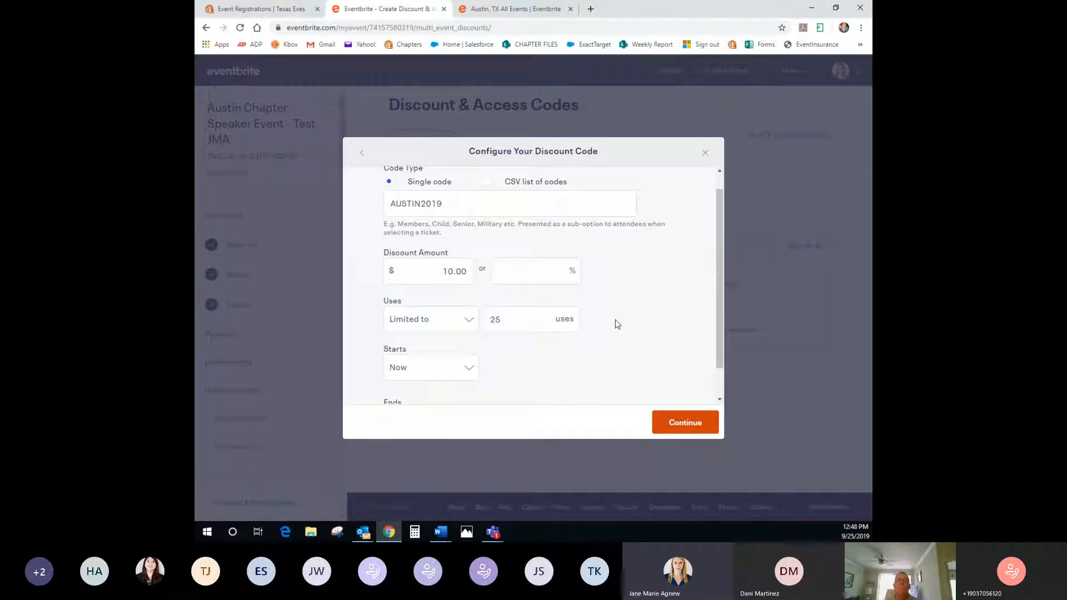
Save the AUSTIN2019 discount code and open a preview of the event page
click(698, 429)
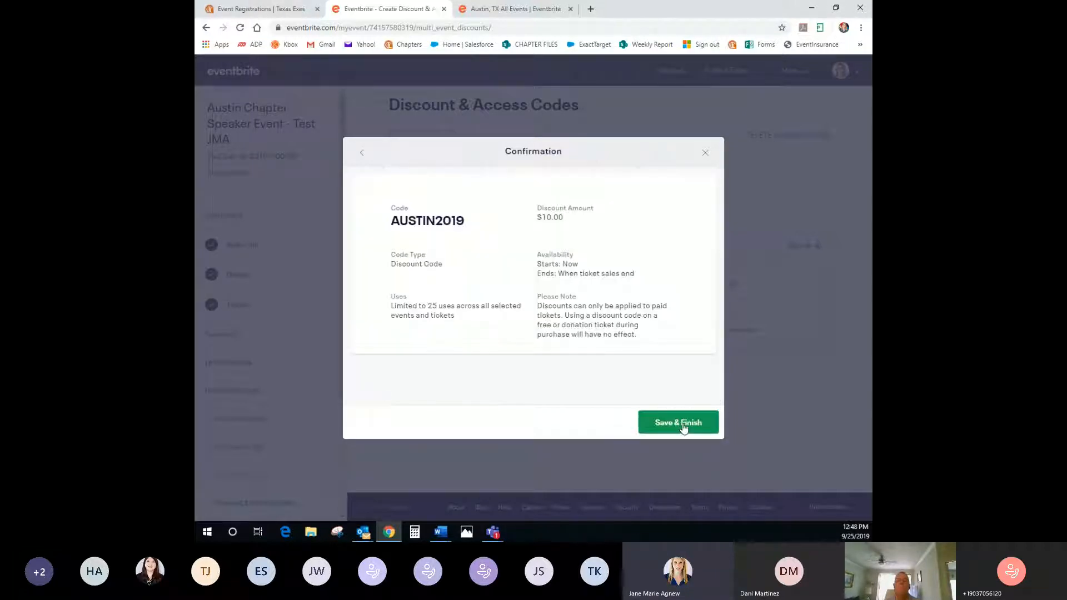
click(682, 422)
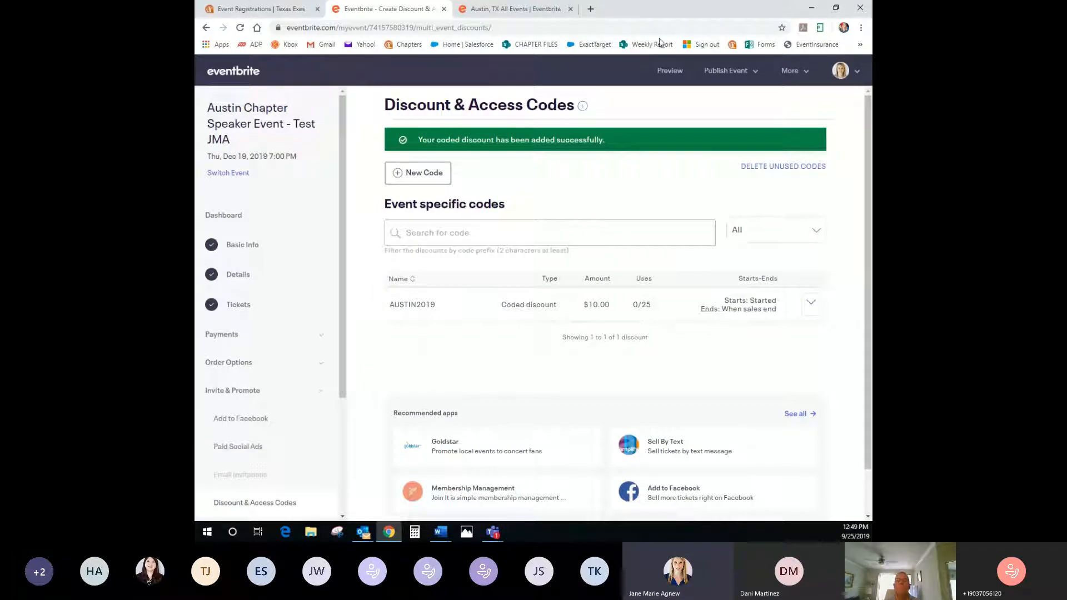
click(668, 71)
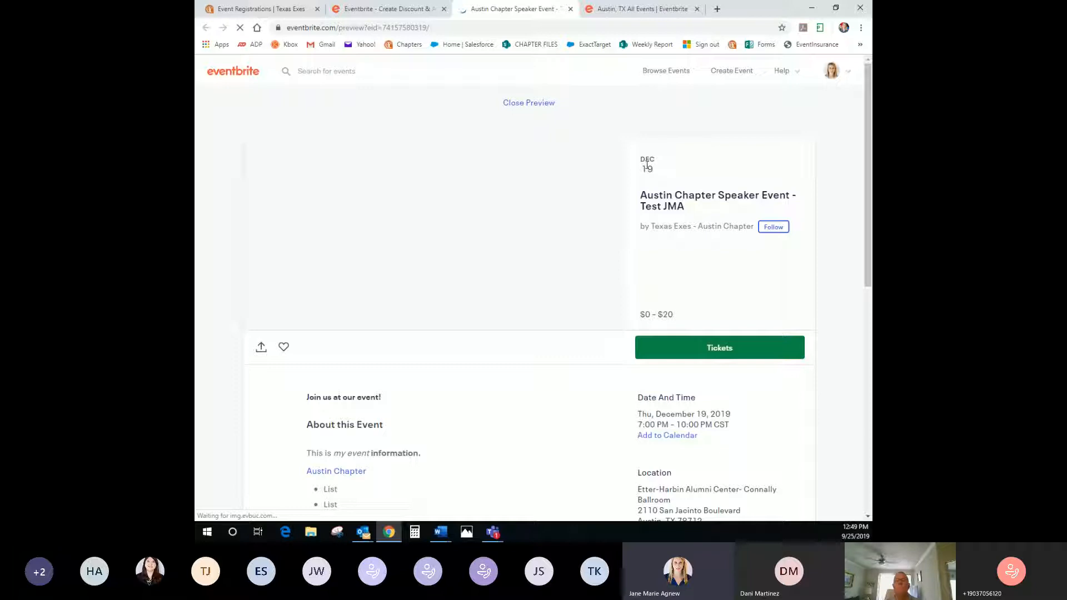
drag(641, 195, 686, 202)
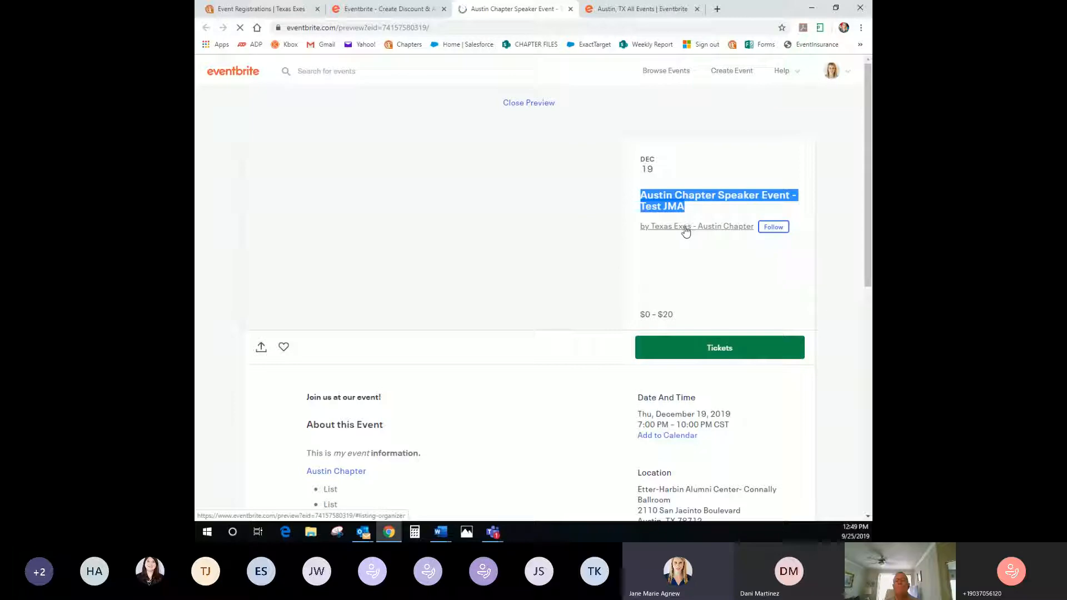
scroll(726, 274, down, 1)
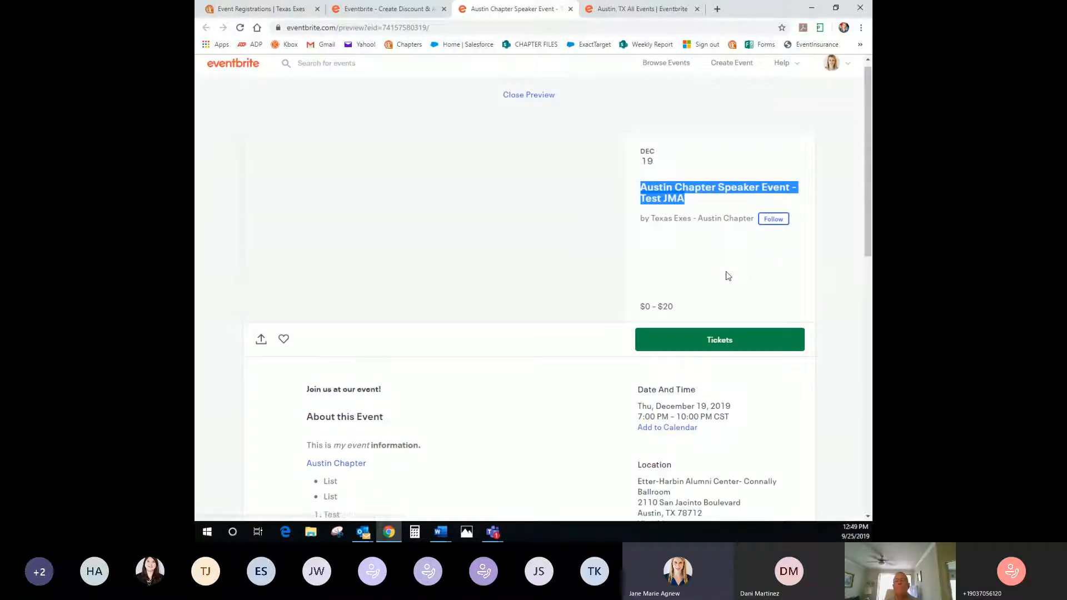
scroll(728, 275, up, 1)
click(473, 27)
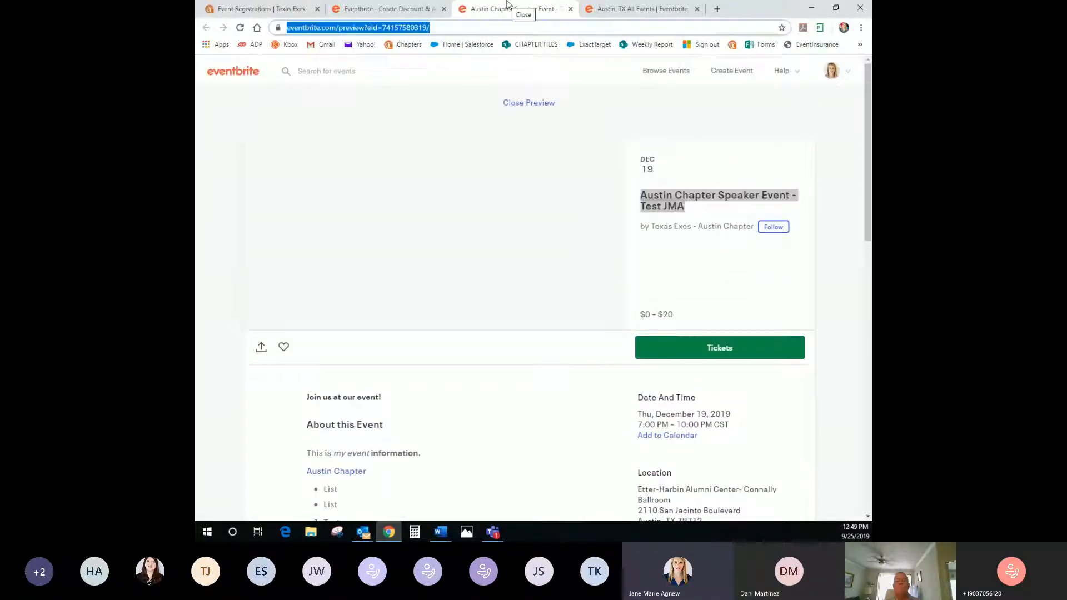
key(Return)
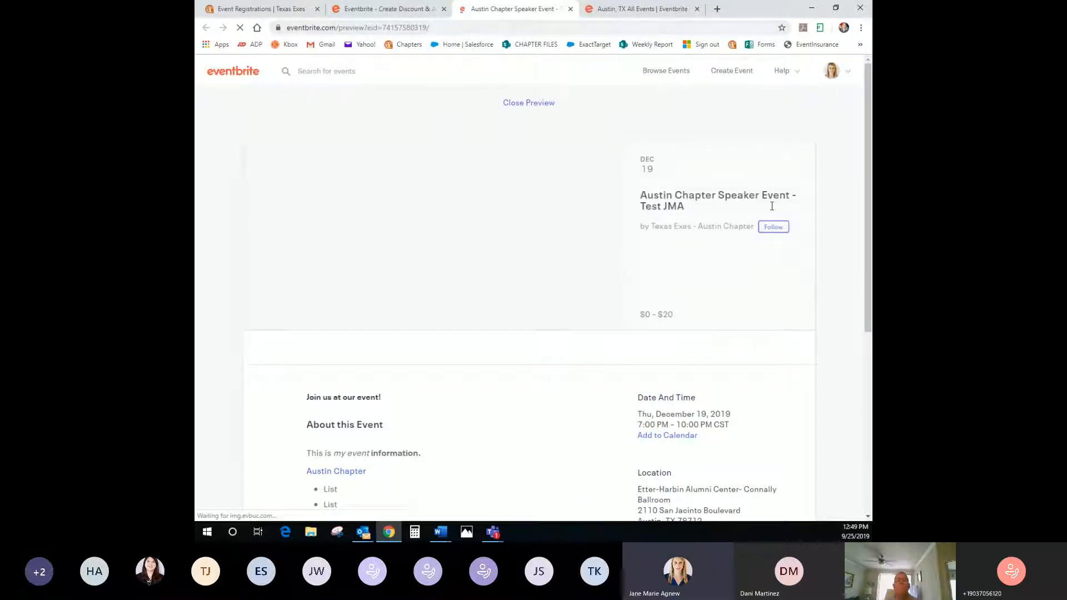
scroll(834, 211, down, 3)
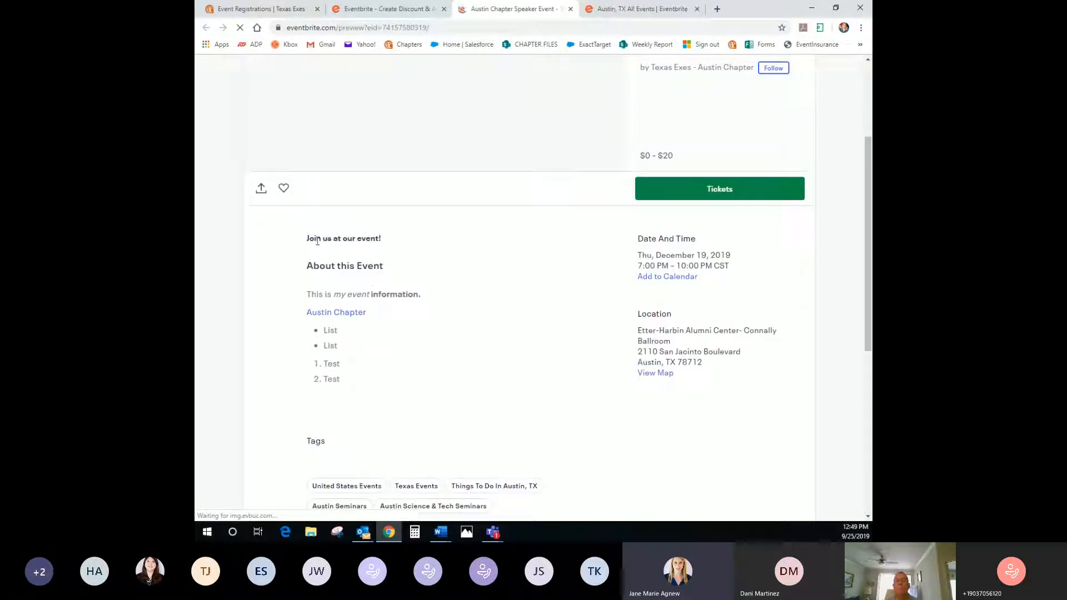
drag(308, 260, 346, 295)
drag(358, 386, 369, 405)
click(398, 255)
scroll(411, 211, up, 3)
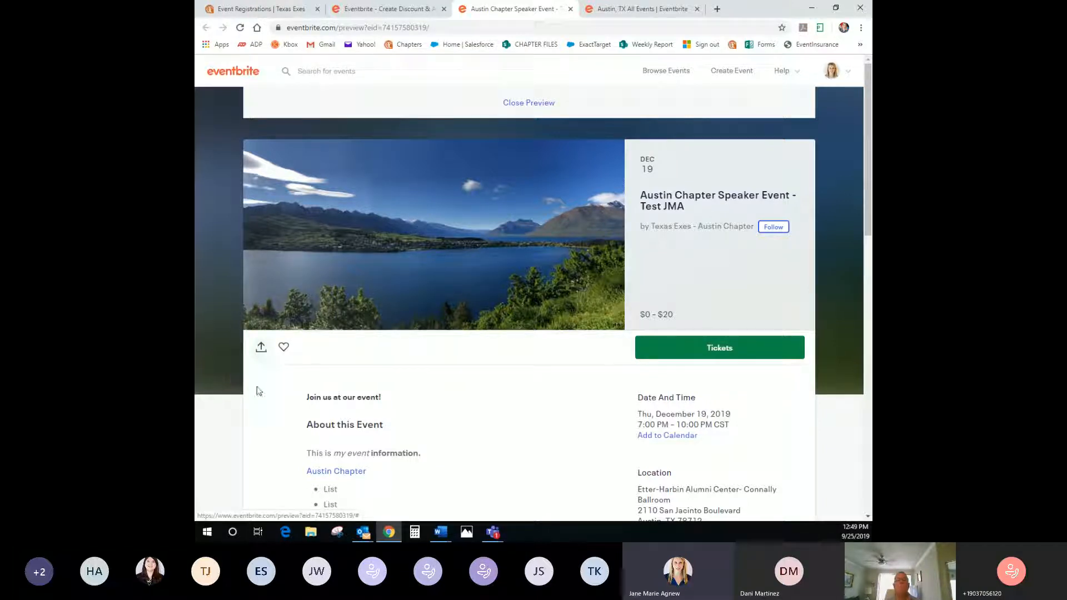
scroll(274, 409, down, 3)
scroll(274, 409, down, 2)
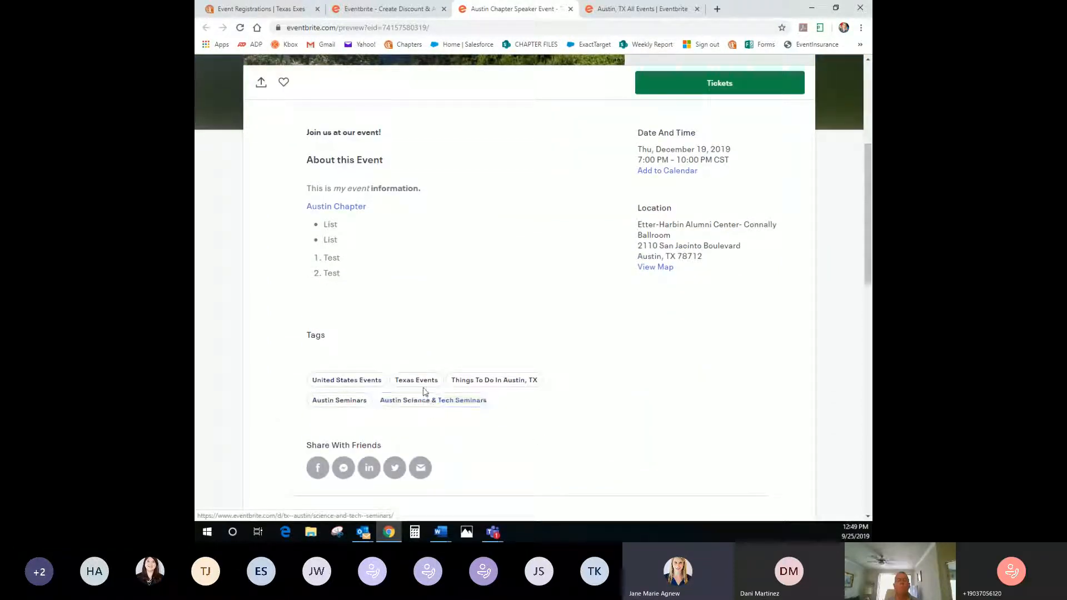
scroll(610, 444, down, 4)
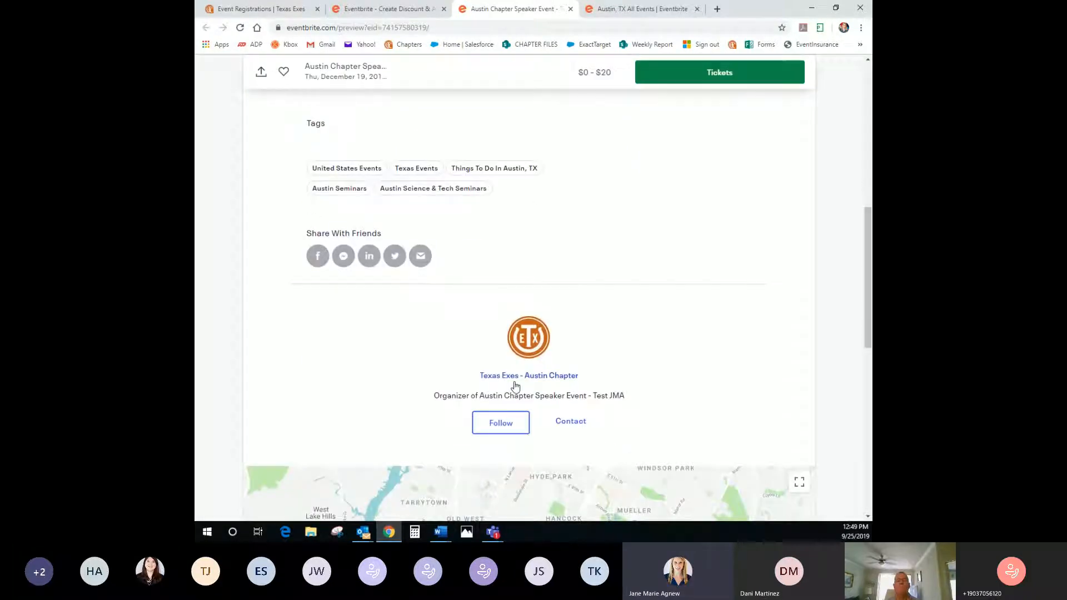
scroll(565, 383, down, 4)
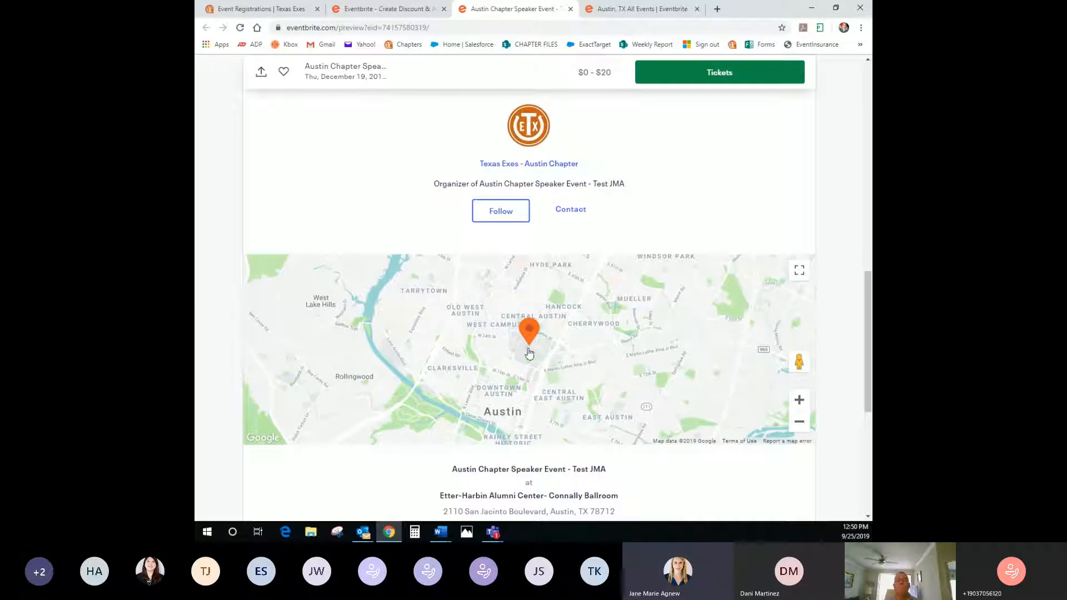
scroll(531, 353, down, 2)
scroll(528, 351, down, 4)
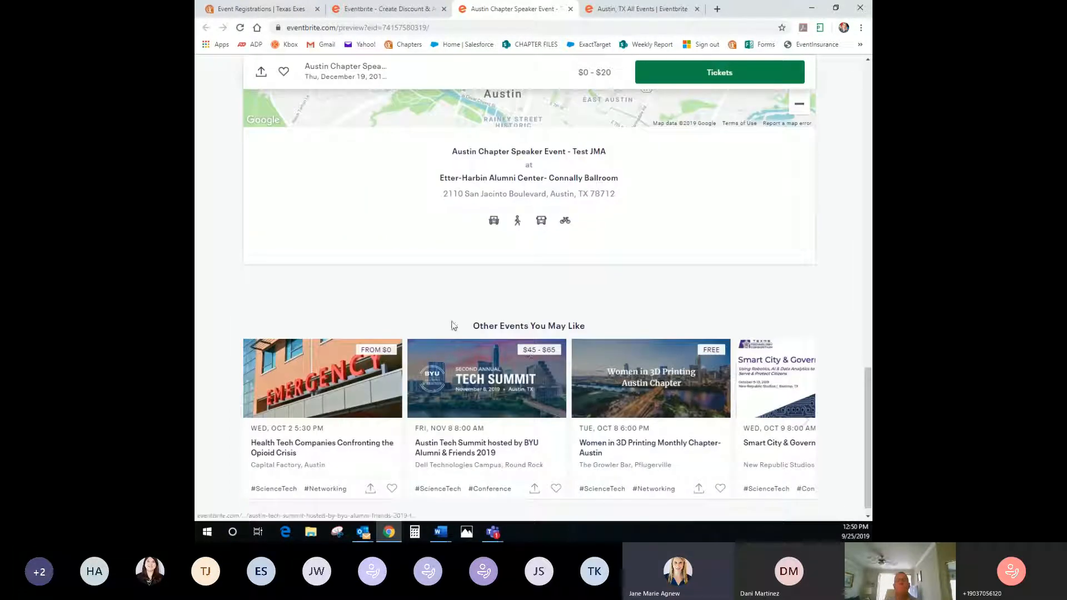
drag(453, 328, 589, 327)
click(592, 331)
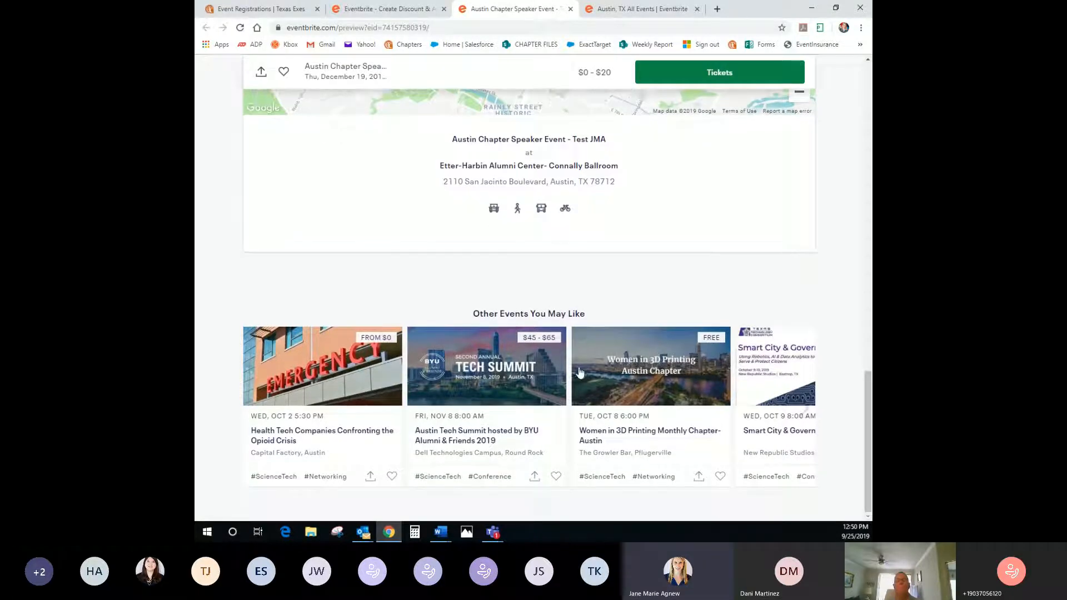
scroll(593, 332, up, 15)
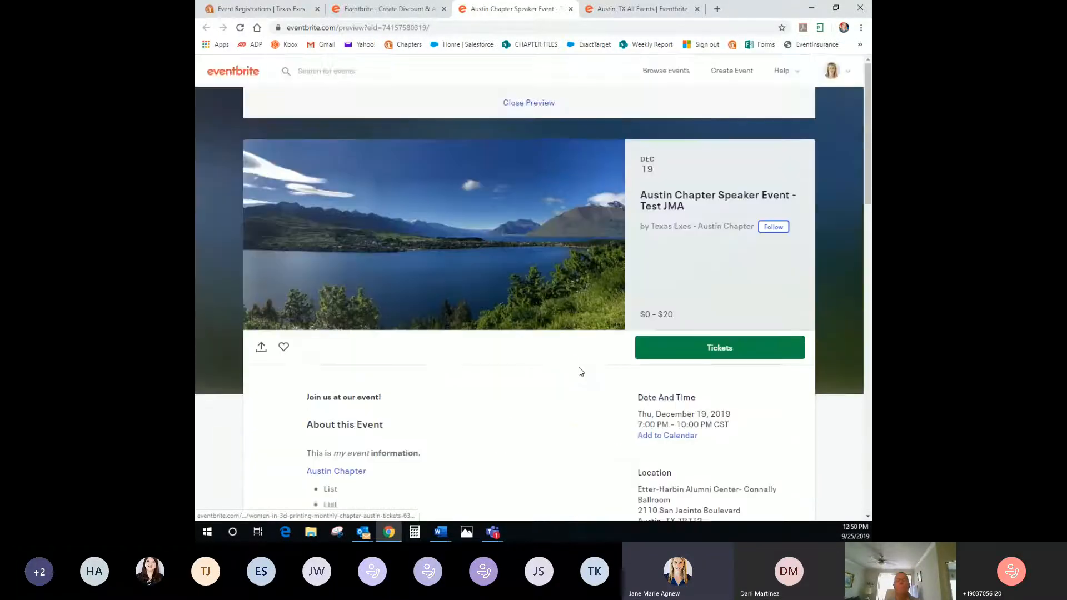
click(679, 348)
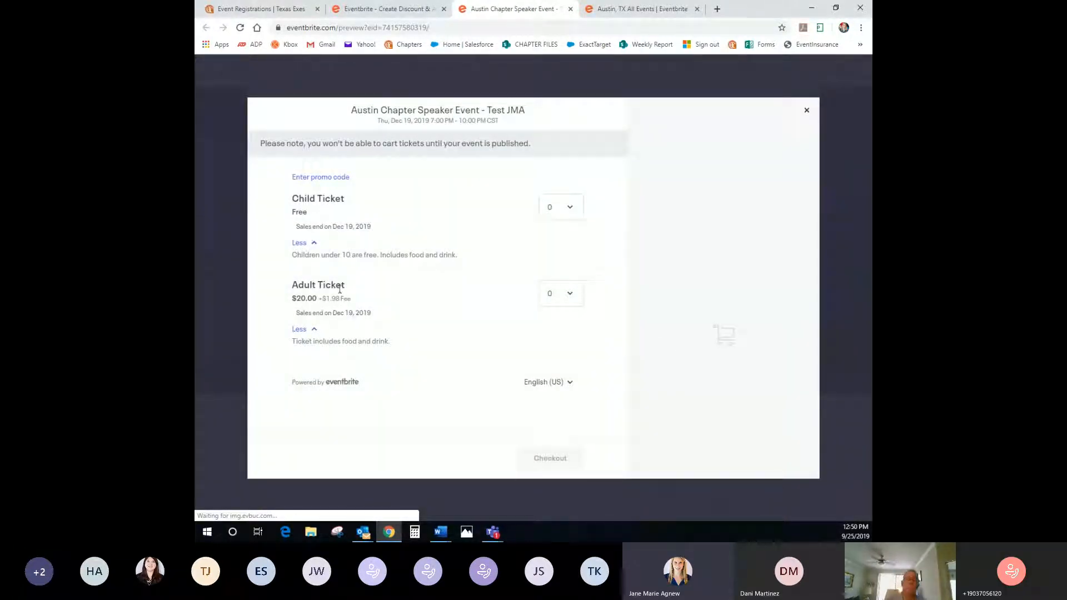
click(302, 178)
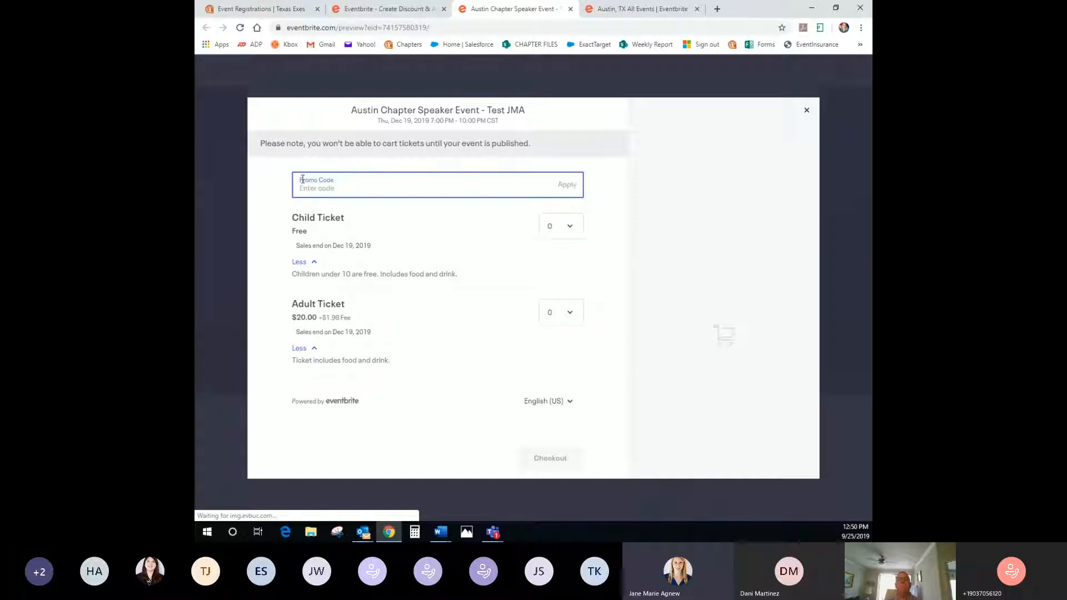
text(AUAS)
text(IN2019)
click(564, 186)
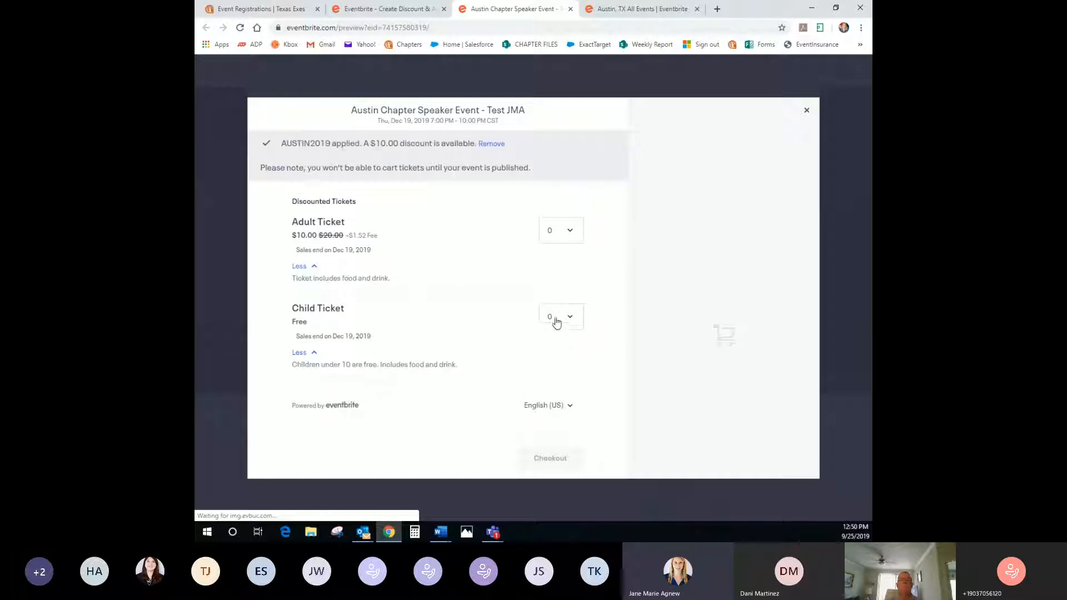
click(559, 234)
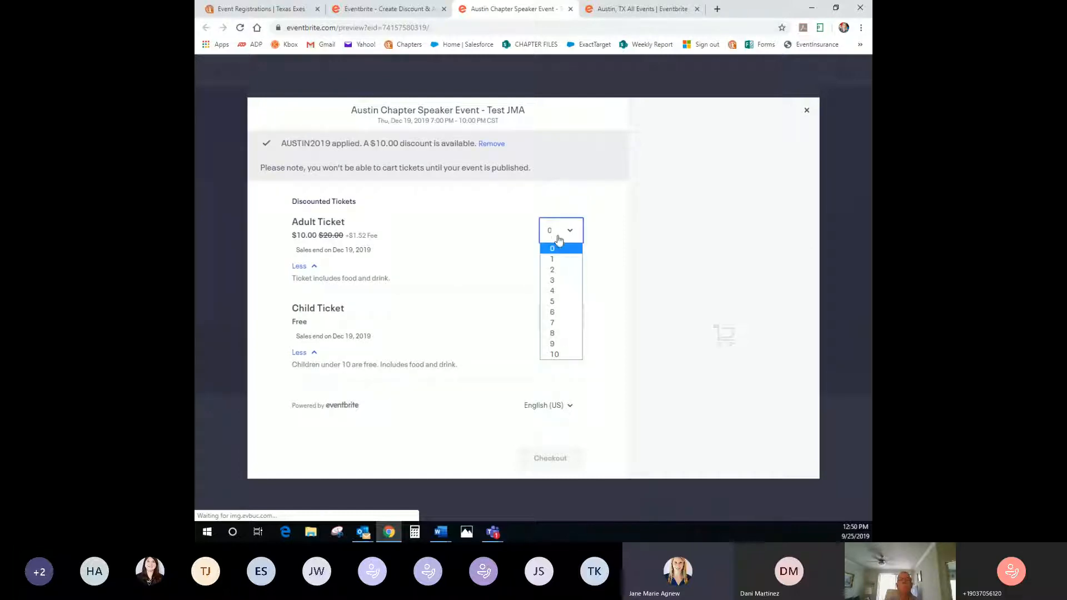
click(554, 258)
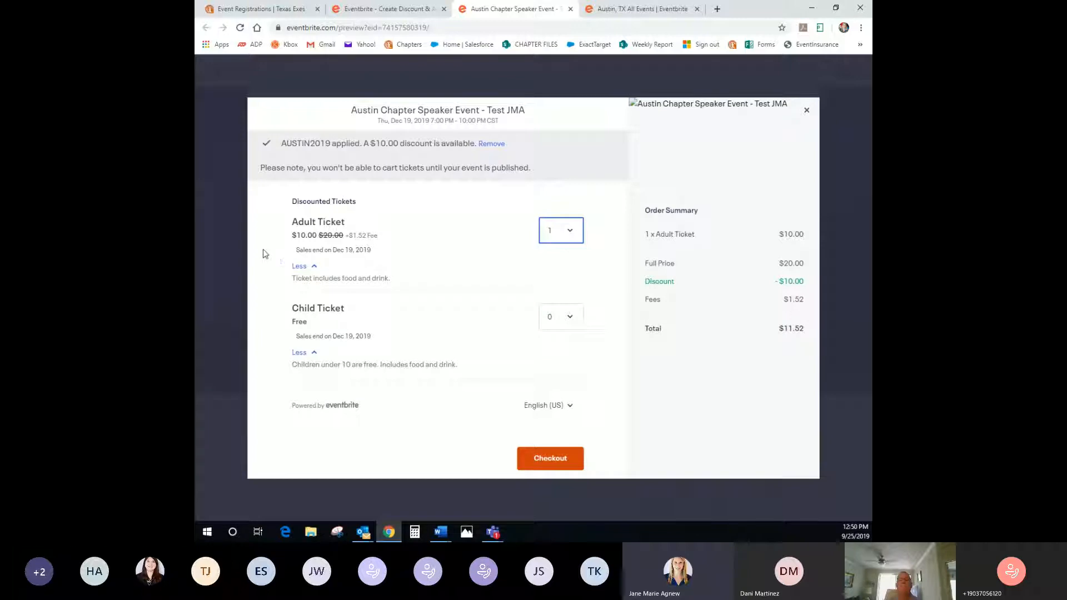
double_click(320, 238)
click(301, 238)
drag(784, 283, 803, 283)
click(800, 304)
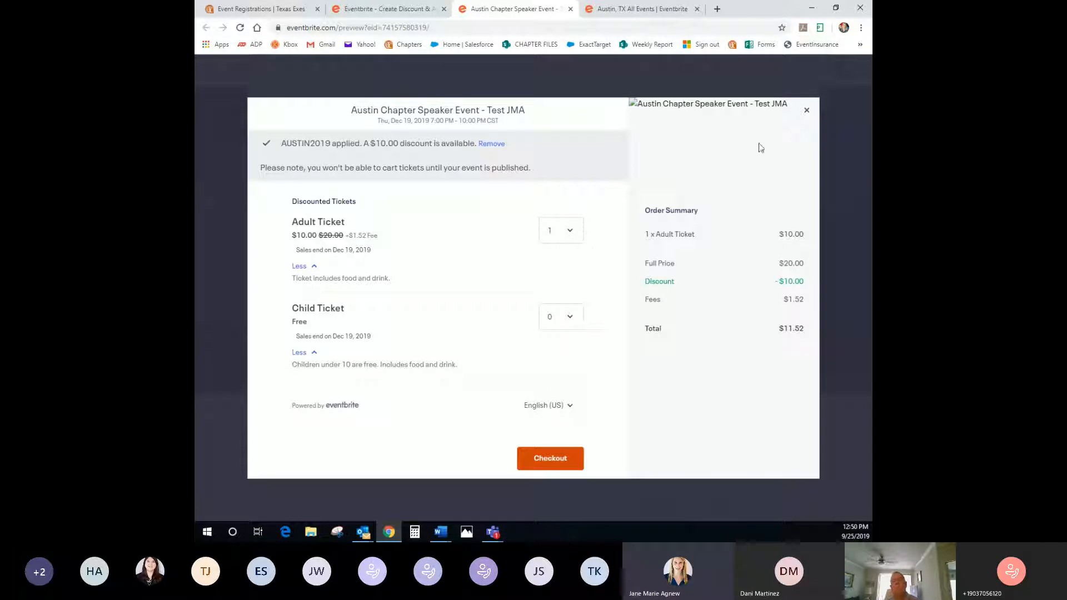
click(807, 111)
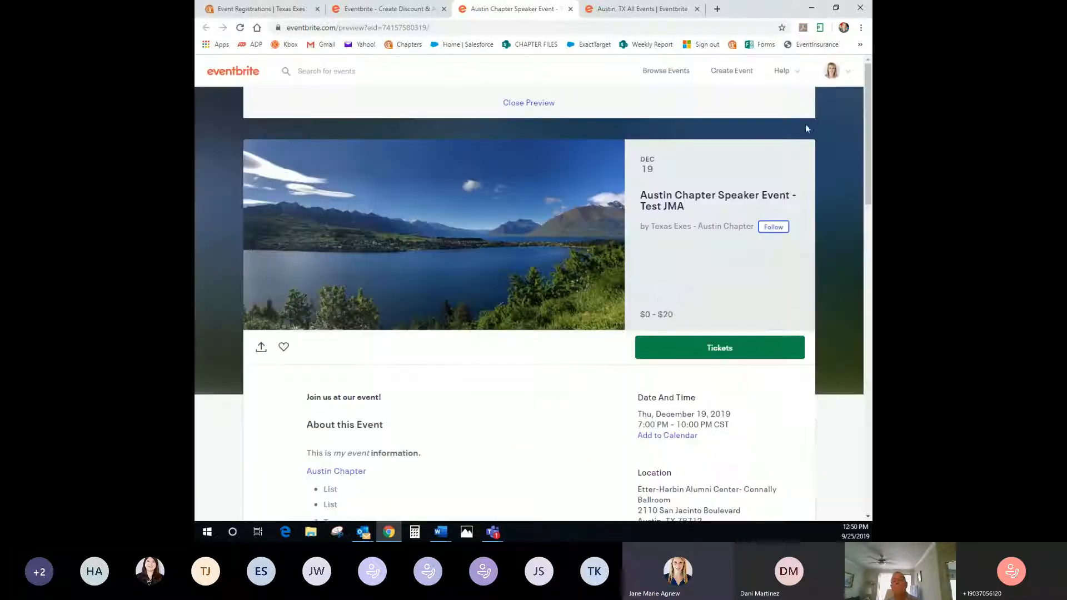
Close the preview and choose Manage Events from the top-right profile menu
click(542, 104)
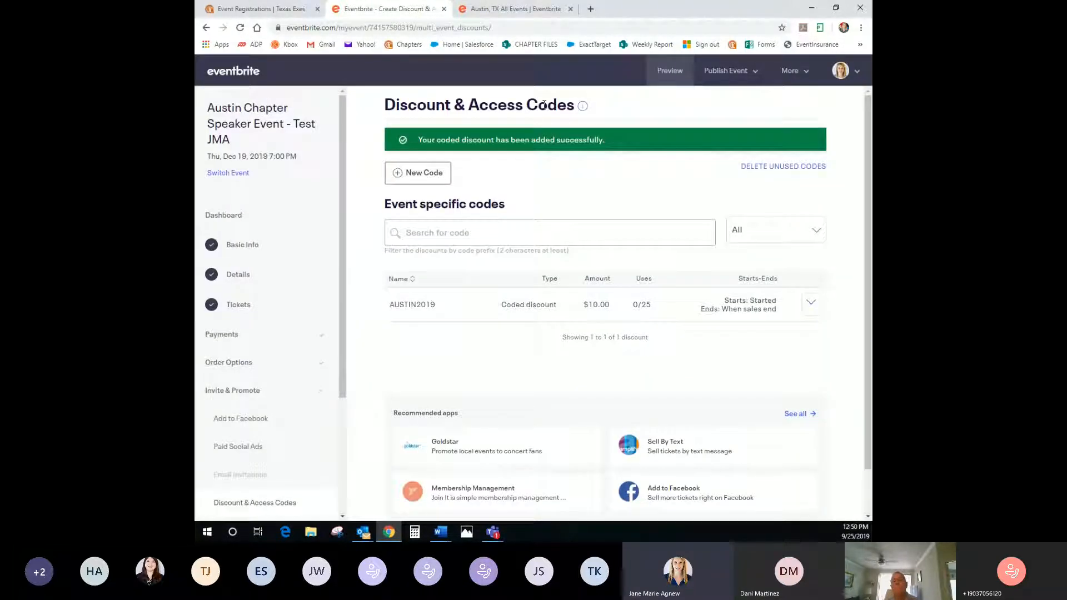
click(729, 77)
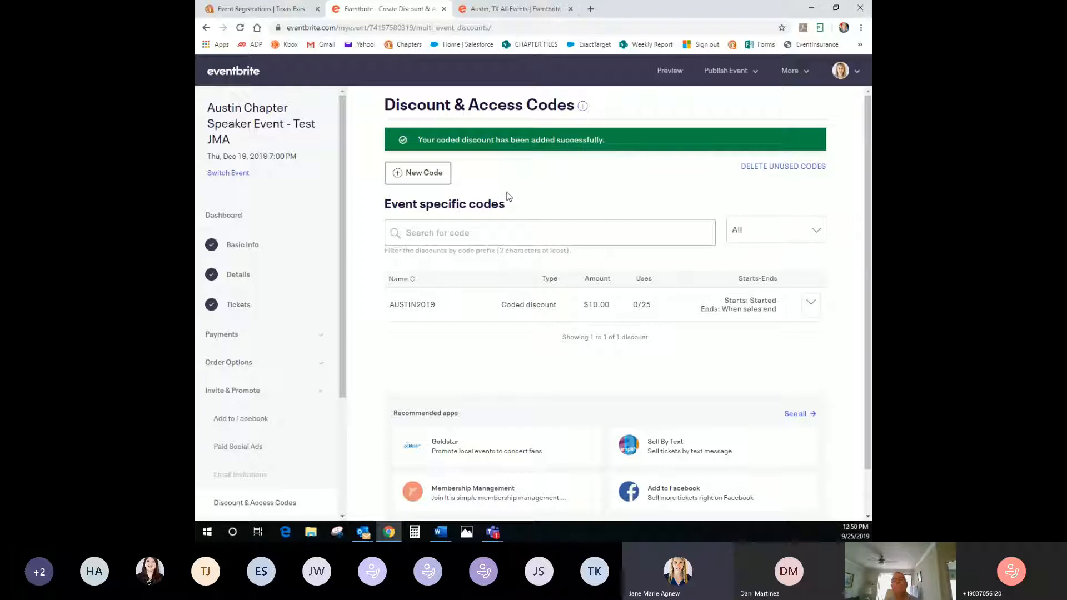
mouse_move(840, 71)
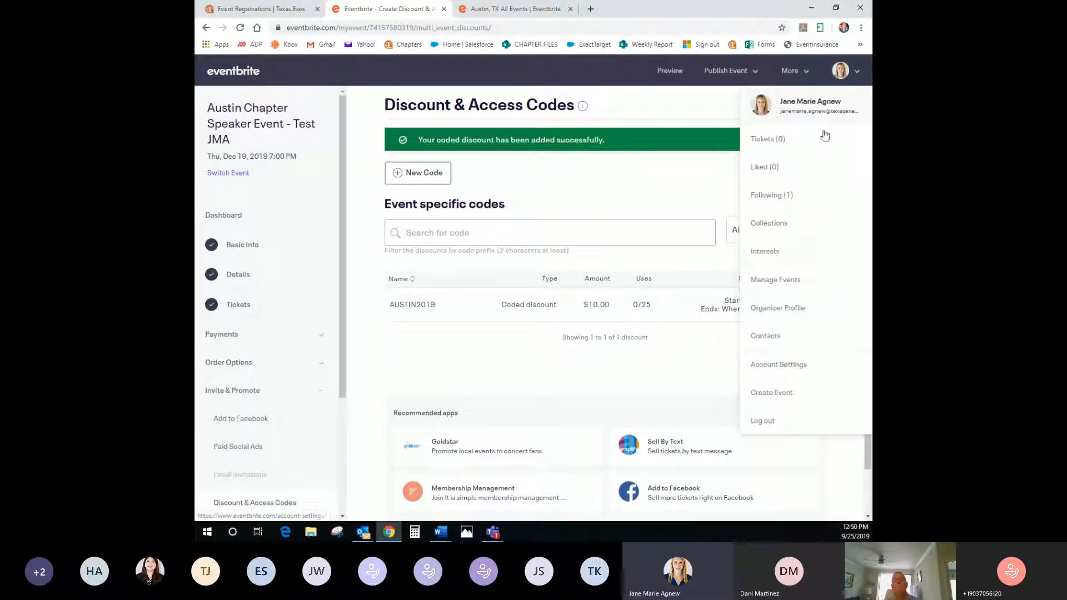
click(772, 285)
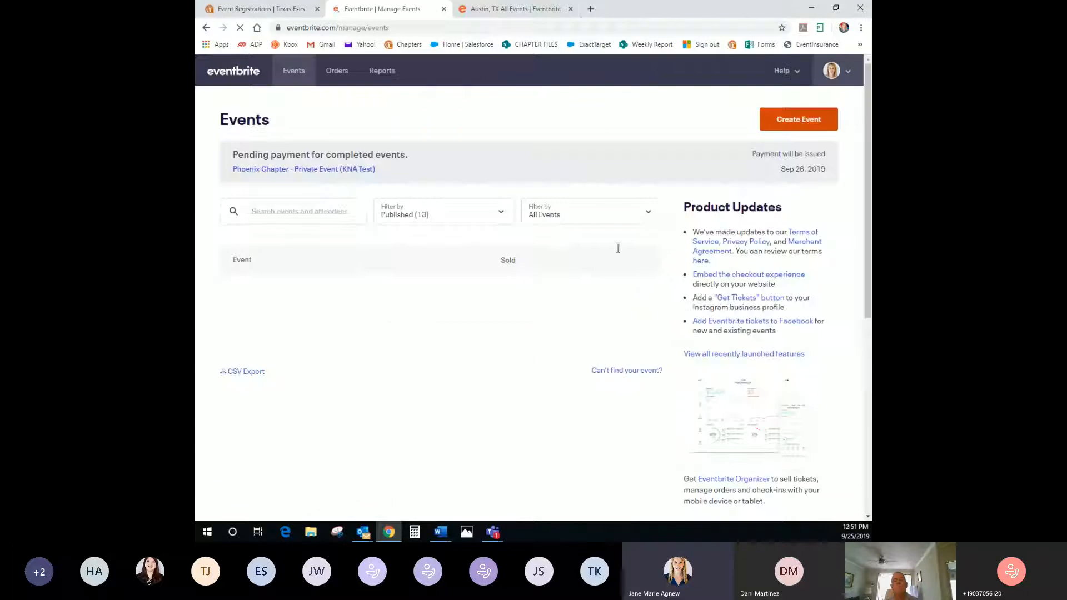
Set the chapter filter on the events list to All Events
click(563, 221)
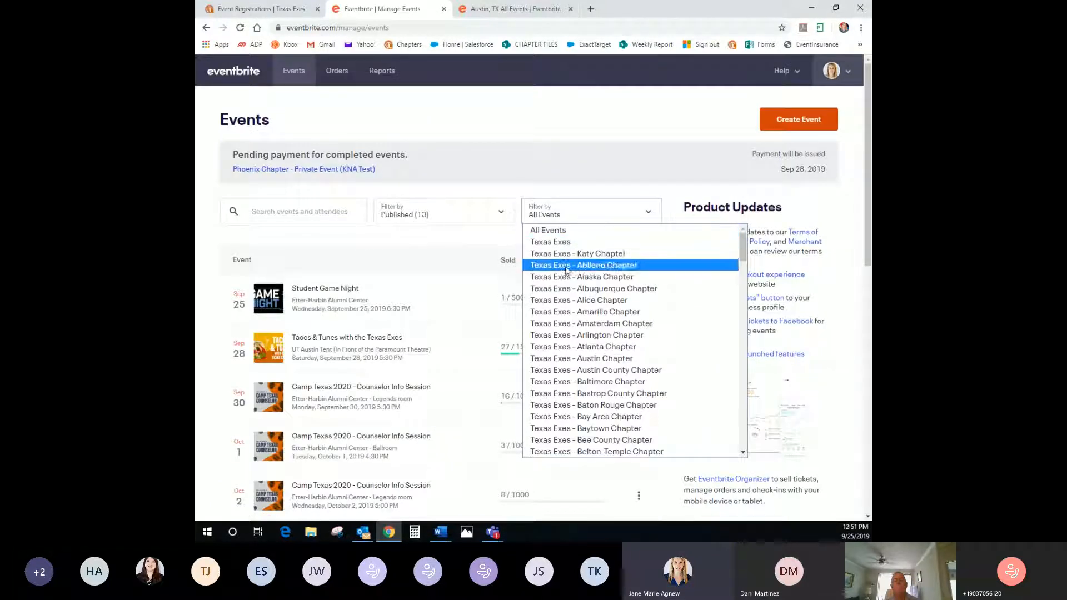
click(591, 359)
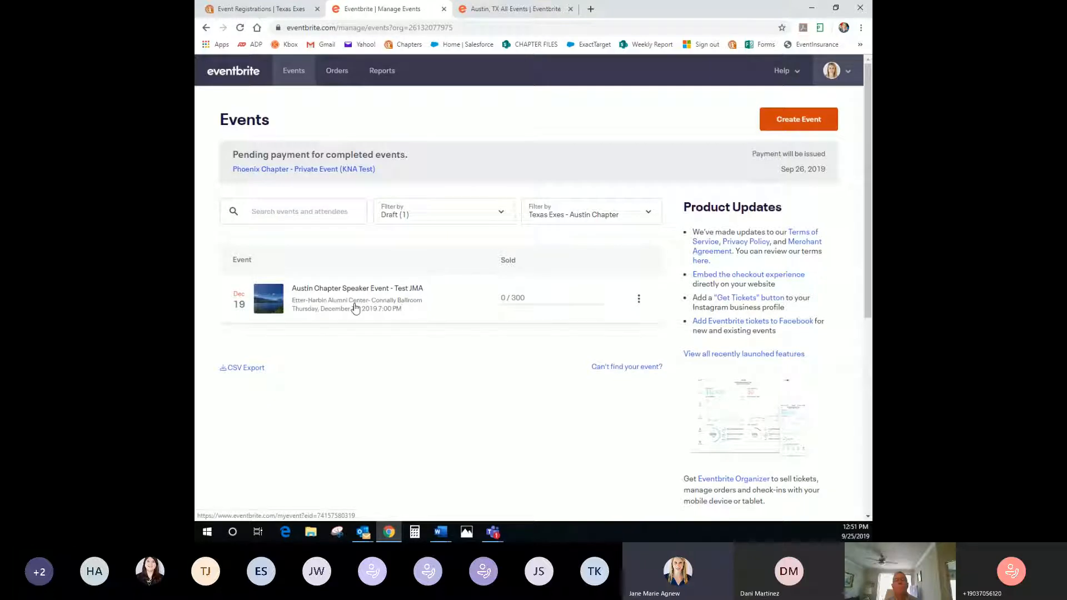
click(400, 218)
click(407, 230)
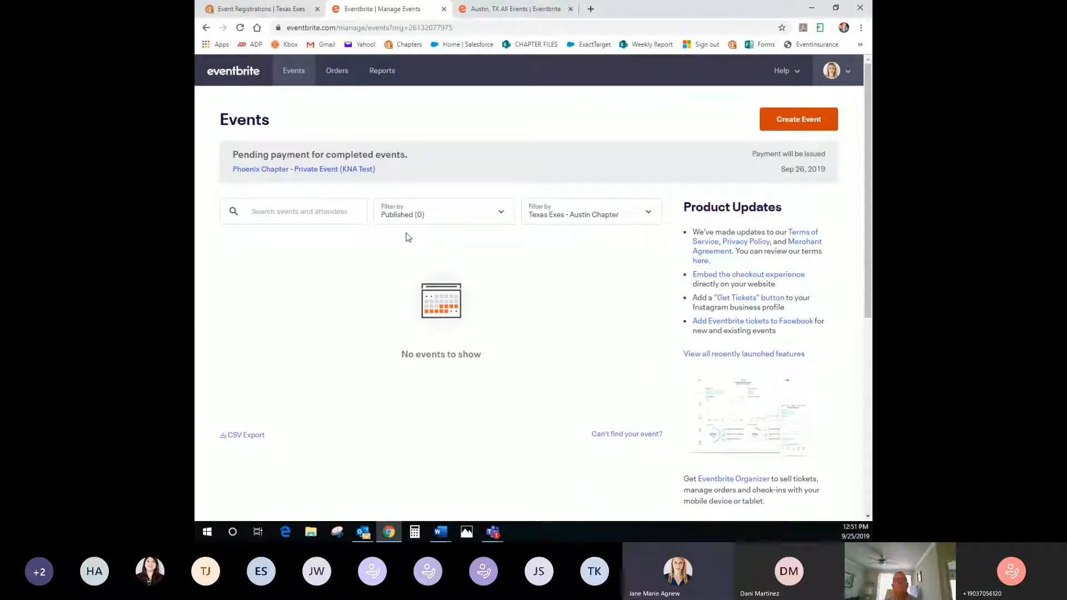
key(Down)
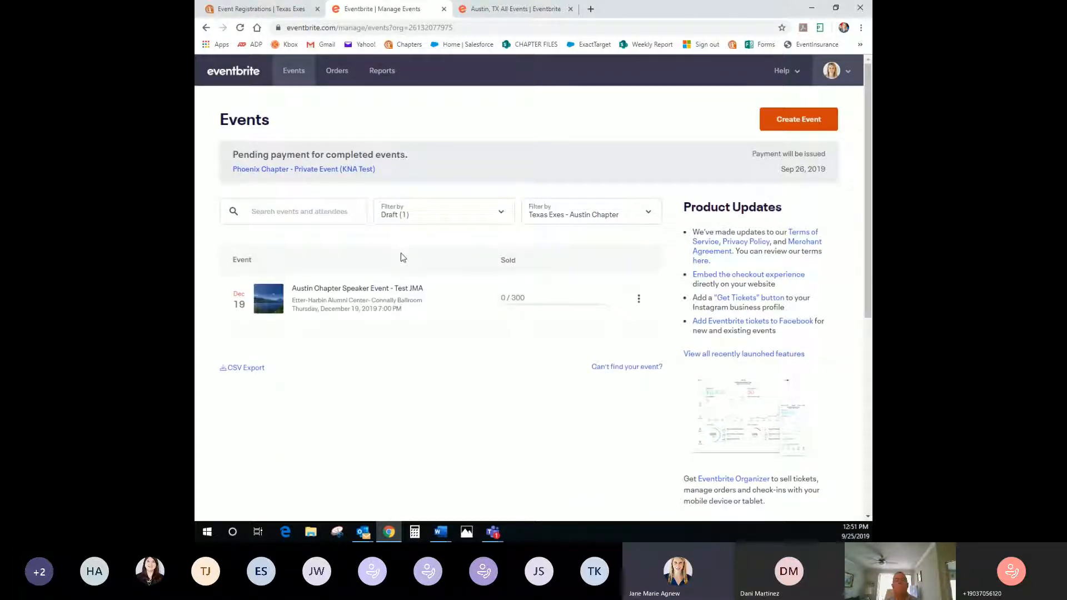
click(639, 301)
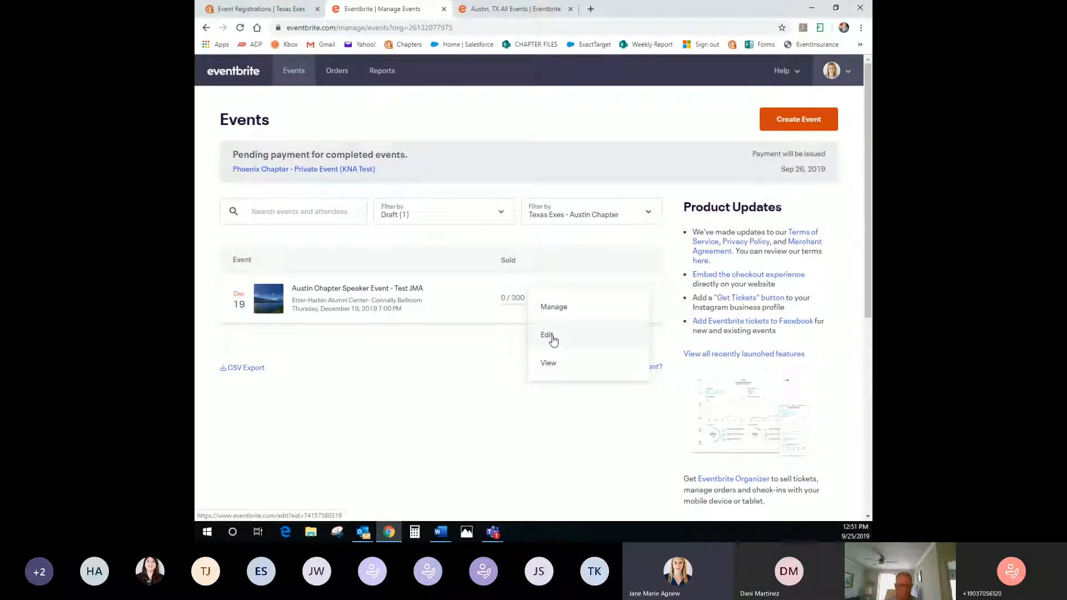
click(475, 340)
click(588, 213)
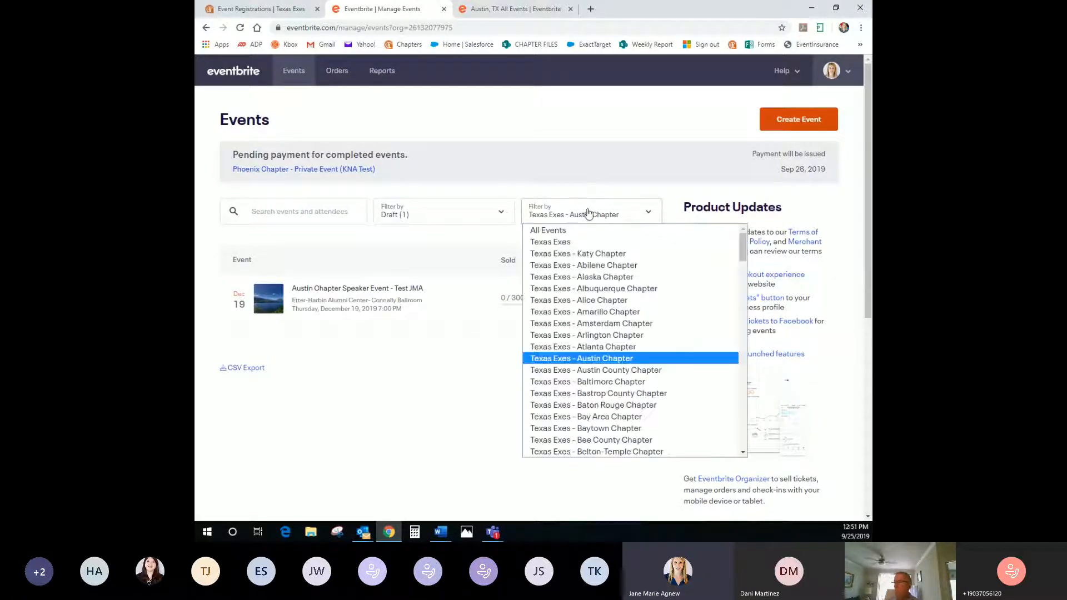
scroll(610, 333, down, 5)
scroll(610, 334, down, 6)
click(502, 411)
click(562, 211)
click(570, 232)
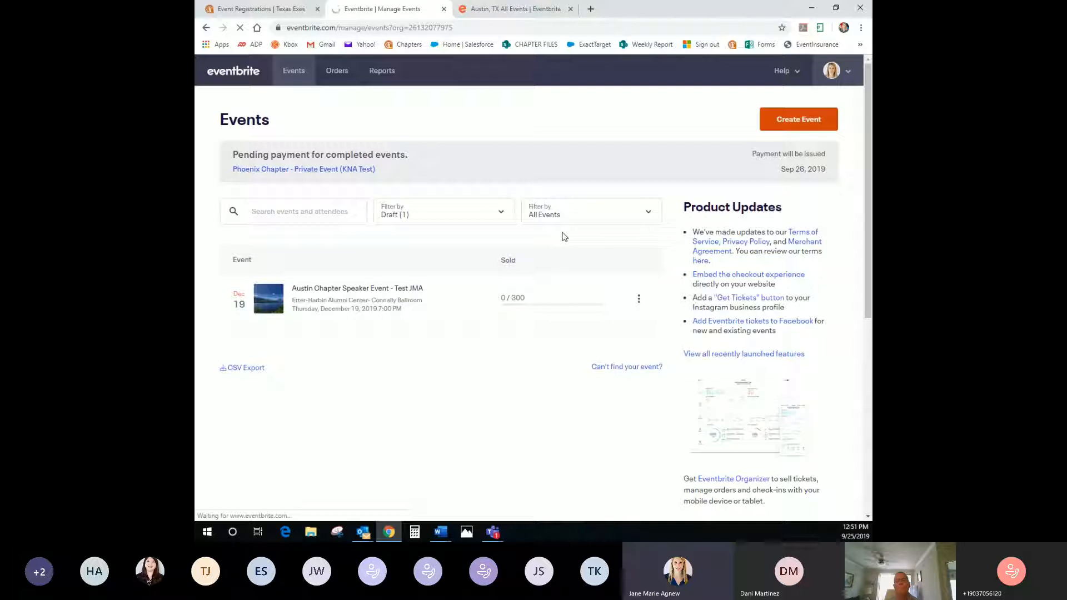
Filter the list to Past events and open the 2019 Chapter and Network Leadership Conference
click(441, 217)
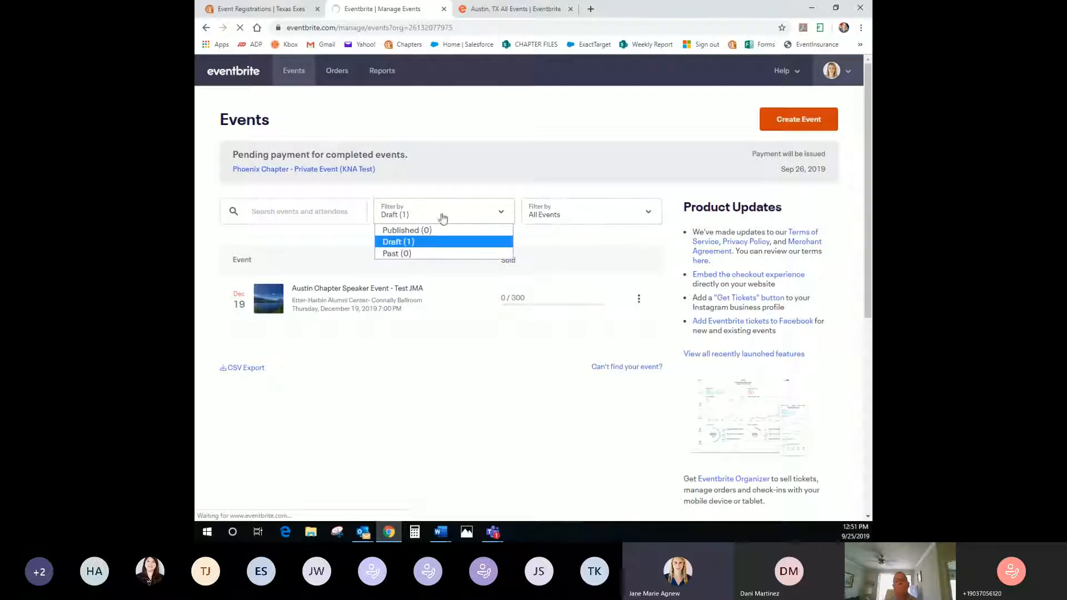
click(434, 215)
click(448, 230)
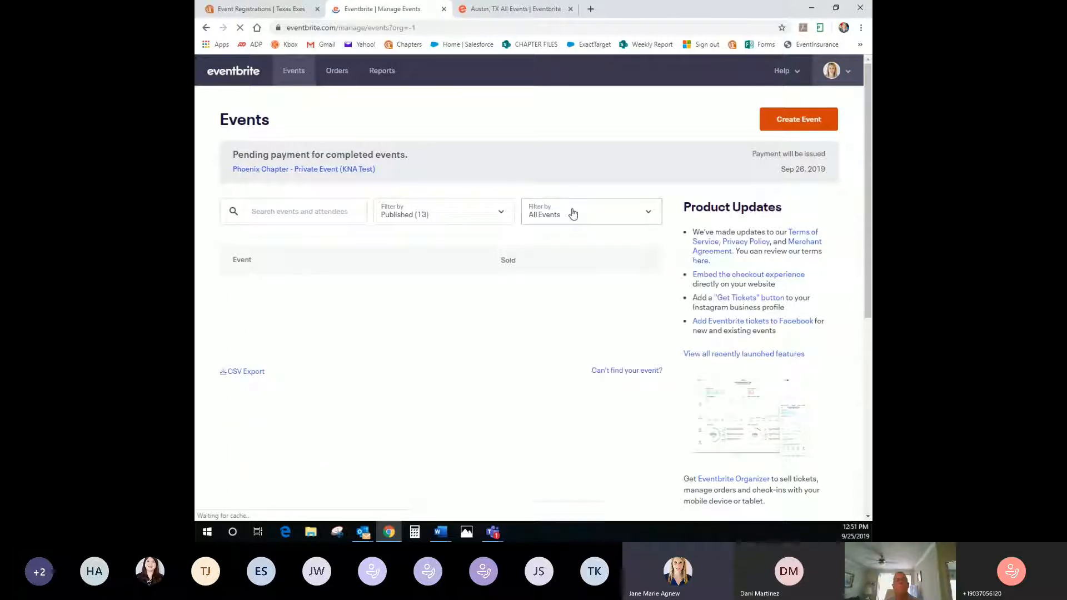
scroll(406, 352, down, 4)
scroll(374, 352, up, 4)
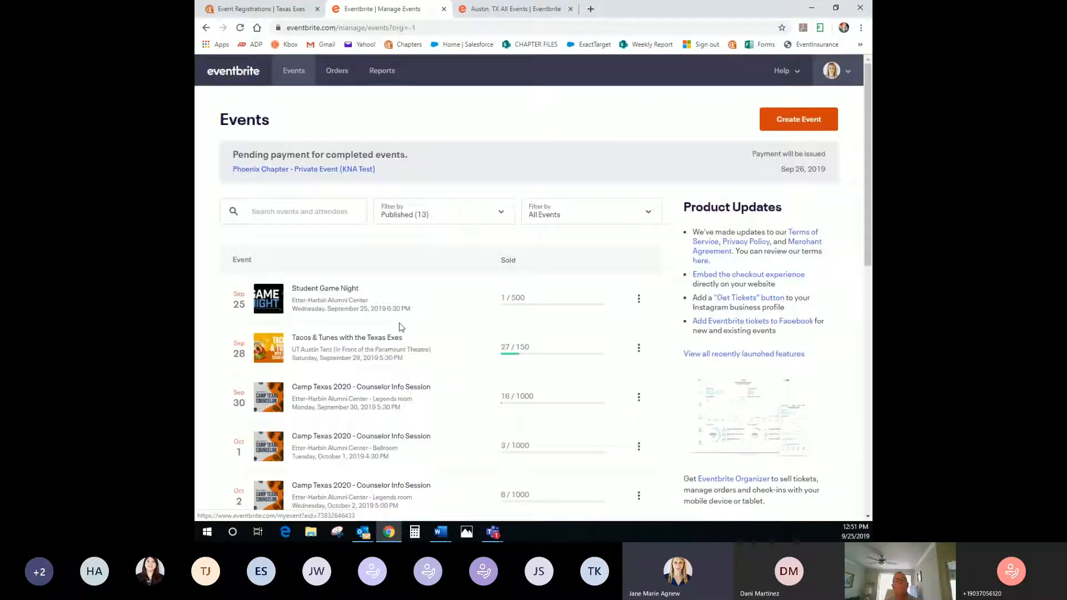
click(405, 217)
click(409, 256)
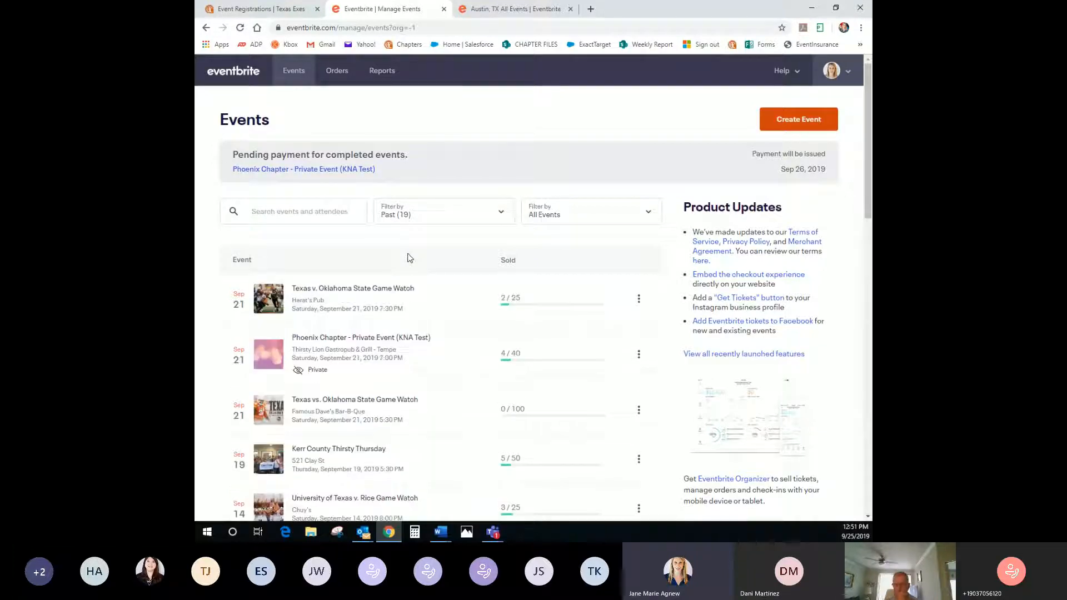
scroll(410, 258, down, 6)
scroll(421, 360, down, 4)
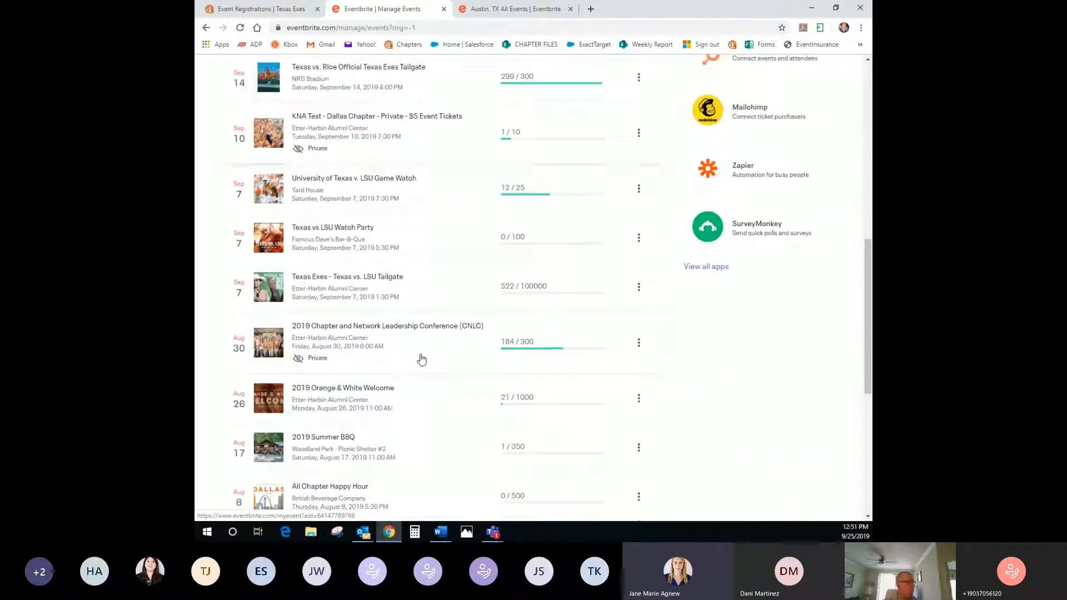
click(427, 329)
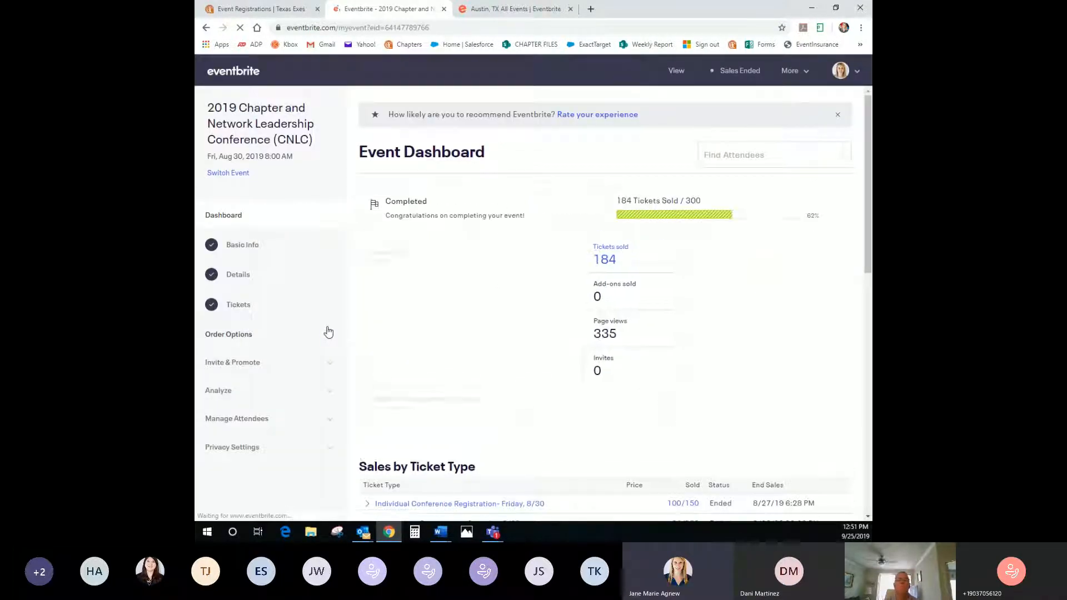
Scroll the CNLC dashboard down to Your Links and edit Your Event URL
scroll(787, 334, down, 2)
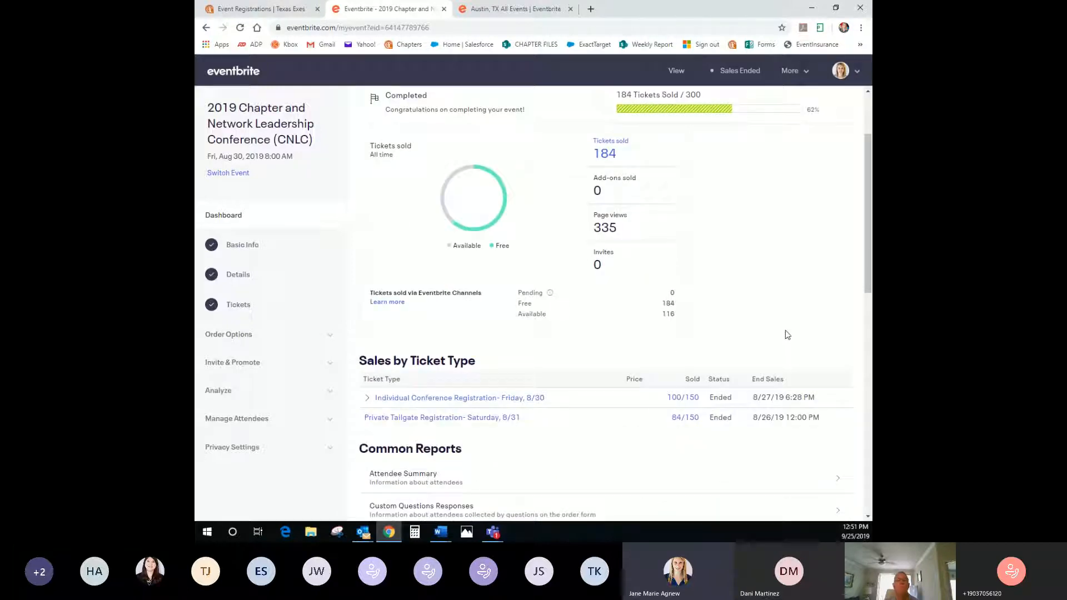
scroll(787, 334, up, 1)
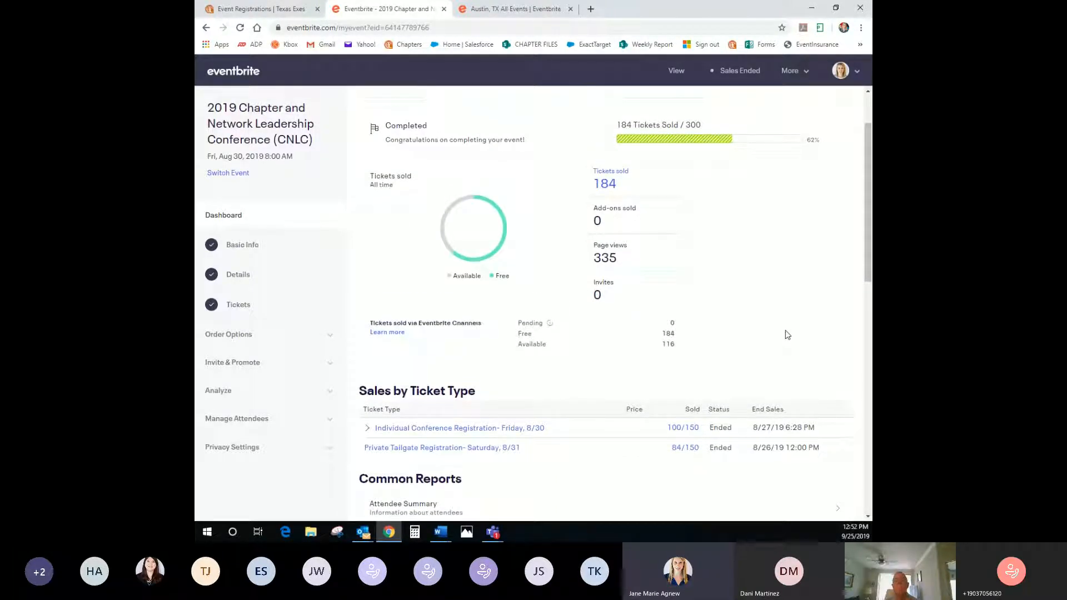
scroll(785, 332, up, 2)
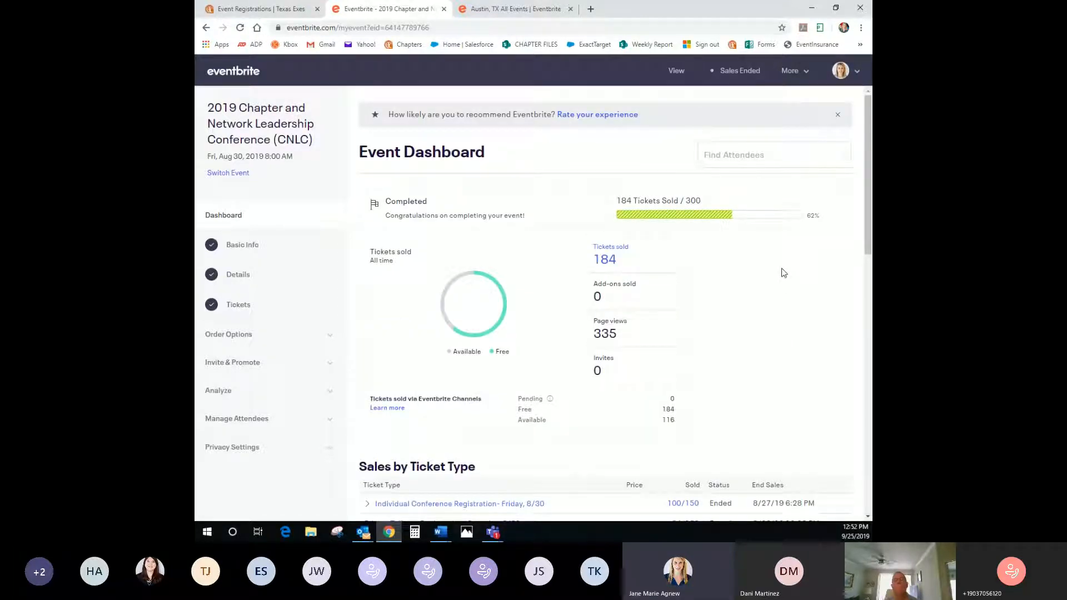
scroll(783, 273, down, 1)
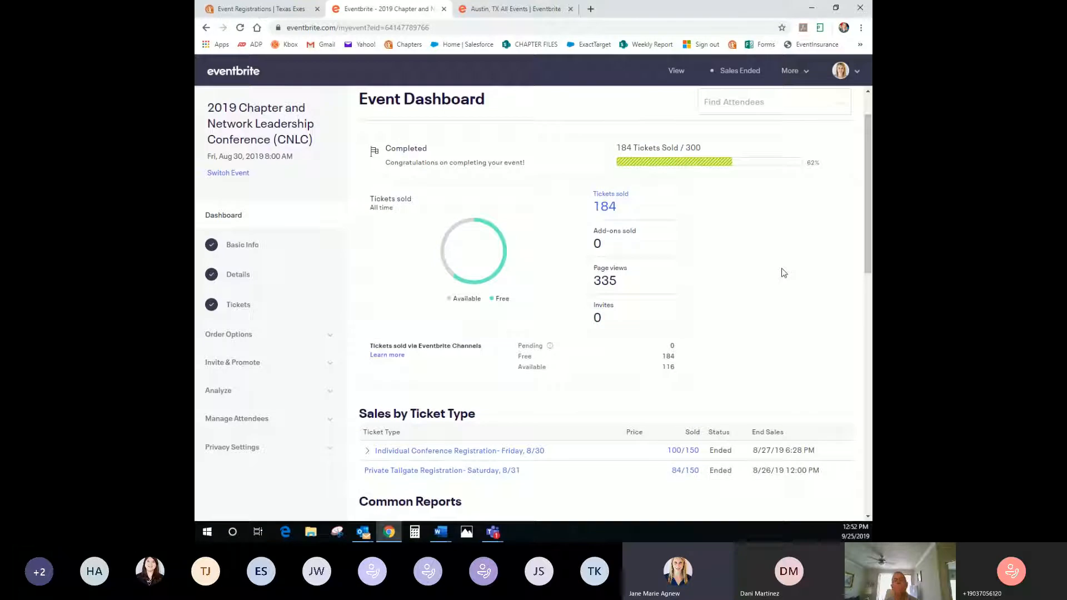
scroll(783, 273, down, 1)
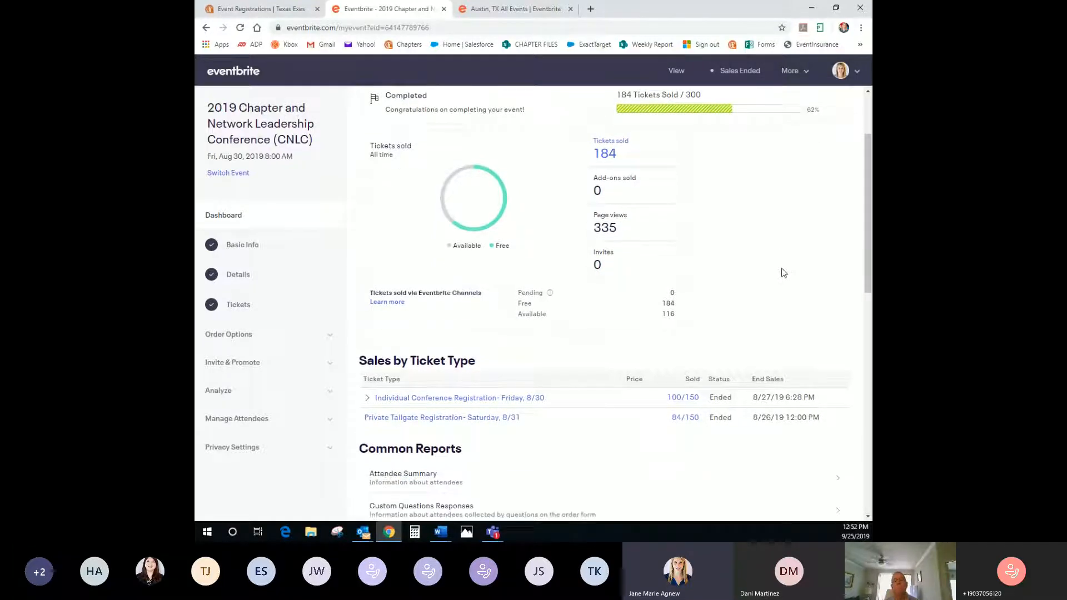
scroll(781, 269, up, 2)
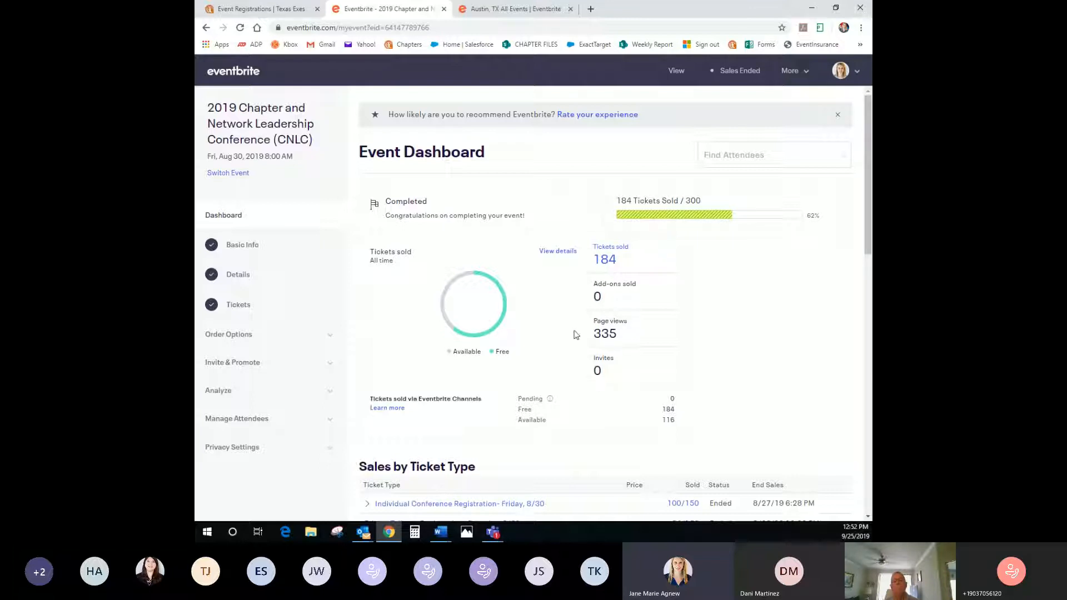
scroll(708, 358, down, 5)
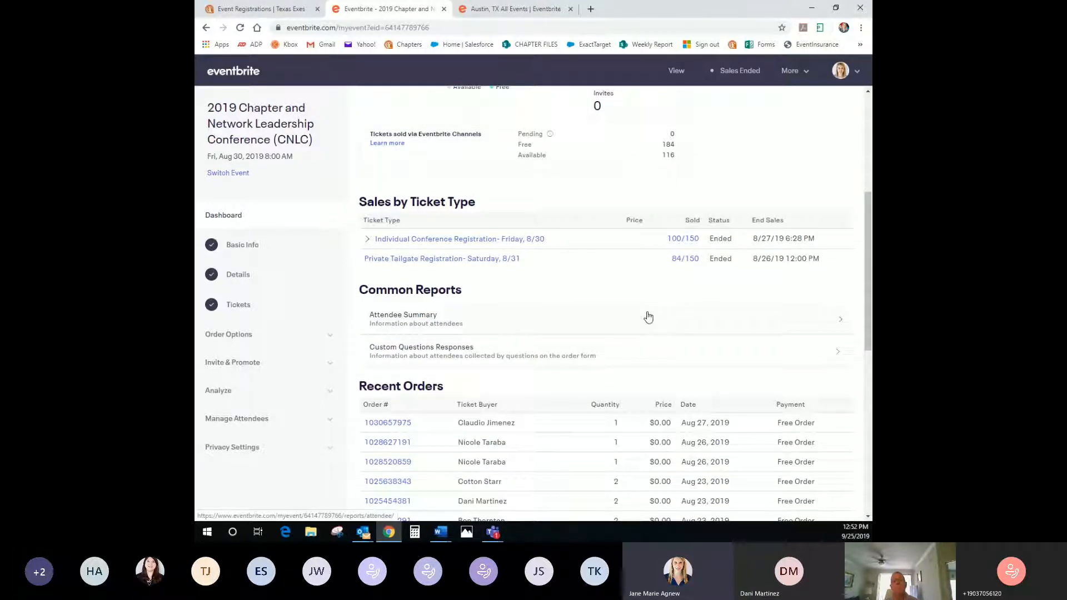
scroll(648, 317, down, 6)
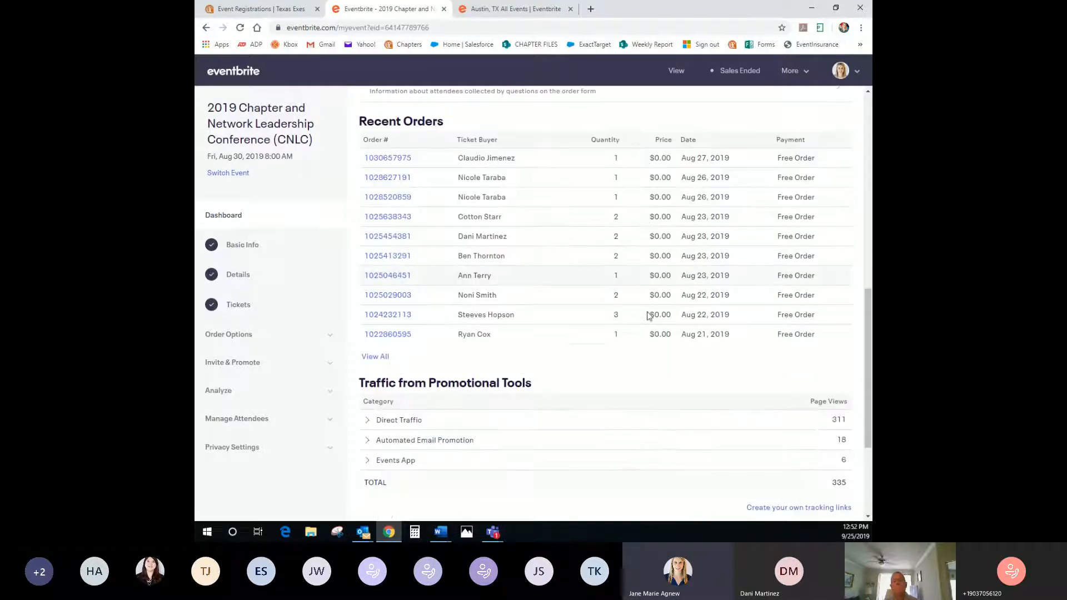
scroll(648, 316, down, 2)
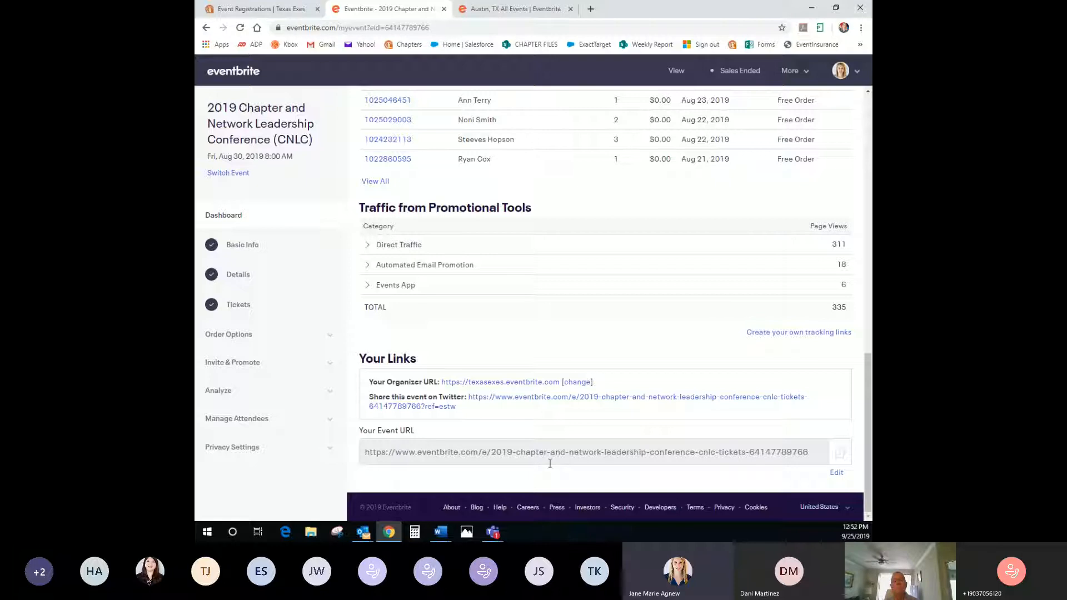
click(838, 474)
Enter chapternetworkconference2019 as the event URL and save it
scroll(525, 451, down, 1)
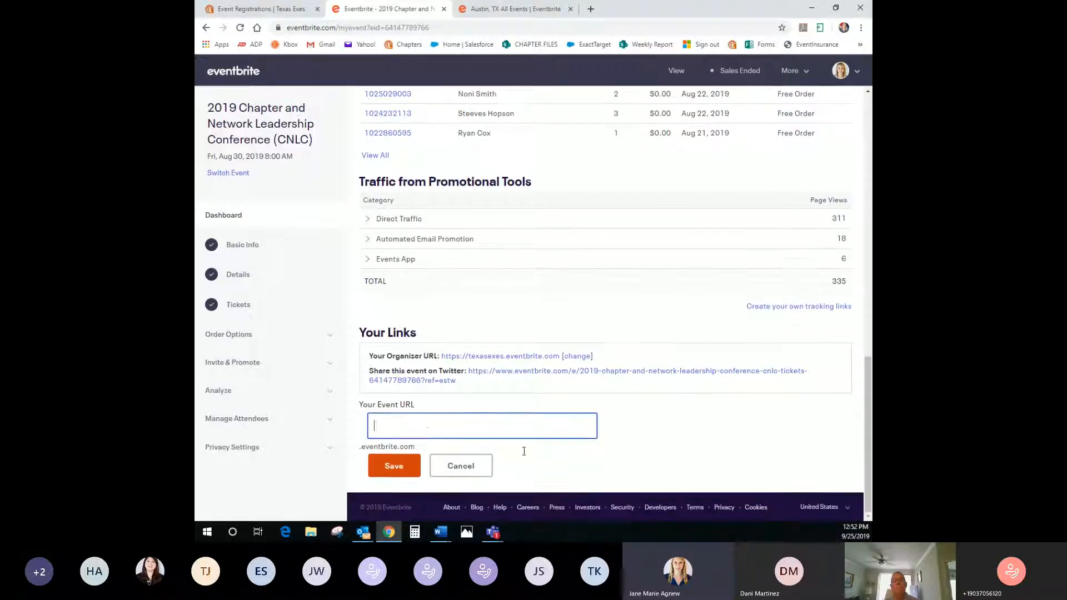
text(chapterco)
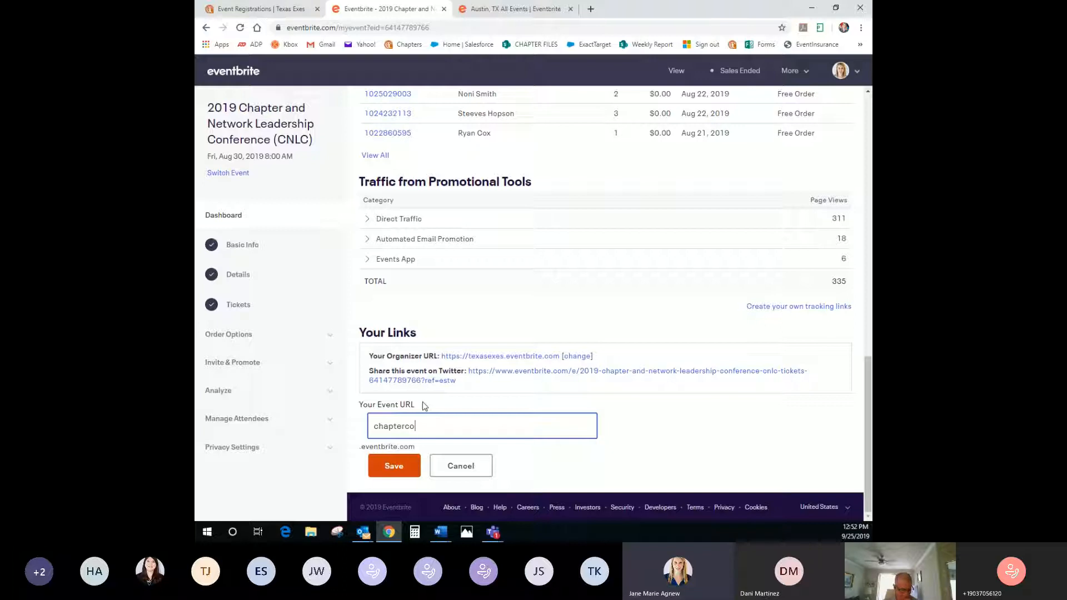
key(BackSpace)
text(networkconference)
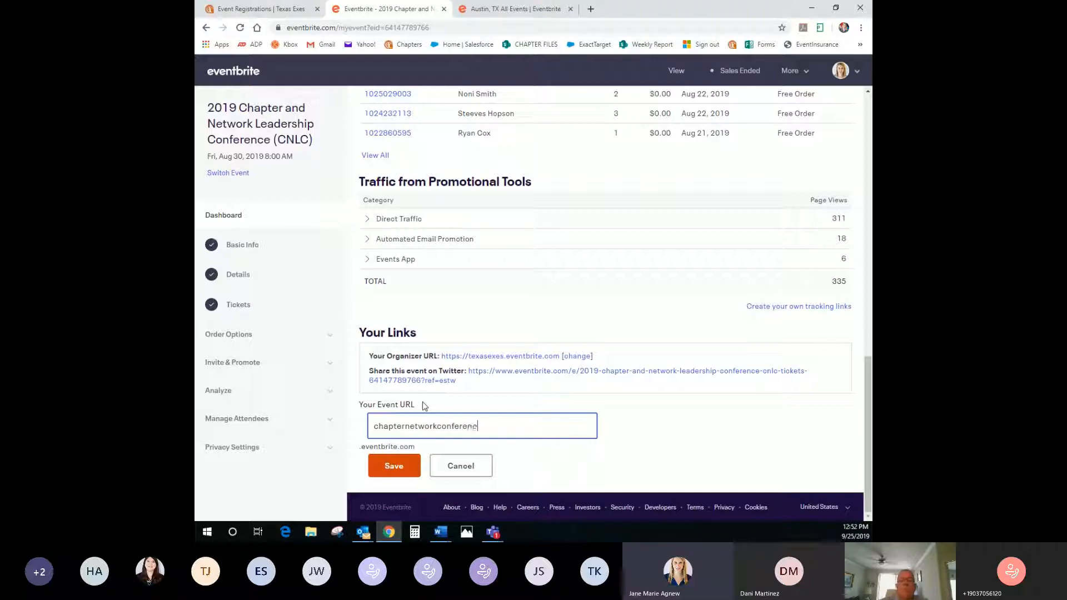
text(2019)
click(394, 467)
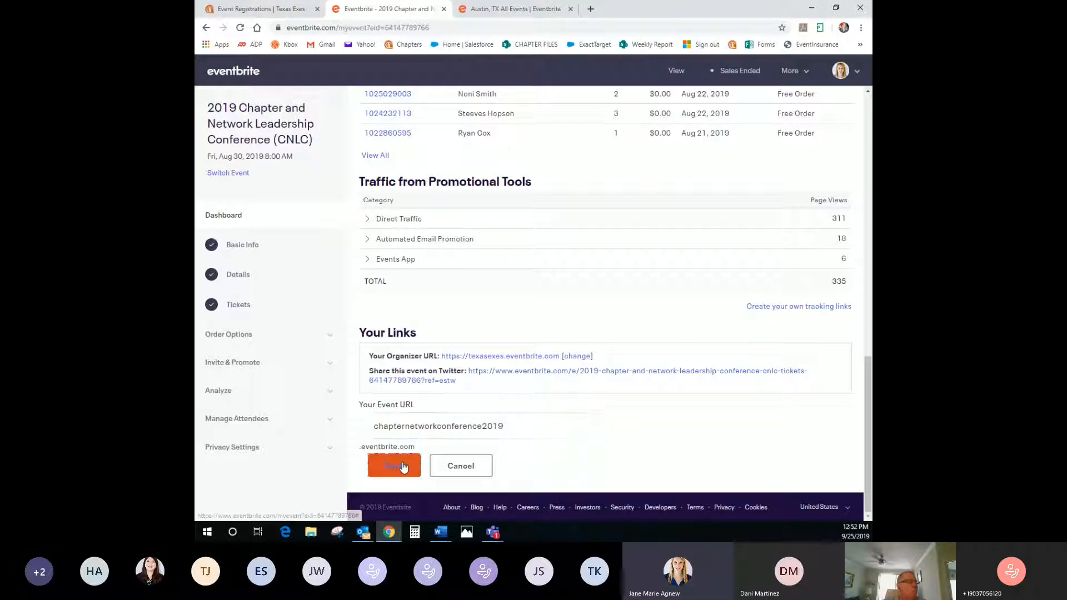
Check the saved URL and Twitter share link, then scroll back to the dashboard top
click(610, 454)
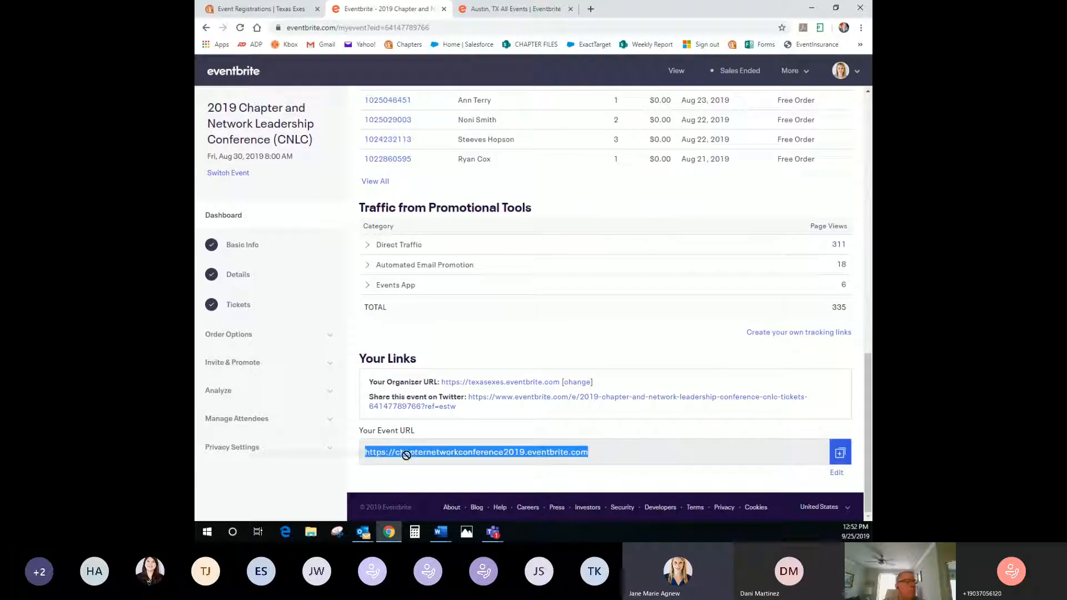
click(608, 451)
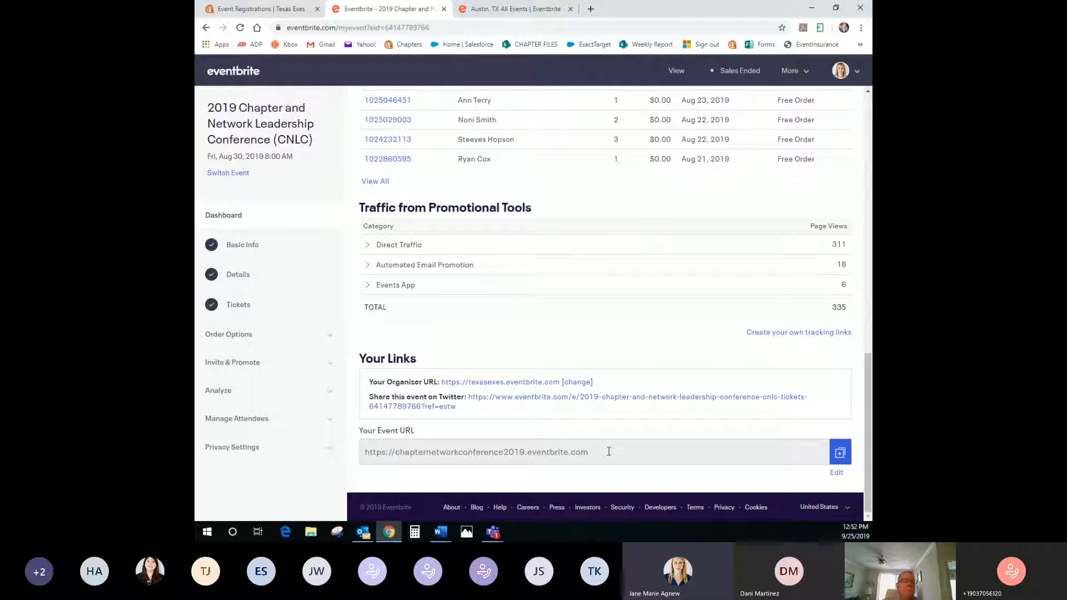
drag(500, 407, 470, 396)
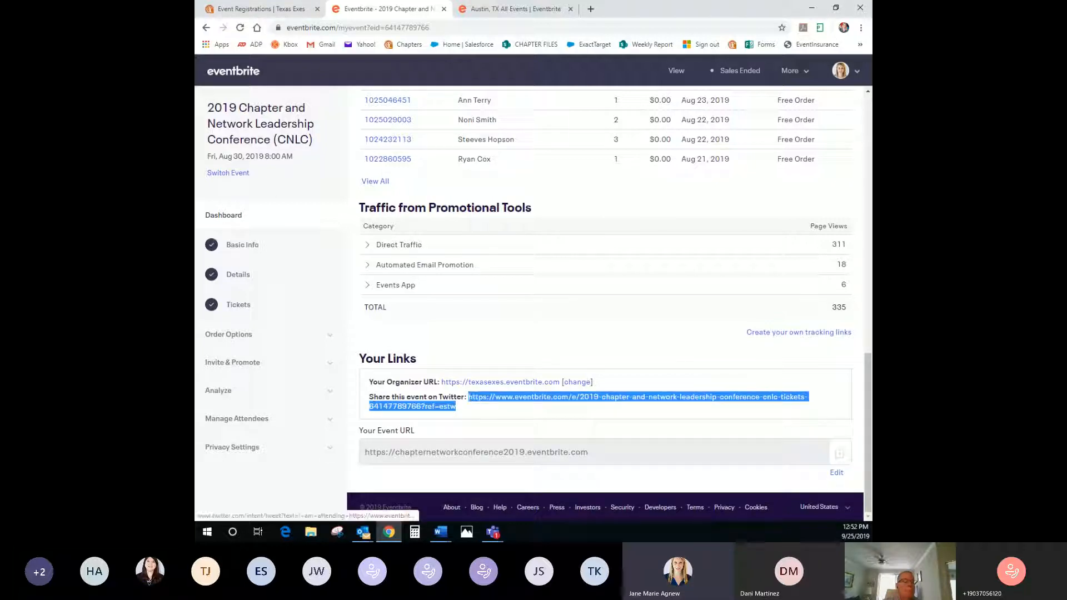
click(497, 414)
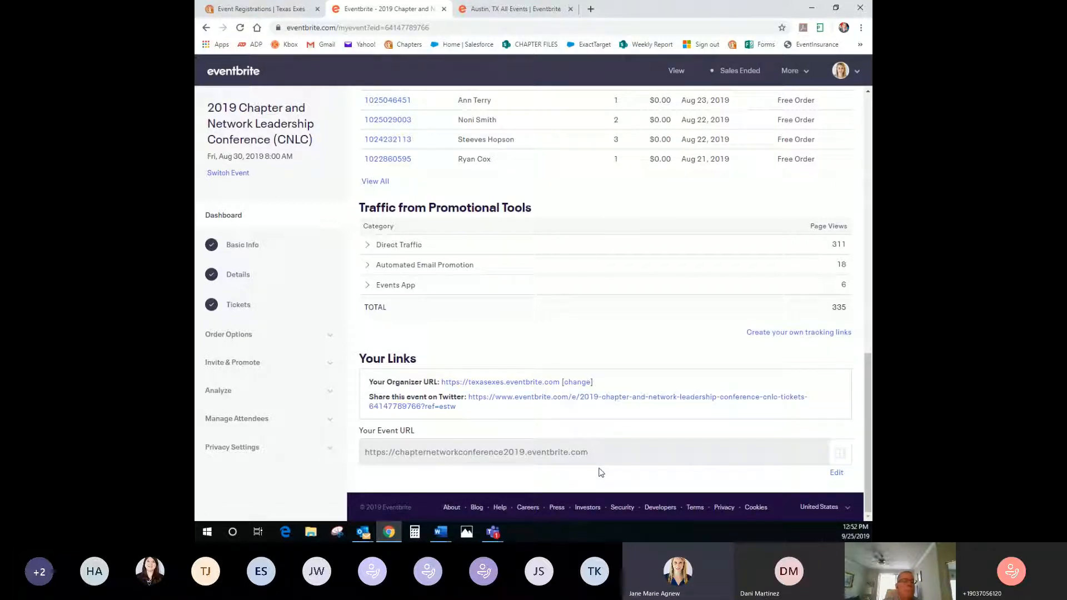
scroll(600, 470, up, 2)
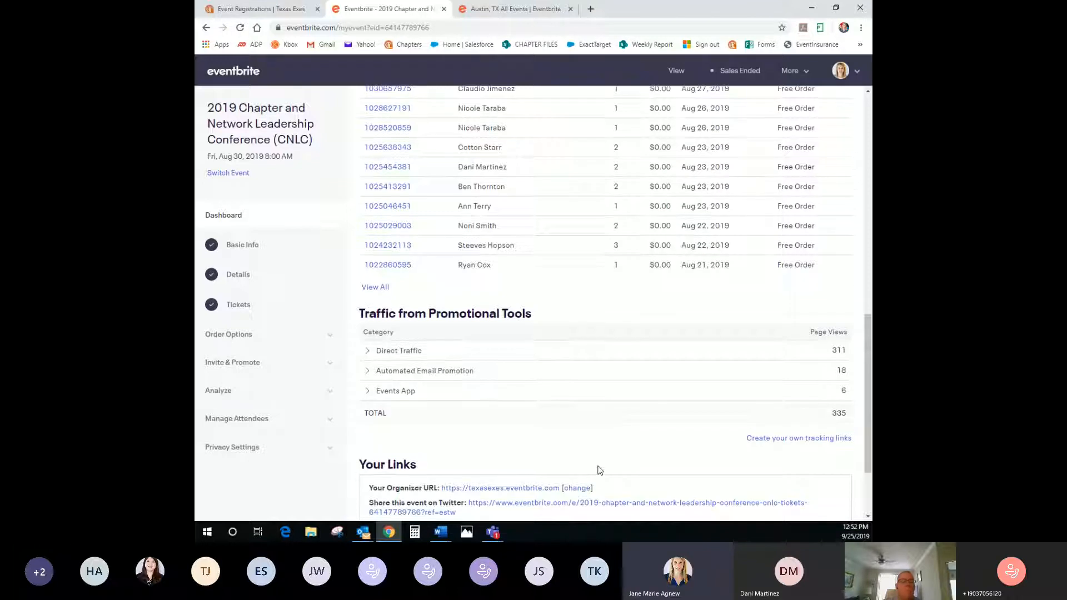
scroll(600, 471, up, 10)
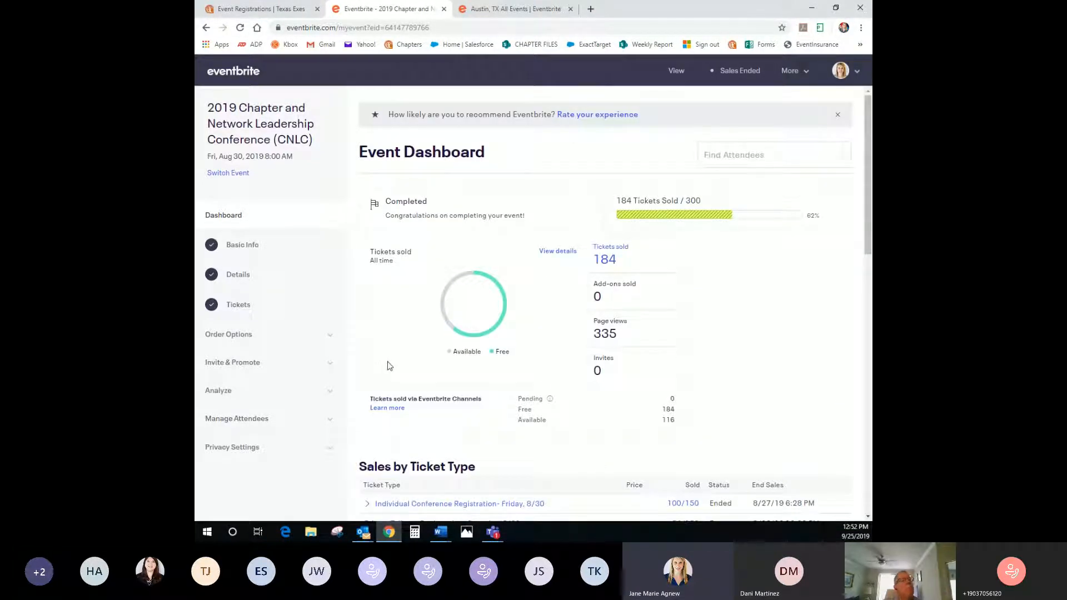
Open the CNLC Attendee List, view the Full Attendee Report as Attendee Summary, then go back
click(255, 421)
scroll(254, 423, down, 3)
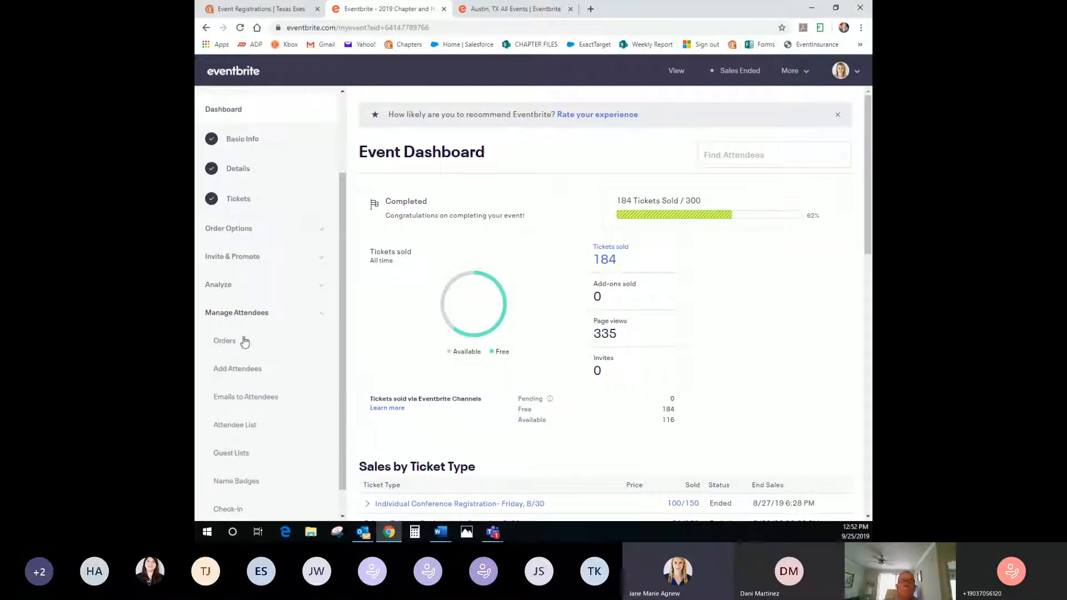
click(221, 401)
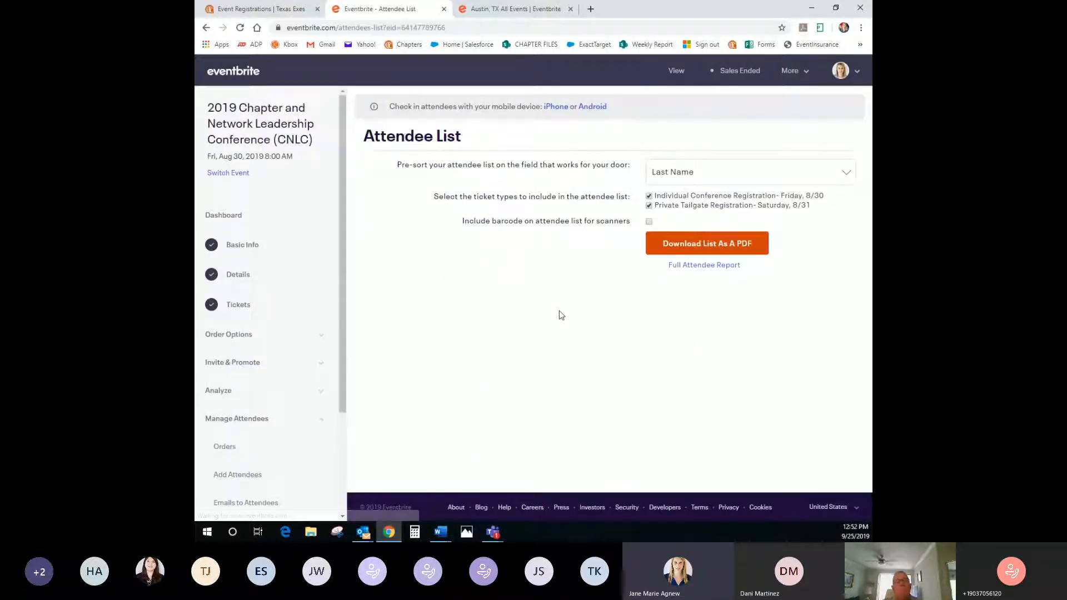
click(689, 269)
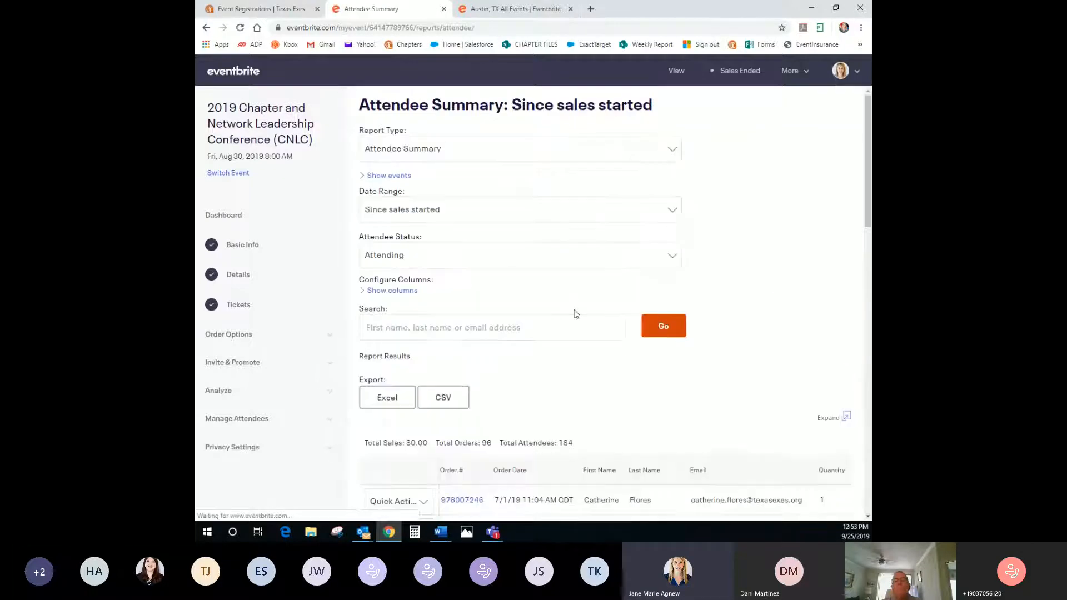
click(402, 147)
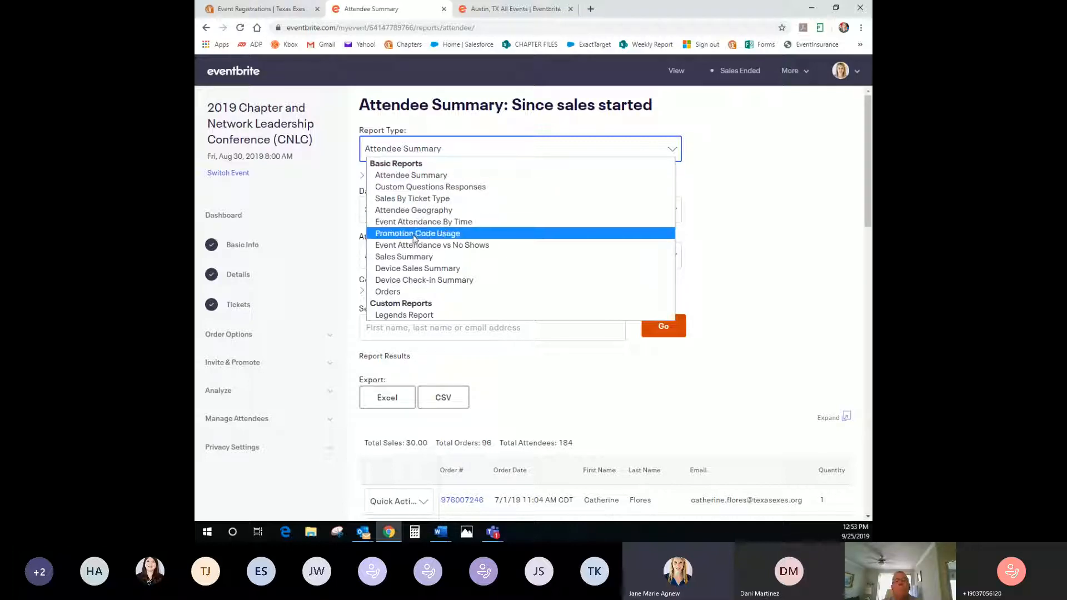
click(460, 133)
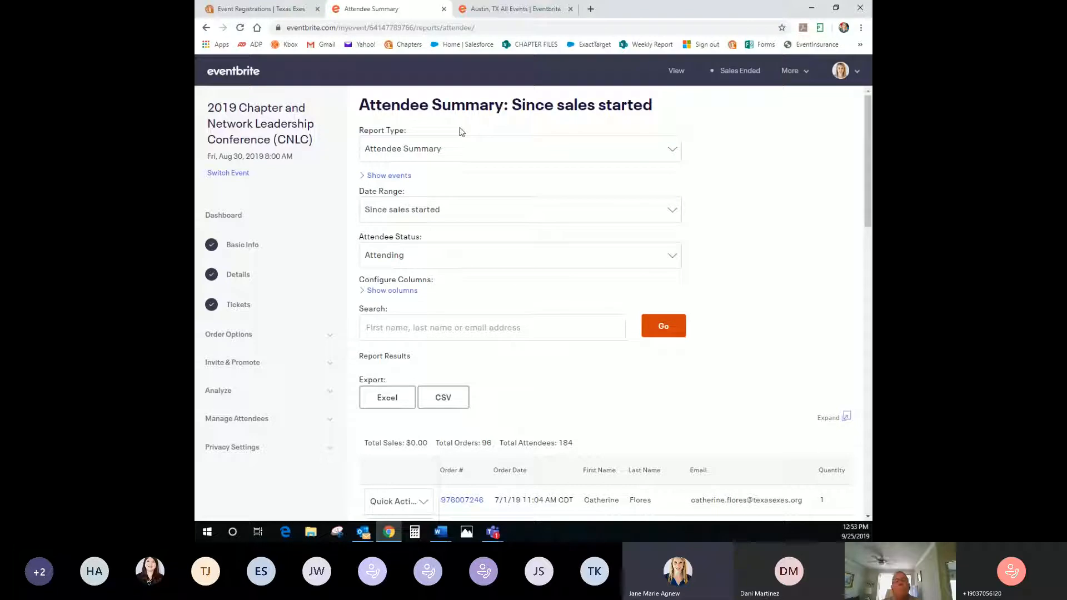
click(418, 328)
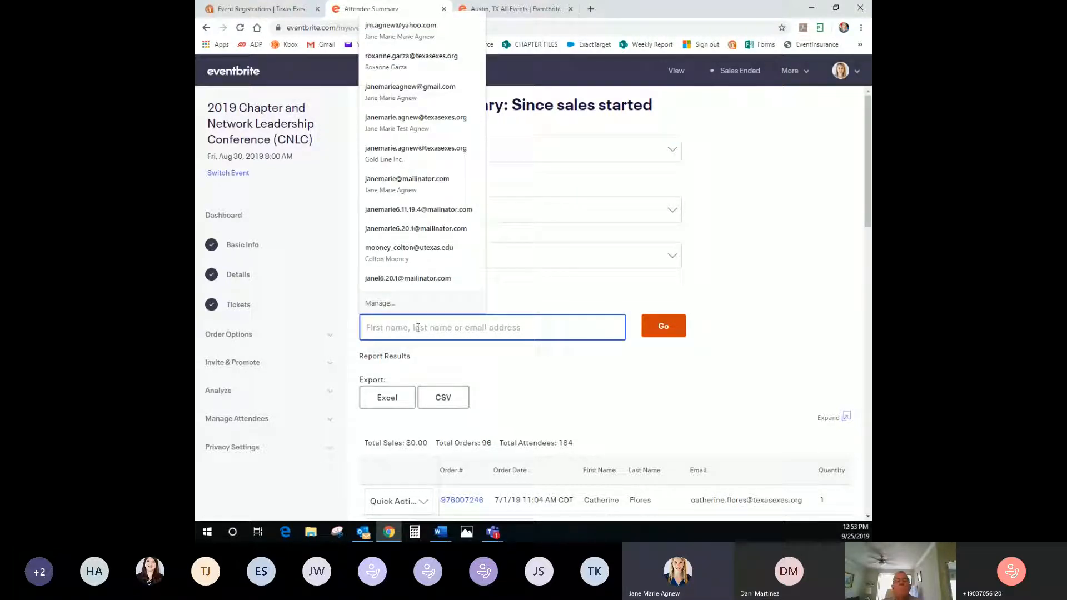
click(550, 283)
click(207, 29)
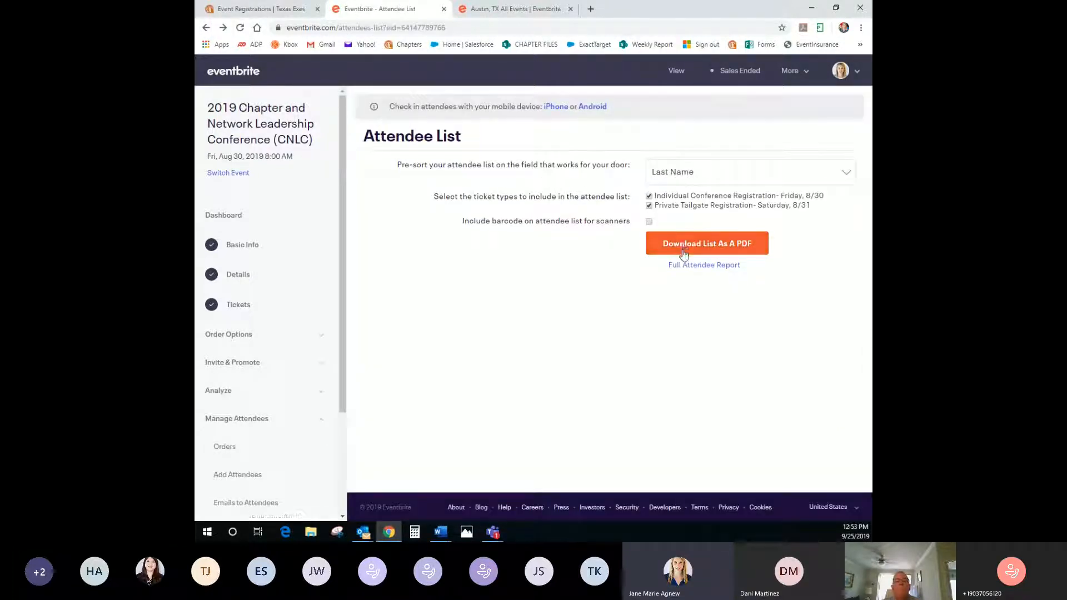
click(682, 248)
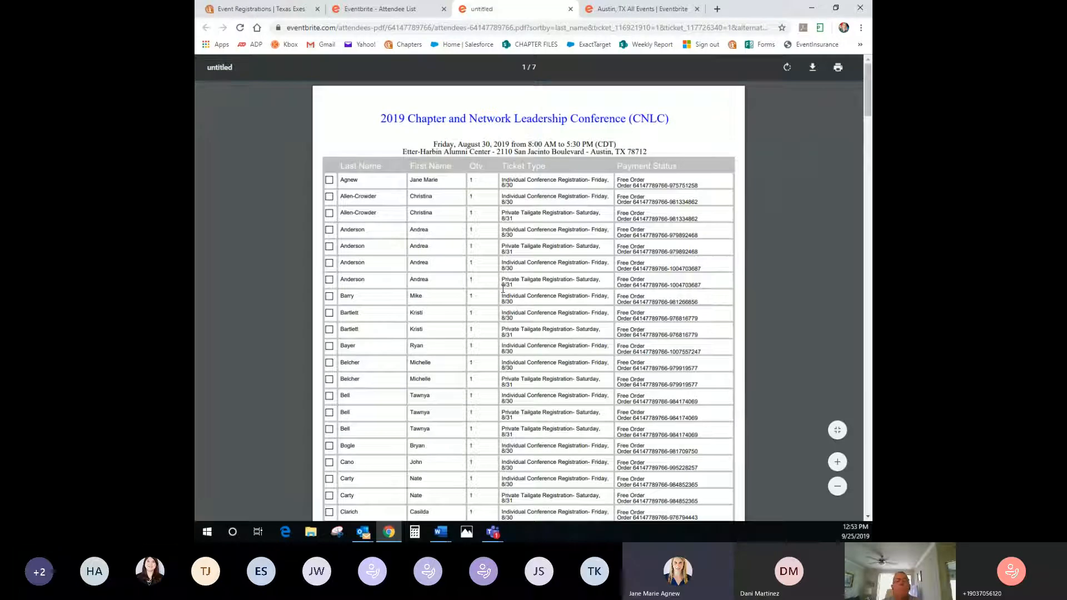
scroll(502, 289, down, 8)
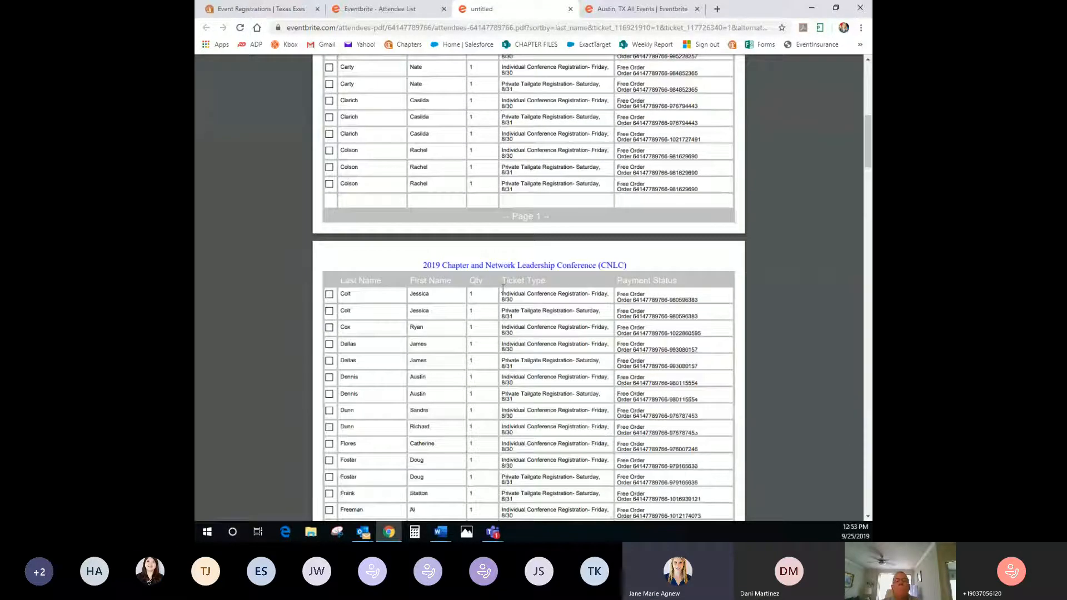
scroll(503, 289, up, 8)
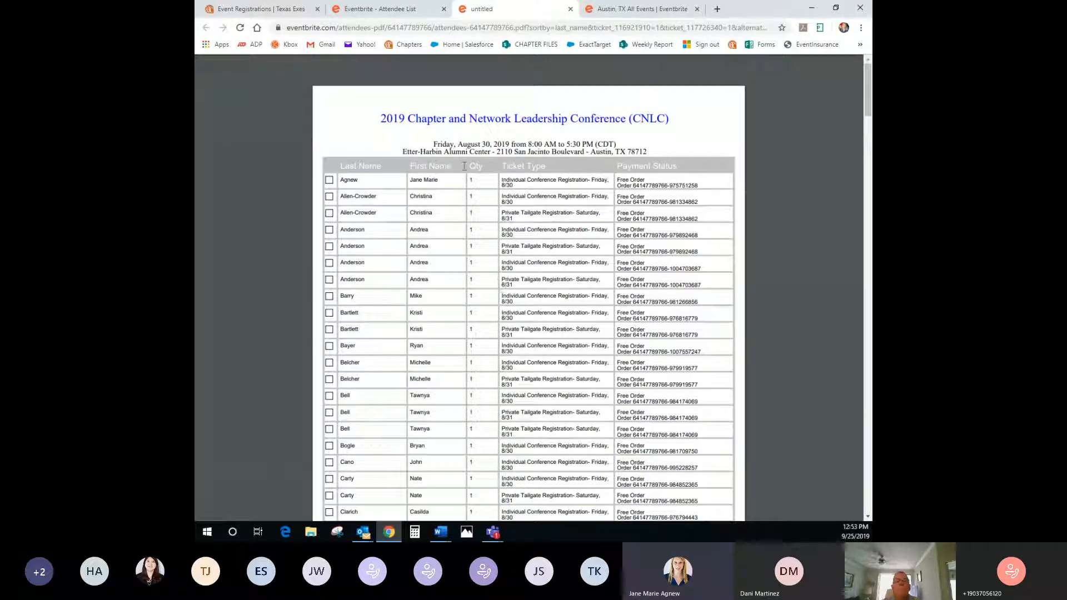
click(570, 9)
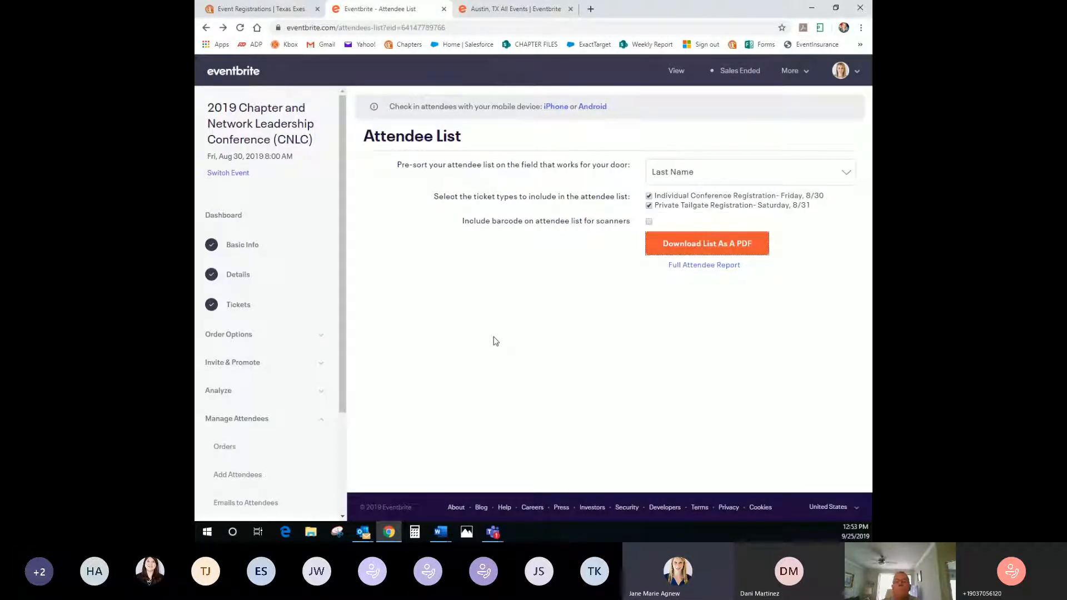
scroll(267, 400, down, 3)
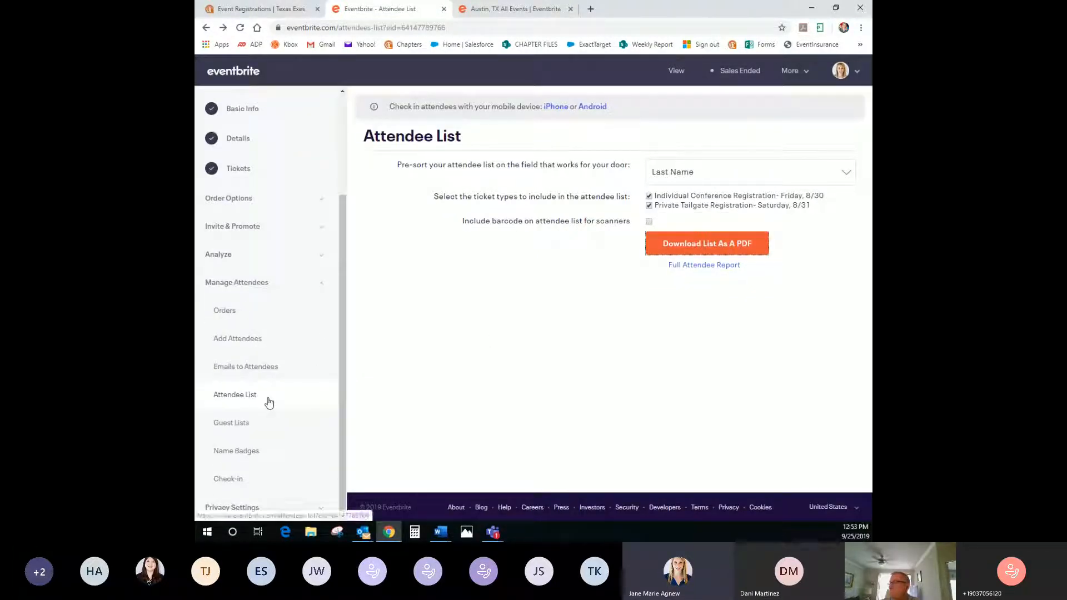
scroll(263, 402, up, 3)
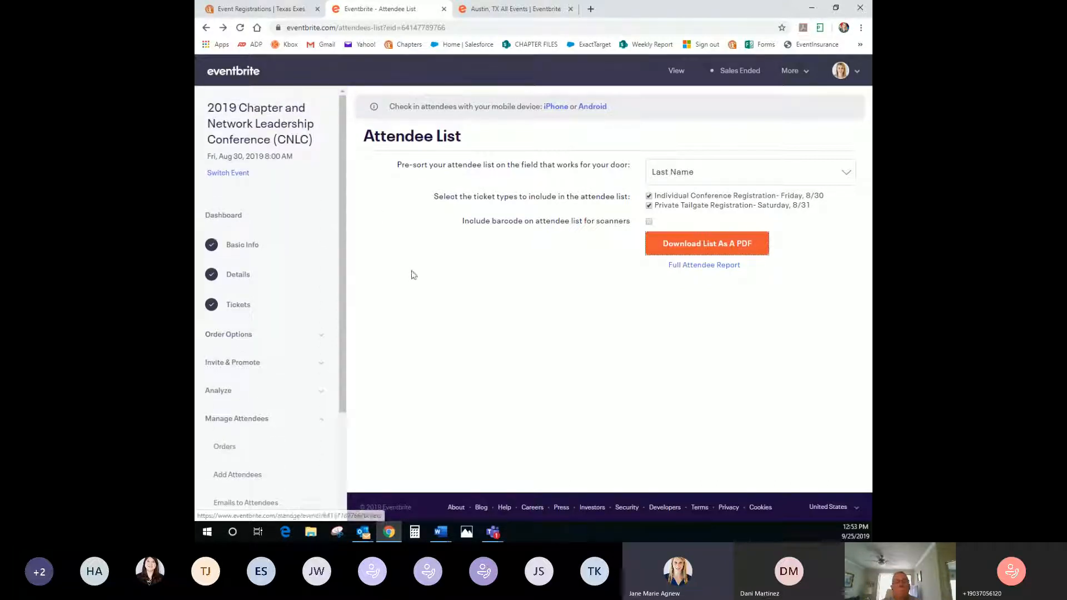
click(491, 13)
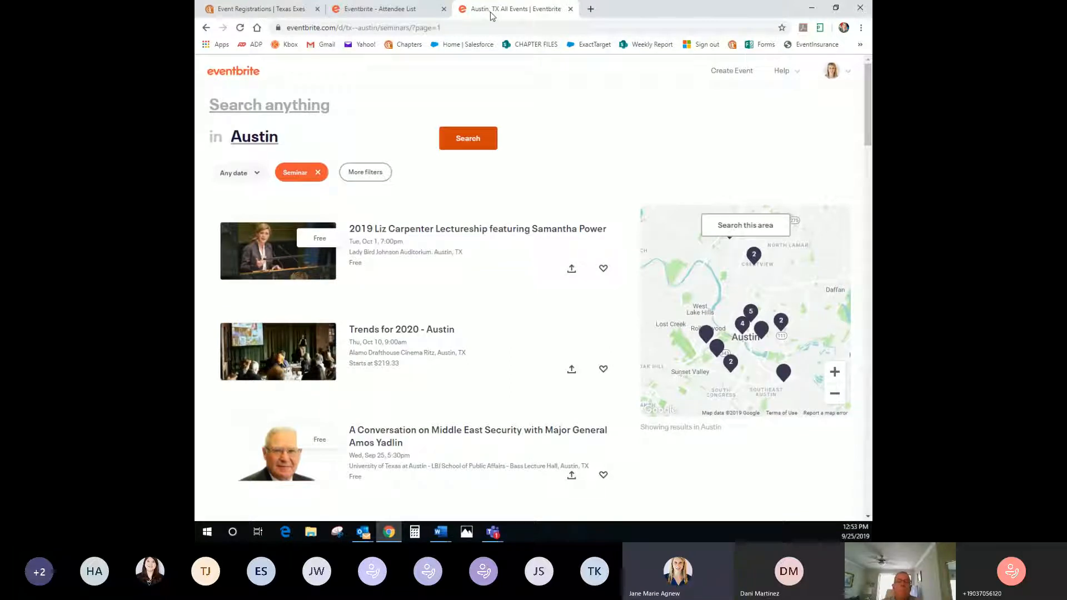
click(377, 9)
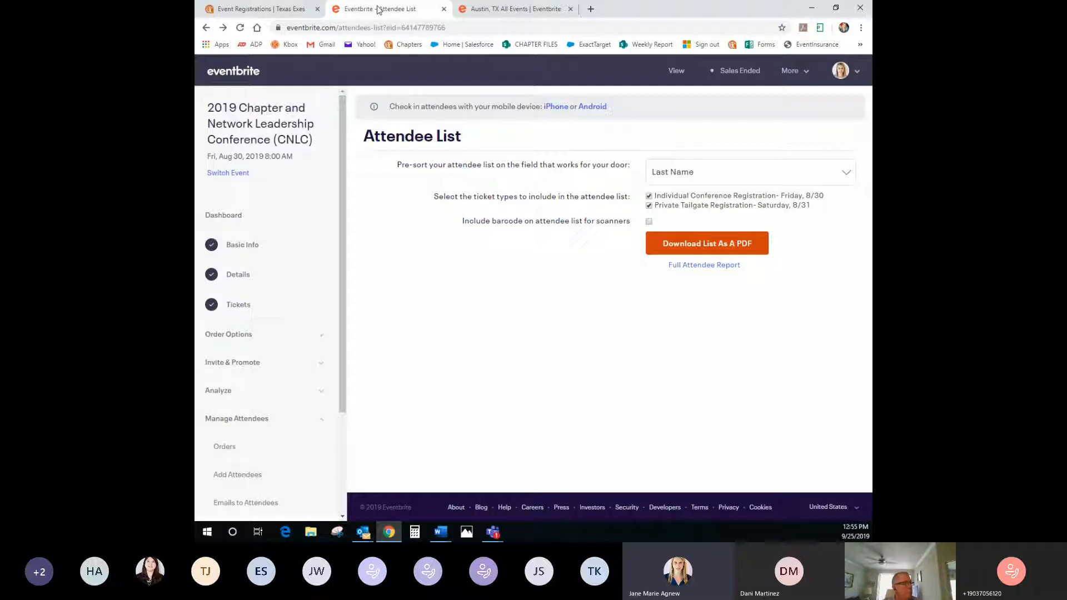
Switch to the Event Registrations | Texas Exes tab showing the Fiesta 2019 summary
click(243, 8)
mouse_move(562, 187)
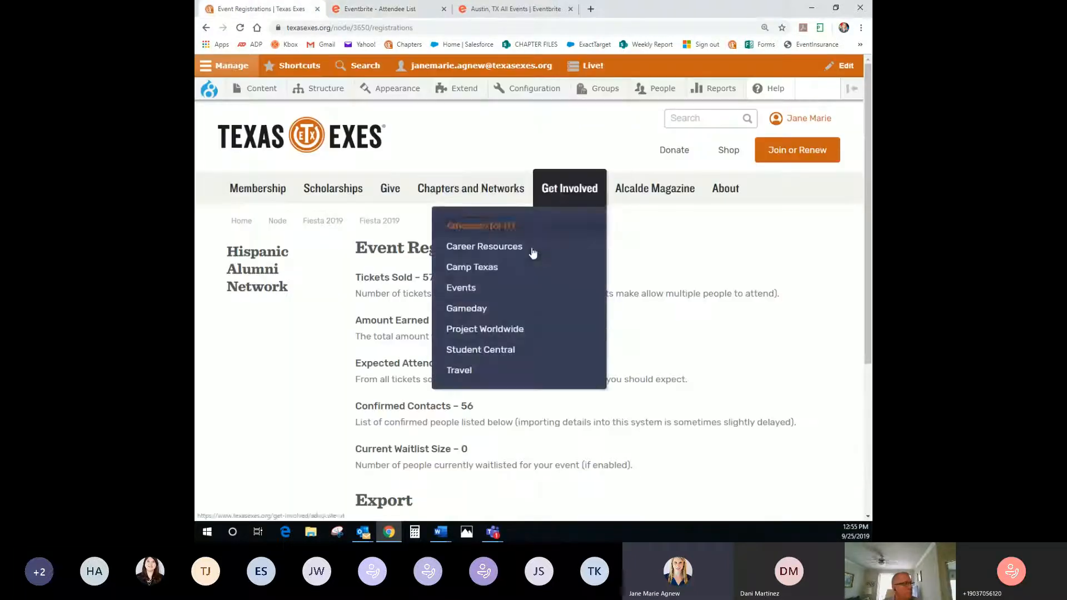
mouse_move(484, 191)
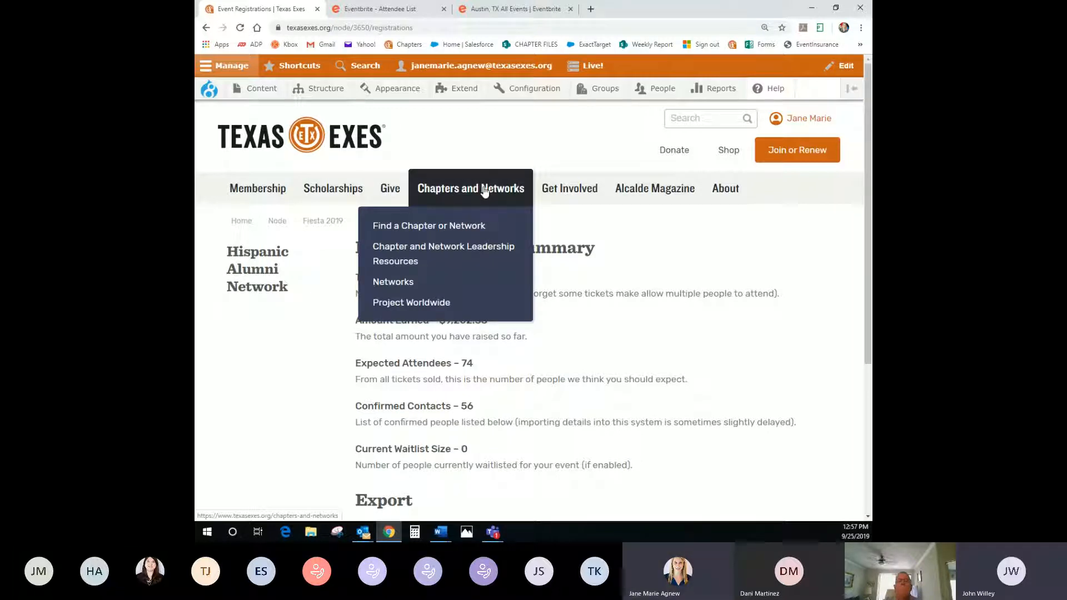
mouse_move(560, 201)
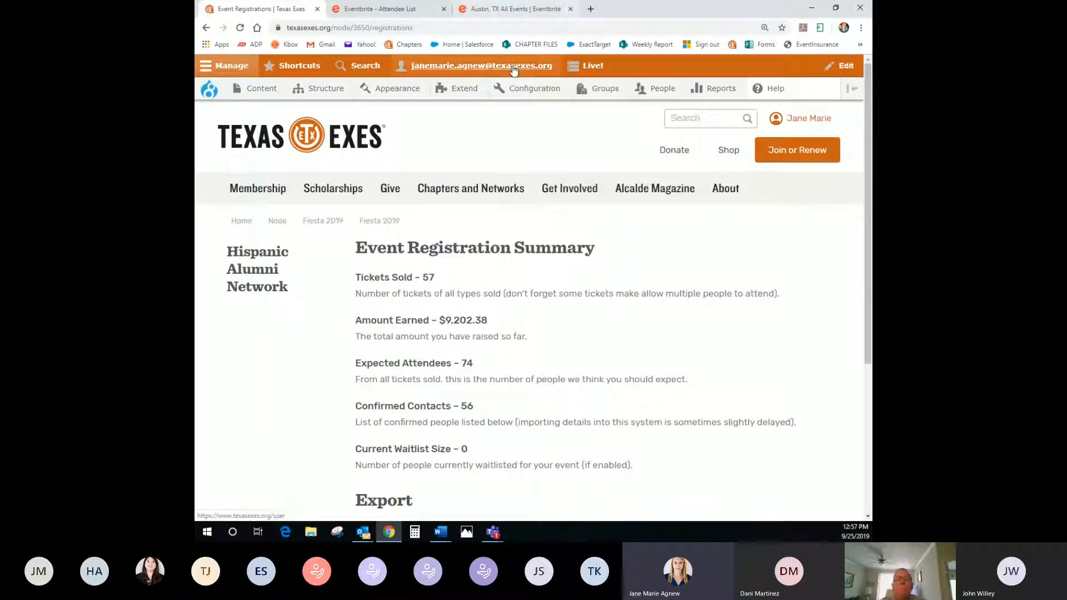
Go to Get Involved > Events and open Texas Tailgate at the Red River Showdown
click(465, 291)
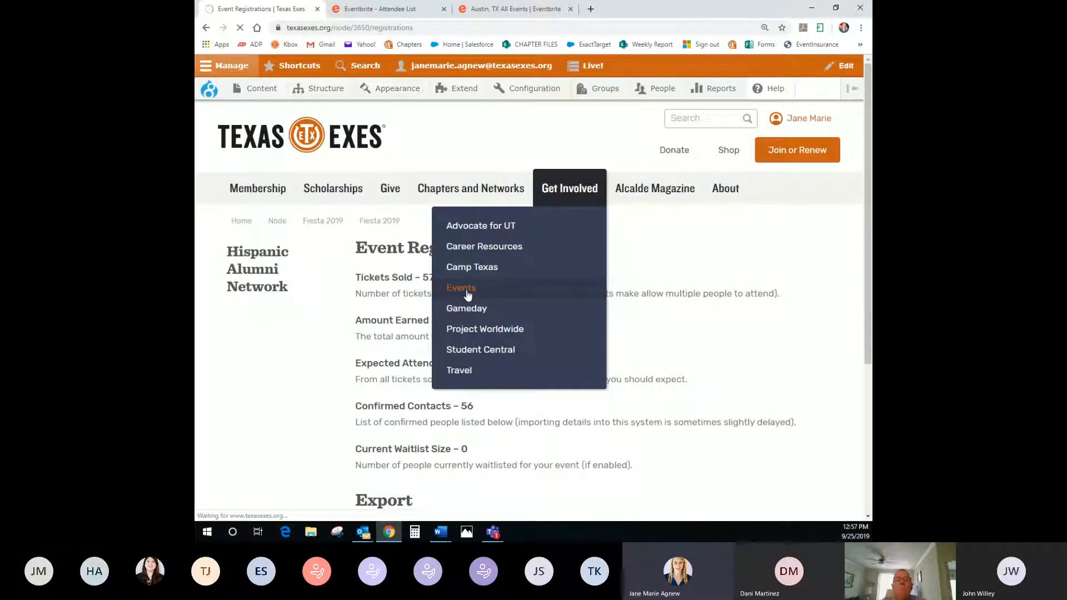
scroll(667, 382, down, 3)
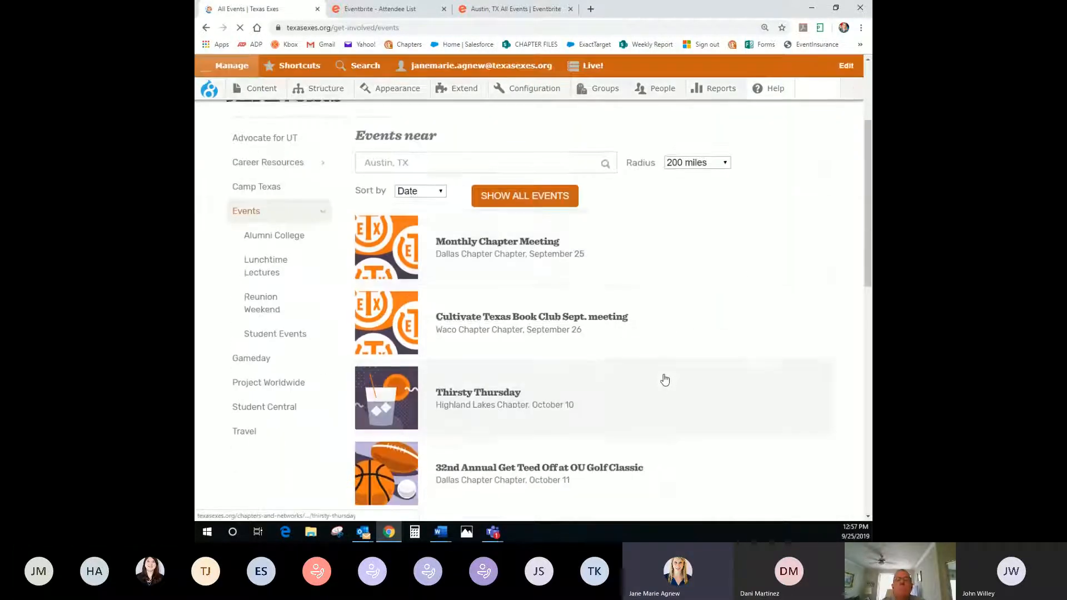
scroll(665, 380, down, 2)
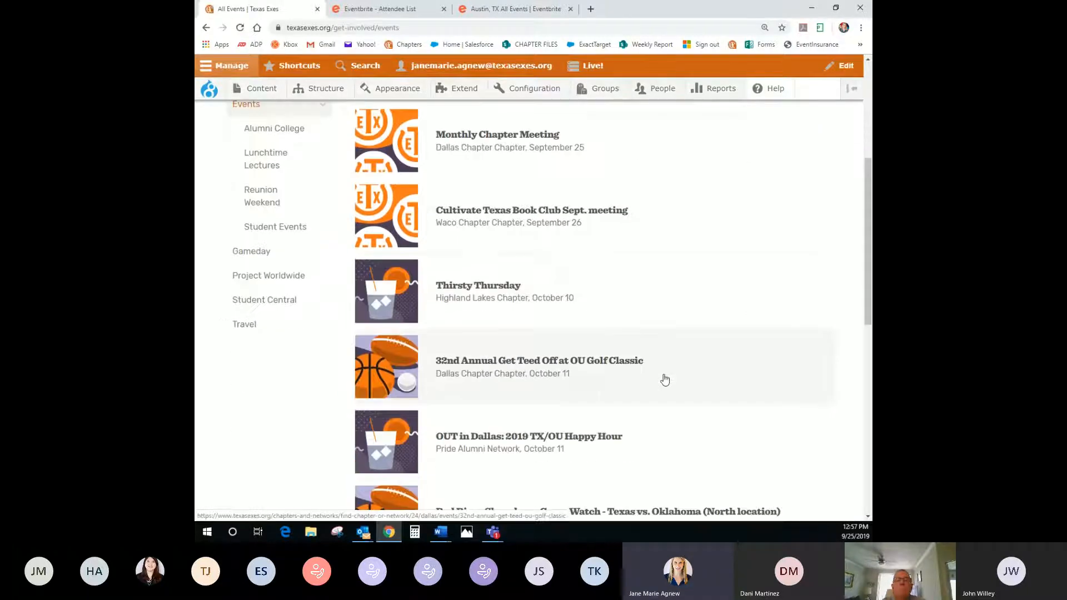
scroll(665, 380, down, 5)
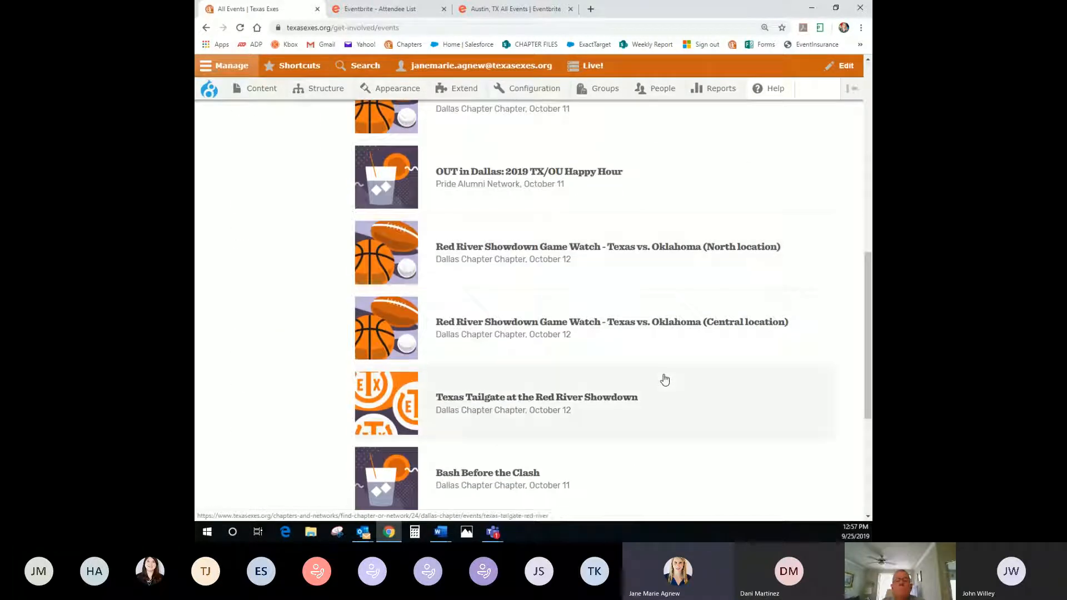
click(539, 400)
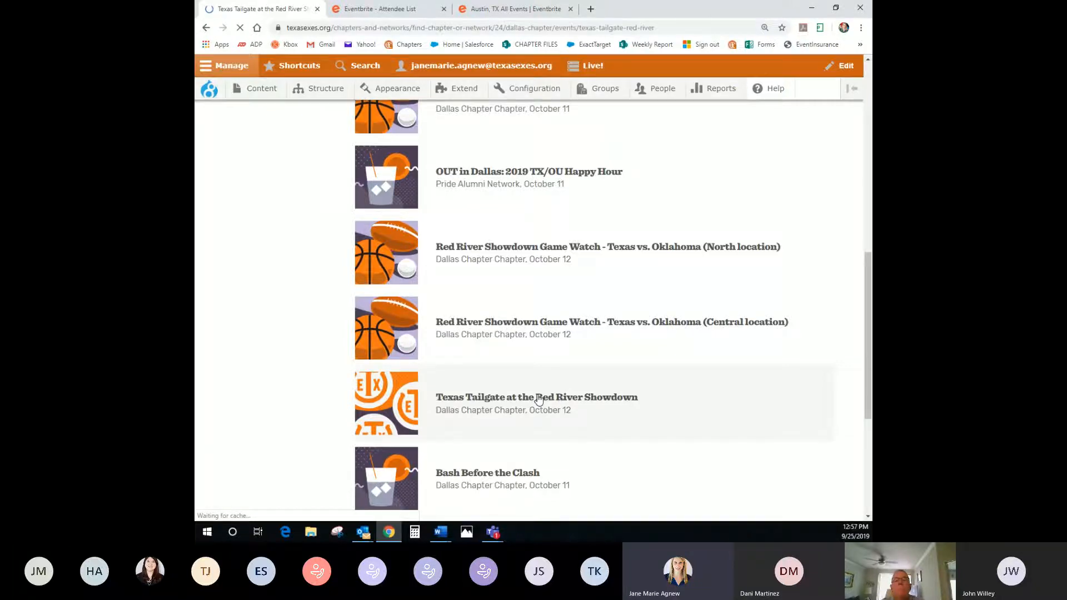
scroll(478, 378, down, 5)
scroll(416, 355, up, 3)
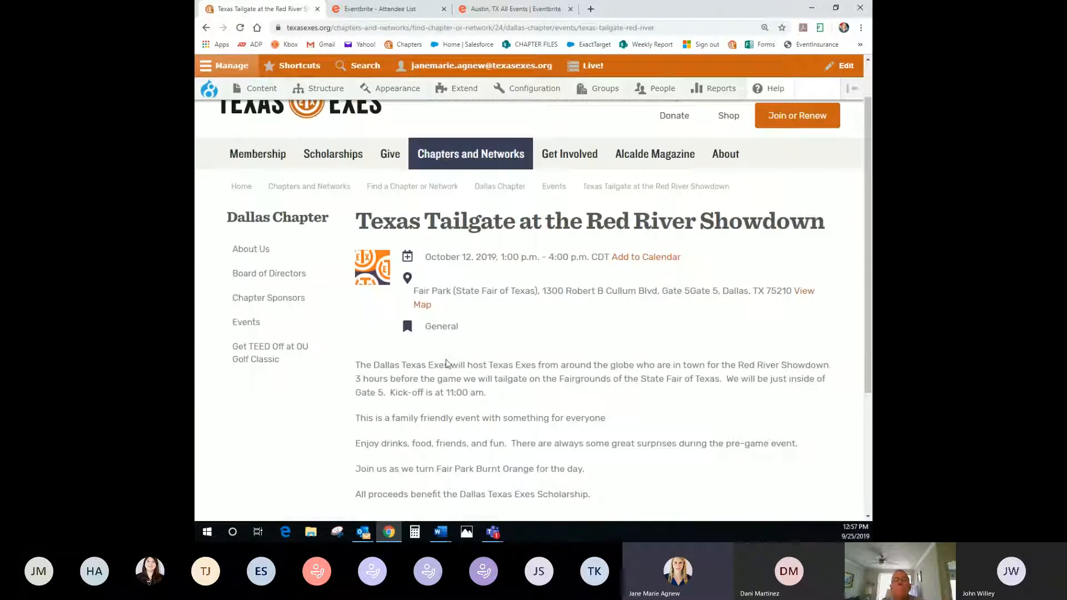